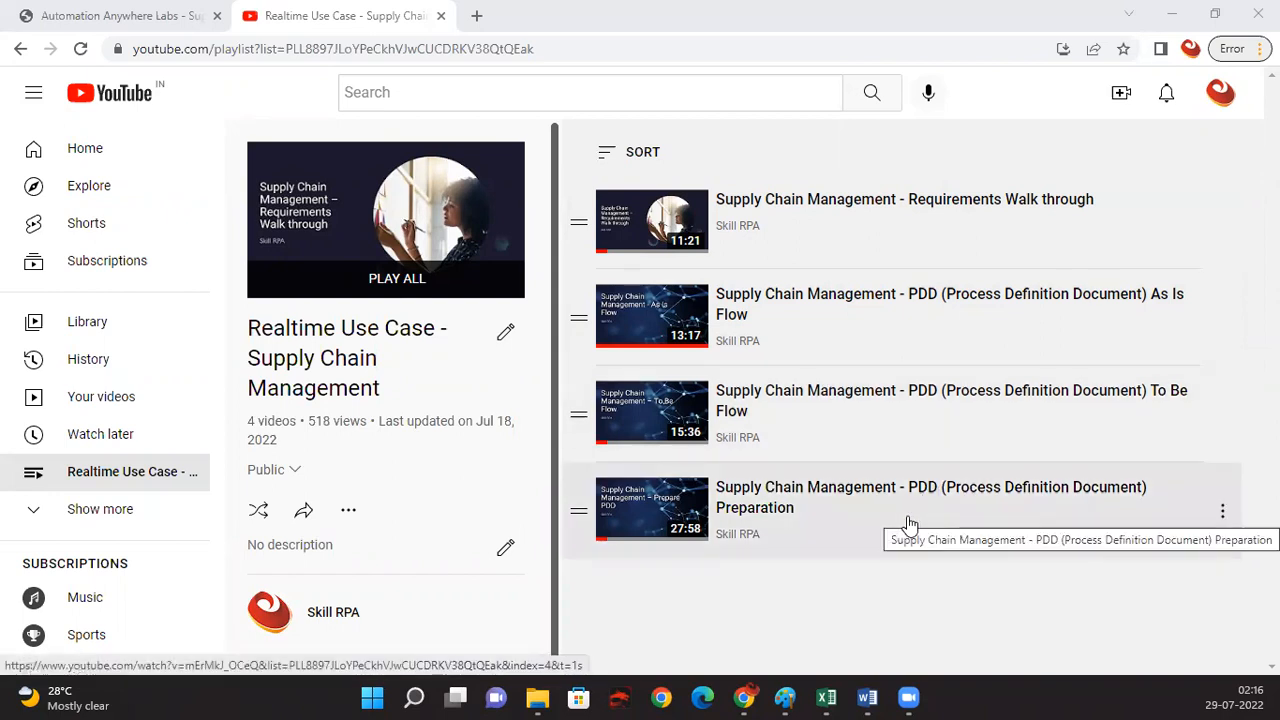
Step: Switch to Word and review the Supply Chain Management Automation PDD, including its objectives, Detailed As-Is Process Steps, input data and To-Be process map
{"action": "left_click", "coordinate": [867, 697]}
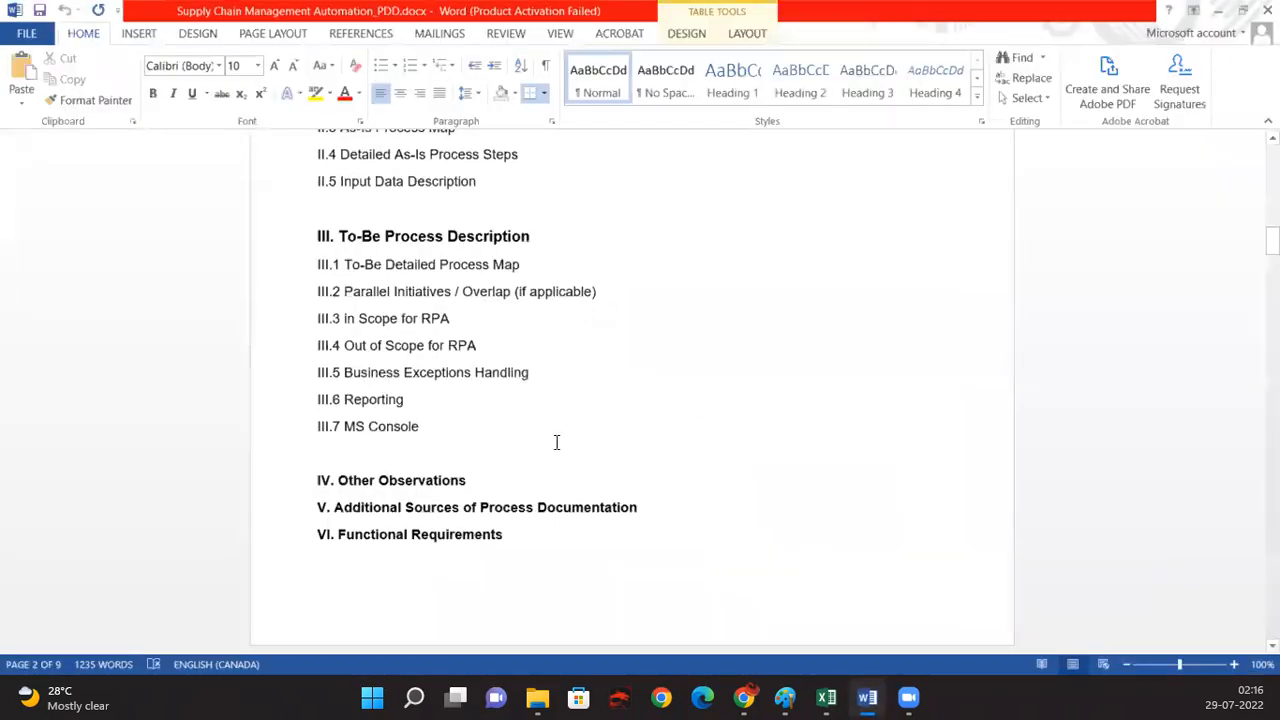
{"action": "scroll", "coordinate": [624, 463], "scroll_direction": "up", "scroll_amount": 5}
{"action": "scroll", "coordinate": [626, 460], "scroll_direction": "down", "scroll_amount": 3}
{"action": "scroll", "coordinate": [628, 455], "scroll_direction": "down", "scroll_amount": 15}
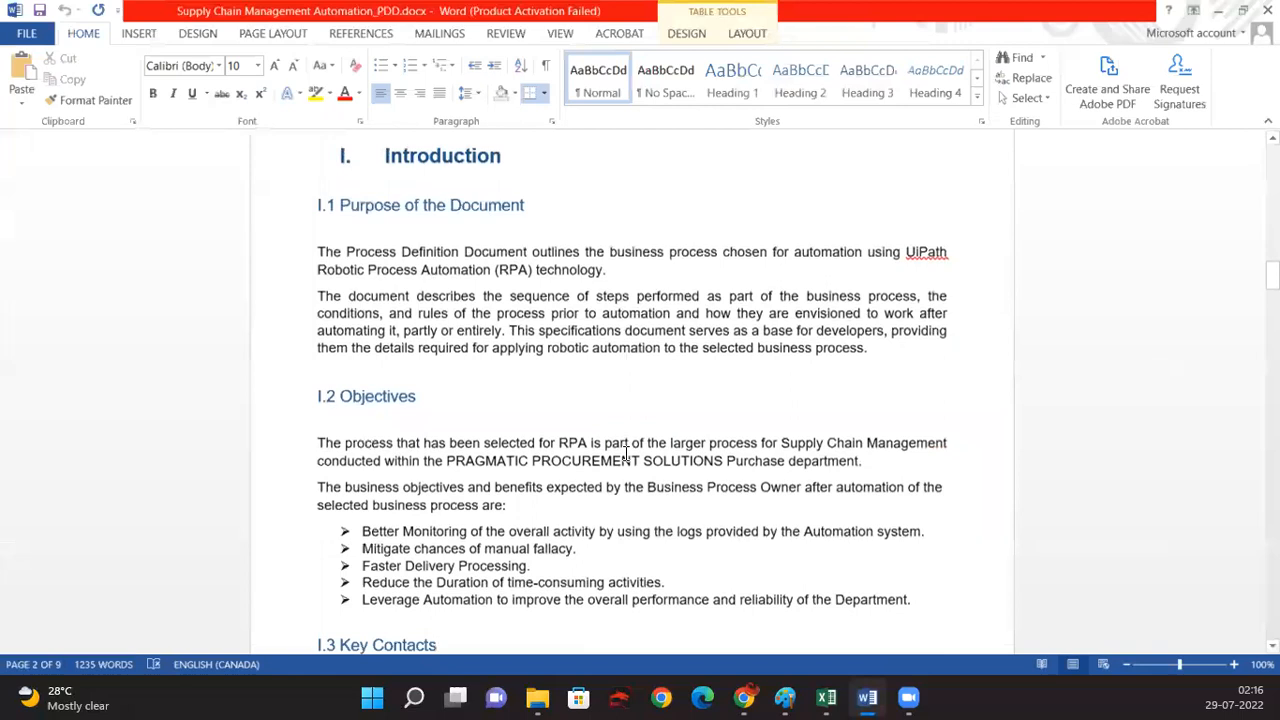
{"action": "scroll", "coordinate": [625, 454], "scroll_direction": "down", "scroll_amount": 2}
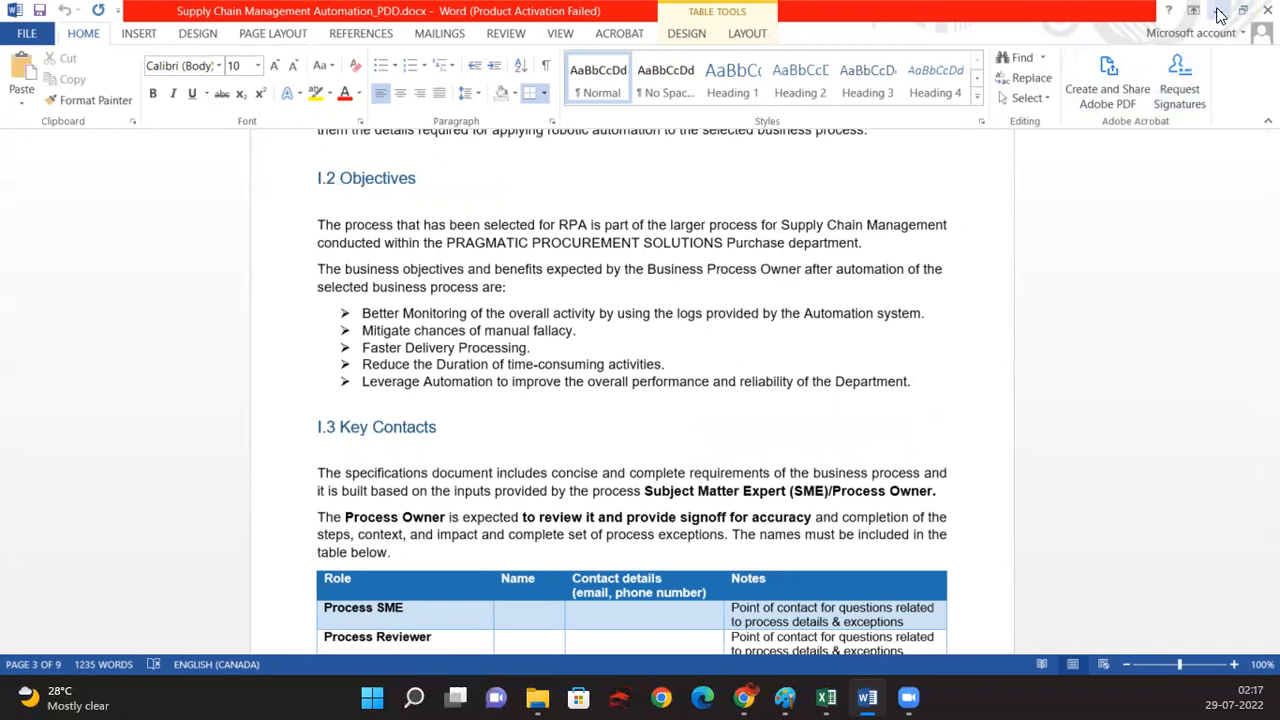
{"action": "scroll", "coordinate": [688, 494], "scroll_direction": "down", "scroll_amount": 2}
{"action": "scroll", "coordinate": [688, 494], "scroll_direction": "down", "scroll_amount": 20}
{"action": "scroll", "coordinate": [688, 489], "scroll_direction": "down", "scroll_amount": 20}
{"action": "scroll", "coordinate": [689, 489], "scroll_direction": "down", "scroll_amount": 15}
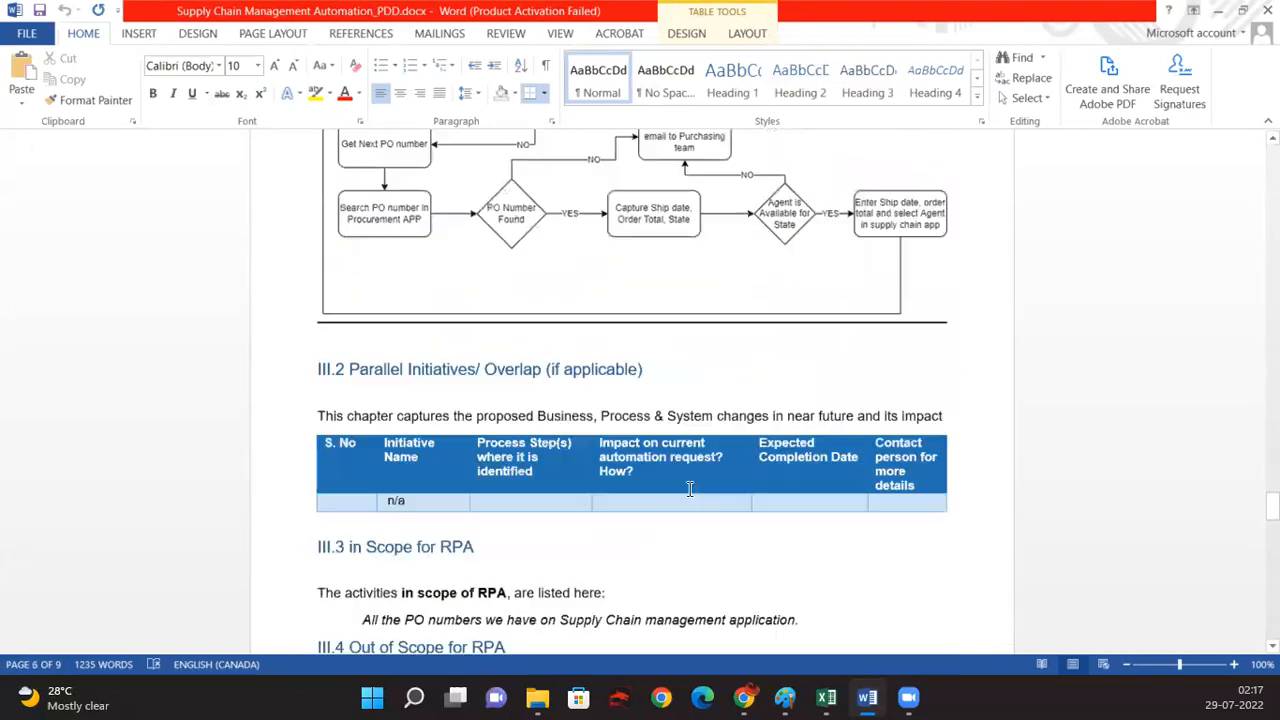
{"action": "scroll", "coordinate": [689, 488], "scroll_direction": "down", "scroll_amount": 2}
{"action": "scroll", "coordinate": [732, 472], "scroll_direction": "up", "scroll_amount": 15}
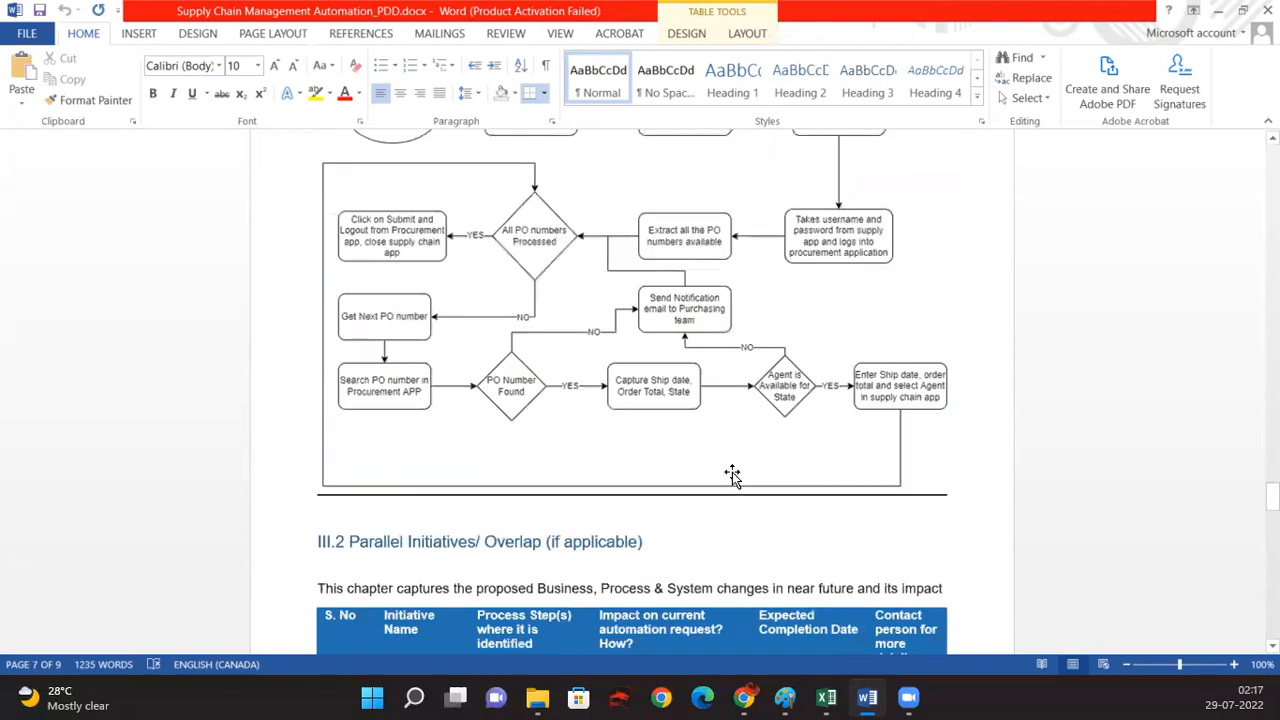
{"action": "scroll", "coordinate": [732, 470], "scroll_direction": "up", "scroll_amount": 5}
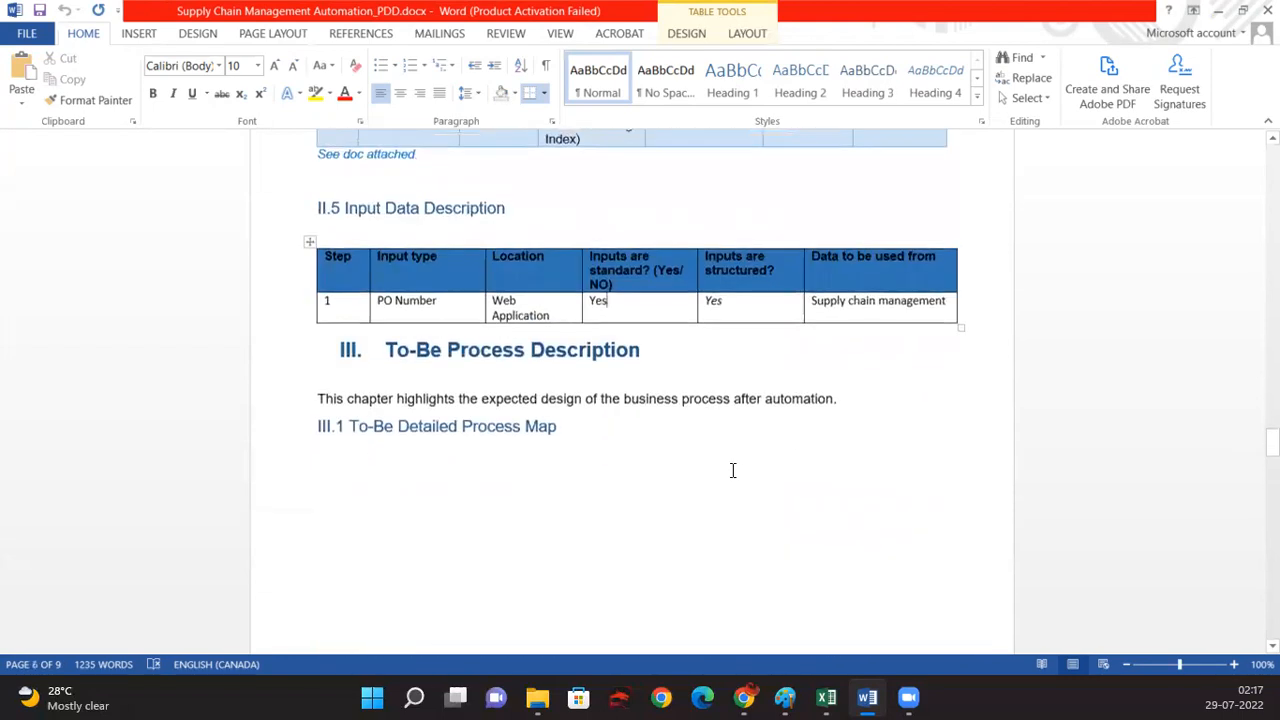
{"action": "scroll", "coordinate": [725, 472], "scroll_direction": "up", "scroll_amount": 4}
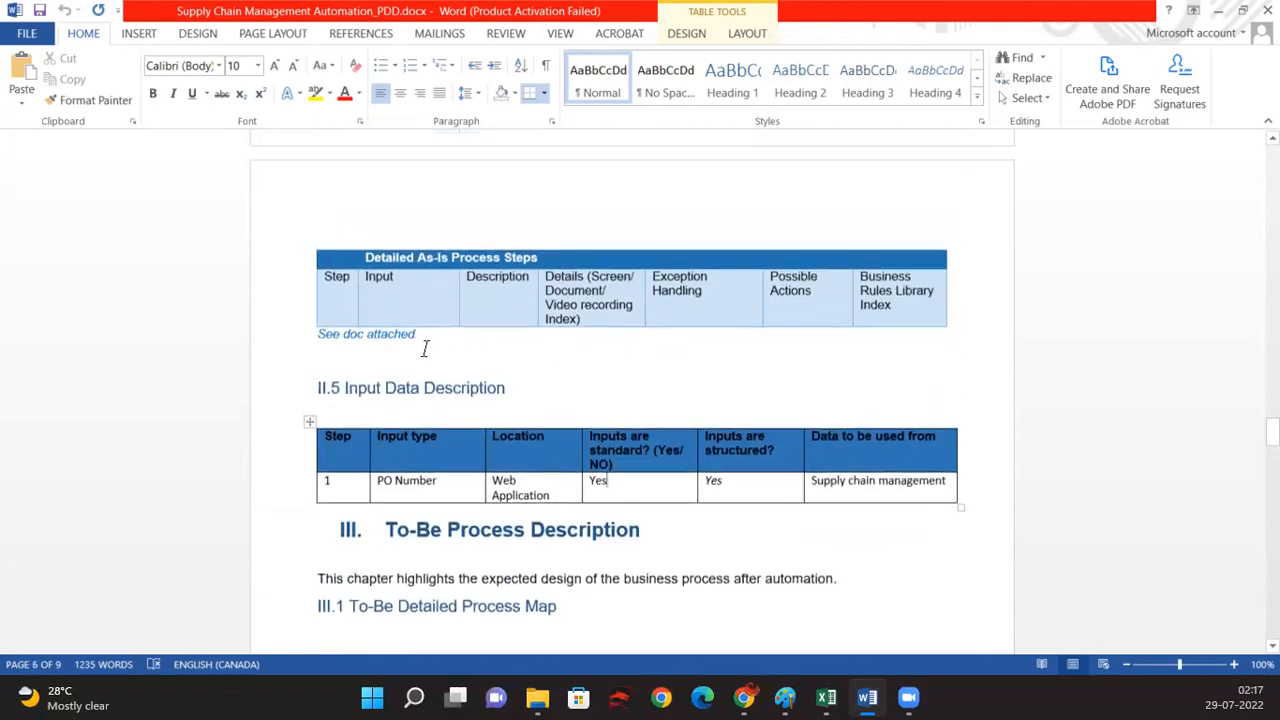
{"action": "left_click", "coordinate": [427, 351]}
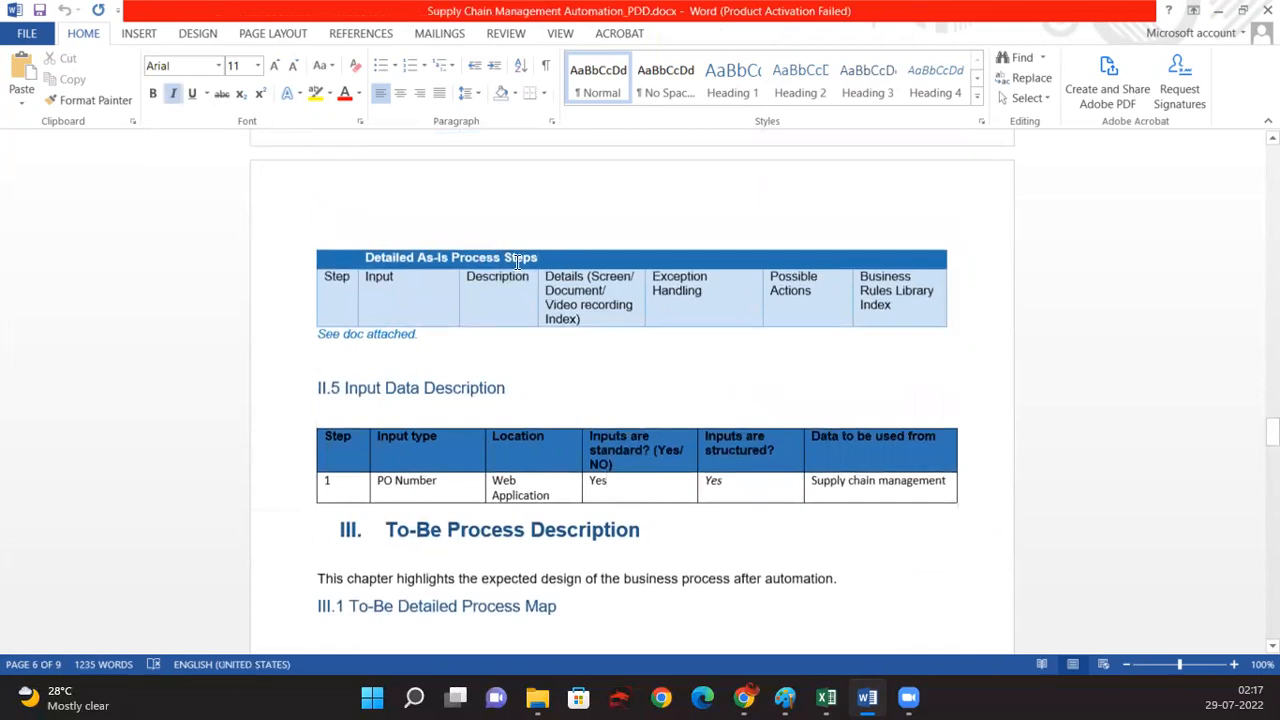
{"action": "left_click", "coordinate": [392, 366]}
Step: Close the YouTube playlist page in Chrome and return to the PDD document in Word
{"action": "left_click", "coordinate": [745, 697]}
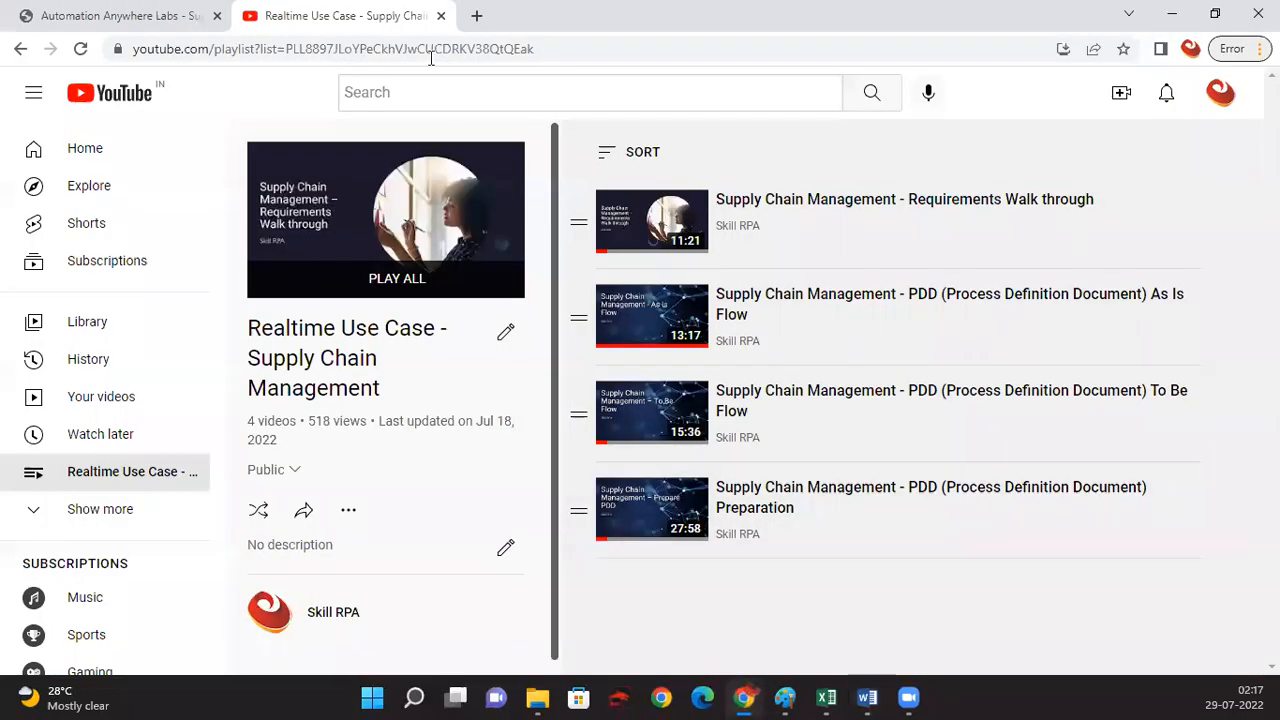
{"action": "left_click", "coordinate": [440, 16]}
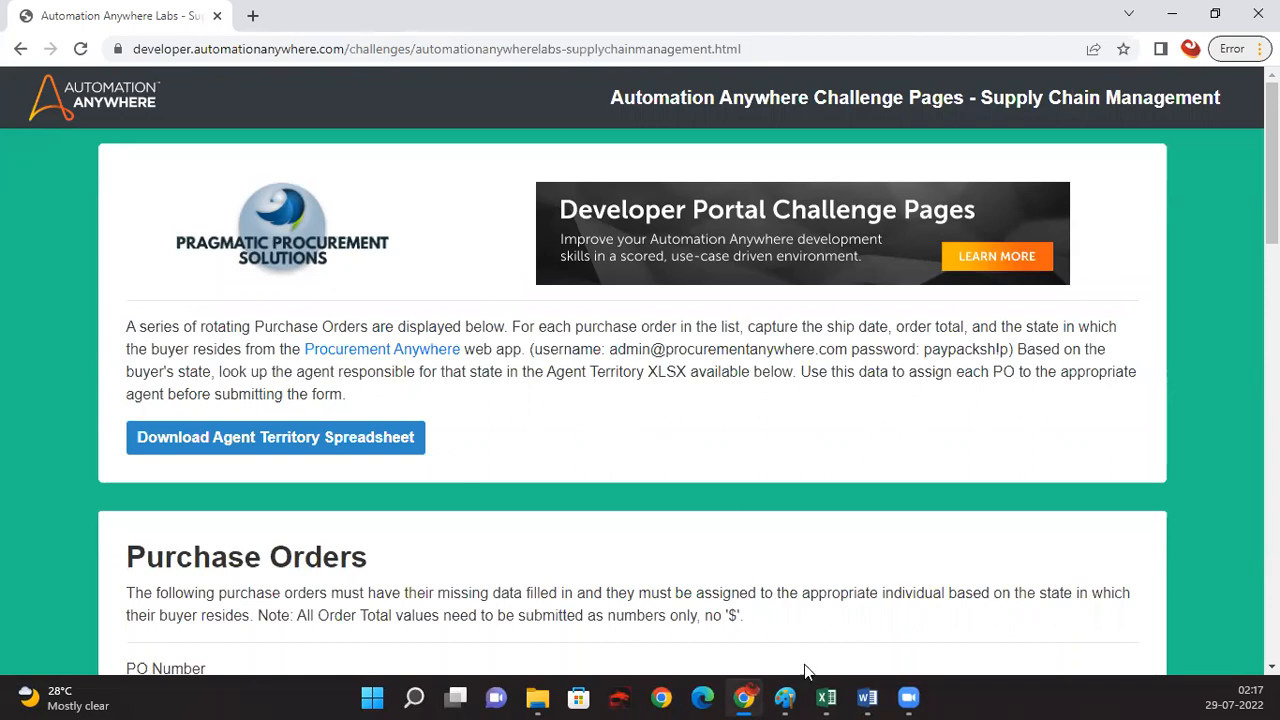
{"action": "left_click", "coordinate": [866, 698]}
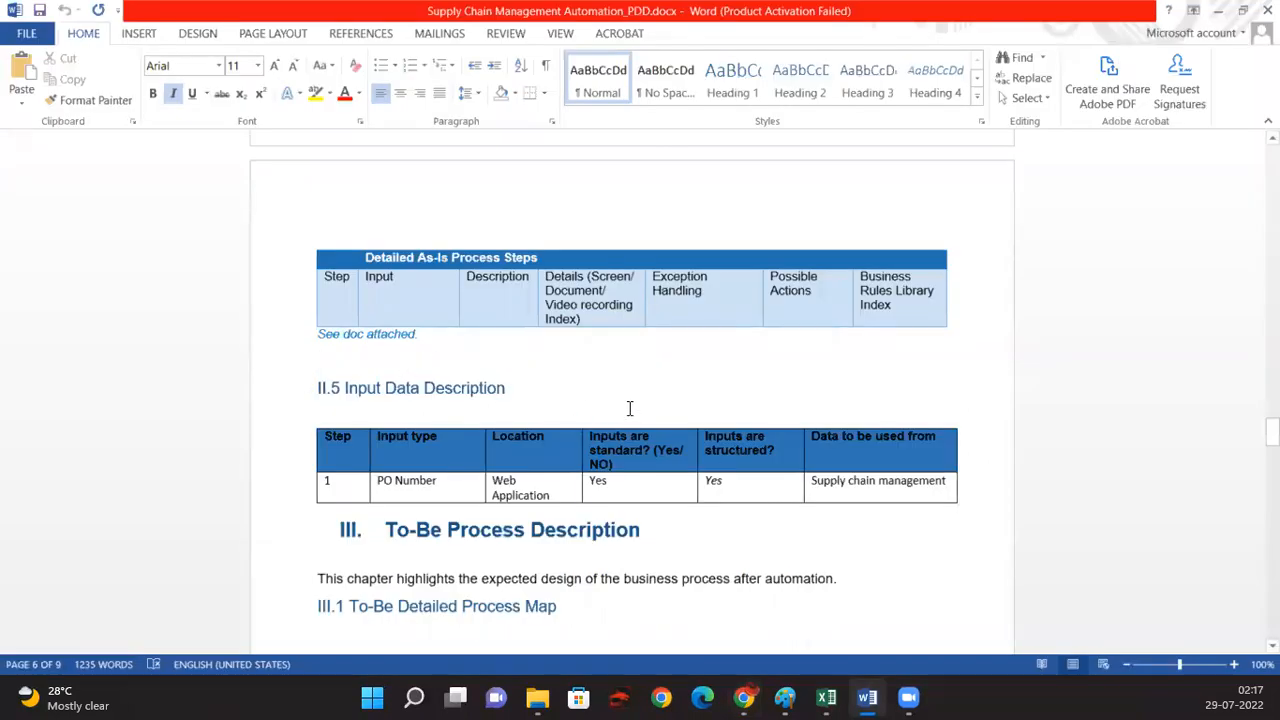
Step: Switch to the As Is Detailed Steps workbook in Excel and examine its columns from Step through Possible Actions
{"action": "left_click", "coordinate": [826, 697]}
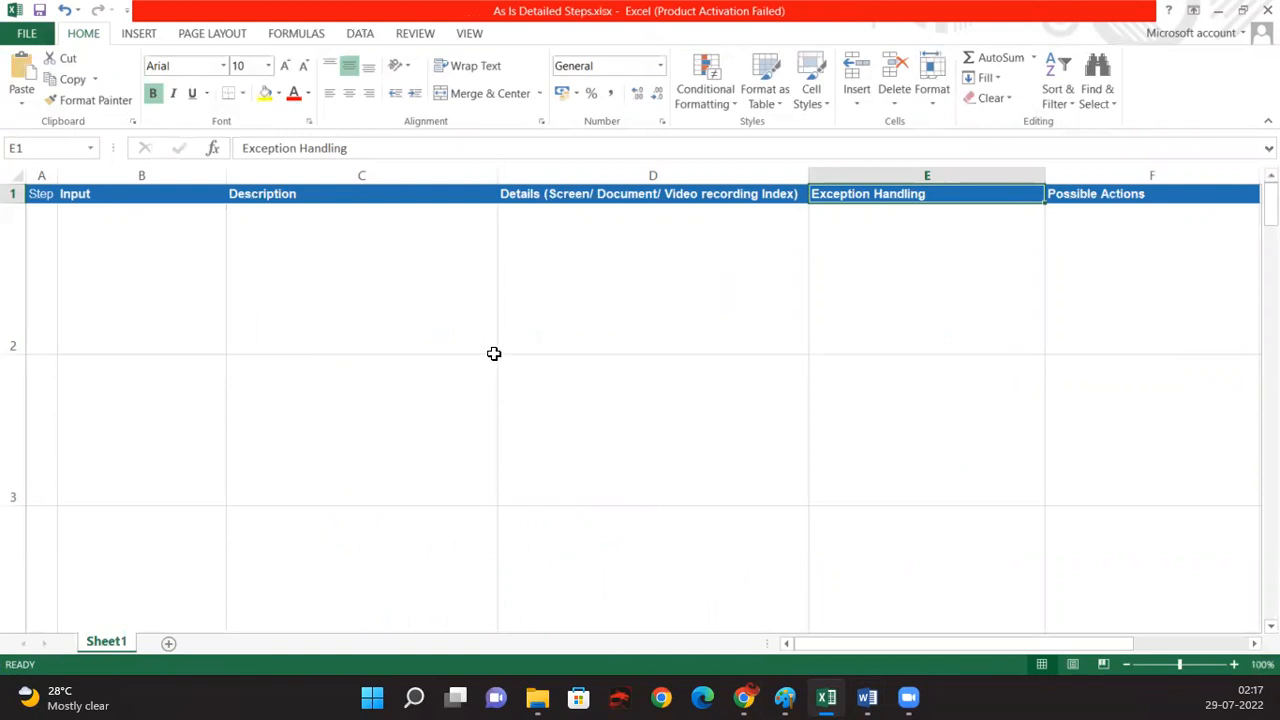
{"action": "left_click", "coordinate": [38, 215]}
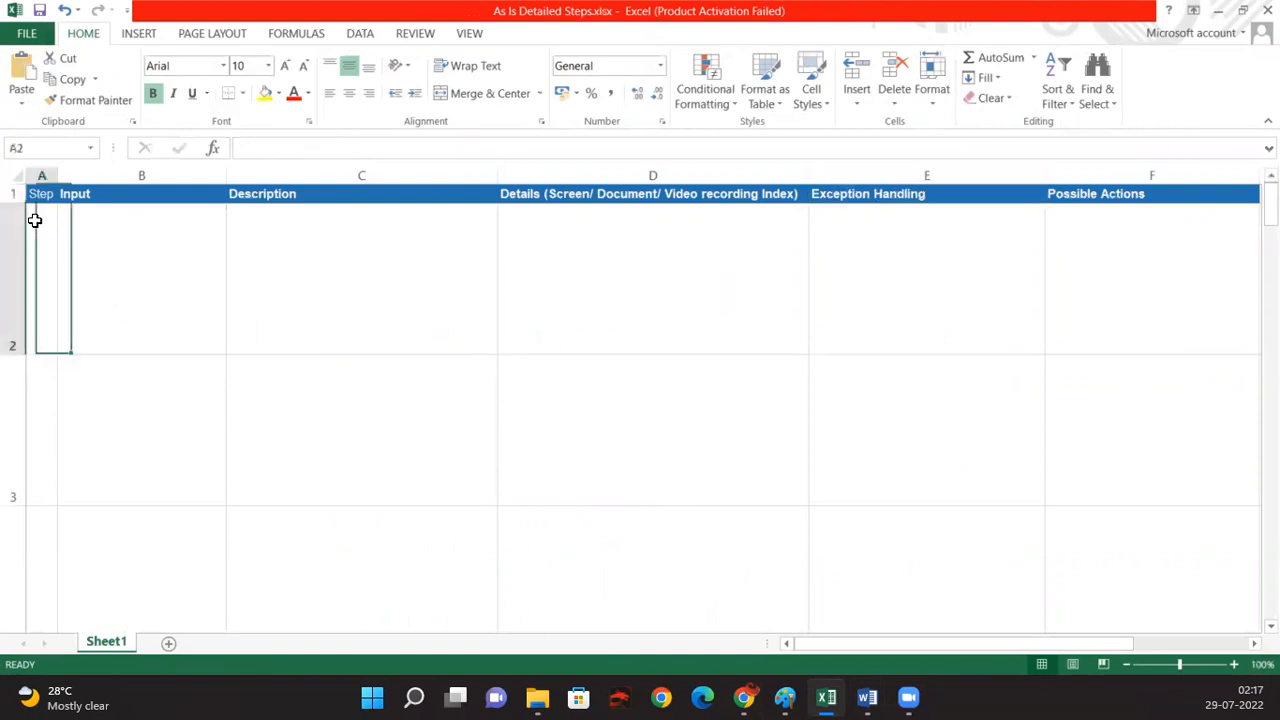
{"action": "left_click", "coordinate": [40, 170]}
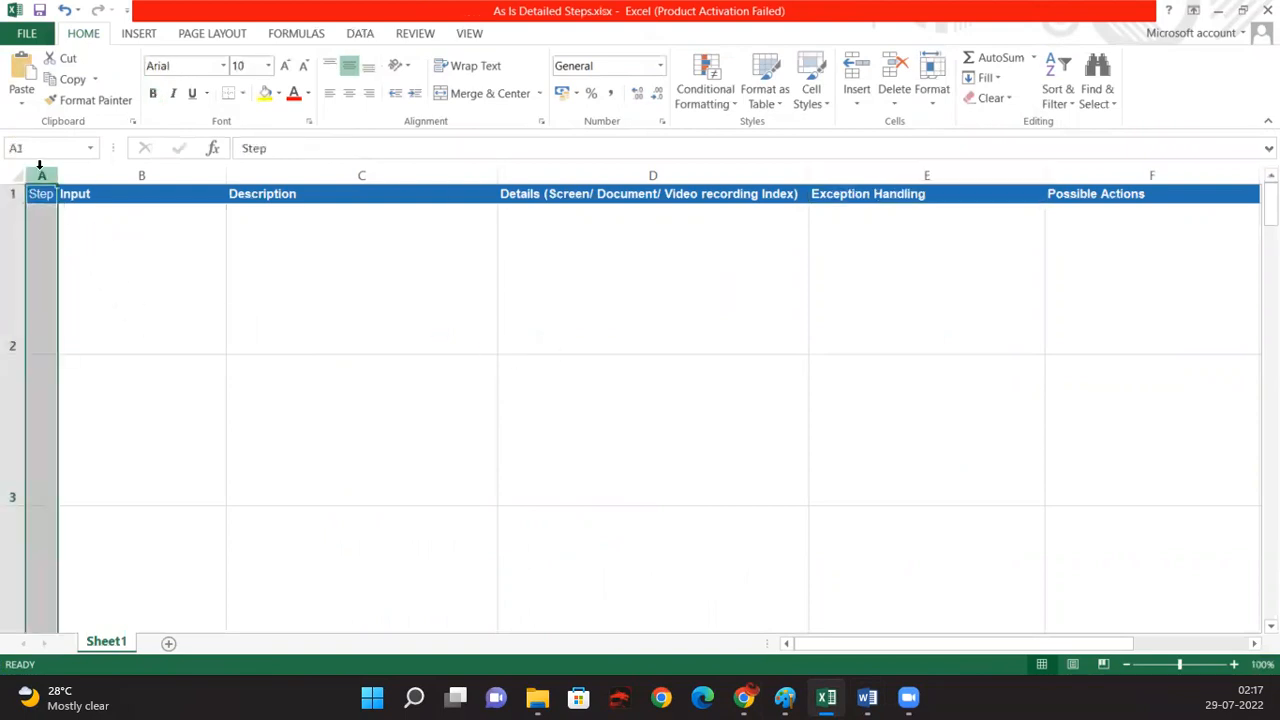
{"action": "left_click", "coordinate": [175, 276]}
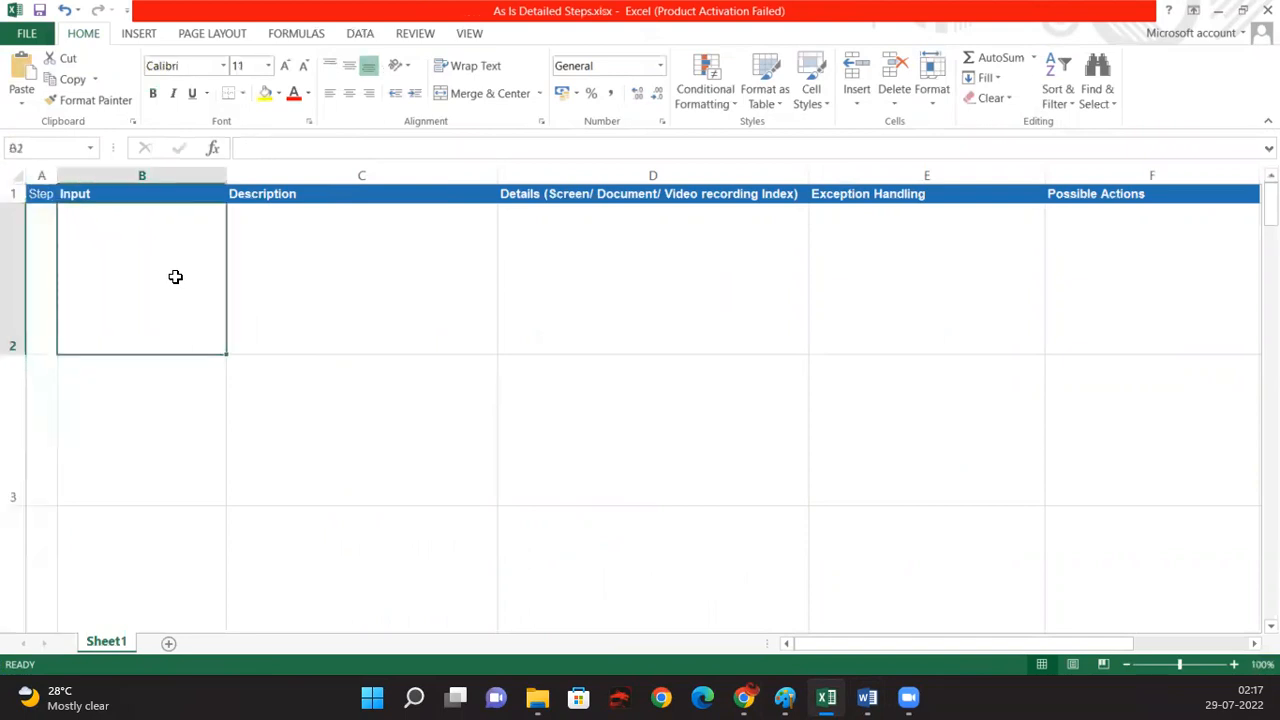
{"action": "left_click", "coordinate": [338, 276]}
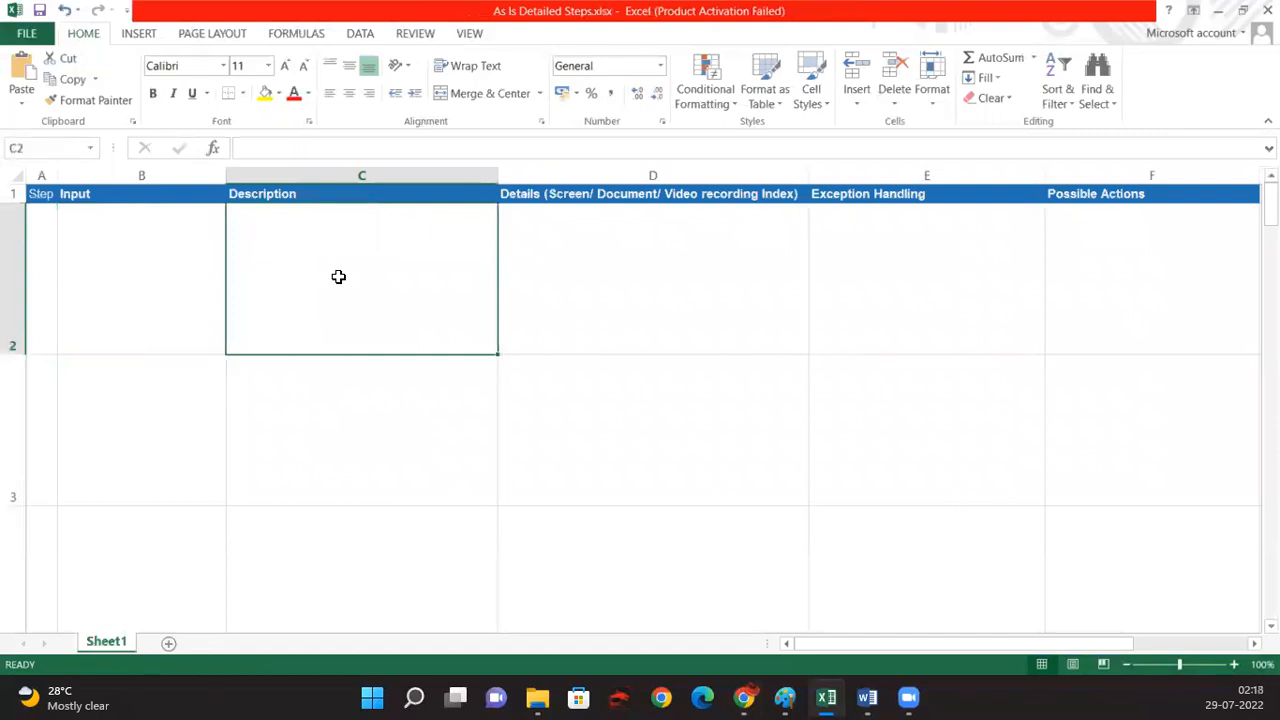
{"action": "left_click", "coordinate": [636, 276]}
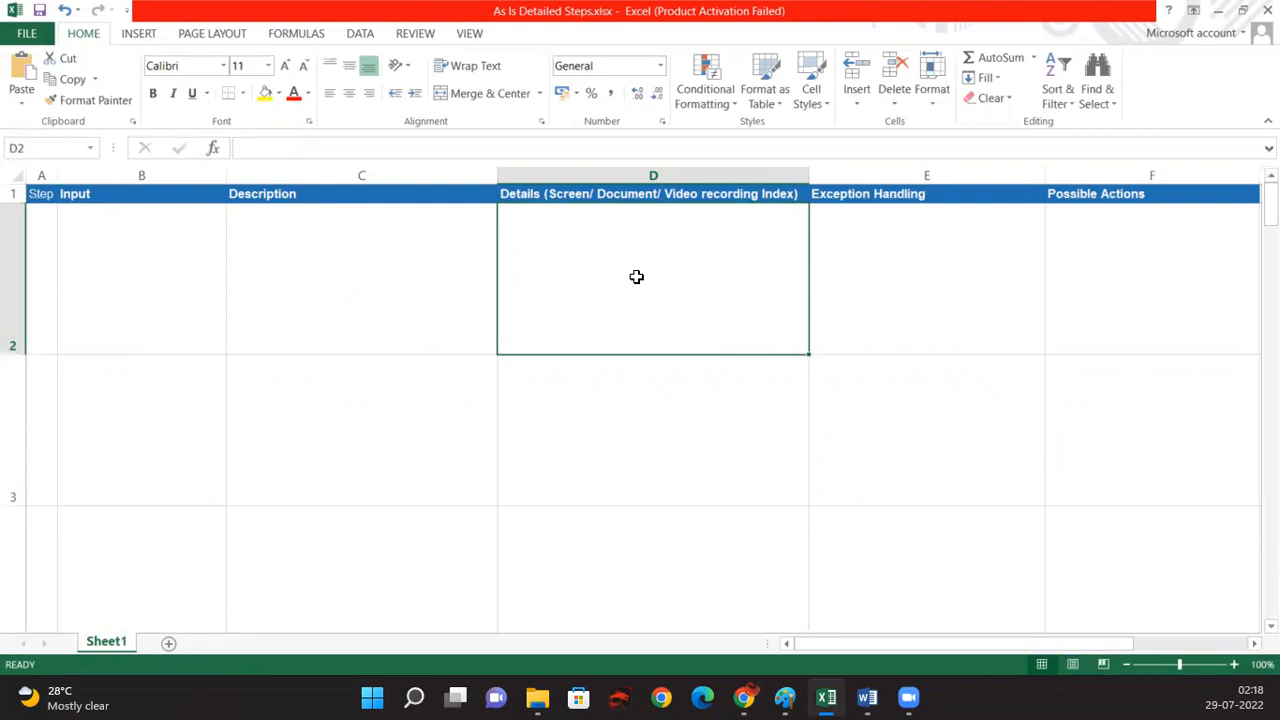
{"action": "left_click", "coordinate": [915, 271]}
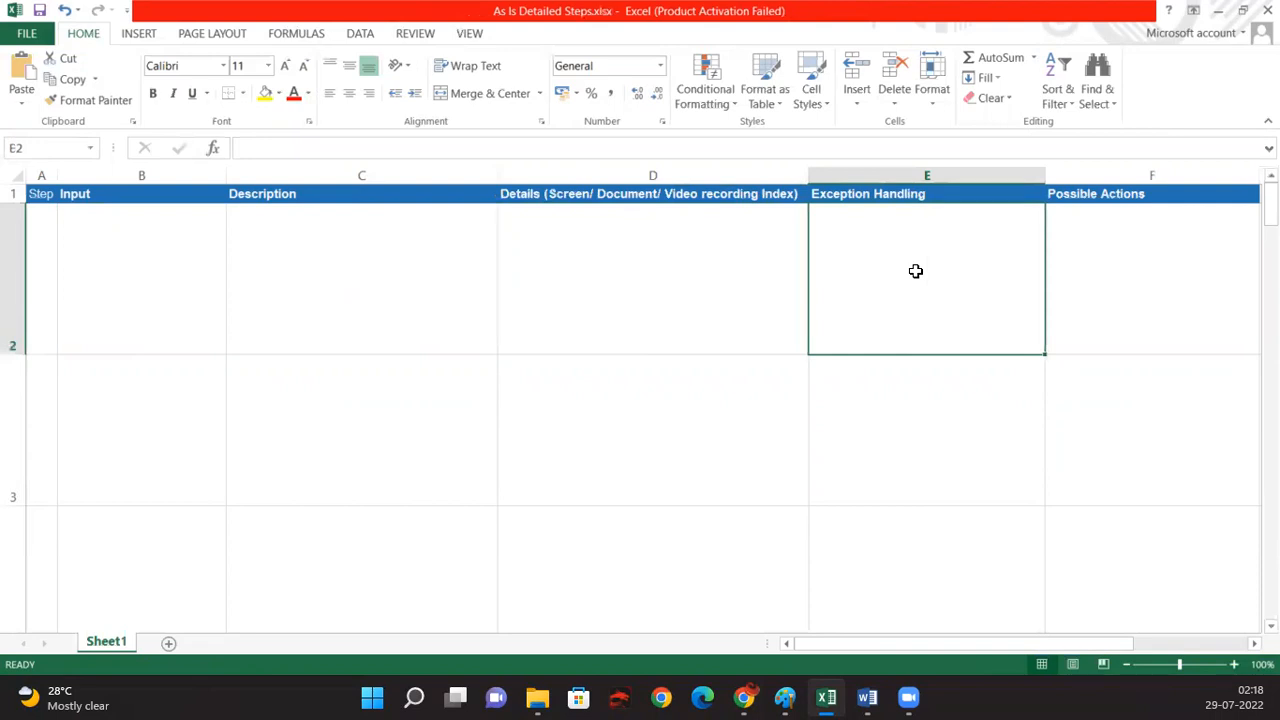
{"action": "left_click", "coordinate": [1139, 269]}
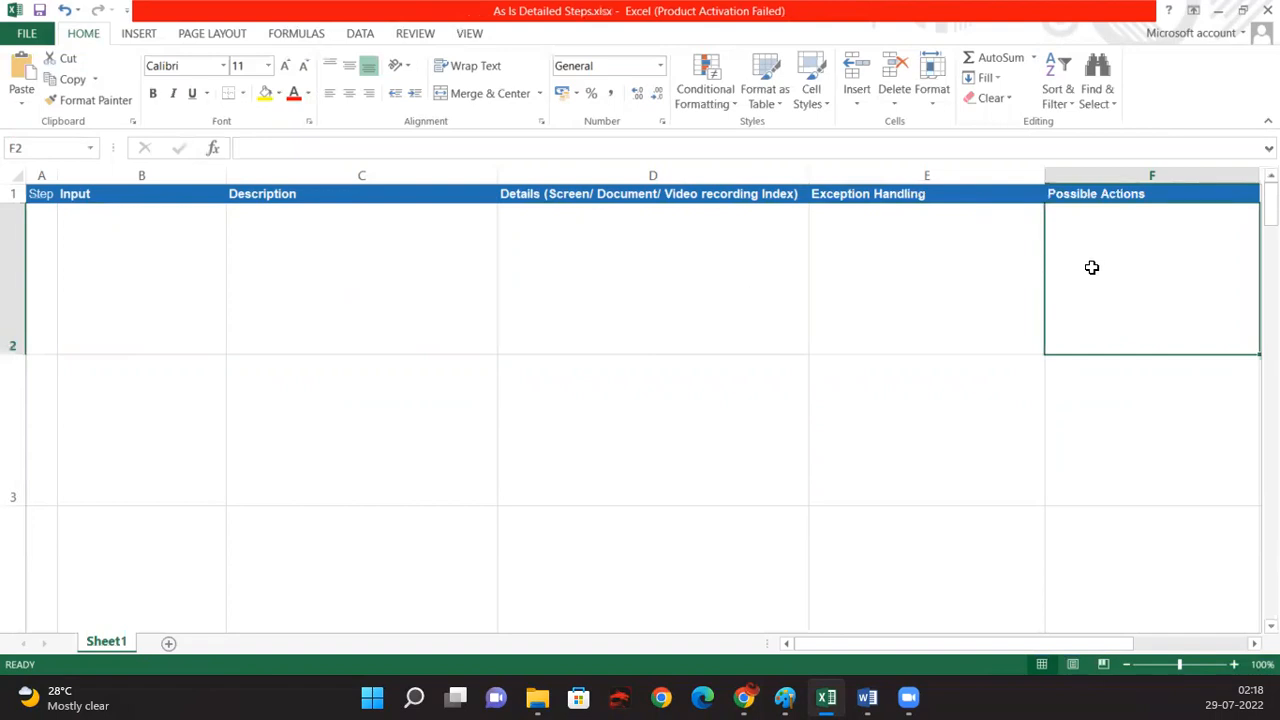
{"action": "left_click", "coordinate": [924, 300]}
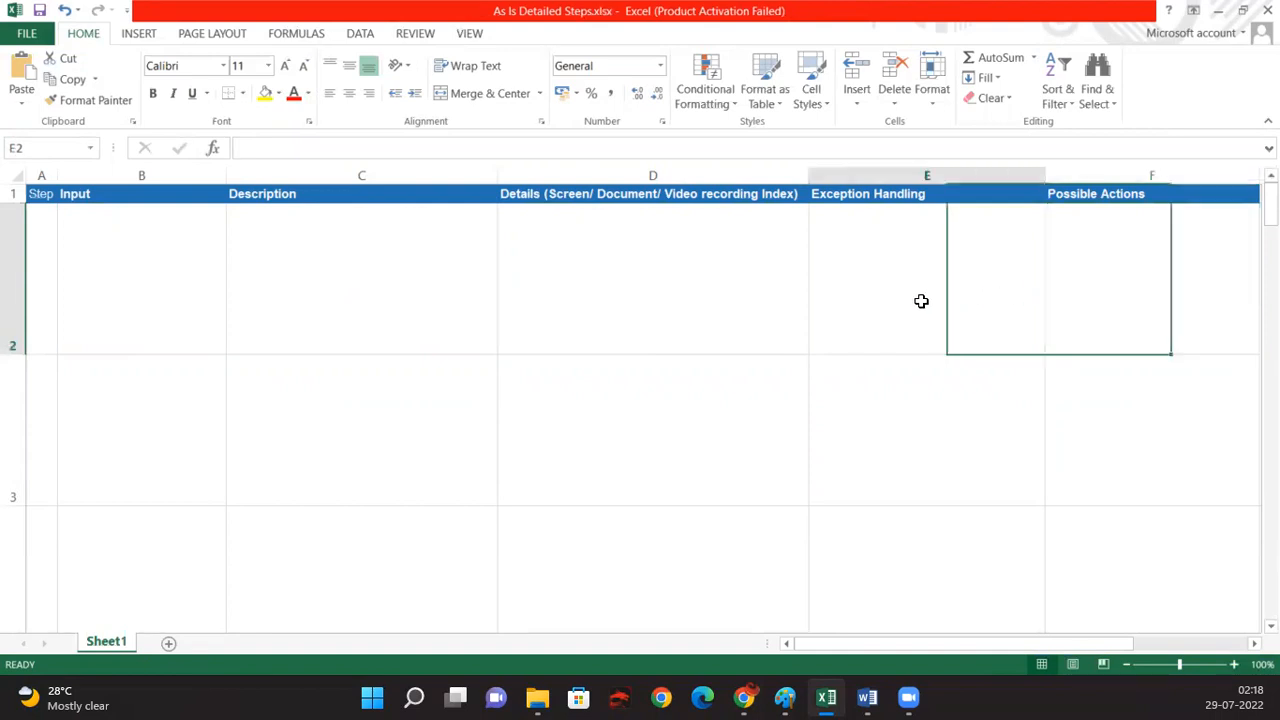
{"action": "left_click", "coordinate": [1129, 250]}
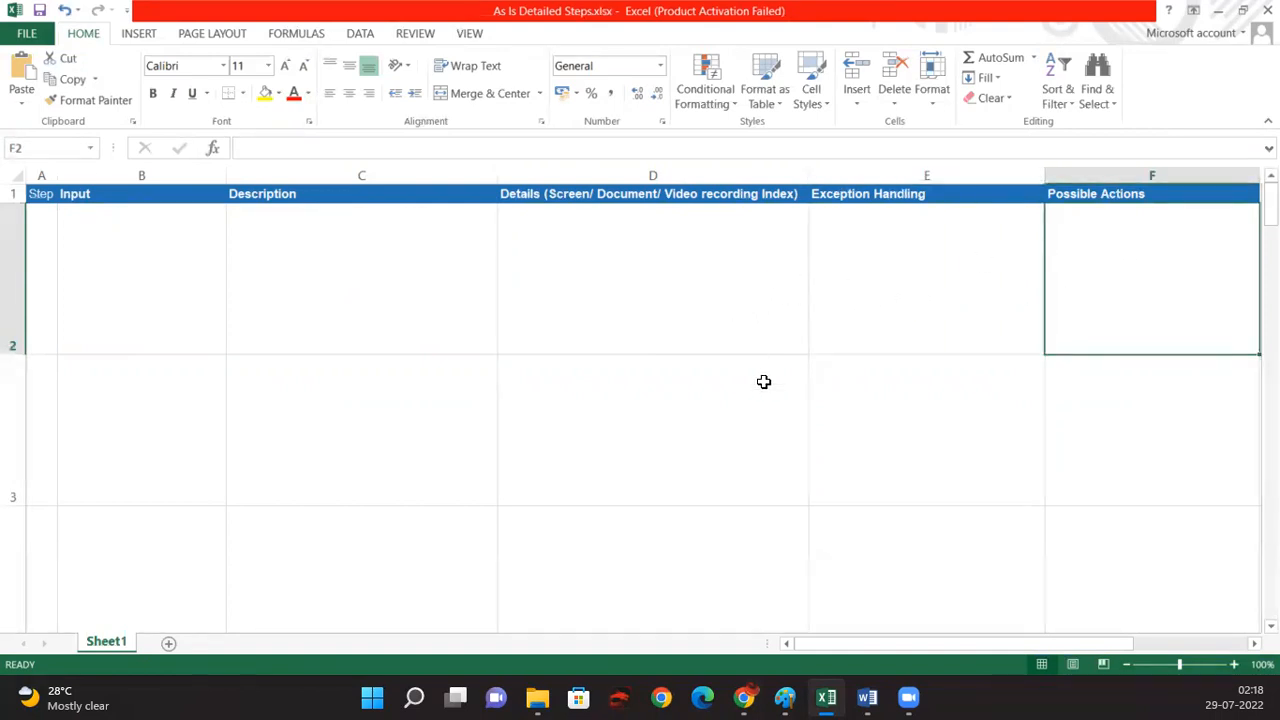
Step: Switch to Chrome and capture a screen snip of the whole browser window showing the Supply Chain Management challenge page
{"action": "left_click", "coordinate": [746, 697]}
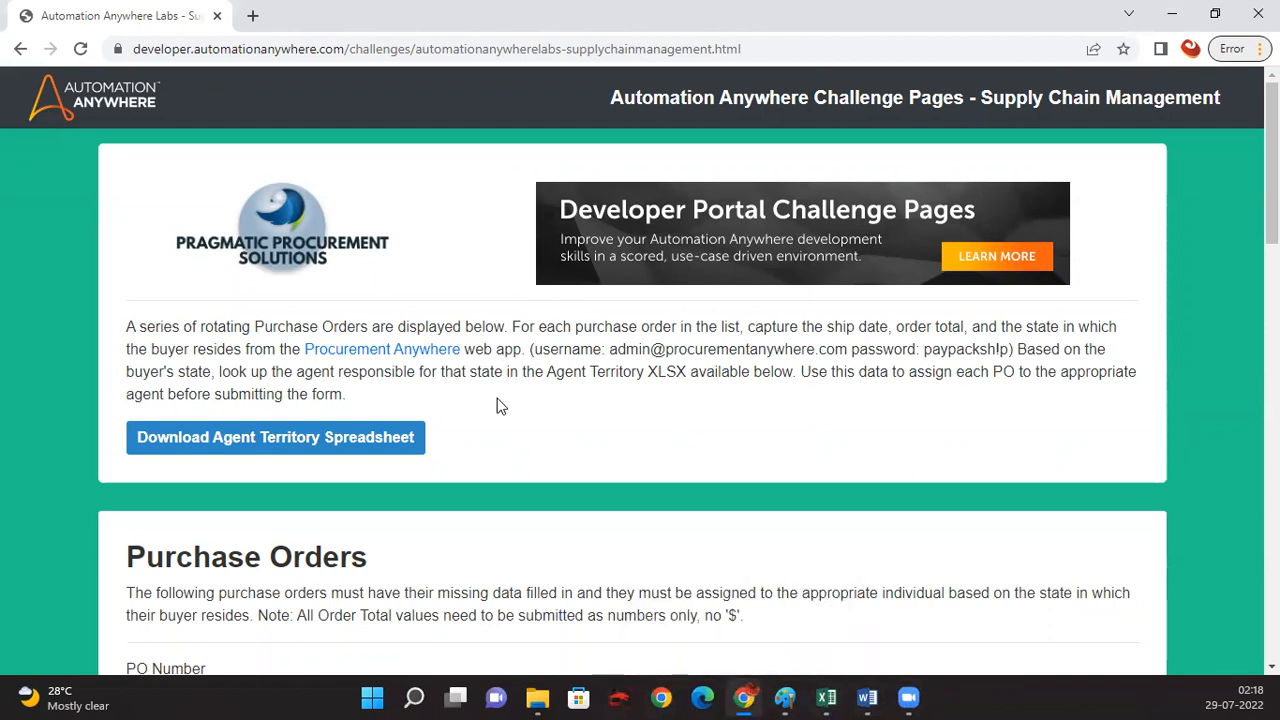
{"action": "key", "text": "super"}
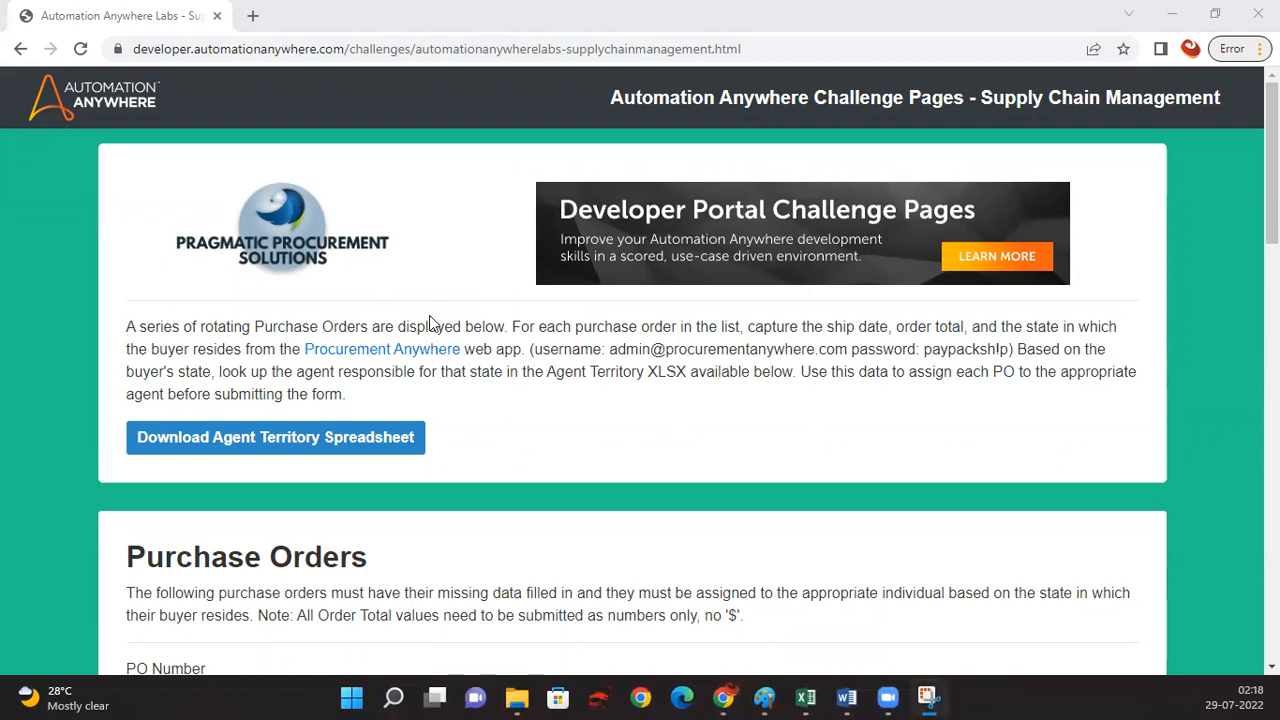
{"action": "key", "text": "super+shift+s"}
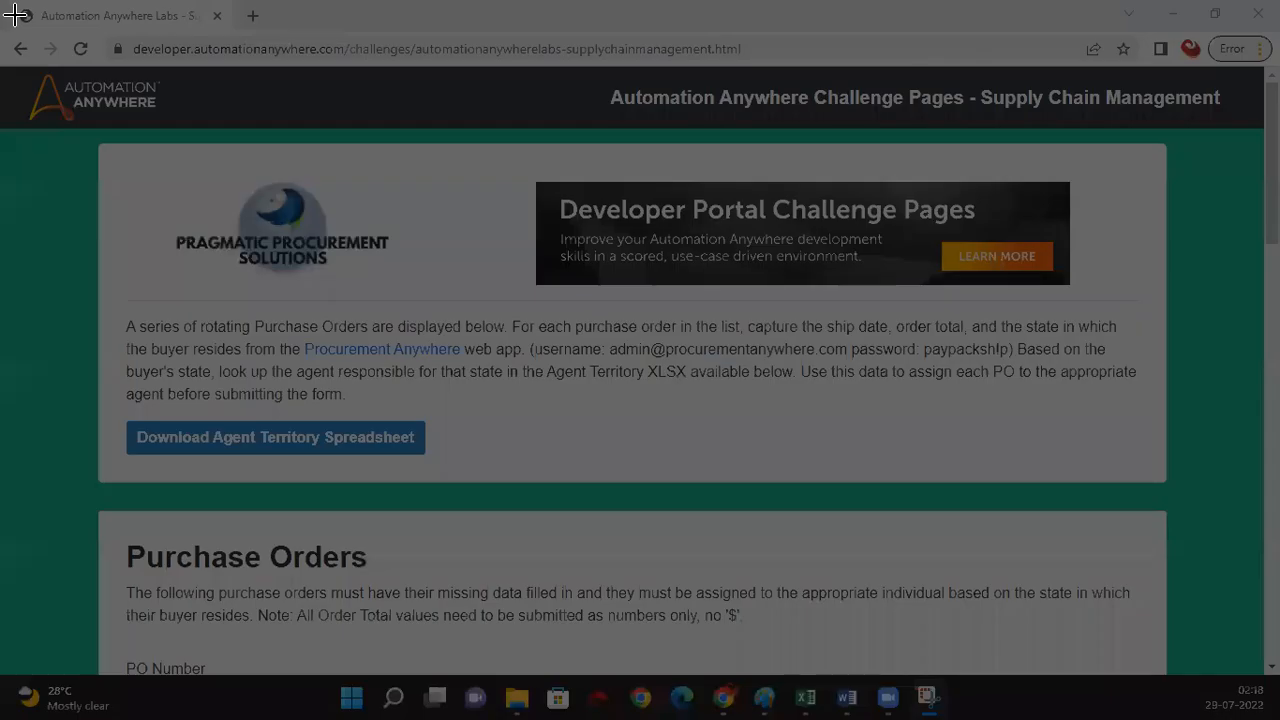
{"action": "left_click_drag", "start_coordinate": [3, 3], "coordinate": [1272, 675]}
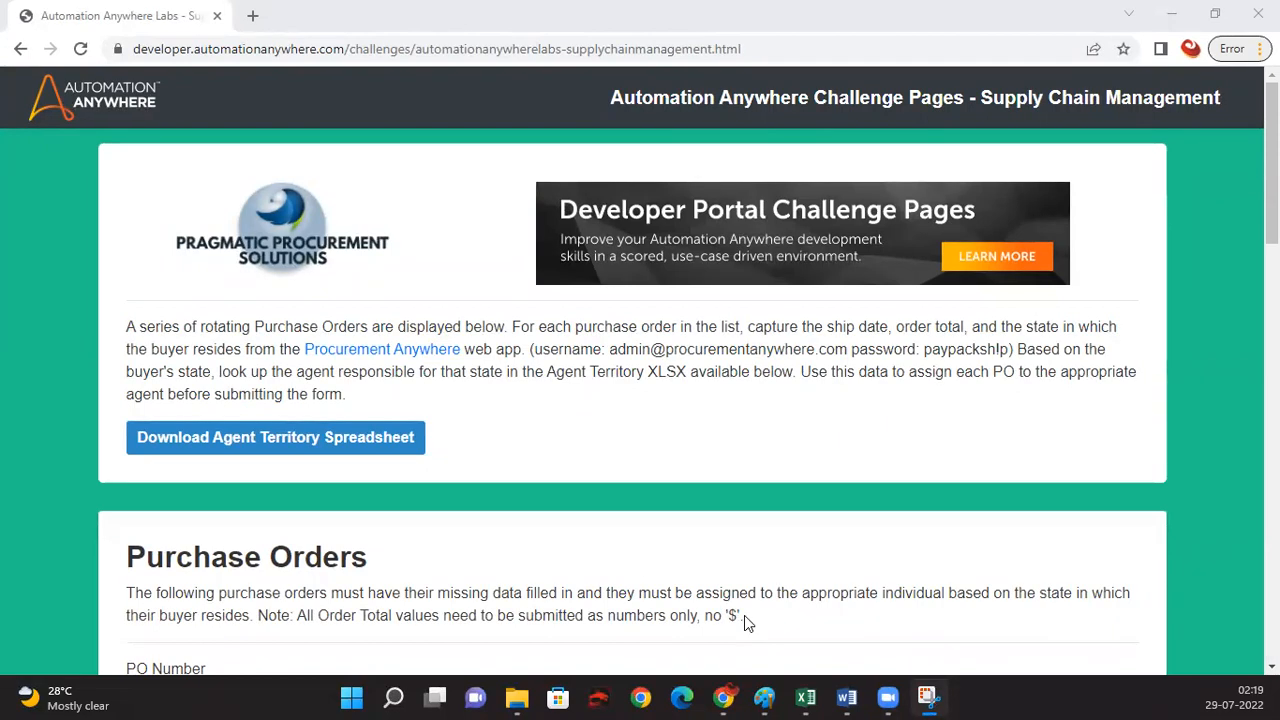
Step: Switch to Excel, paste the captured screenshot into Details cell D2 and shrink the picture to fit inside the cell
{"action": "left_click", "coordinate": [806, 697]}
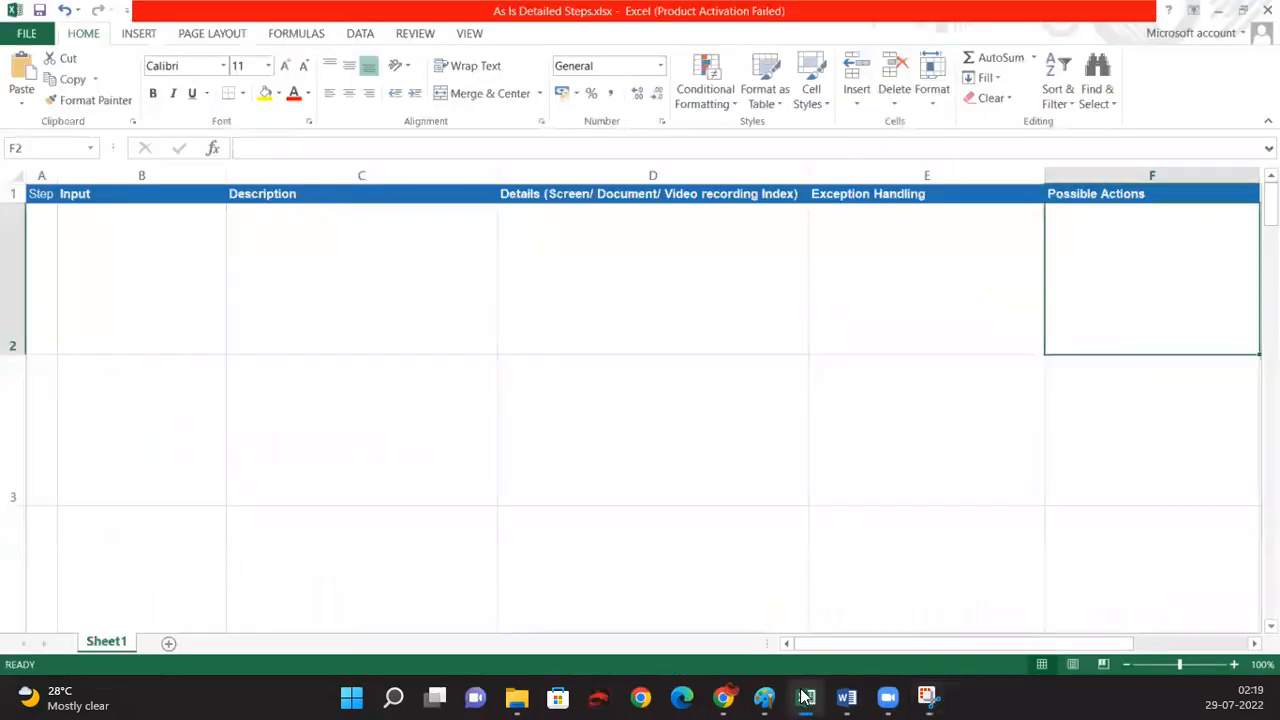
{"action": "left_click", "coordinate": [612, 284]}
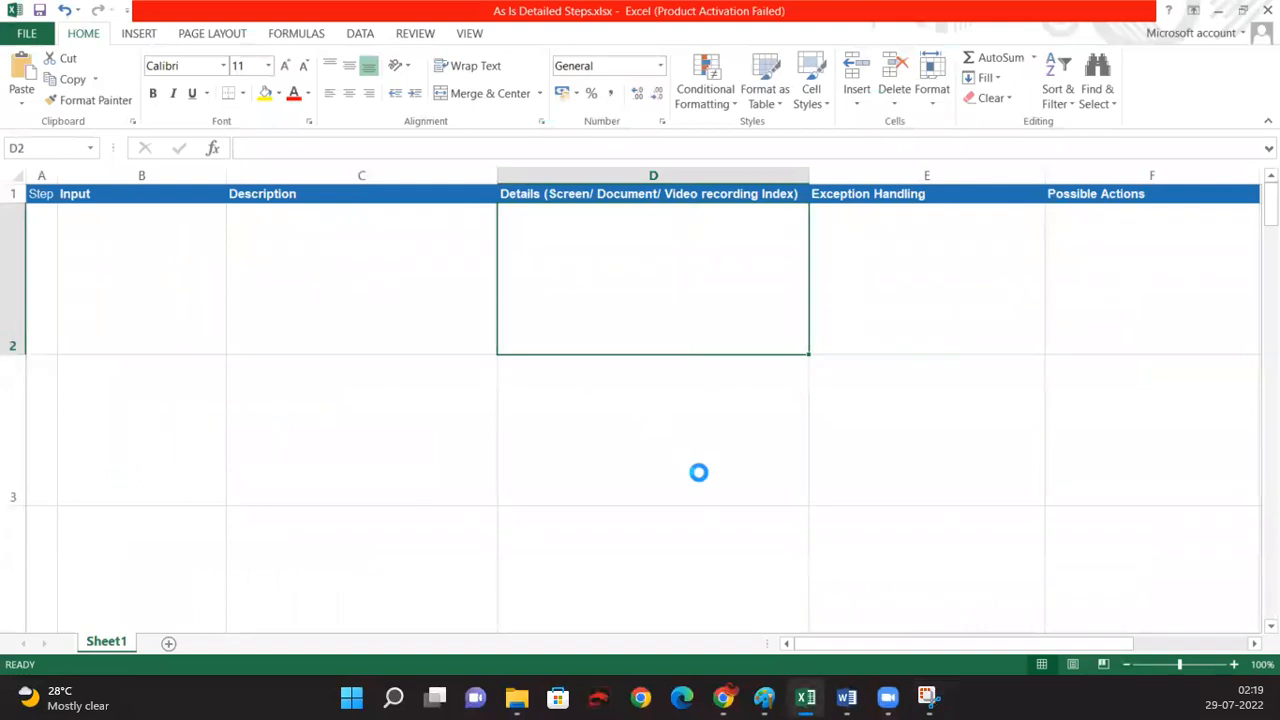
{"action": "key", "text": "ctrl+v"}
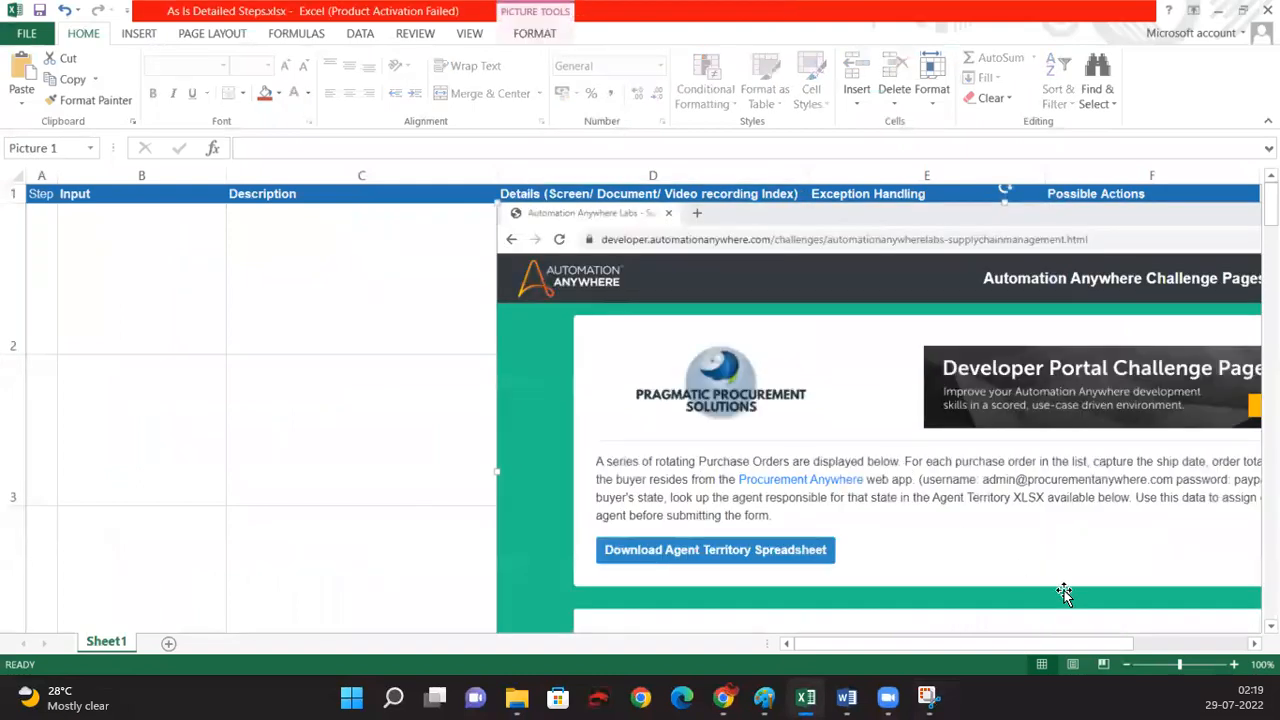
{"action": "left_click", "coordinate": [1125, 664]}
{"action": "left_click", "coordinate": [1125, 664]}
{"action": "left_click", "coordinate": [1125, 664]}
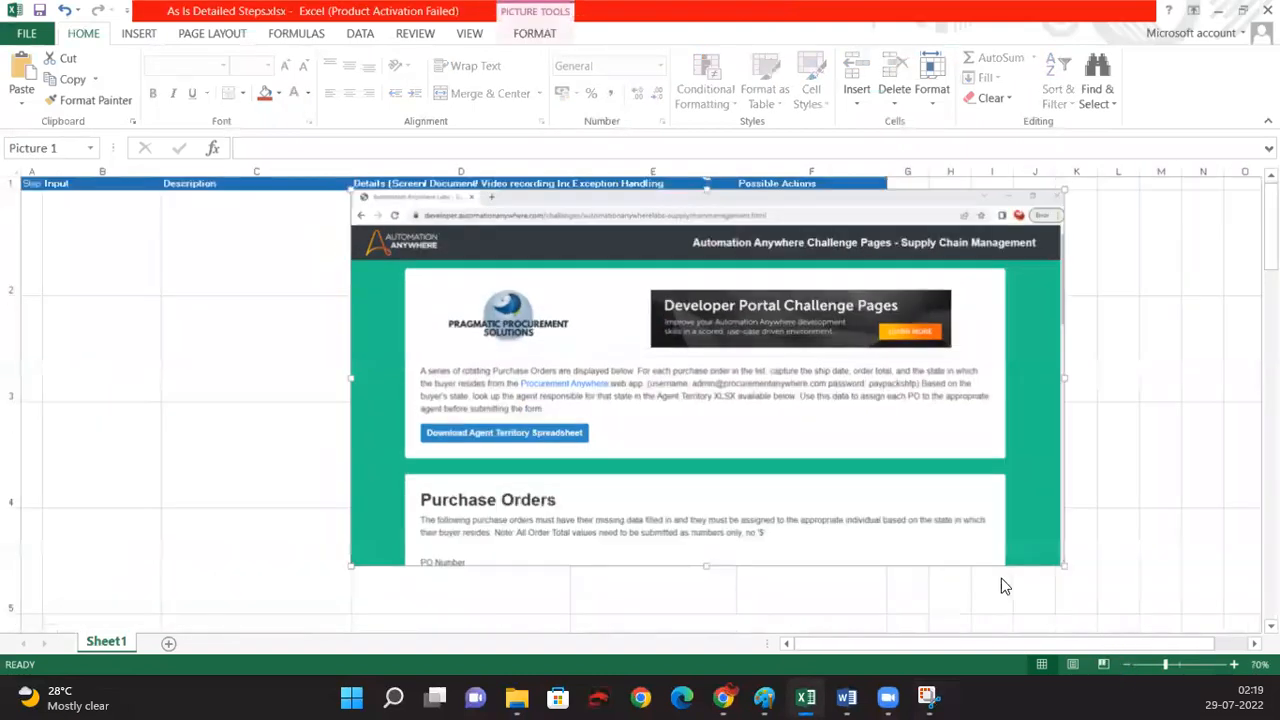
{"action": "left_click_drag", "start_coordinate": [1063, 563], "coordinate": [550, 292]}
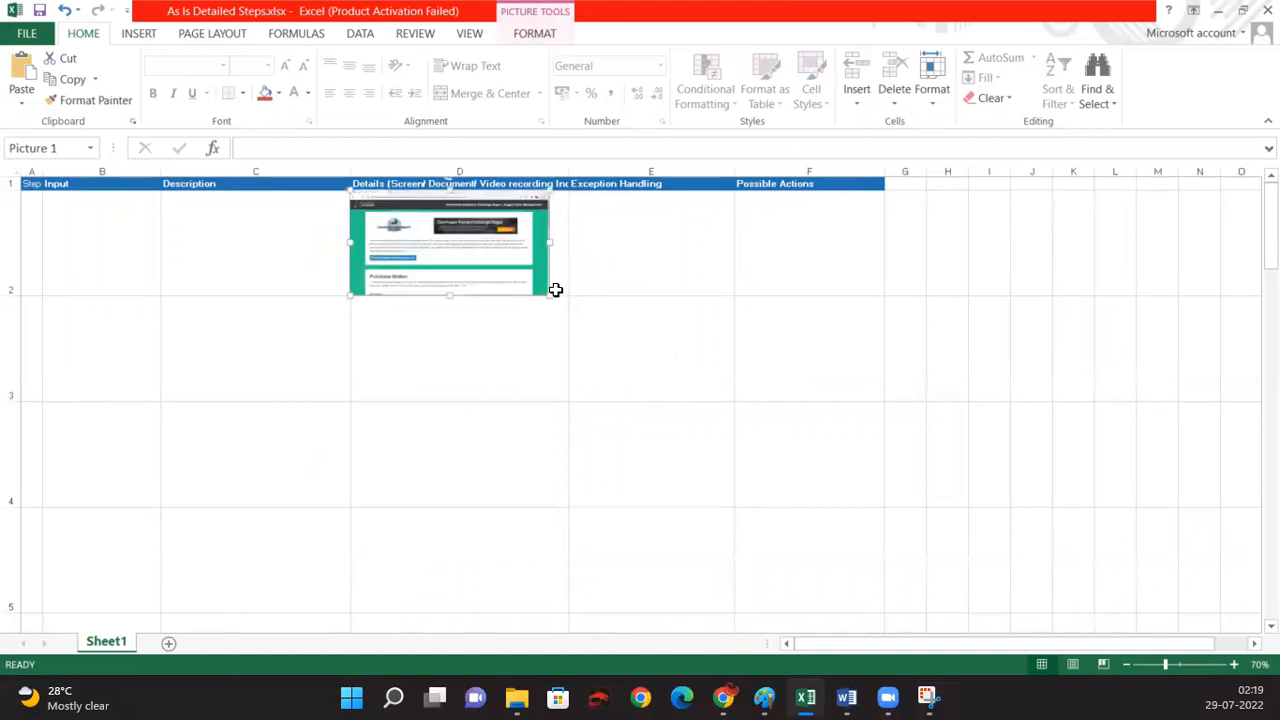
Step: Enter 1 as the step number in cell A2 and select Input cell B2
{"action": "left_click", "coordinate": [80, 255]}
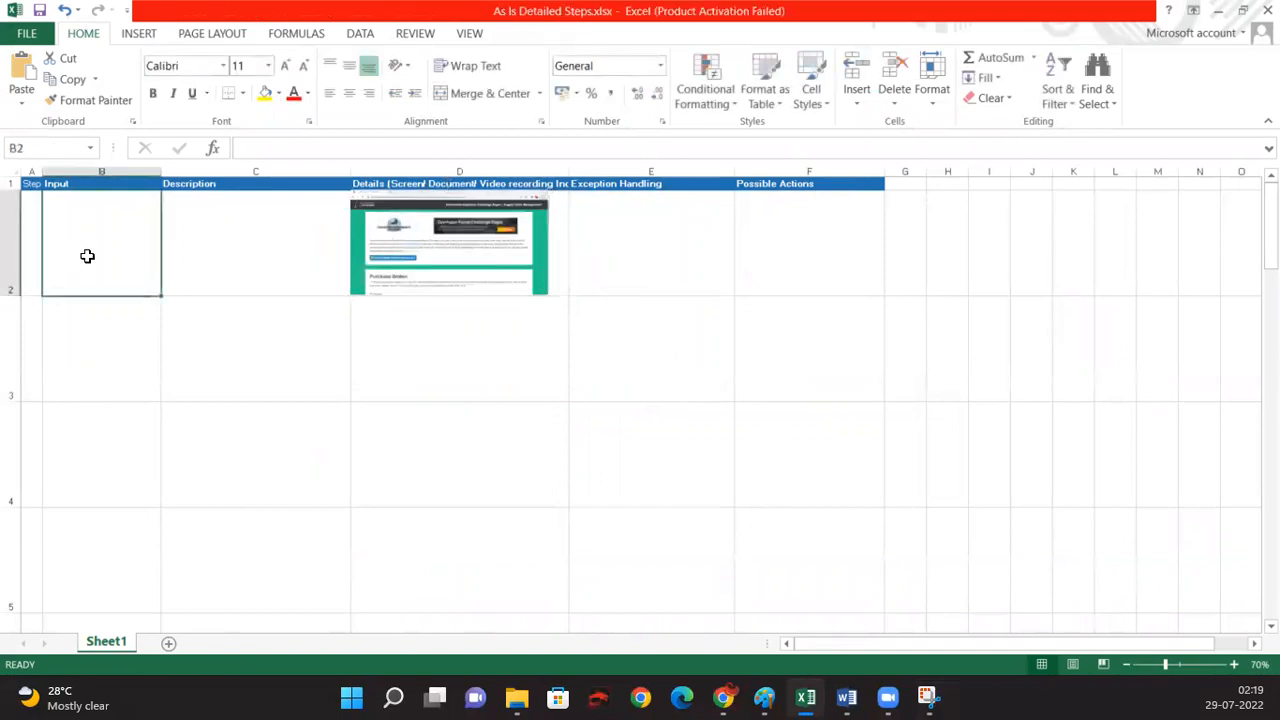
{"action": "left_click", "coordinate": [33, 231]}
{"action": "type", "text": "1"}
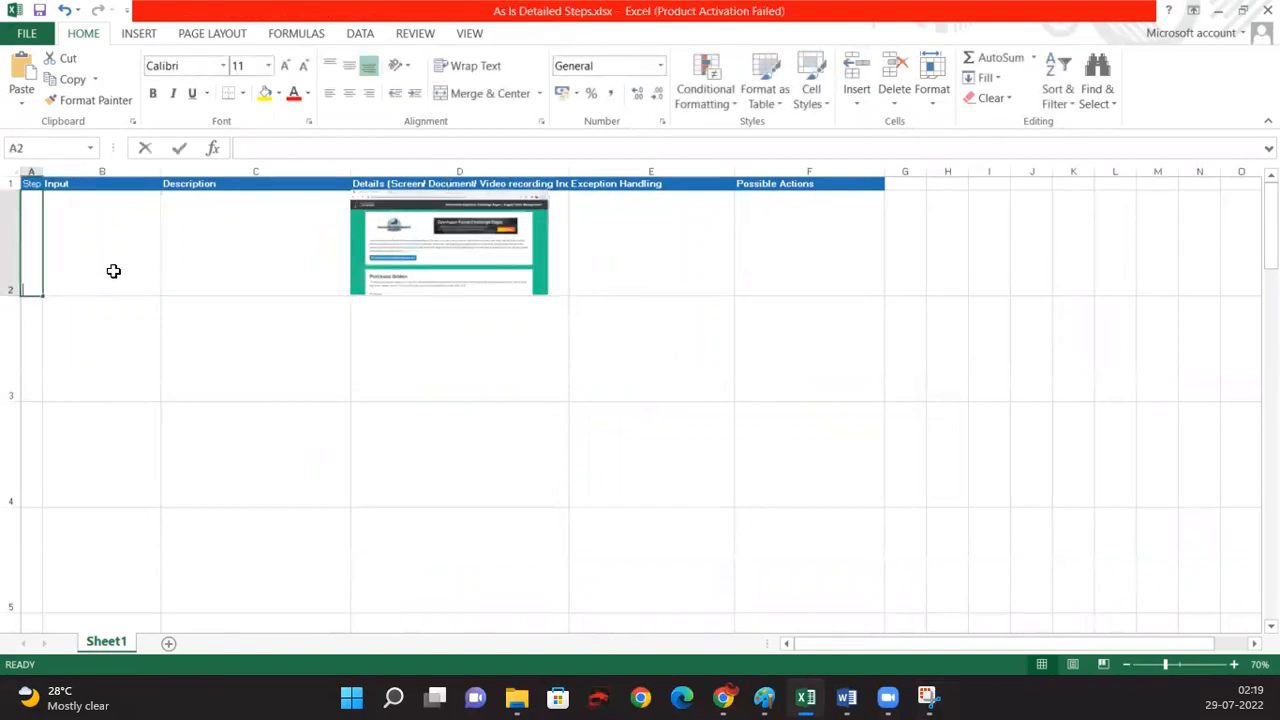
{"action": "key", "text": "Return"}
{"action": "key", "text": "Up"}
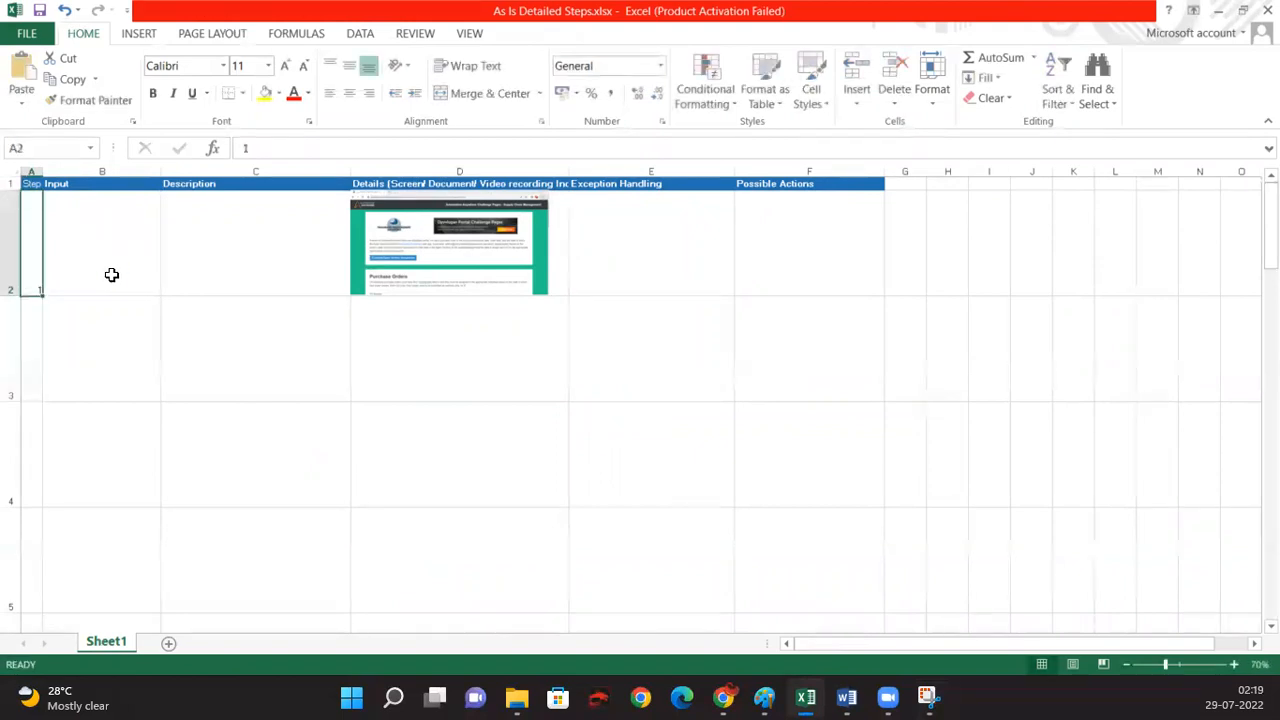
{"action": "left_click", "coordinate": [111, 275]}
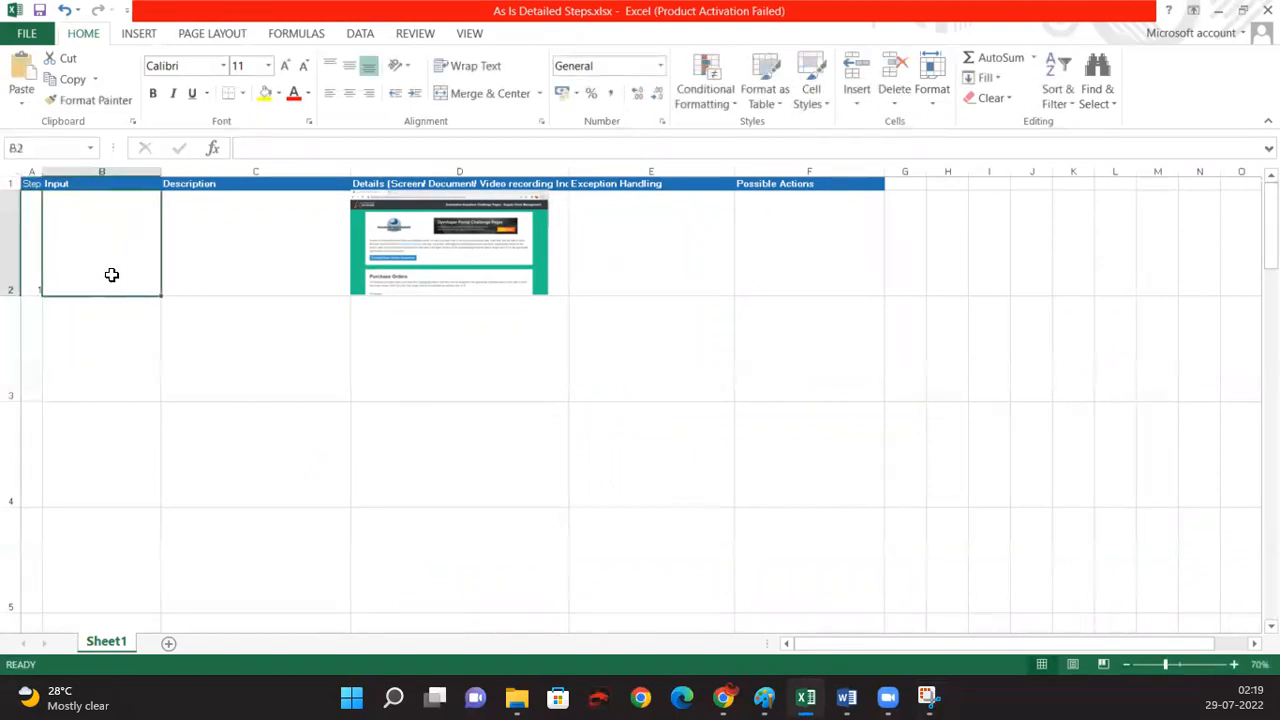
{"action": "left_click", "coordinate": [1181, 662]}
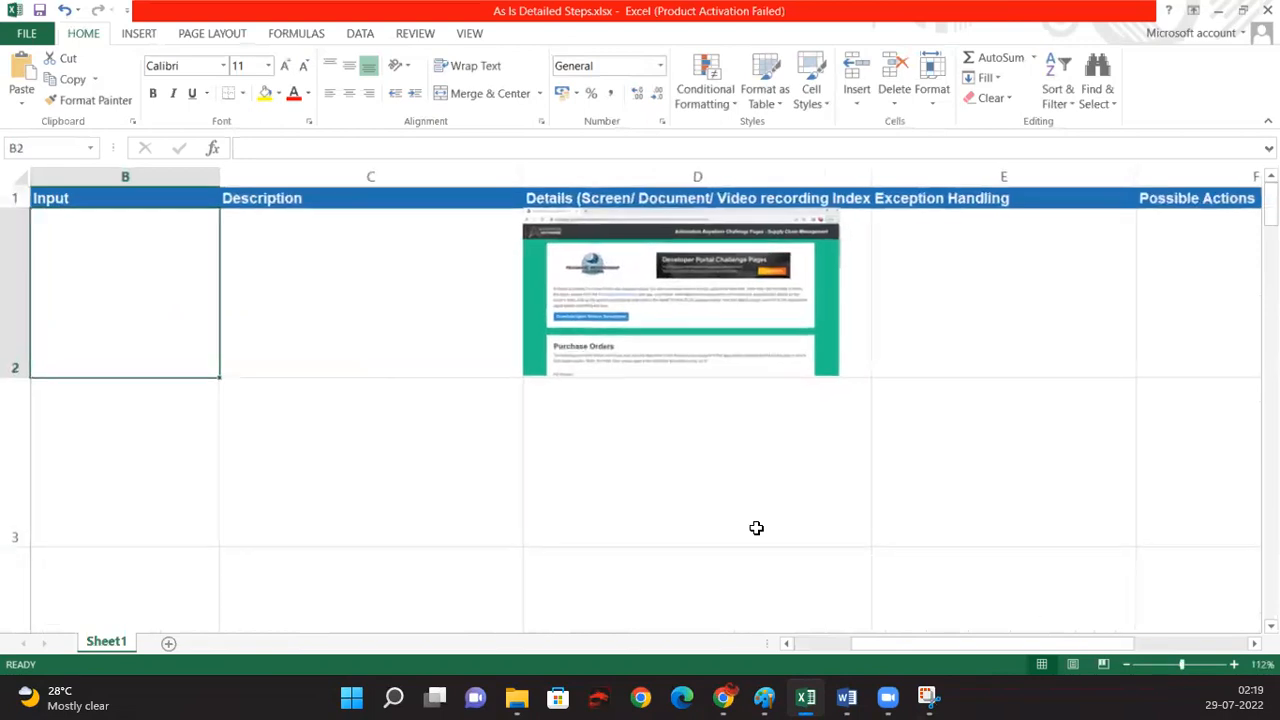
Step: Switch to Chrome and copy the web address of the Supply Chain Management challenge page
{"action": "left_click", "coordinate": [819, 643]}
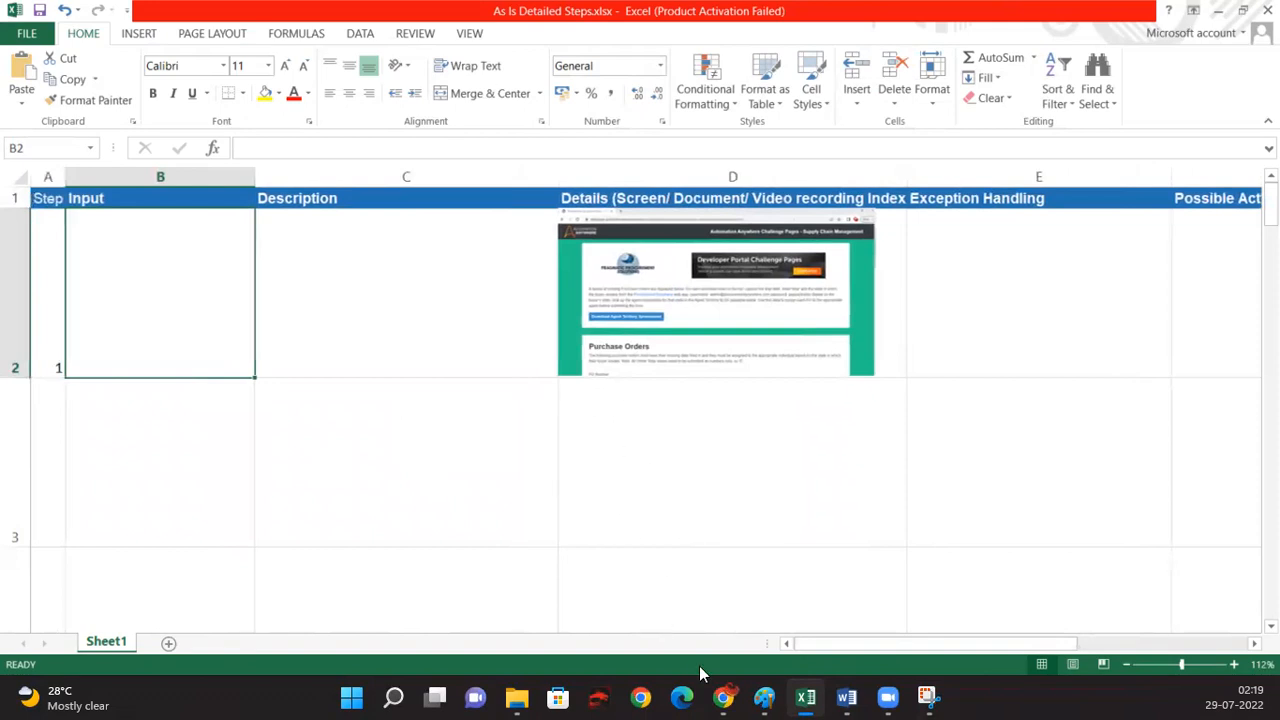
{"action": "left_click", "coordinate": [723, 697]}
{"action": "left_click", "coordinate": [334, 50]}
{"action": "key", "text": "ctrl+c"}
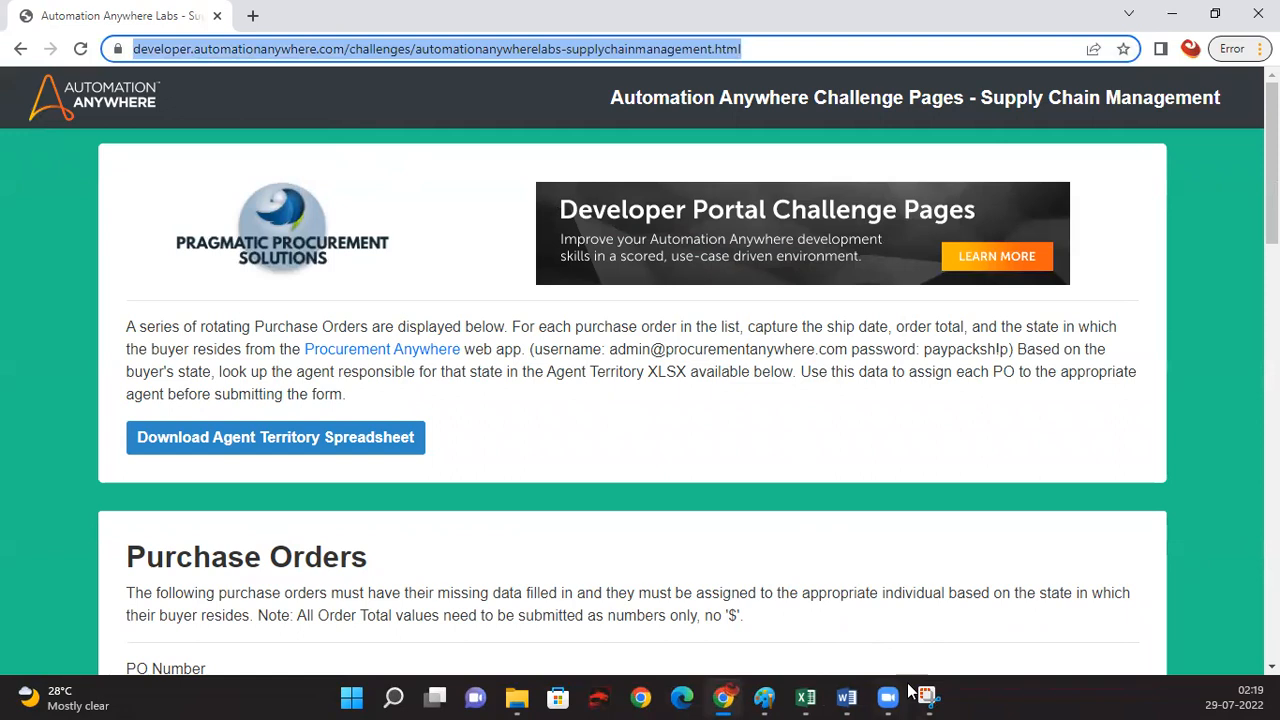
Step: Switch to Excel and enter "URL of Supply chain management application" in Input cell B2
{"action": "left_click", "coordinate": [805, 697]}
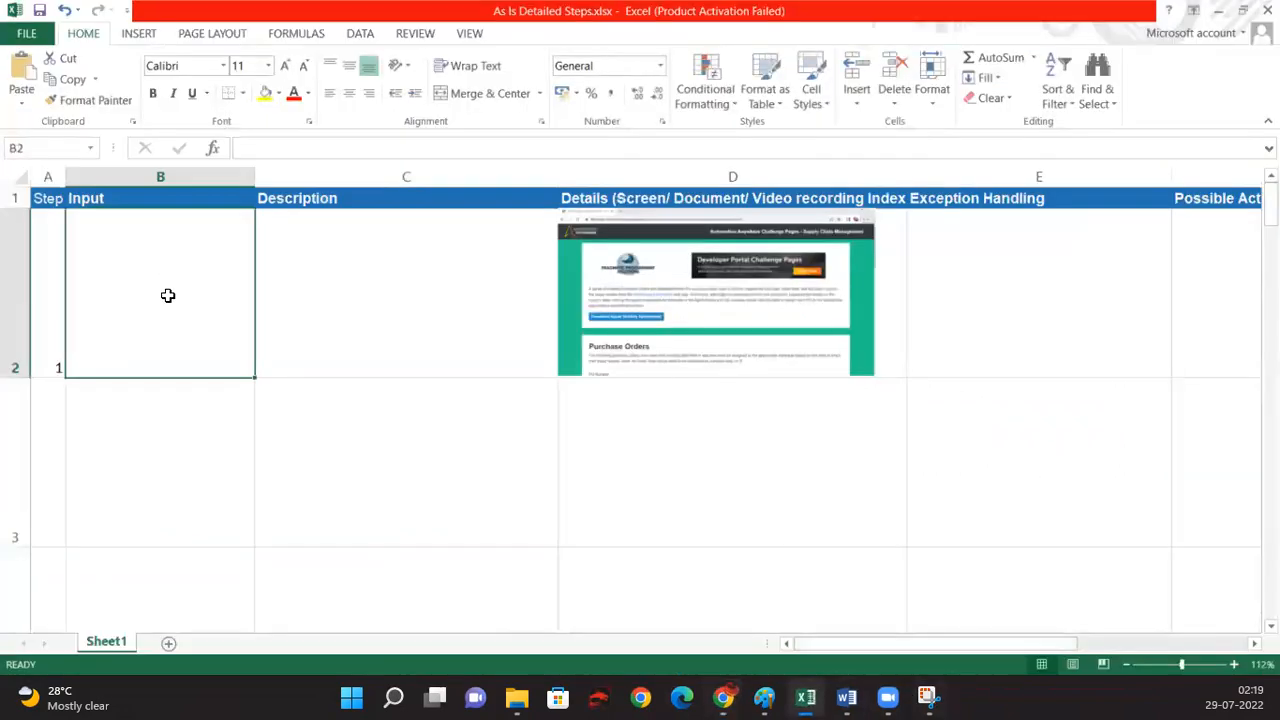
{"action": "type", "text": "URL "}
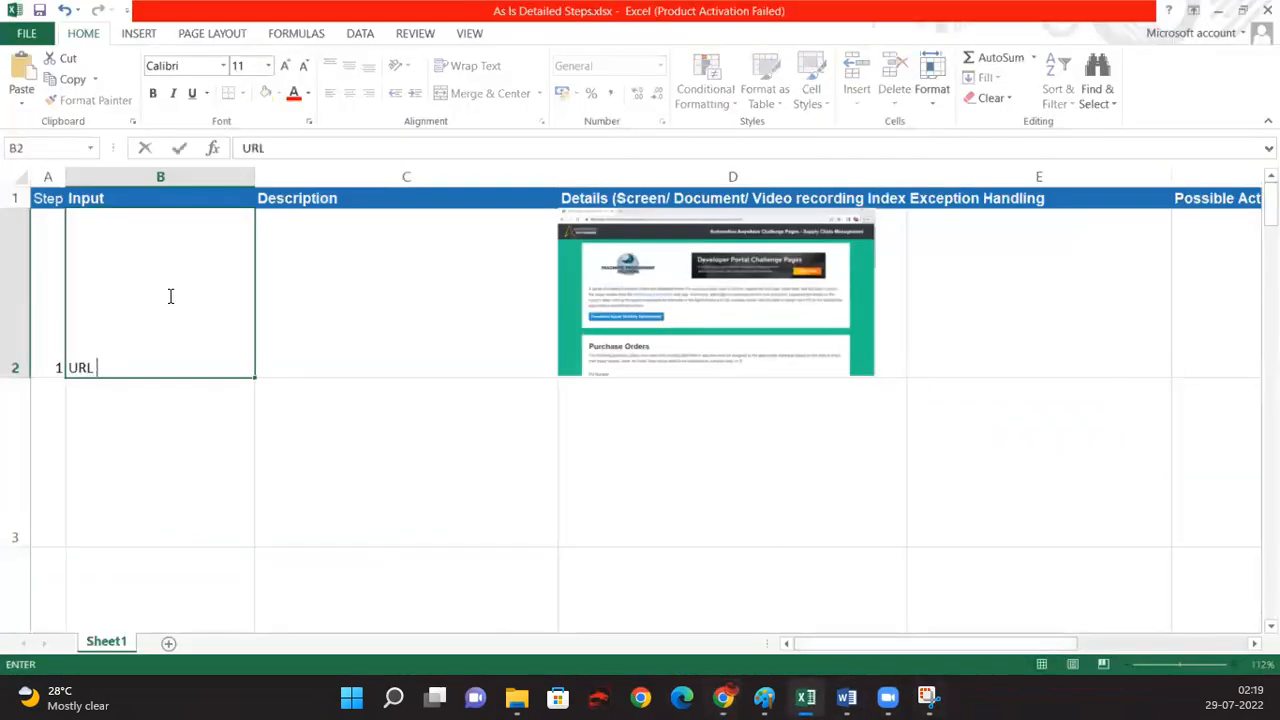
{"action": "type", "text": "of Supply chain man"}
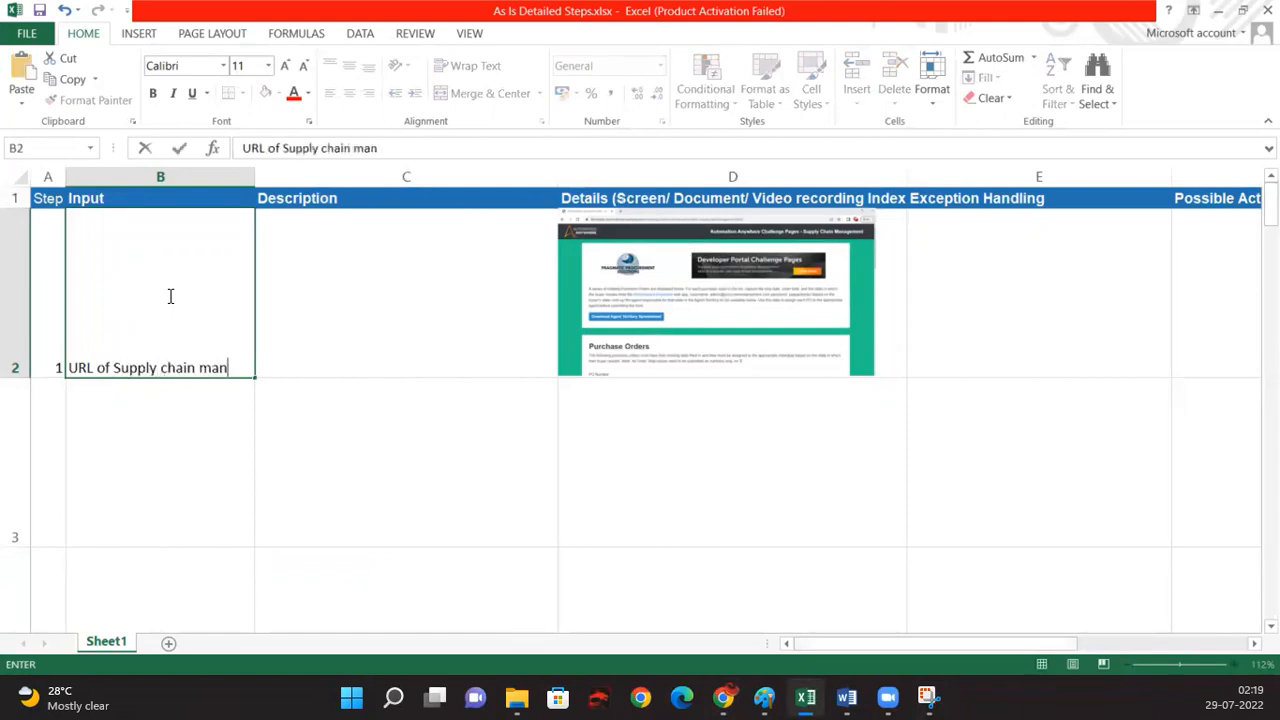
{"action": "type", "text": "agement application"}
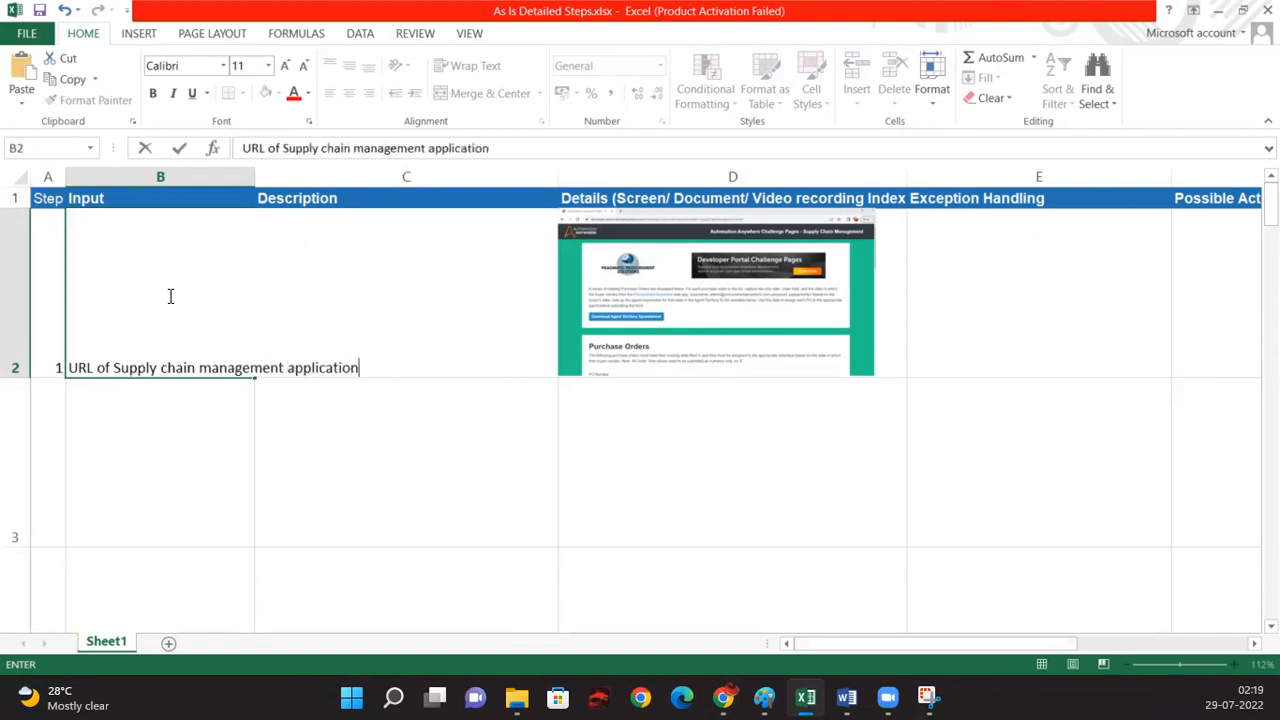
{"action": "key", "text": "Return"}
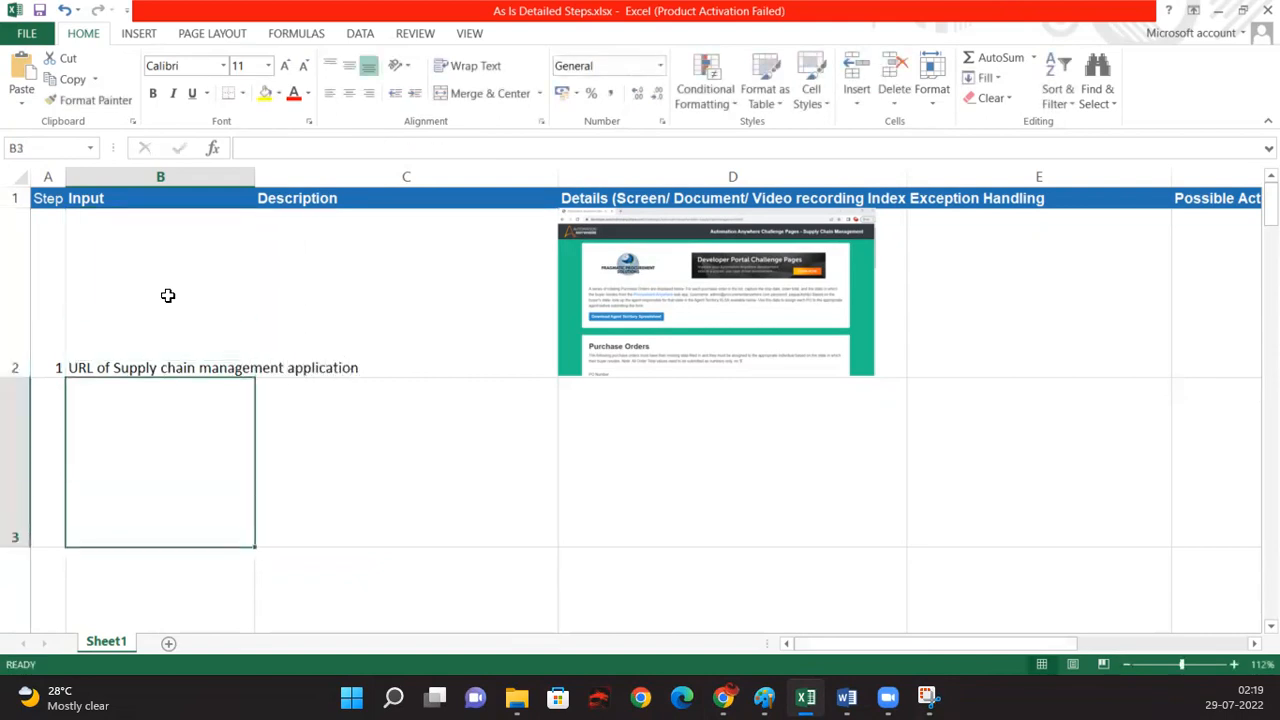
Step: Append the copied challenge page address in parentheses to the end of the text in Input cell B2
{"action": "left_click", "coordinate": [168, 295]}
{"action": "key", "text": "Tab"}
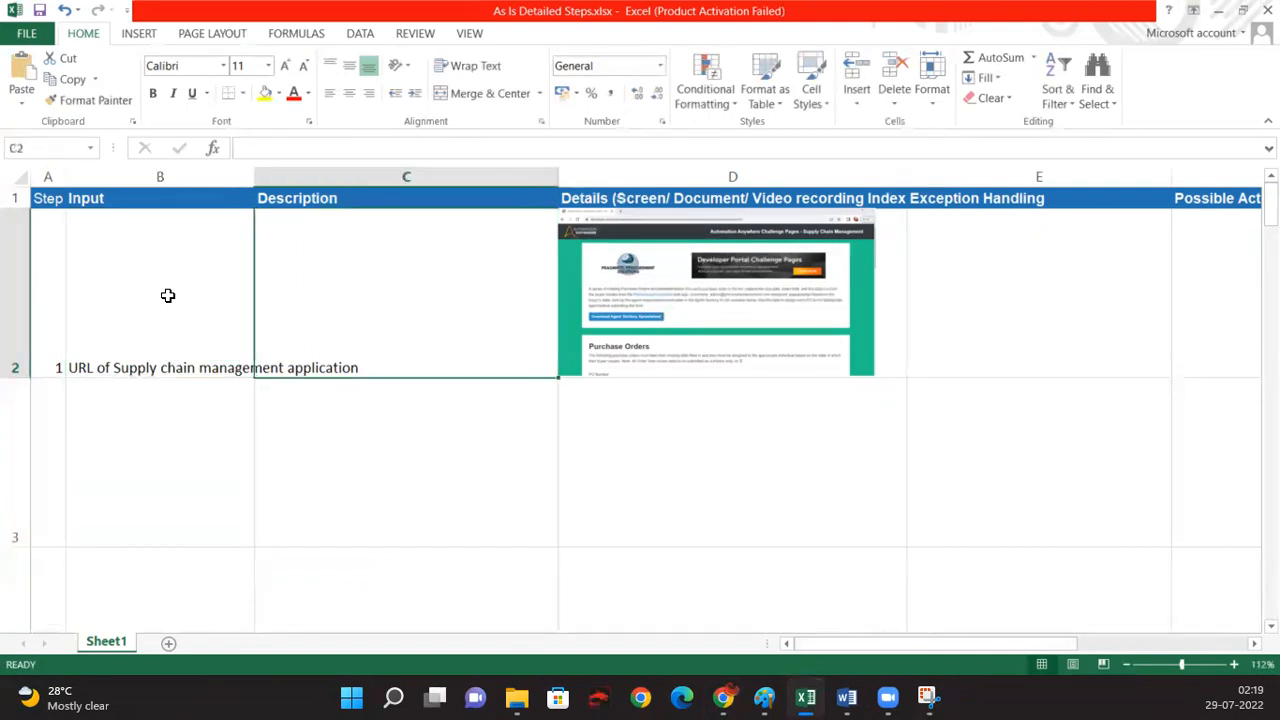
{"action": "left_click", "coordinate": [168, 295]}
{"action": "left_click", "coordinate": [613, 148]}
{"action": "type", "text": "("}
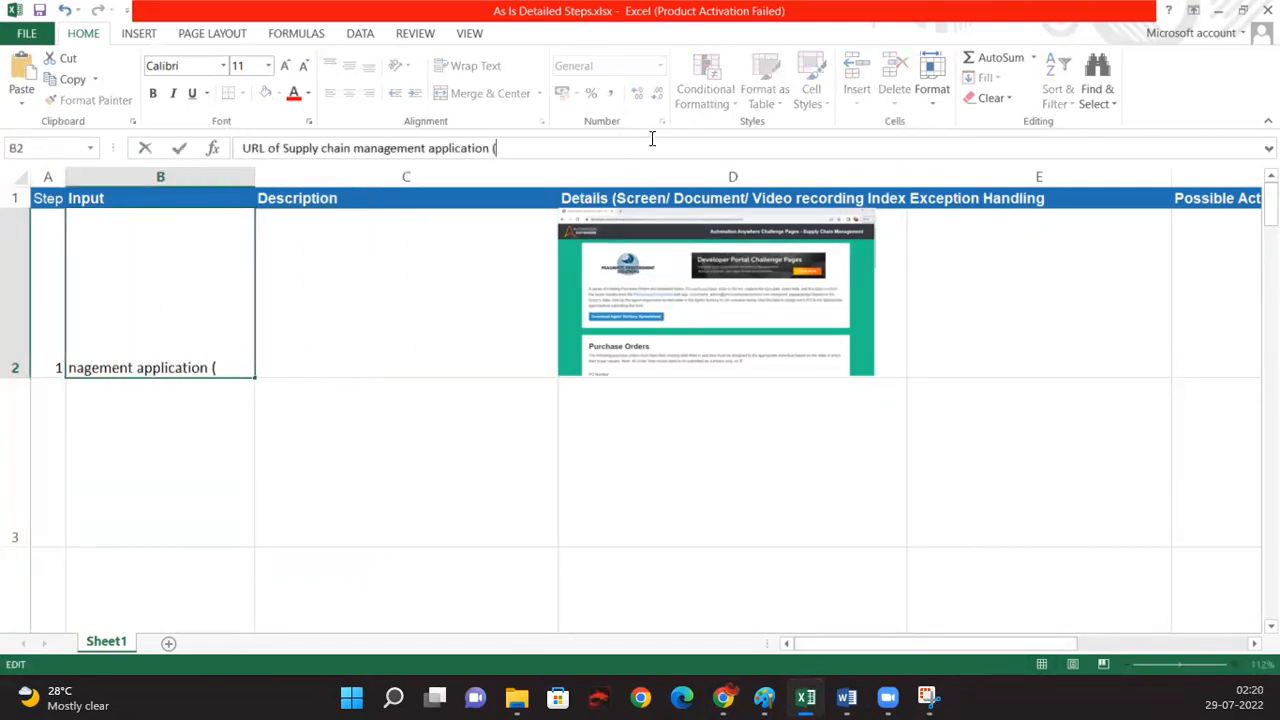
{"action": "key", "text": "ctrl+v"}
{"action": "type", "text": ")"}
{"action": "key", "text": "Return"}
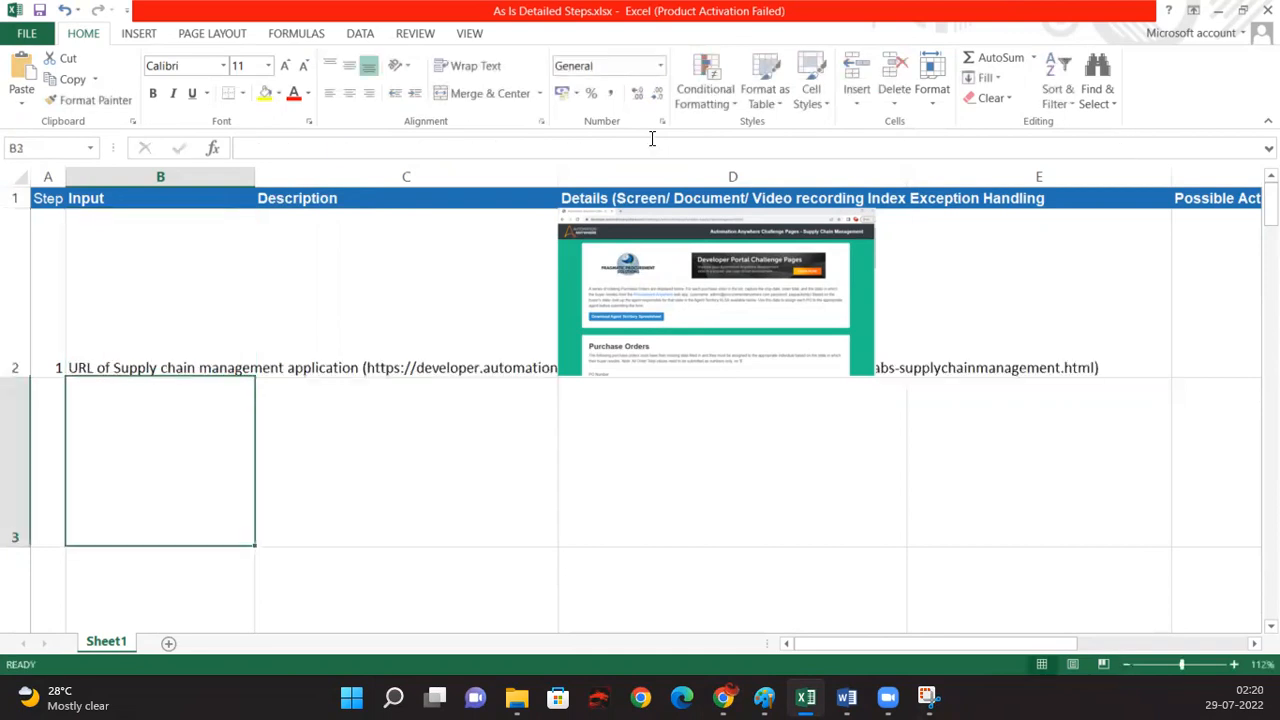
Step: Turn on text wrapping for the whole Input column B
{"action": "key", "text": "Up"}
{"action": "key", "text": "Tab"}
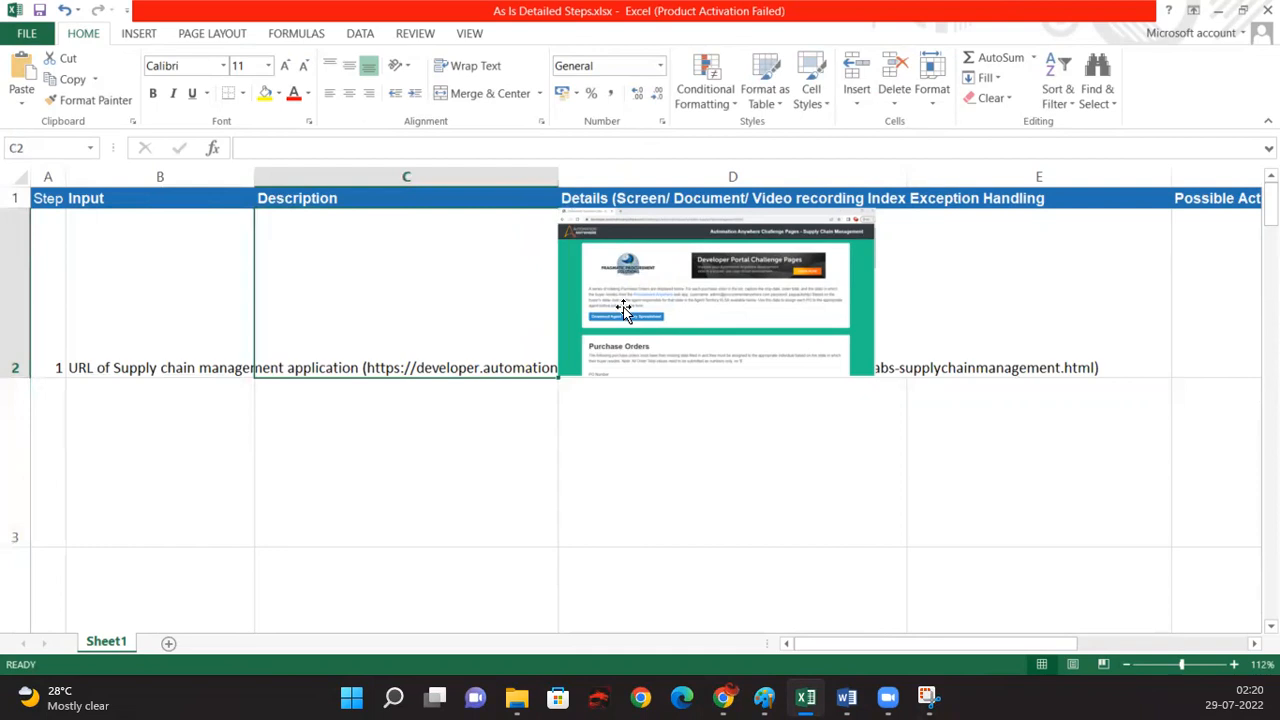
{"action": "left_click", "coordinate": [124, 174]}
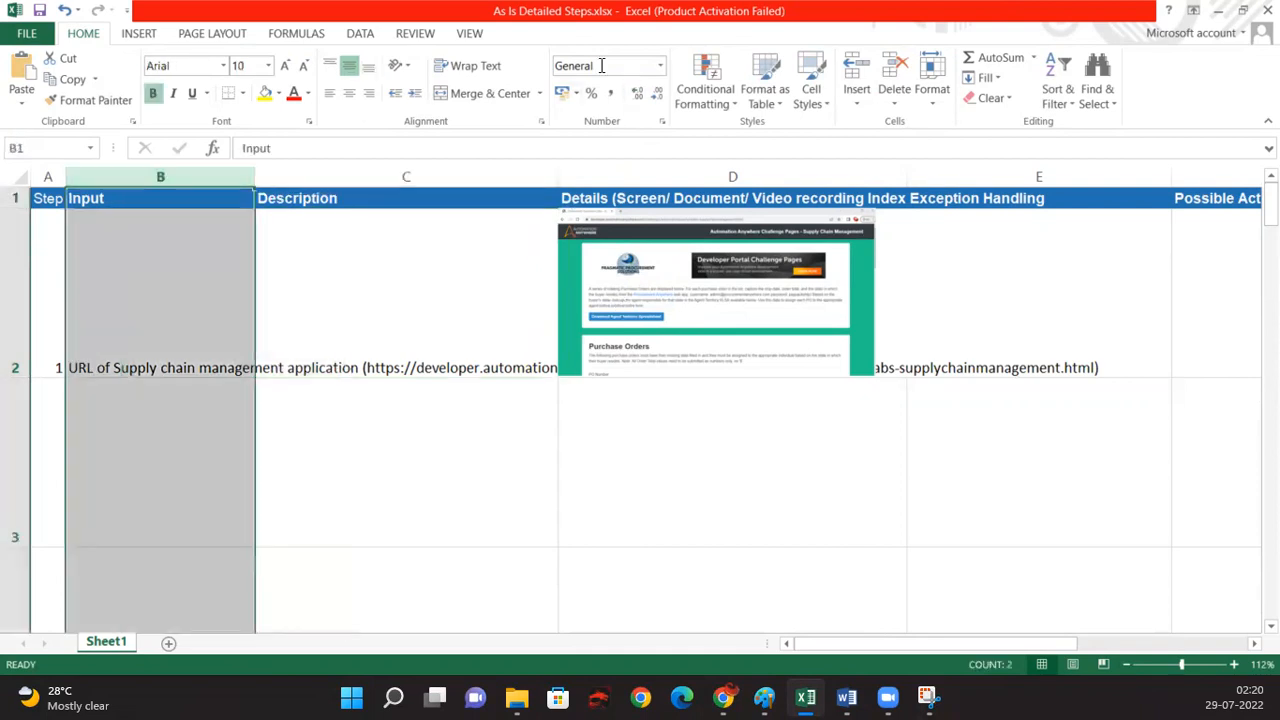
{"action": "left_click", "coordinate": [464, 70]}
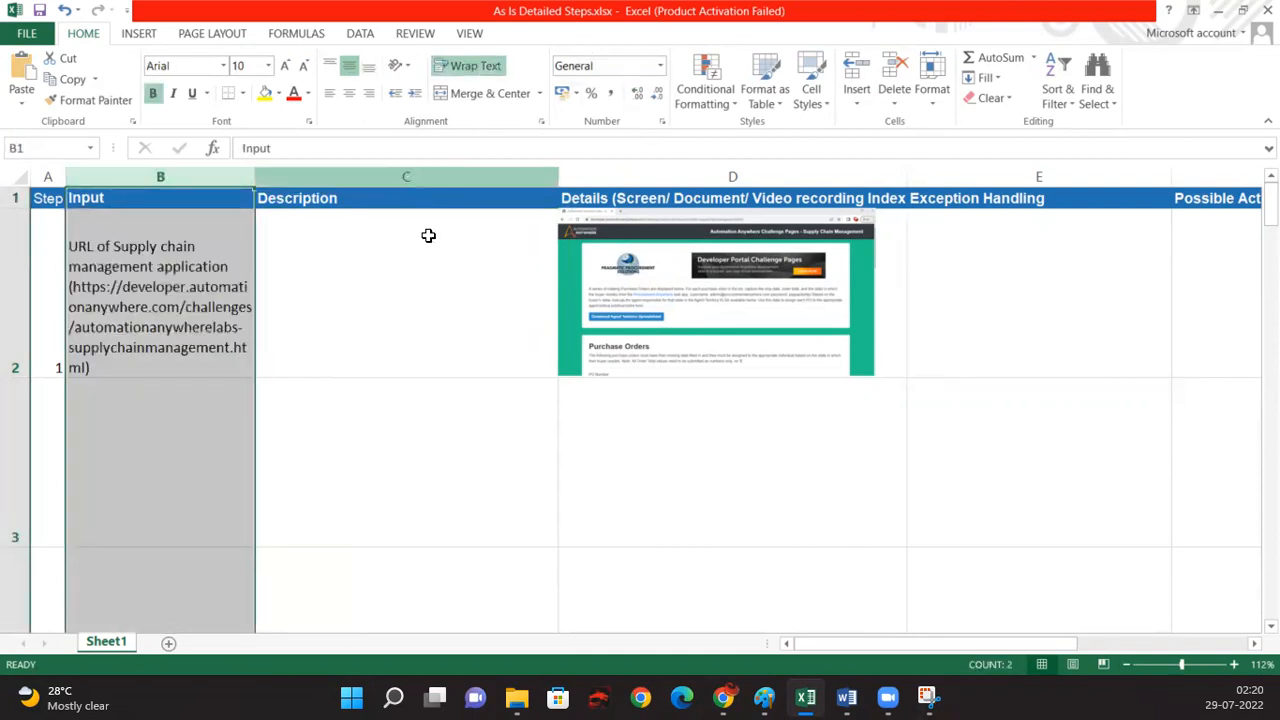
Step: Enter "Lauch Supply Chain management application (Web application)" in Description cell C2
{"action": "left_click", "coordinate": [423, 300]}
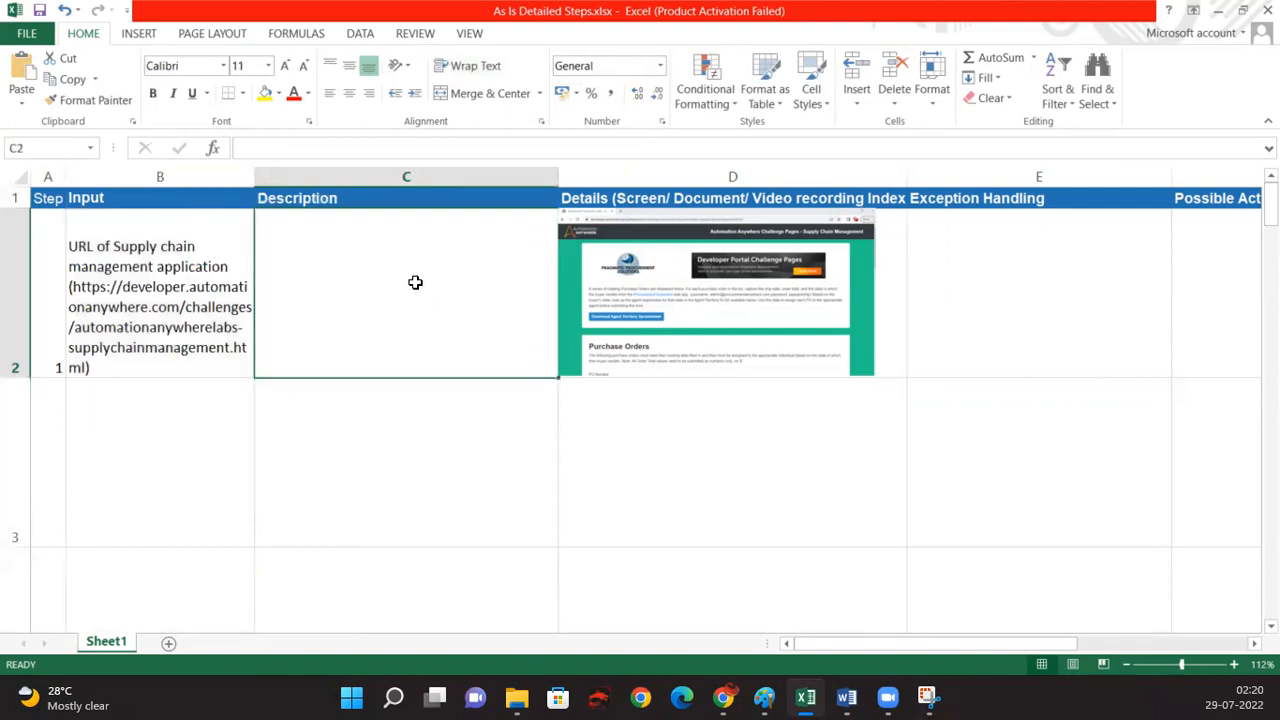
{"action": "type", "text": "Lauch "}
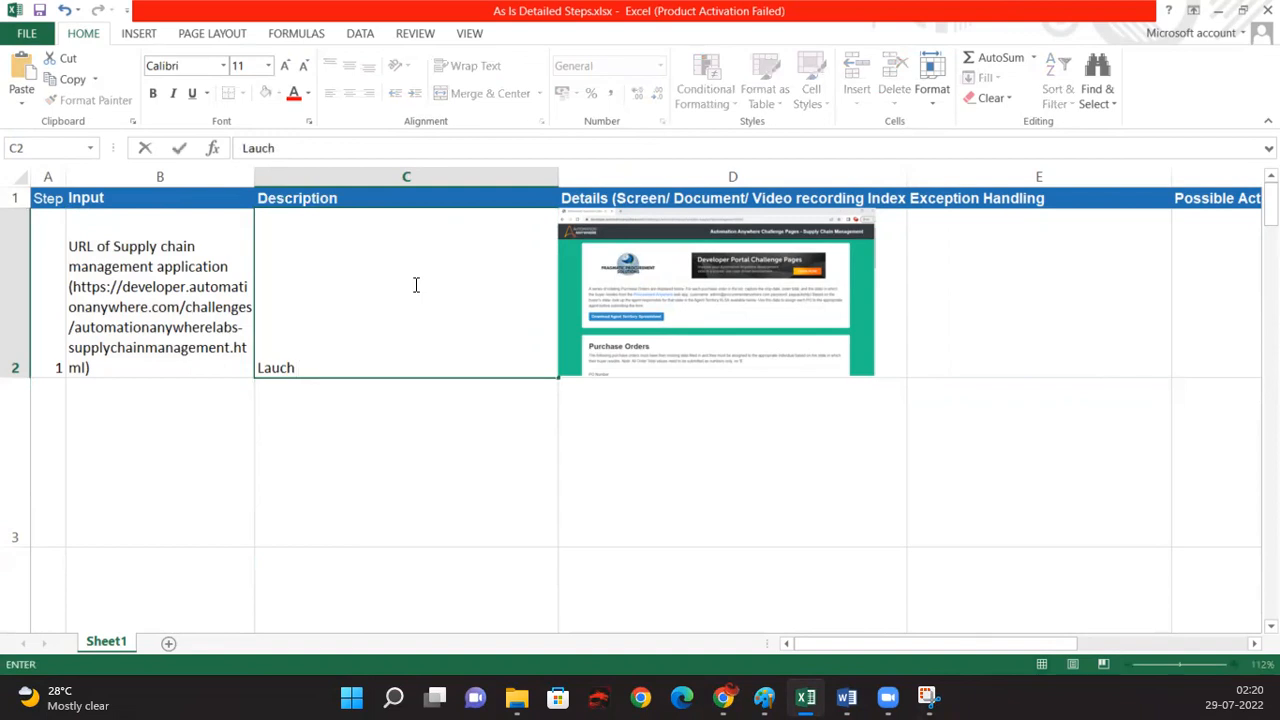
{"action": "type", "text": "Supply Chain management application"}
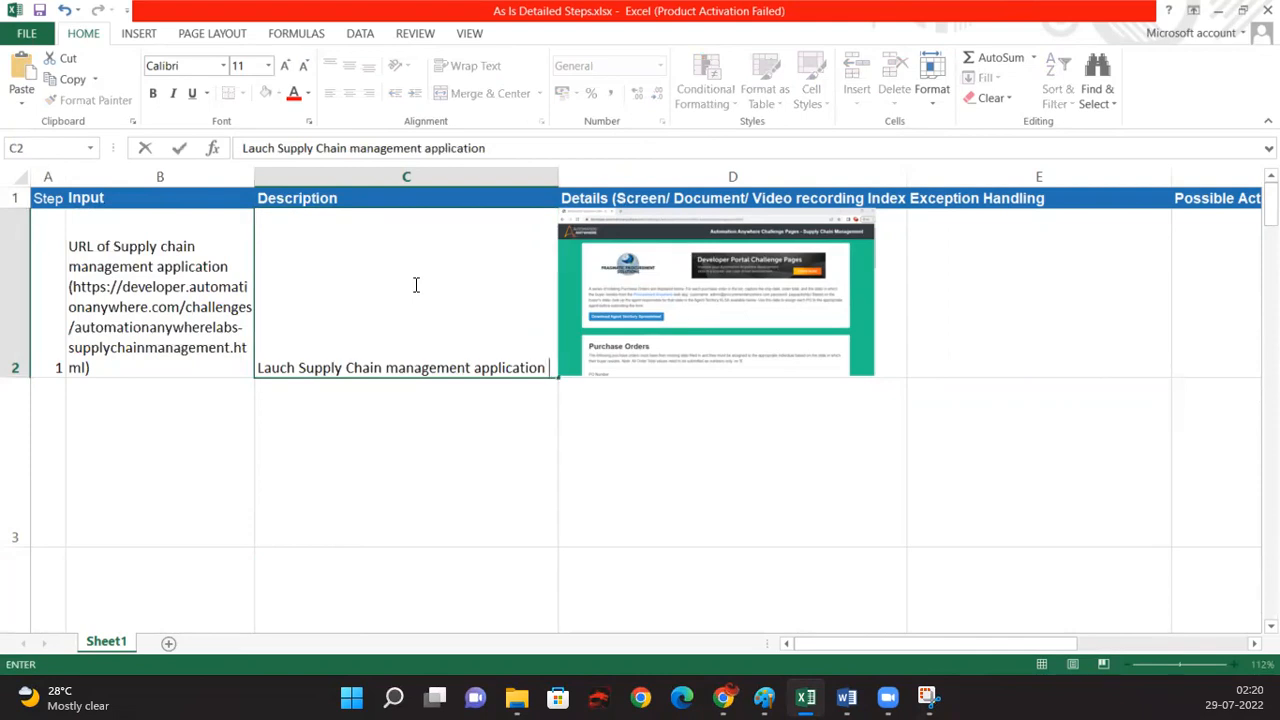
{"action": "type", "text": "(W"}
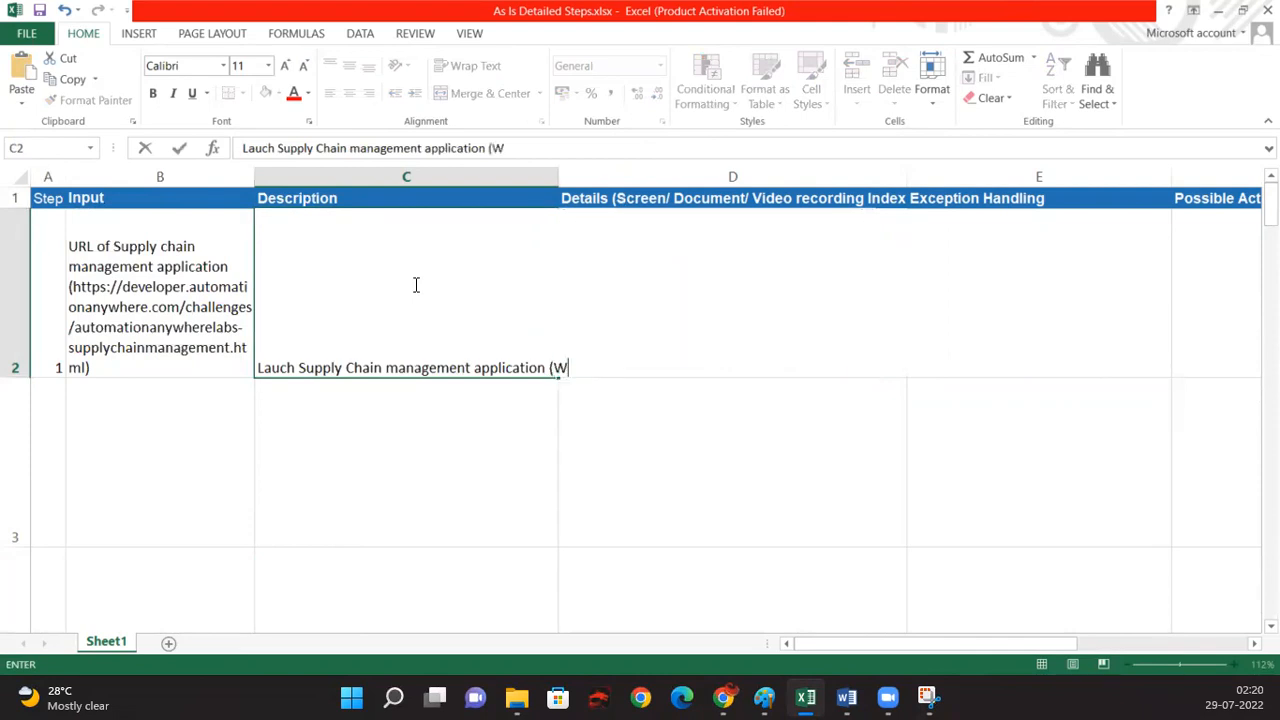
{"action": "type", "text": "eb application)"}
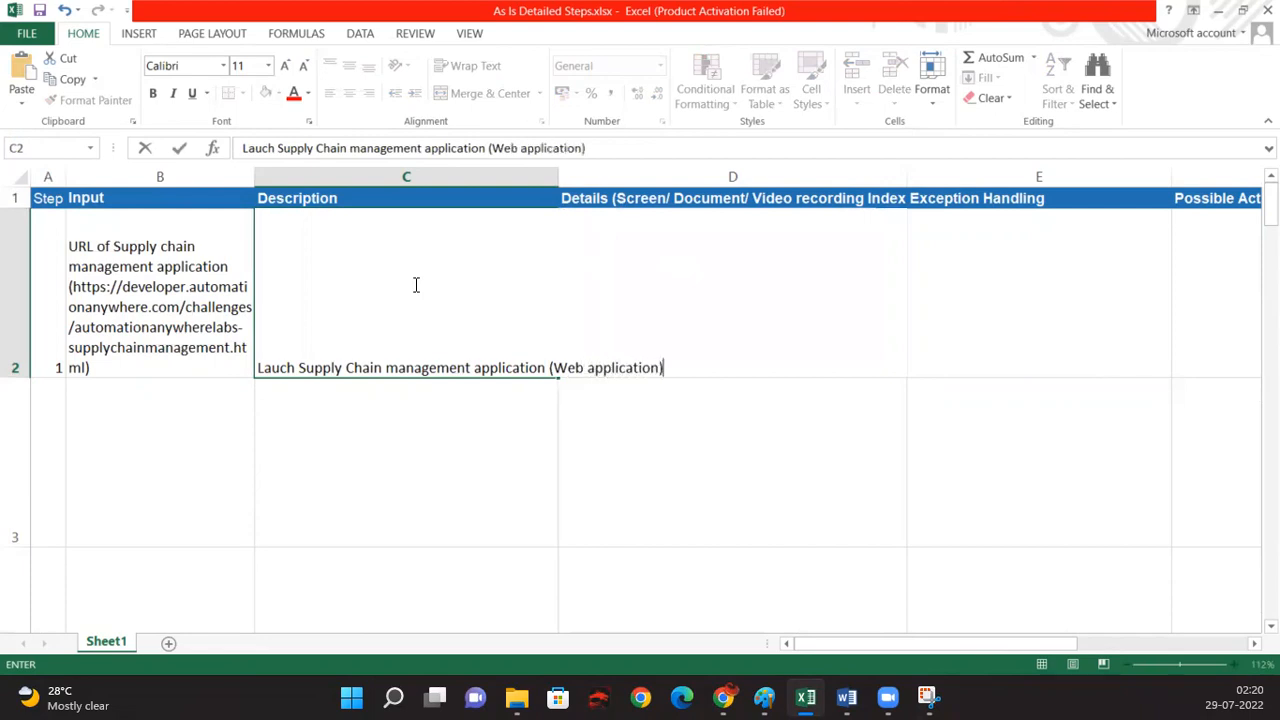
{"action": "key", "text": "Return"}
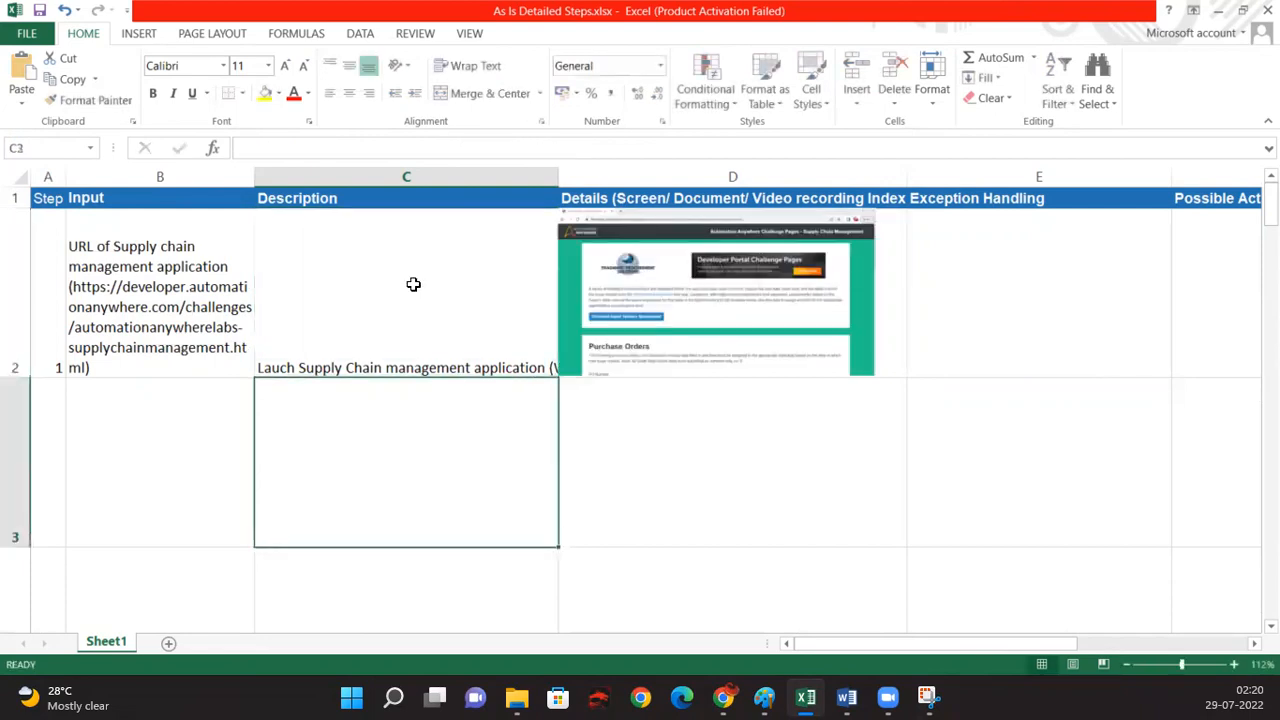
Step: Turn on text wrapping for the whole Description column C
{"action": "left_click", "coordinate": [413, 284]}
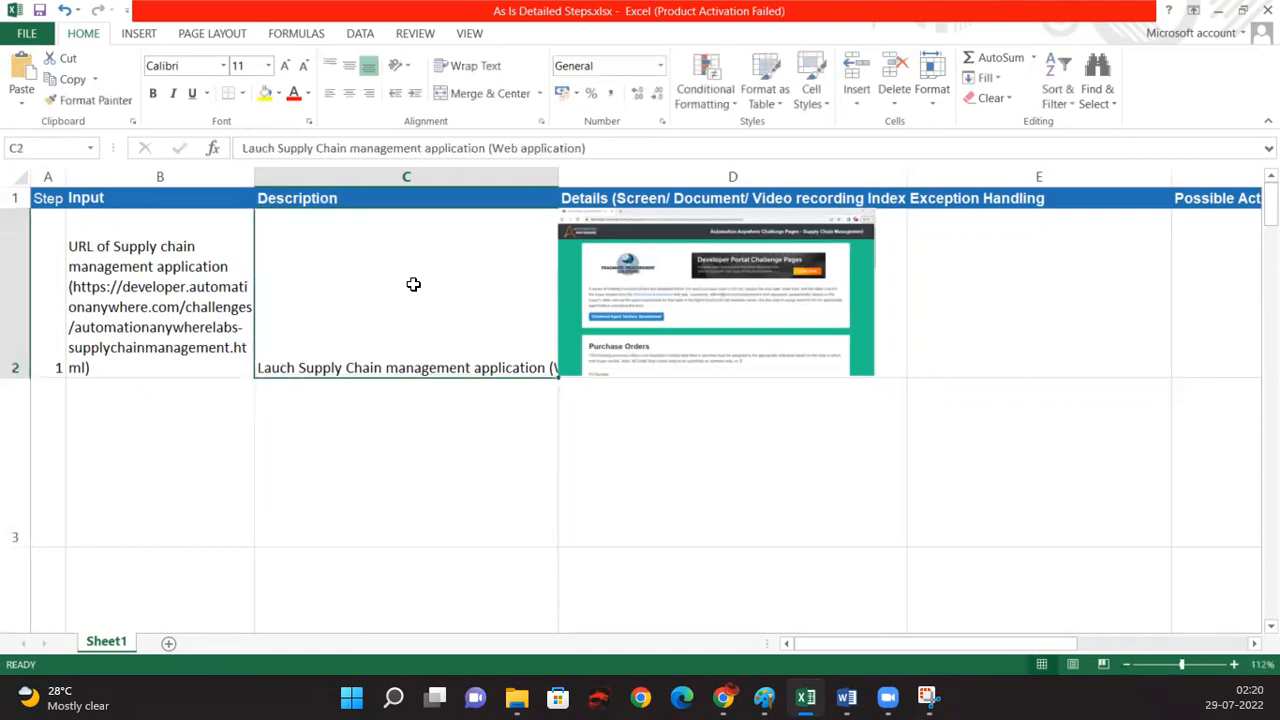
{"action": "left_click", "coordinate": [400, 177]}
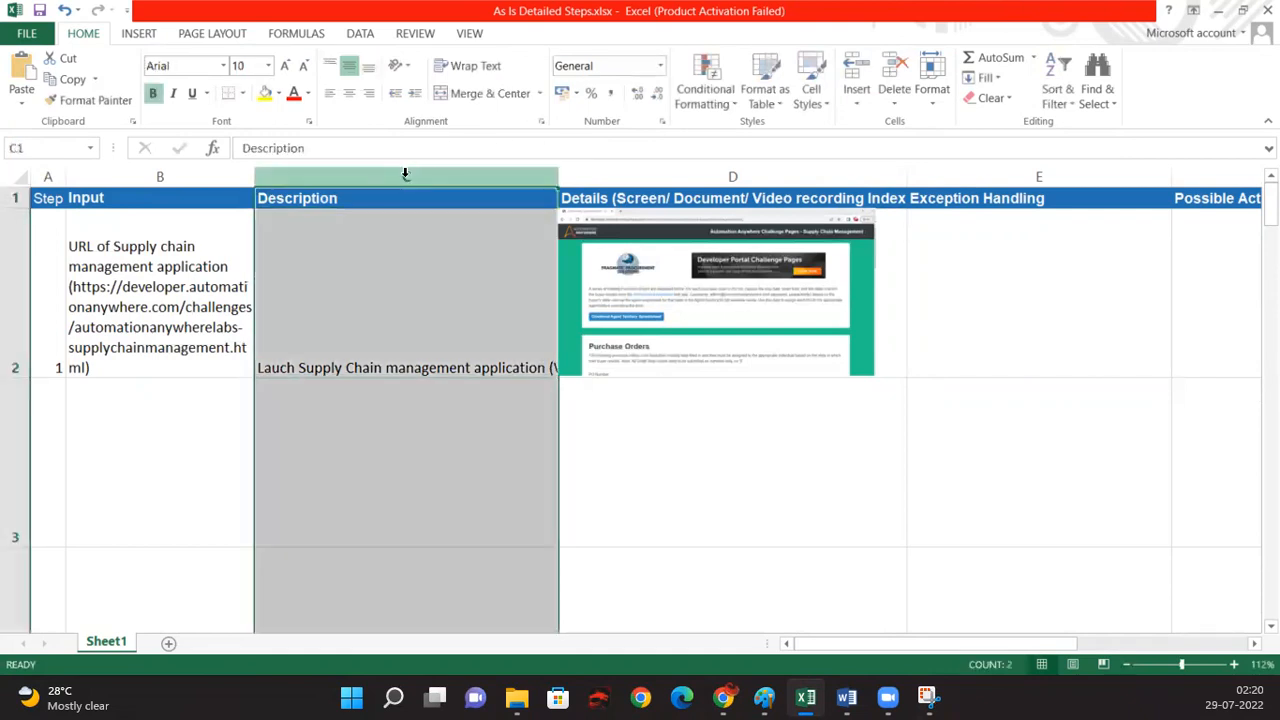
{"action": "left_click", "coordinate": [478, 66]}
Step: Enter "Supply chain management application is not showing up" in Exception Handling cell E2 and wrap the cell's text
{"action": "left_click", "coordinate": [990, 352]}
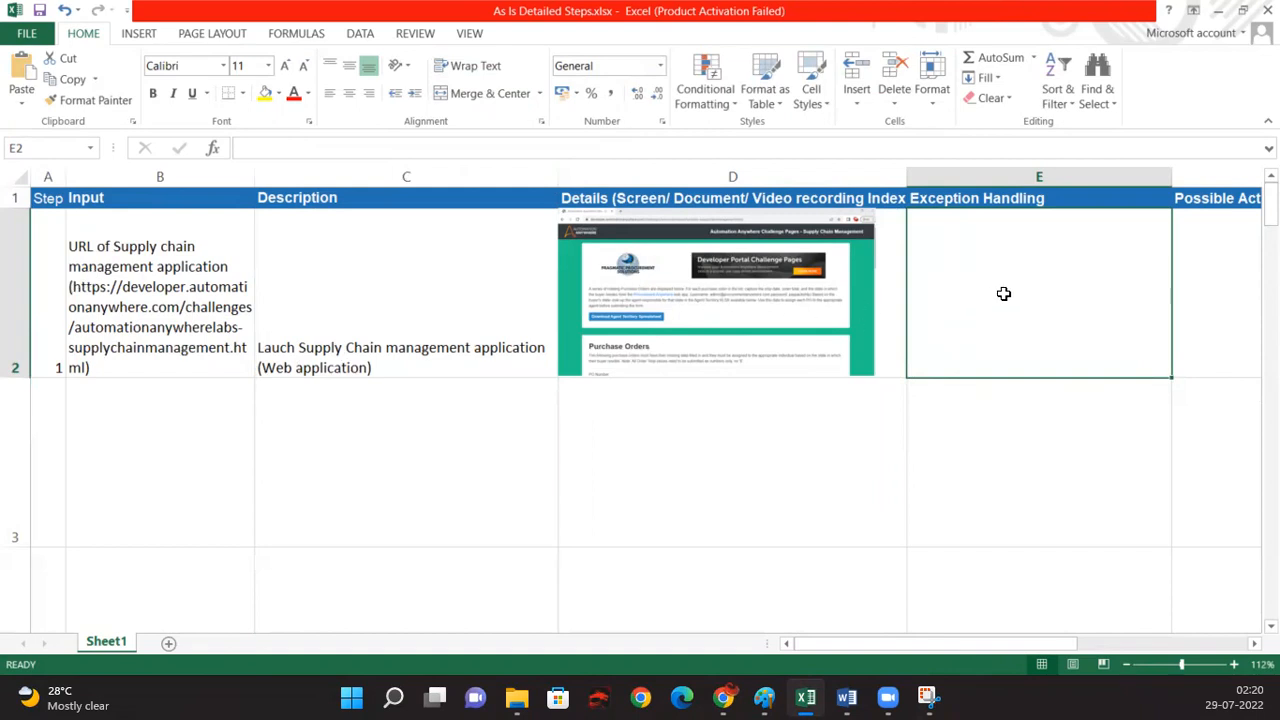
{"action": "type", "text": "Suppl"}
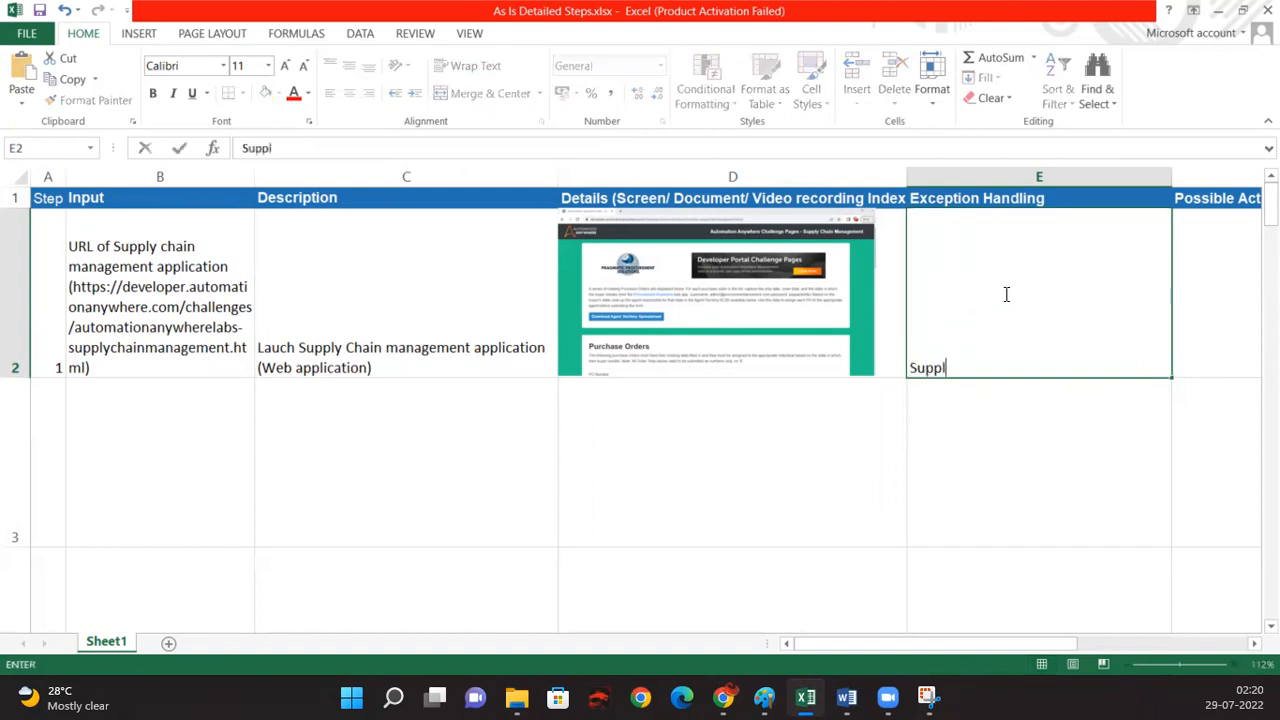
{"action": "type", "text": "y chain ma"}
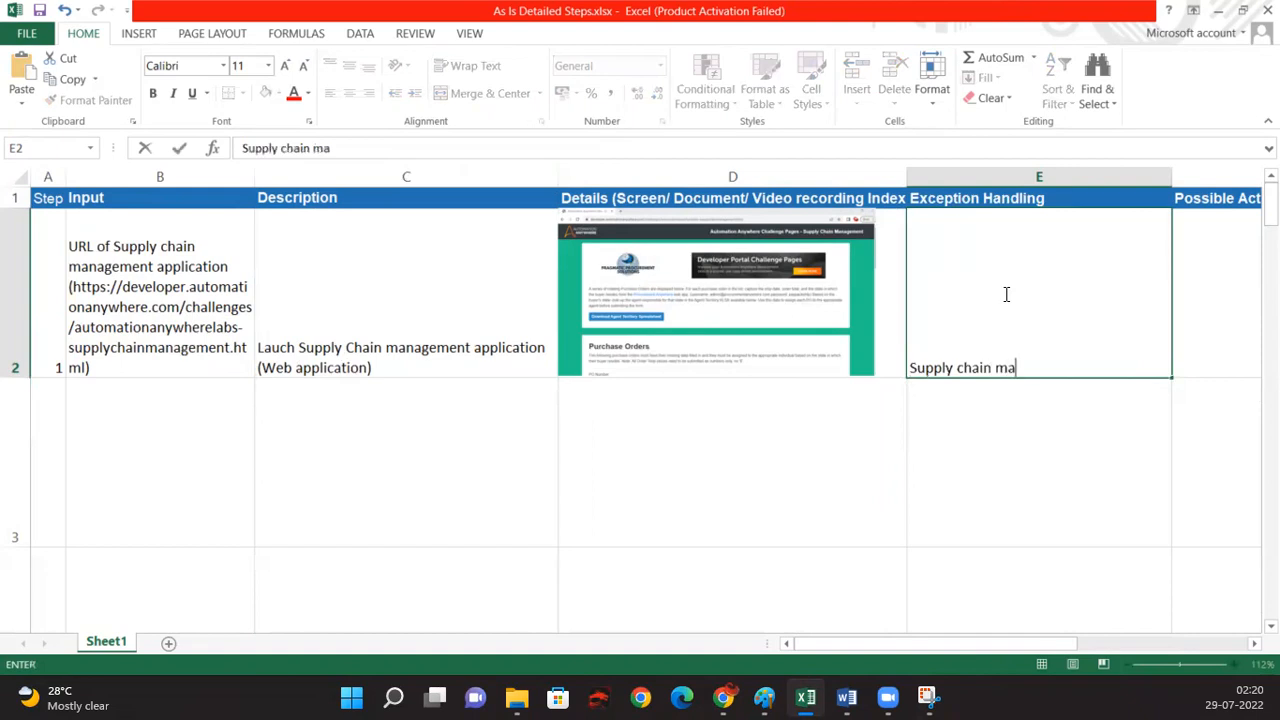
{"action": "type", "text": "nagement "}
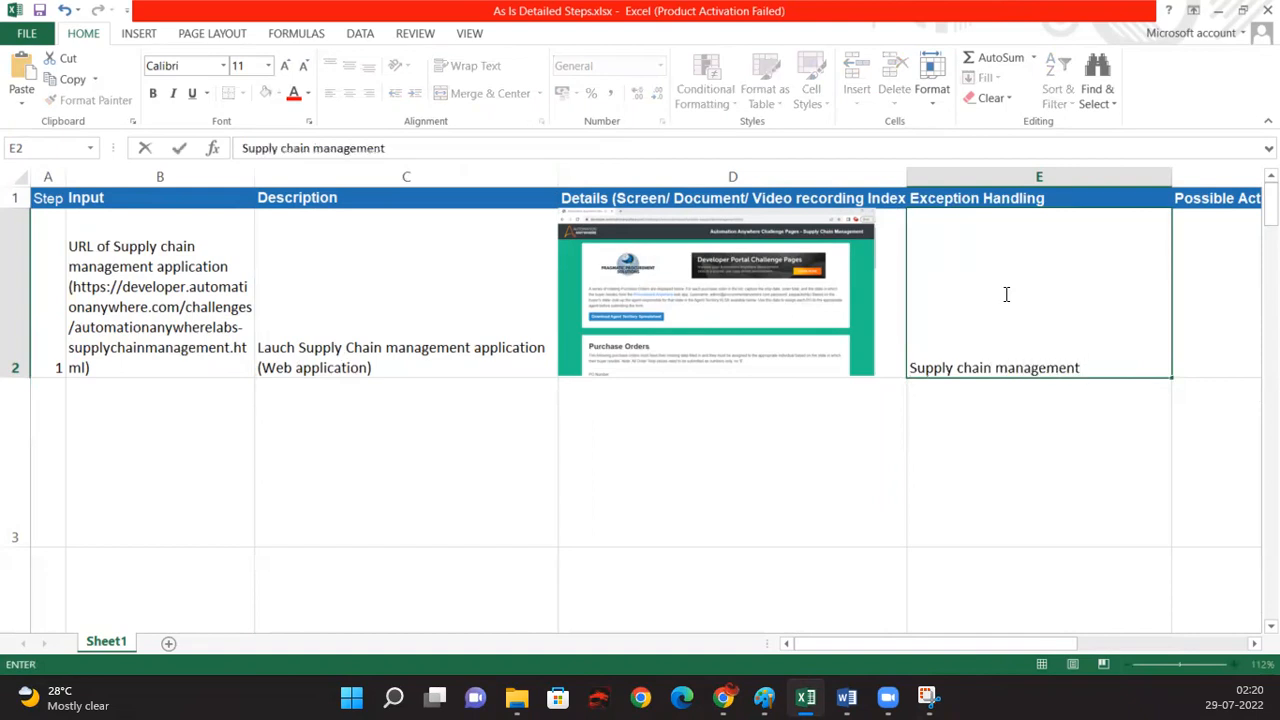
{"action": "type", "text": "applica"}
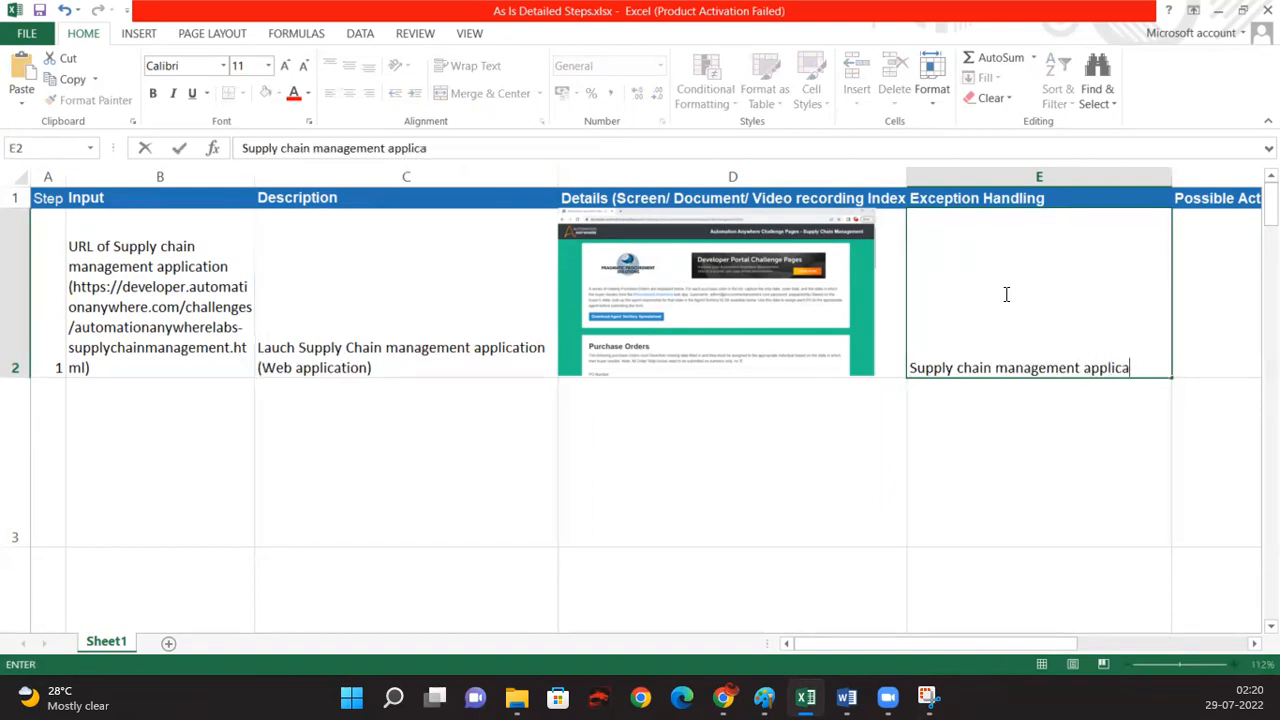
{"action": "type", "text": "tion is not"}
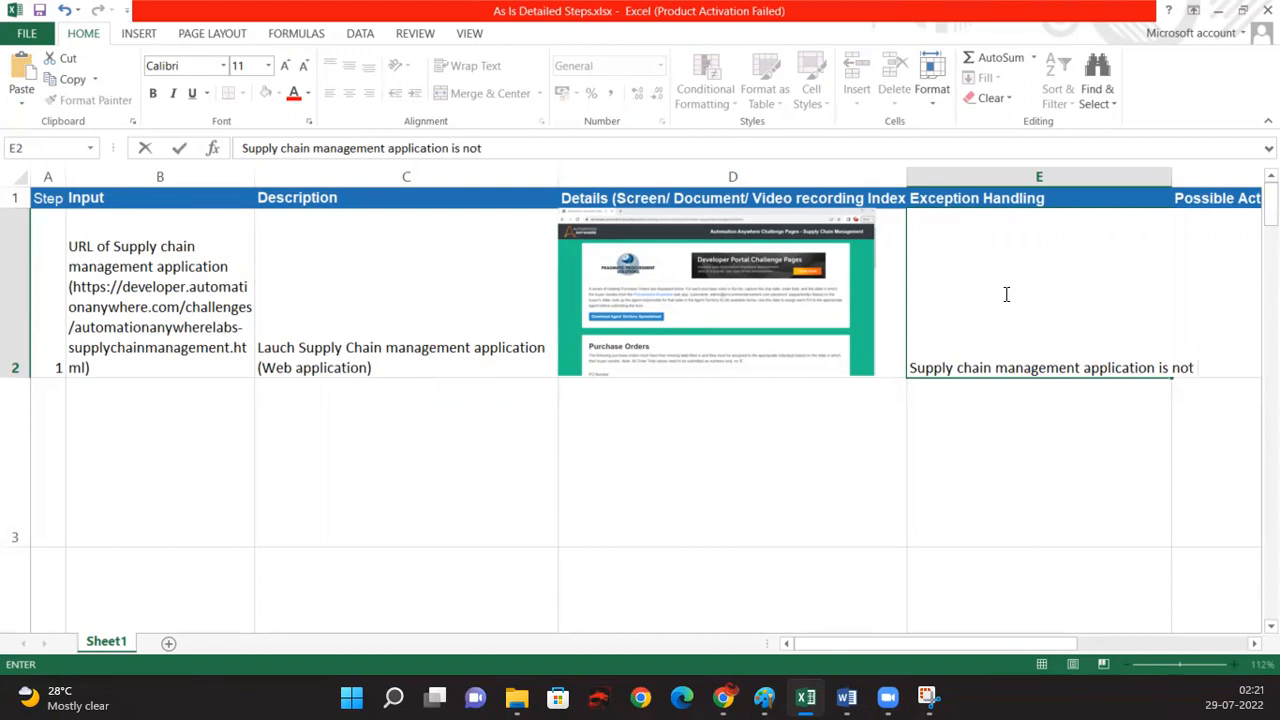
{"action": "type", "text": " showing up"}
{"action": "key", "text": "Return"}
{"action": "left_click", "coordinate": [1004, 293]}
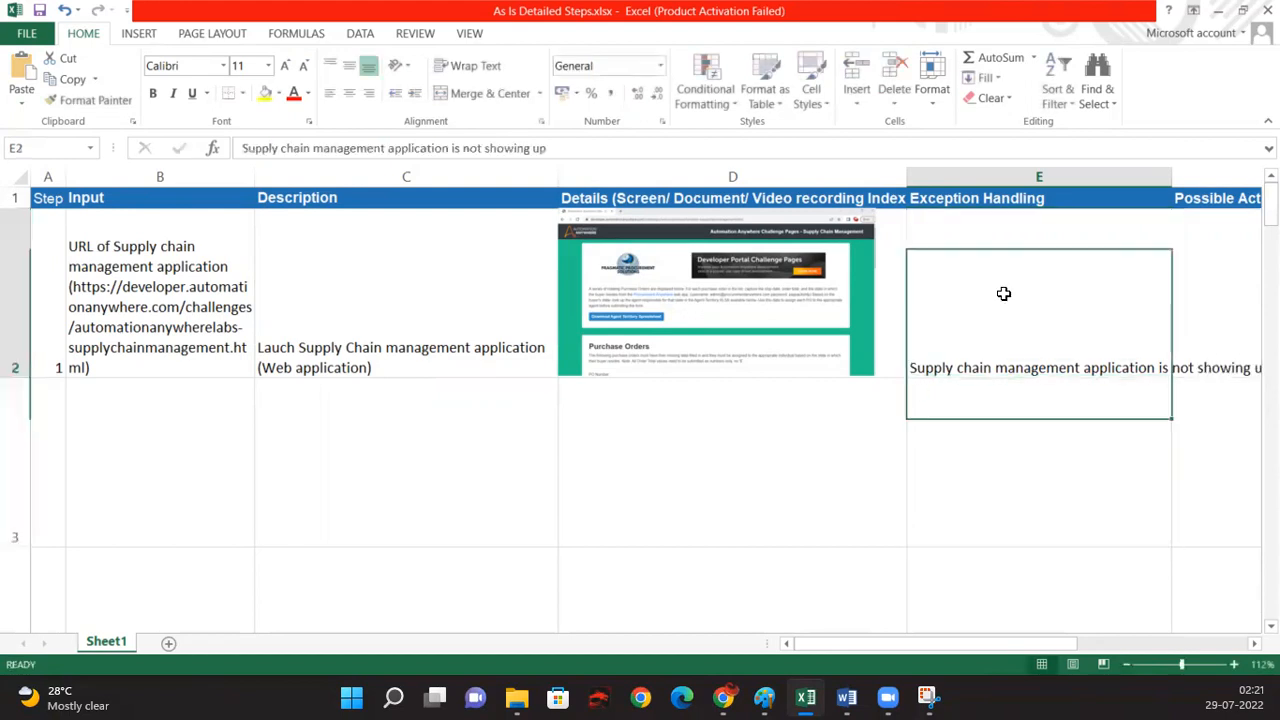
{"action": "left_click", "coordinate": [468, 65]}
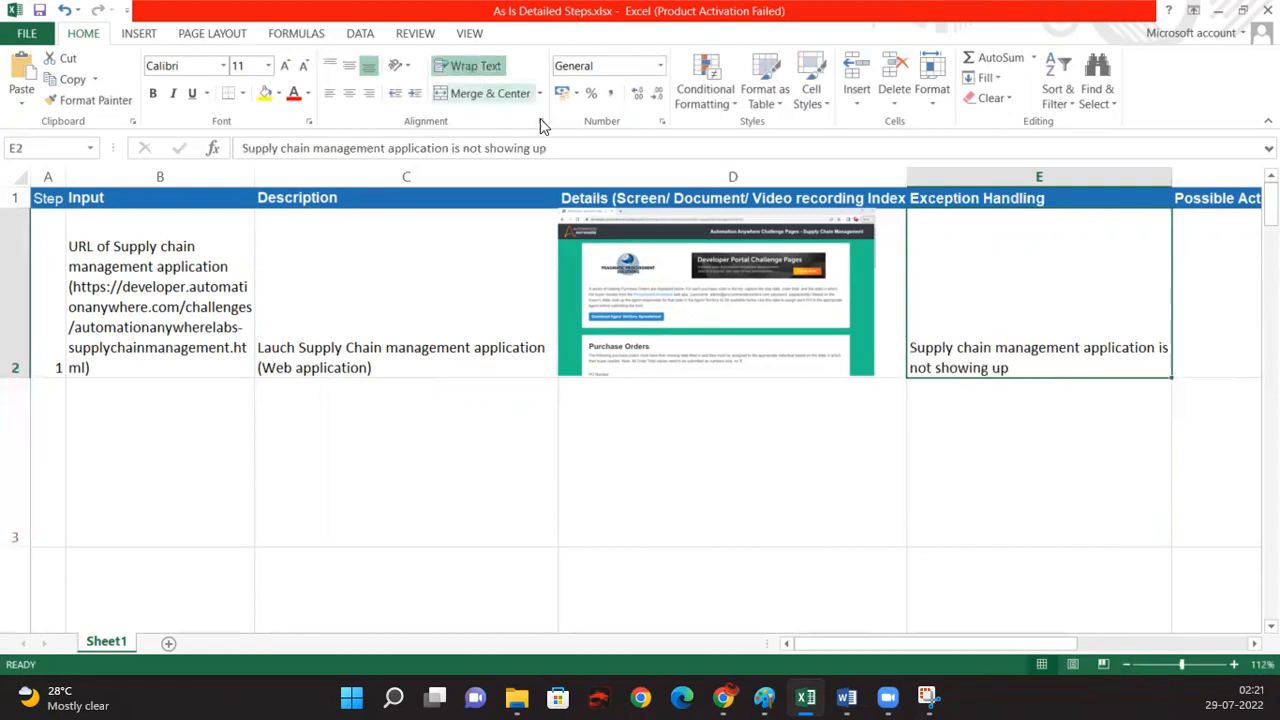
{"action": "left_click", "coordinate": [1204, 301]}
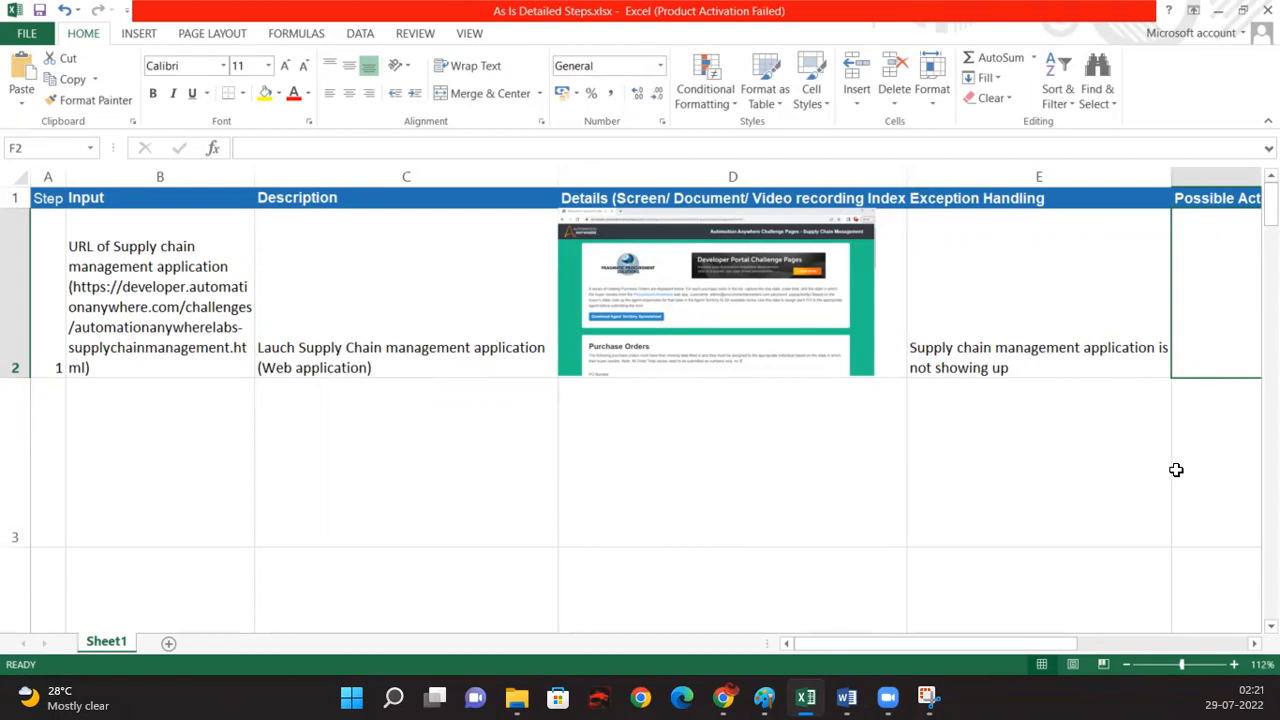
{"action": "type", "text": "Retry"}
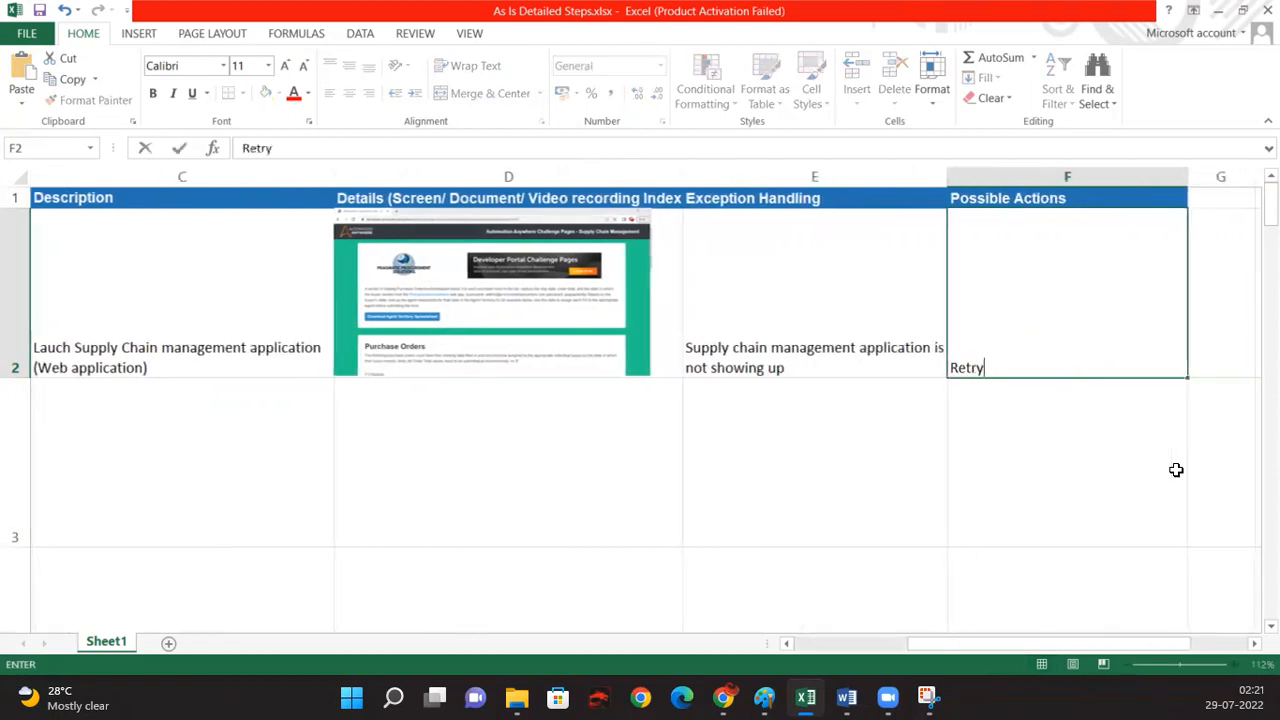
{"action": "type", "text": " for 2 more times"}
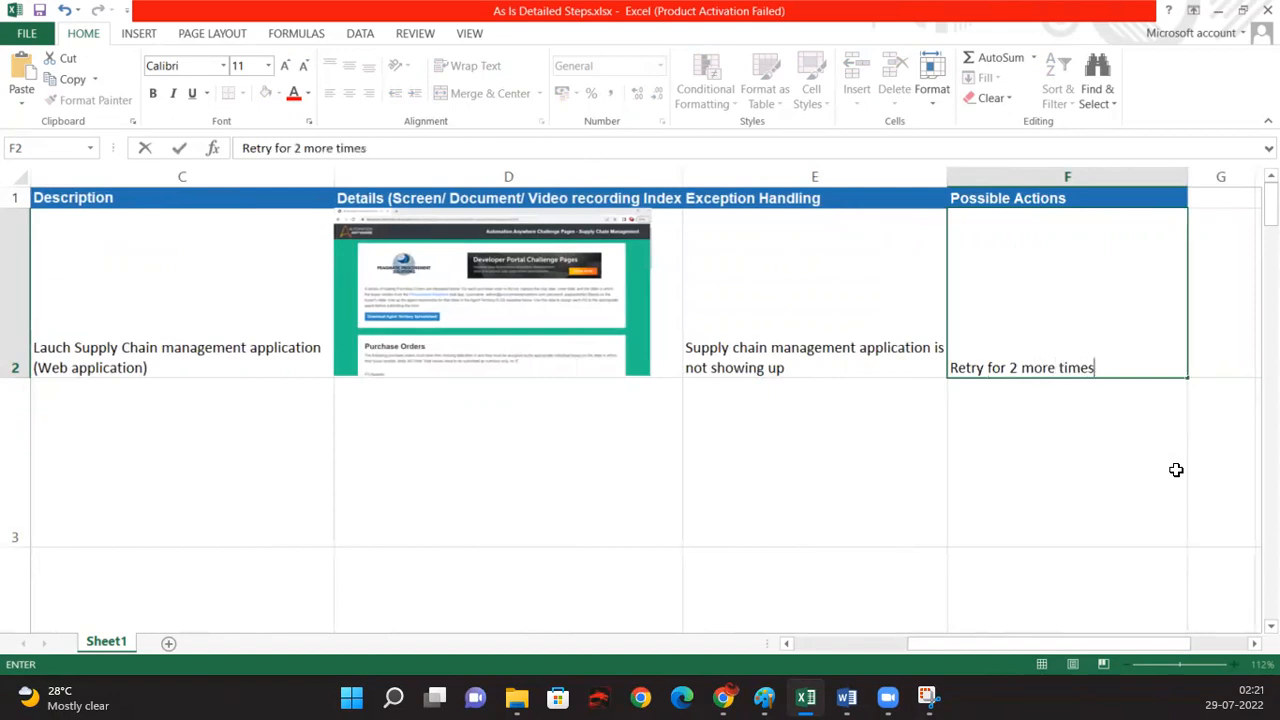
{"action": "type", "text": " and i"}
{"action": "key", "text": "BackSpace"}
{"action": "key", "text": "BackSpace"}
{"action": "key", "text": "BackSpace"}
{"action": "key", "text": "BackSpace"}
{"action": "key", "text": "BackSpace"}
{"action": "key", "text": "BackSpace"}
{"action": "key", "text": "BackSpace"}
{"action": "key", "text": "BackSpace"}
{"action": "key", "text": "BackSpace"}
{"action": "key", "text": "BackSpace"}
{"action": "key", "text": "BackSpace"}
{"action": "key", "text": "BackSpace"}
{"action": "key", "text": "BackSpace"}
{"action": "key", "text": "BackSpace"}
{"action": "key", "text": "BackSpace"}
{"action": "key", "text": "BackSpace"}
{"action": "key", "text": "BackSpace"}
{"action": "key", "text": "BackSpace"}
{"action": "key", "text": "BackSpace"}
{"action": "key", "text": "BackSpace"}
{"action": "key", "text": "BackSpace"}
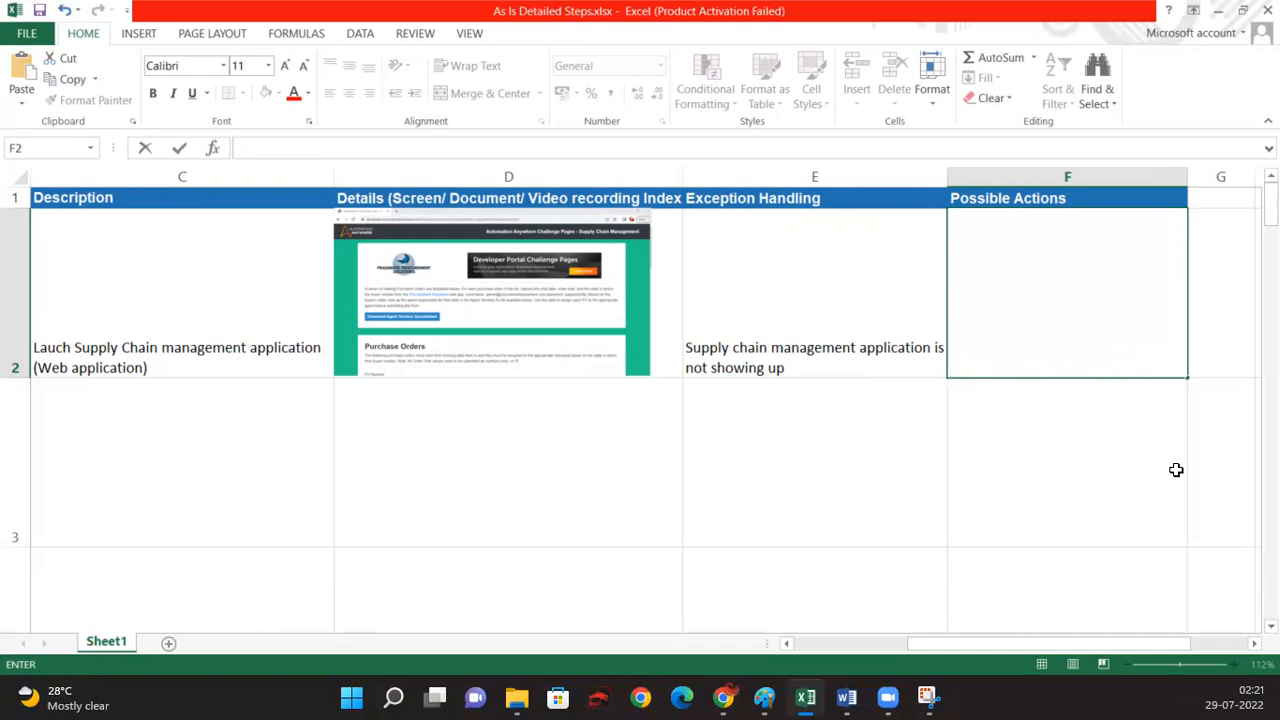
{"action": "type", "text": "Robot shou"}
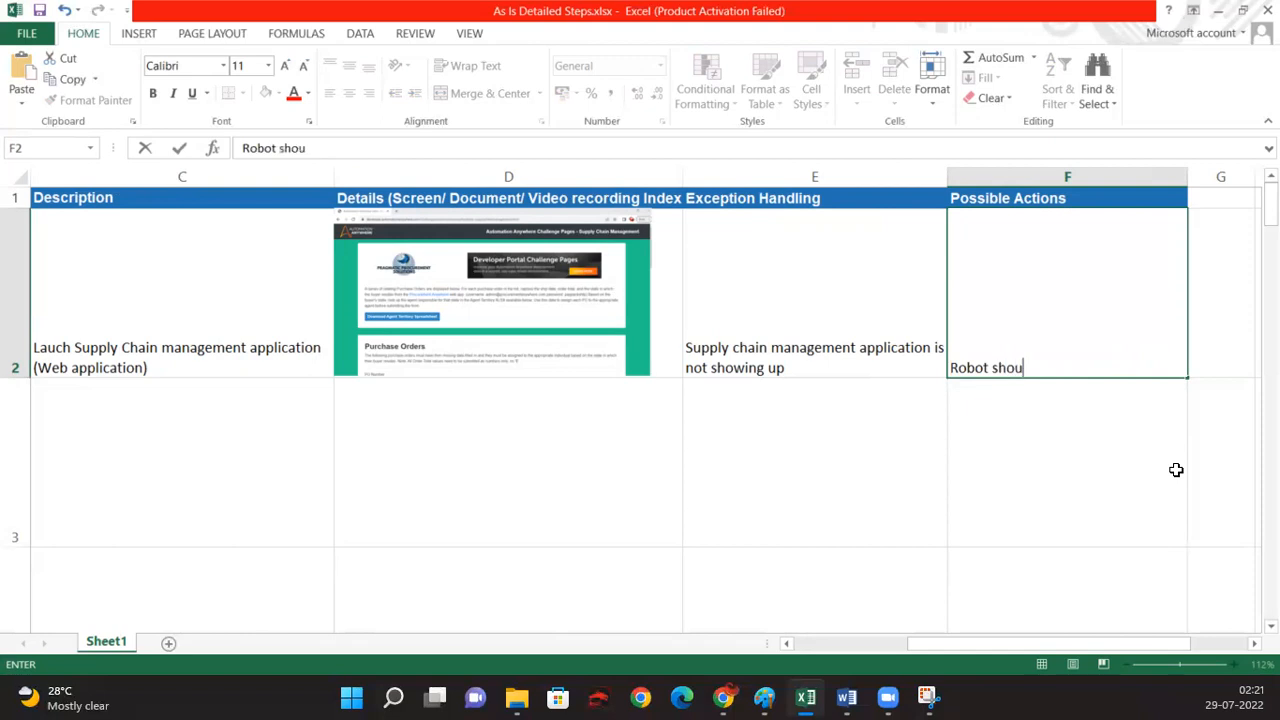
{"action": "type", "text": "ld retry"}
{"action": "key", "text": "BackSpace"}
{"action": "key", "text": "BackSpace"}
{"action": "key", "text": "BackSpace"}
{"action": "key", "text": "BackSpace"}
{"action": "key", "text": "BackSpace"}
{"action": "key", "text": "BackSpace"}
{"action": "key", "text": "BackSpace"}
{"action": "key", "text": "BackSpace"}
{"action": "key", "text": "BackSpace"}
{"action": "key", "text": "BackSpace"}
{"action": "key", "text": "BackSpace"}
{"action": "key", "text": "BackSpace"}
{"action": "key", "text": "BackSpace"}
{"action": "key", "text": "BackSpace"}
{"action": "key", "text": "BackSpace"}
{"action": "key", "text": "BackSpace"}
{"action": "key", "text": "BackSpace"}
{"action": "key", "text": "BackSpace"}
{"action": "key", "text": "BackSpace"}
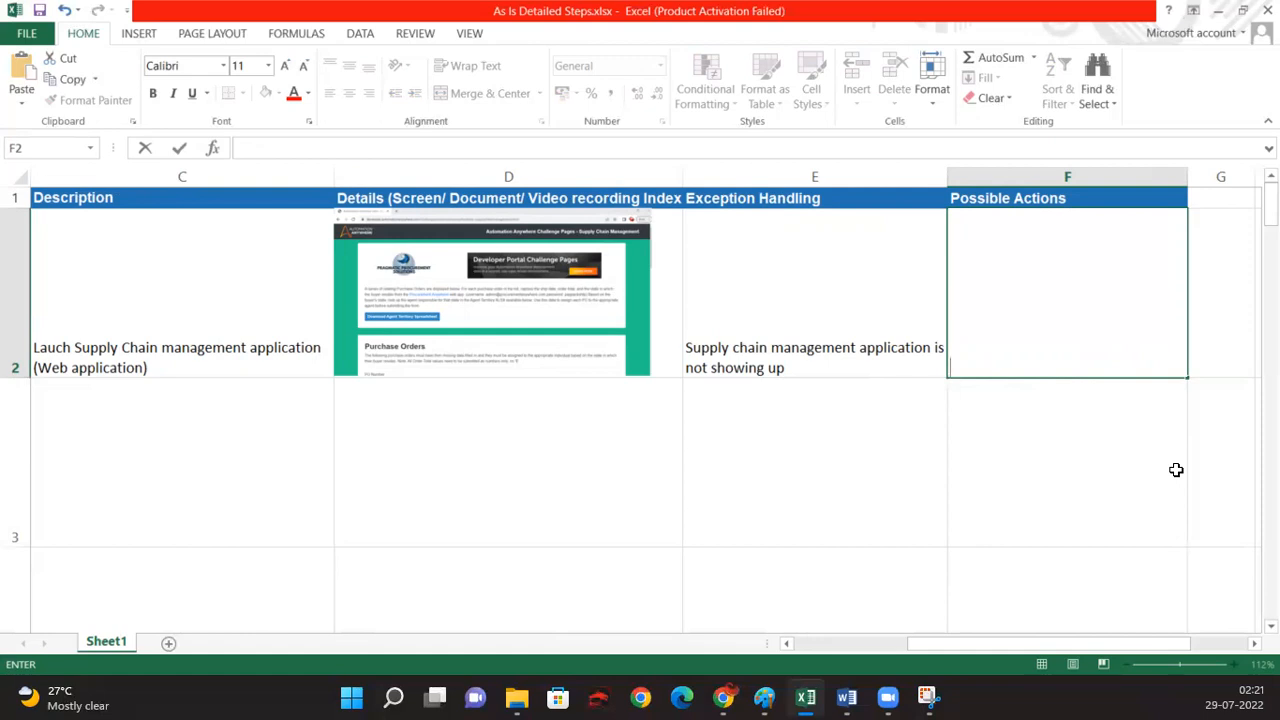
Step: Enter "Retry opening application. Even after retry same issue then close the application" in Possible Actions cell F2
{"action": "type", "text": "Retry opening a"}
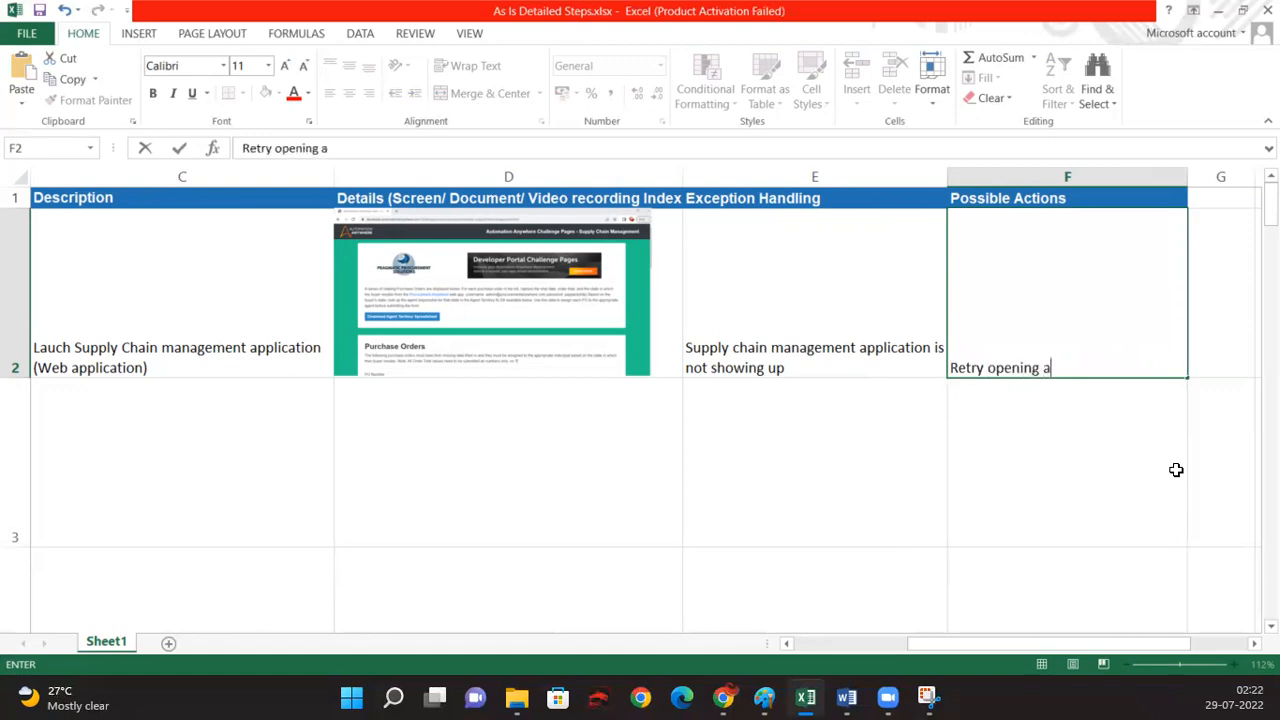
{"action": "type", "text": "pplication"}
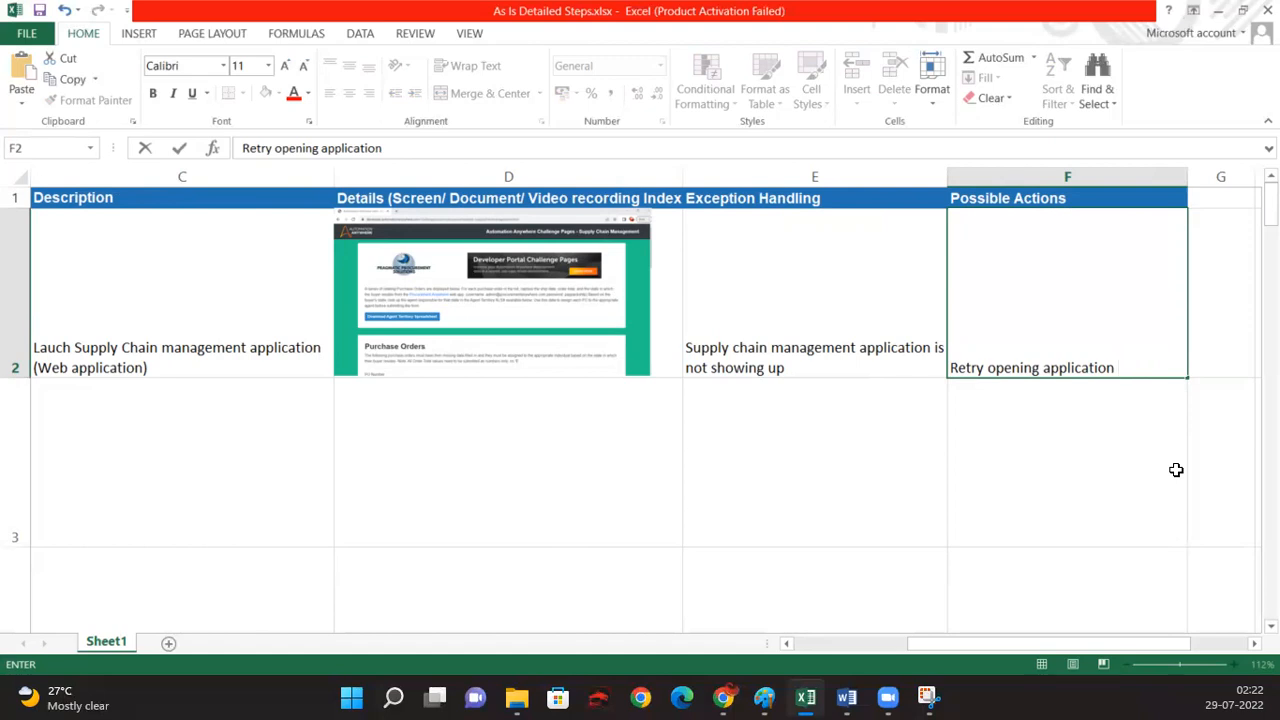
{"action": "type", "text": ". even after retry "}
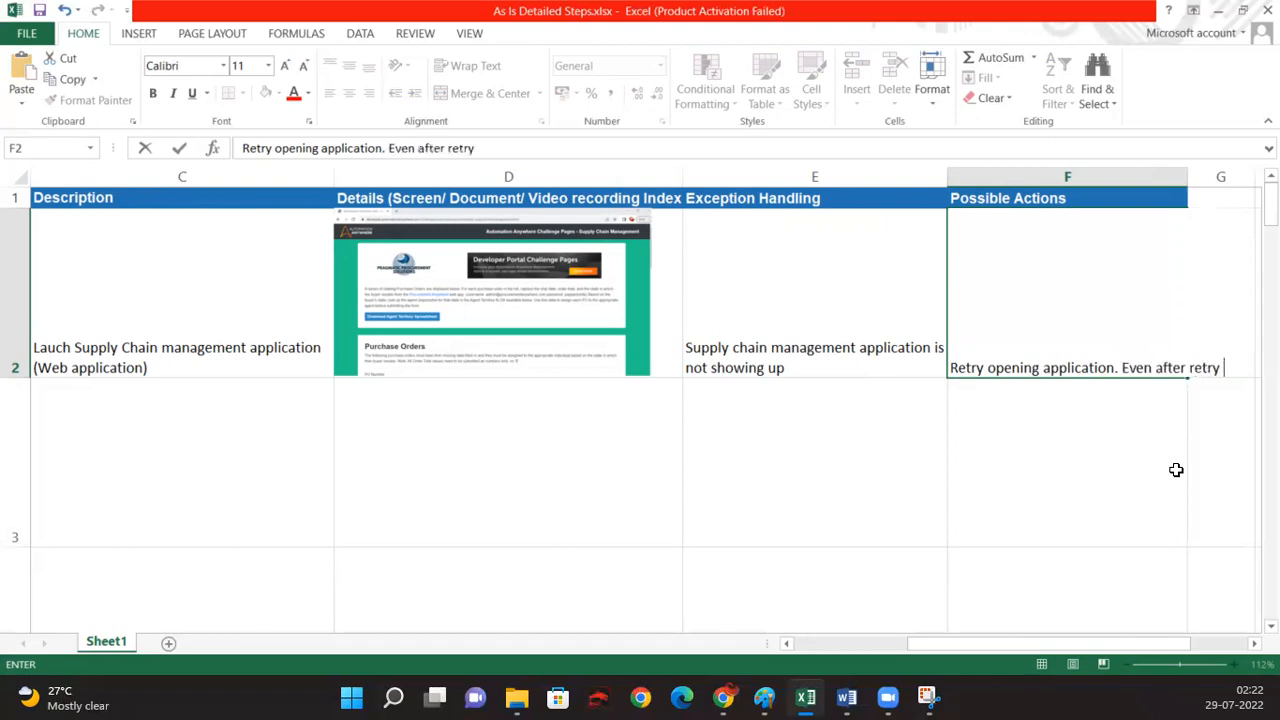
{"action": "type", "text": "same issue then close the application"}
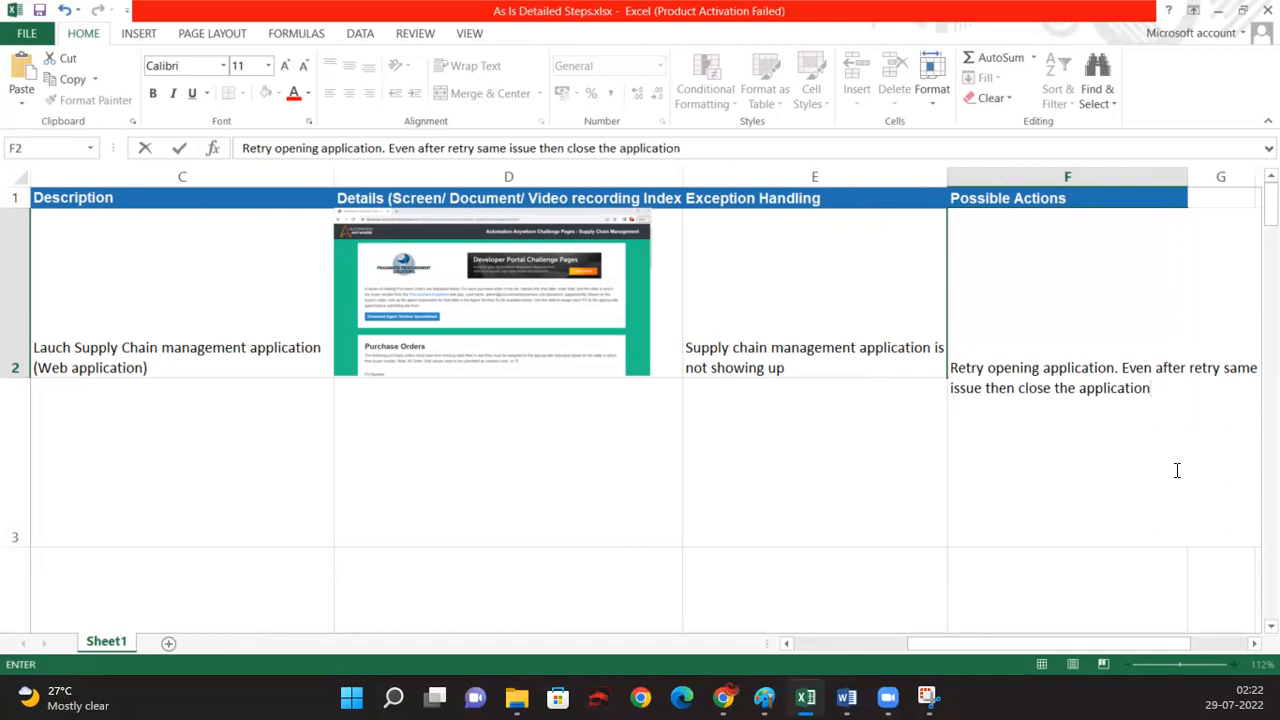
{"action": "key", "text": "Return"}
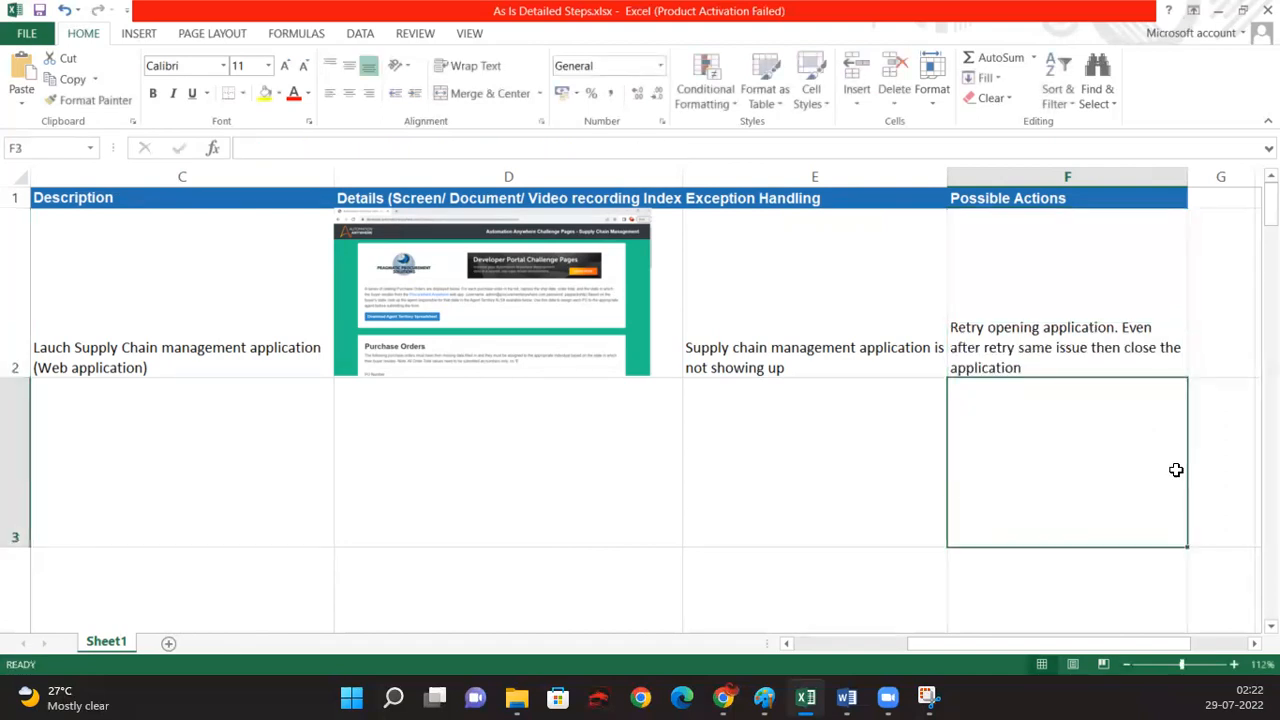
Step: Align the contents of every cell in the worksheet to the top, with the default horizontal alignment
{"action": "left_click", "coordinate": [261, 319]}
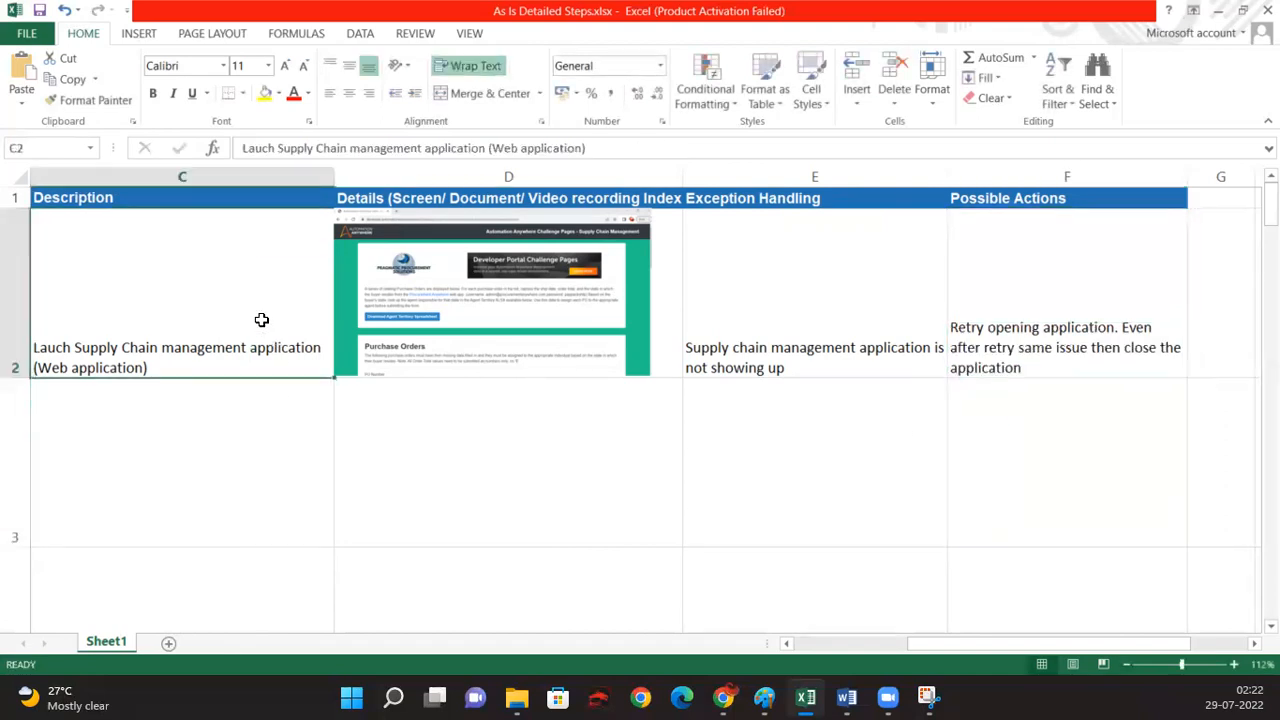
{"action": "key", "text": "ctrl+Home"}
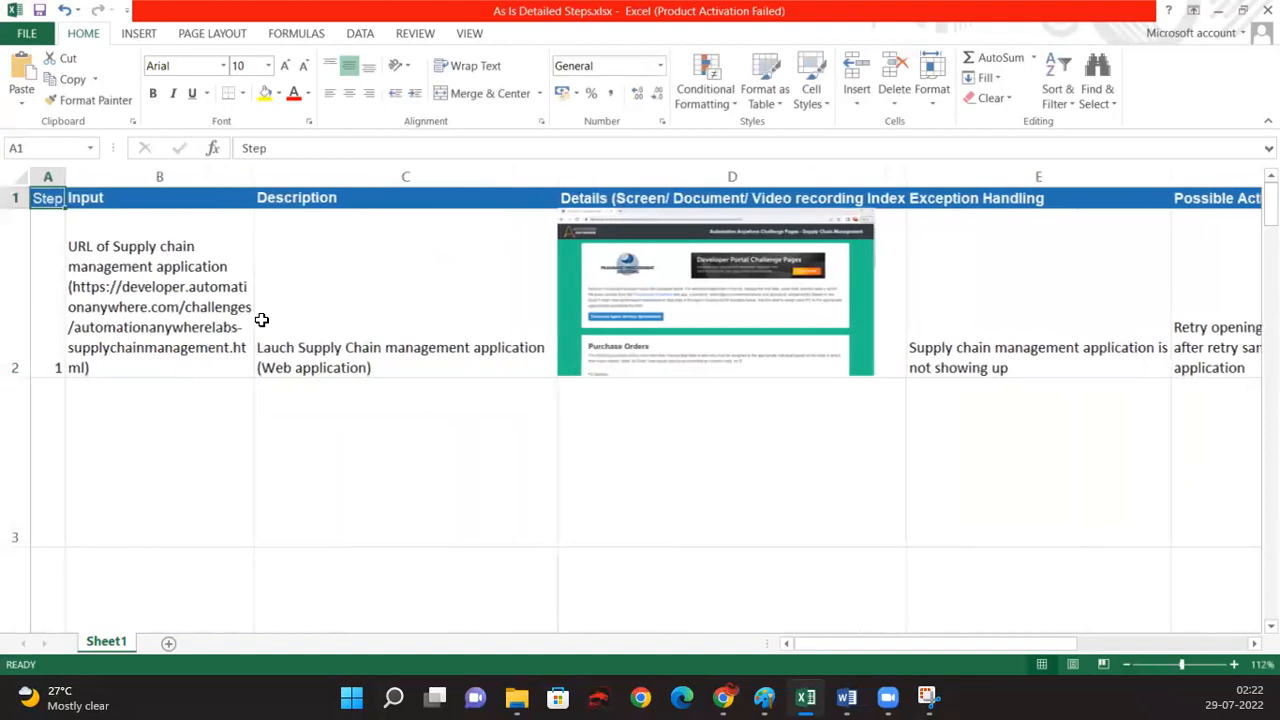
{"action": "left_click", "coordinate": [15, 180]}
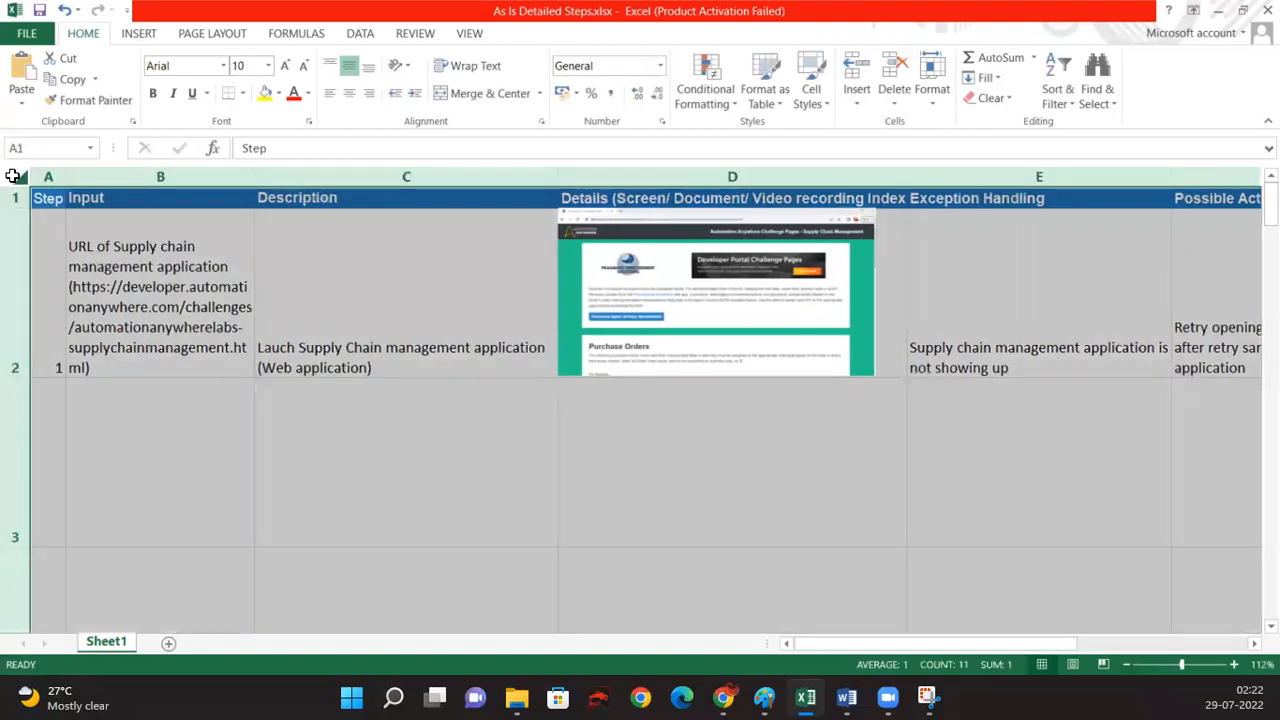
{"action": "left_click", "coordinate": [330, 92]}
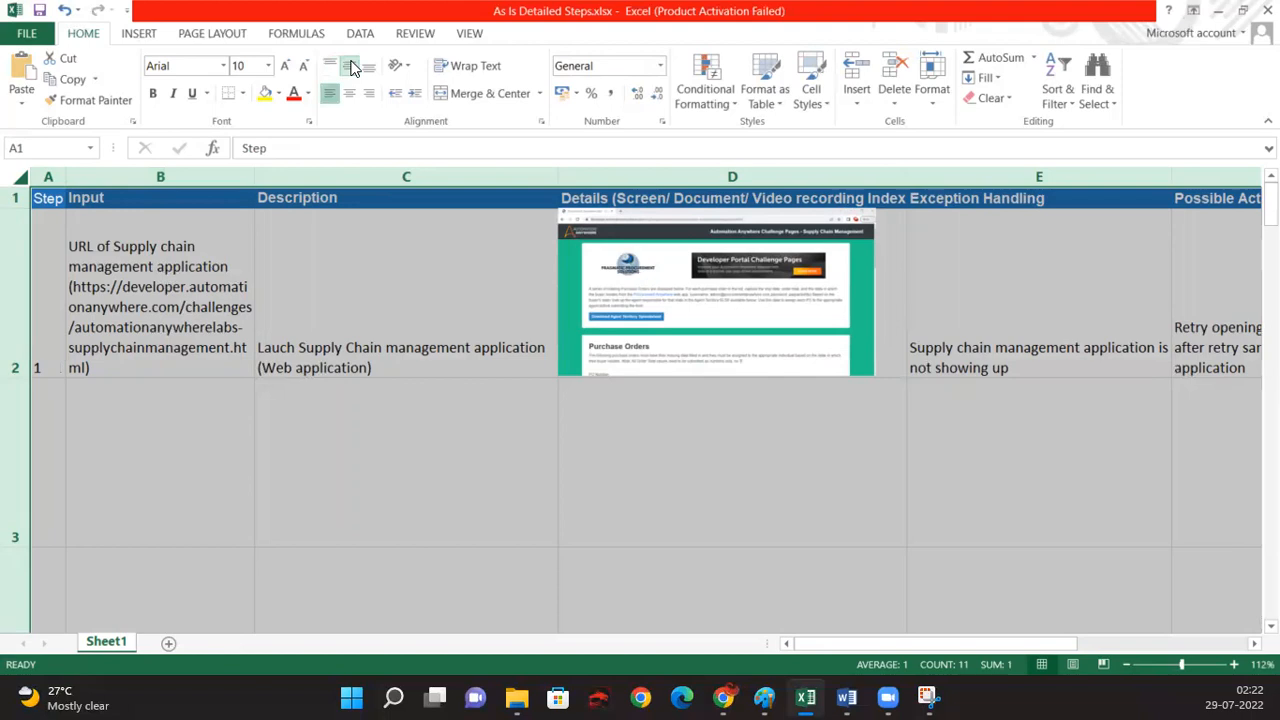
{"action": "left_click", "coordinate": [350, 66]}
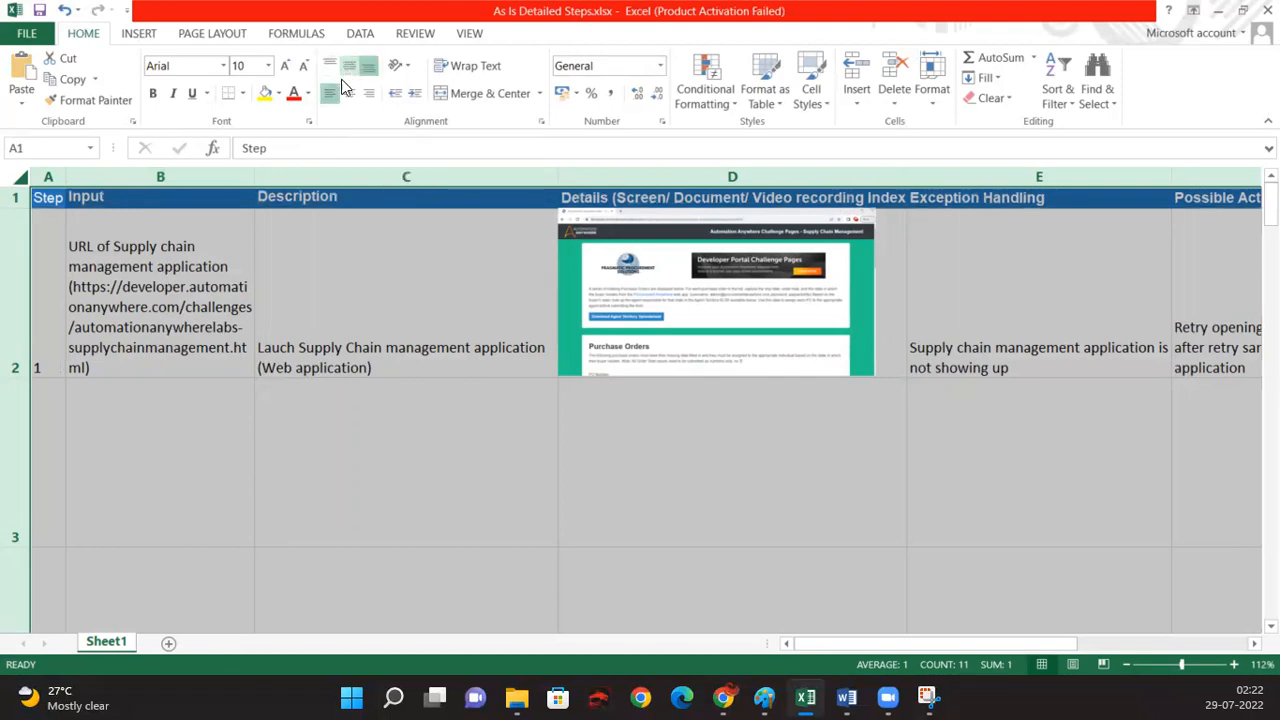
{"action": "left_click", "coordinate": [330, 66]}
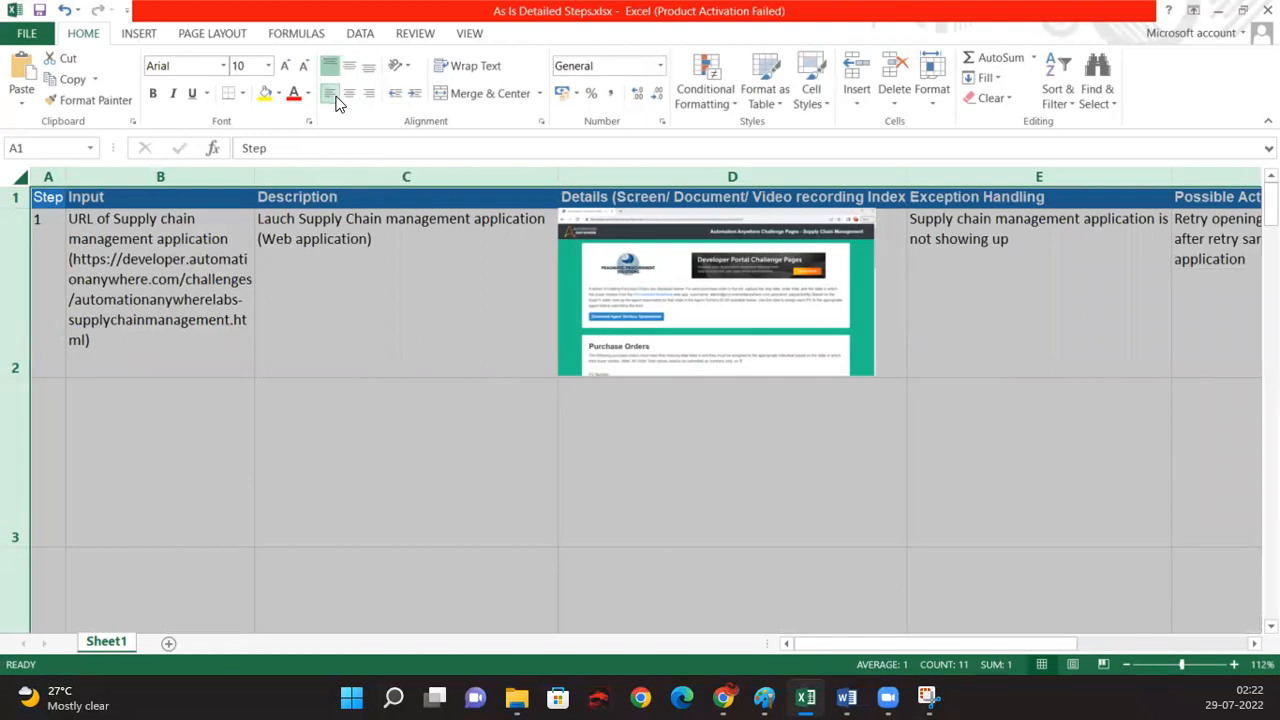
{"action": "left_click", "coordinate": [332, 93]}
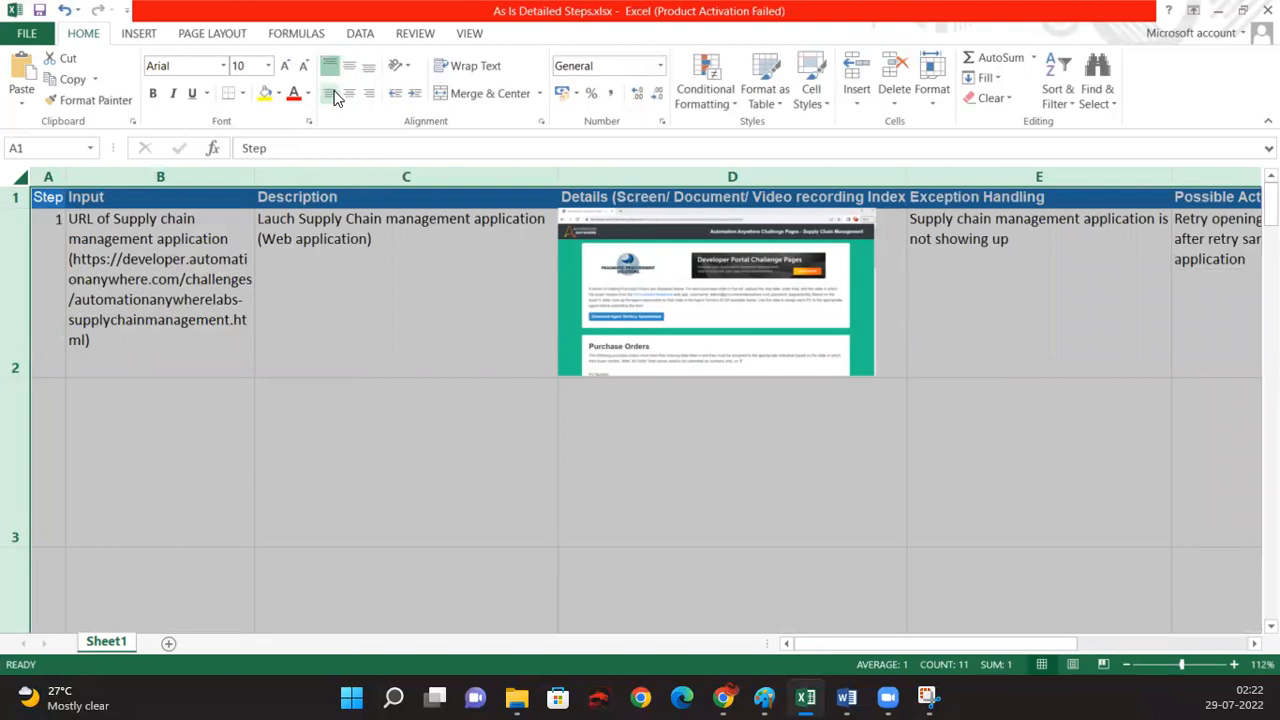
{"action": "left_click", "coordinate": [188, 309]}
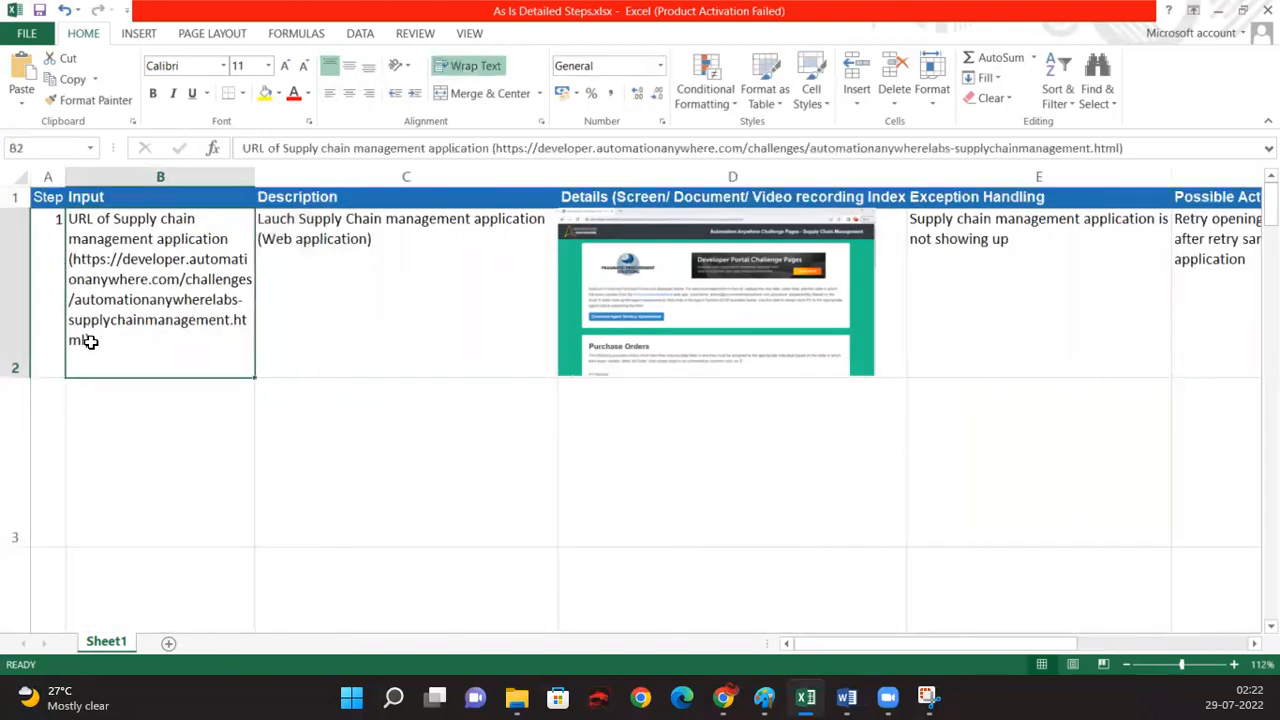
Step: Switch to Chrome and capture a screenshot of the whole browser window showing the Supply Chain Management challenge page
{"action": "left_click", "coordinate": [50, 436]}
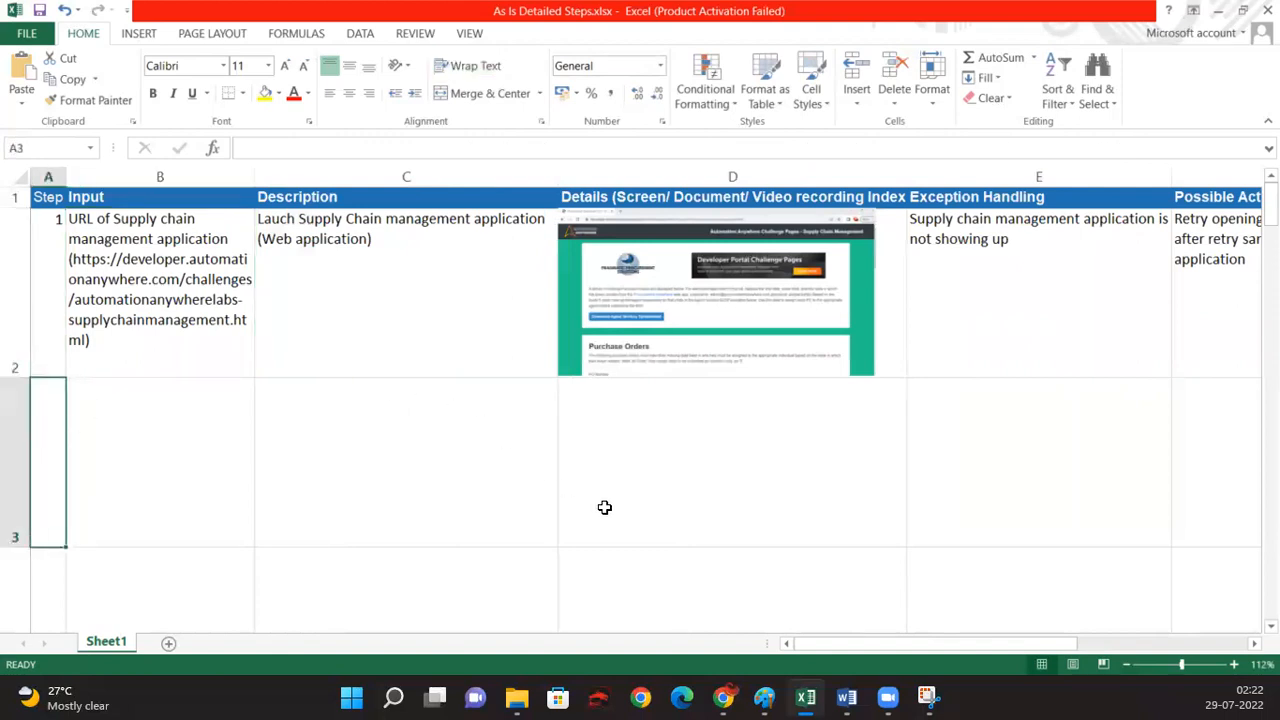
{"action": "left_click", "coordinate": [722, 697]}
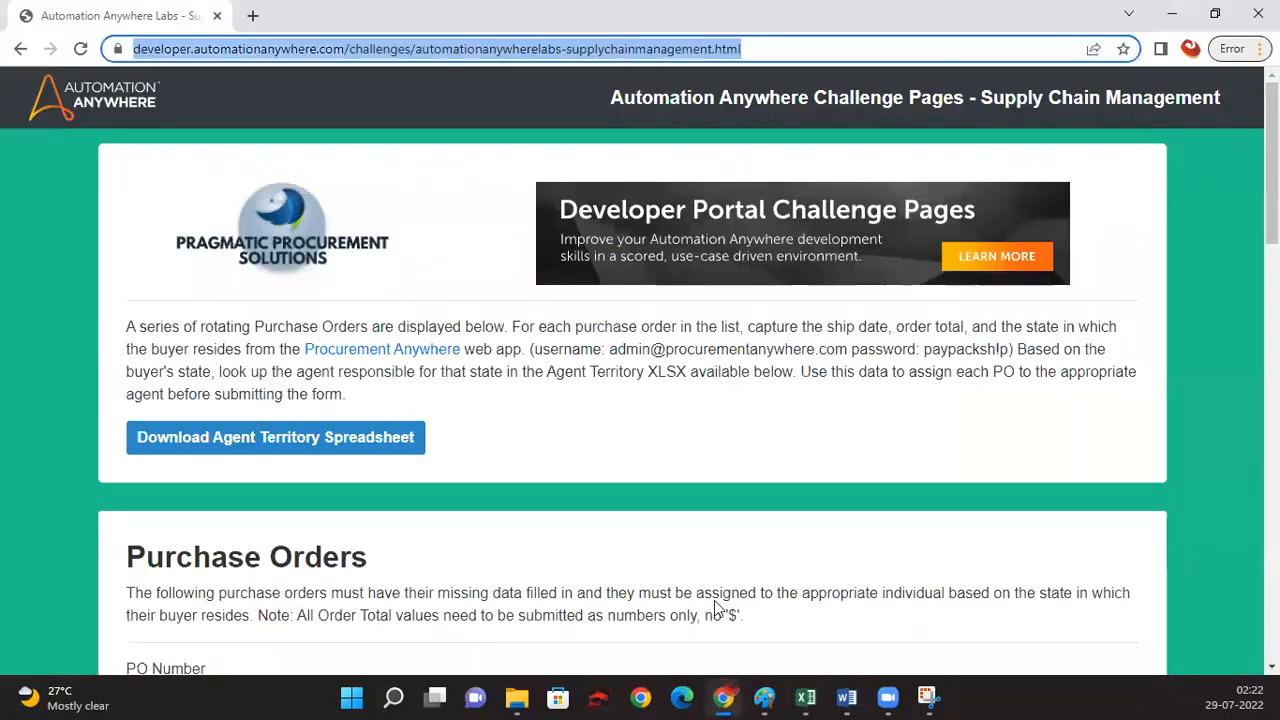
{"action": "left_click", "coordinate": [449, 396]}
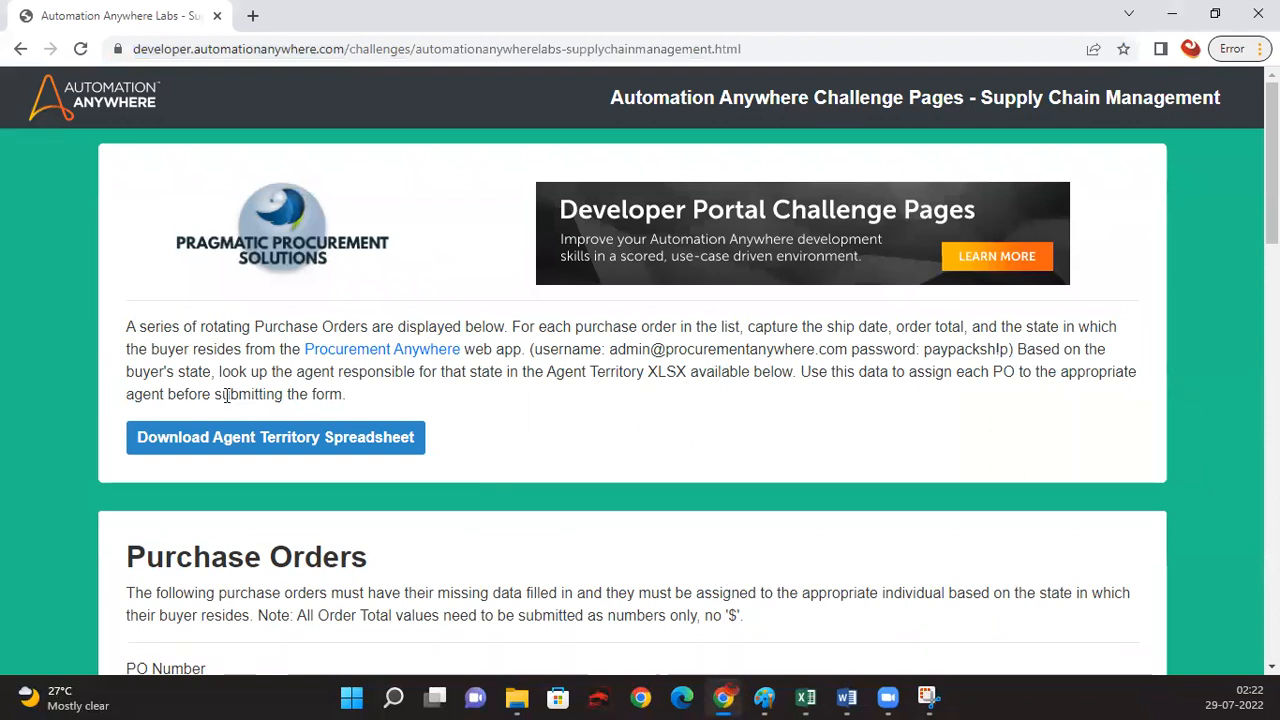
{"action": "left_click_drag", "start_coordinate": [304, 349], "coordinate": [462, 349]}
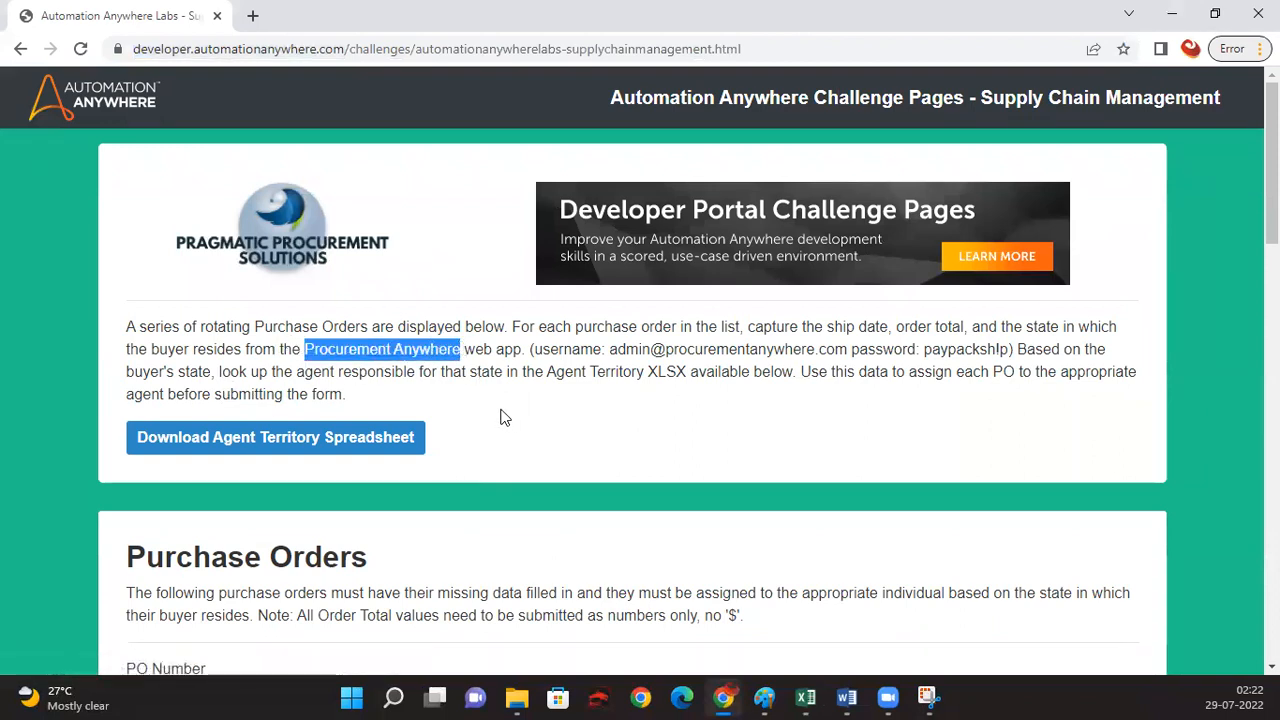
{"action": "left_click", "coordinate": [451, 380]}
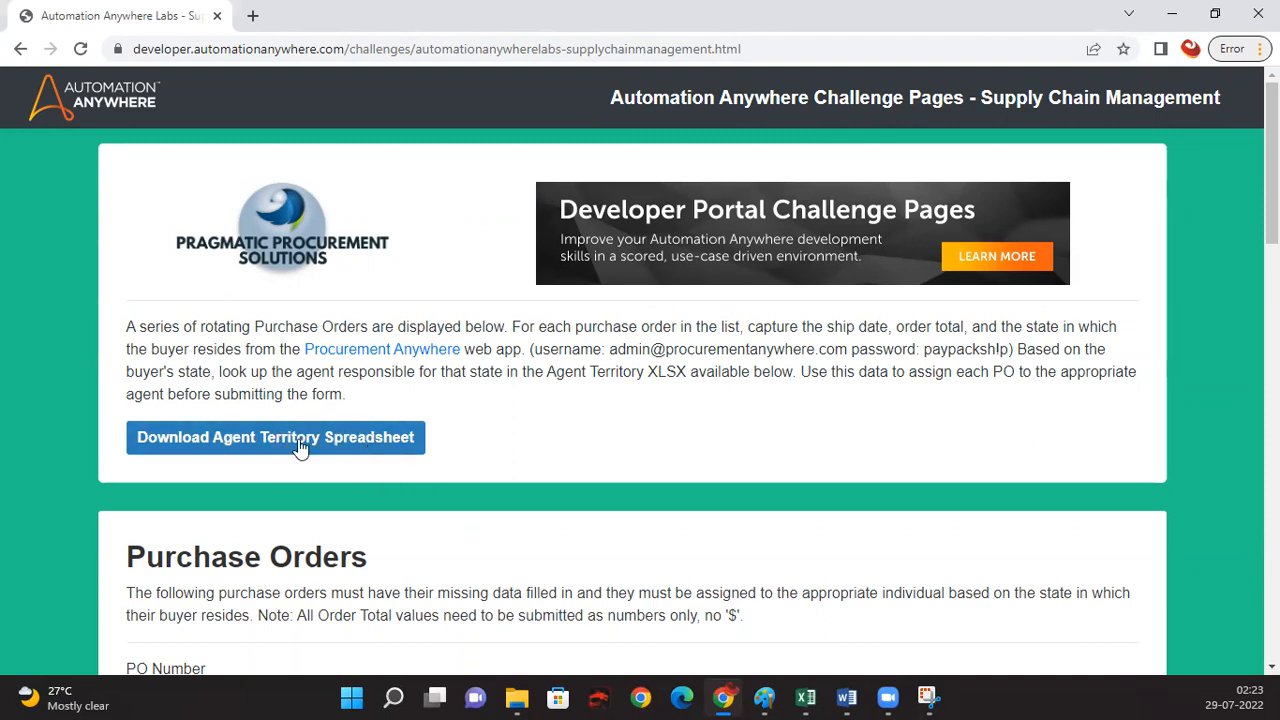
{"action": "left_click", "coordinate": [927, 697]}
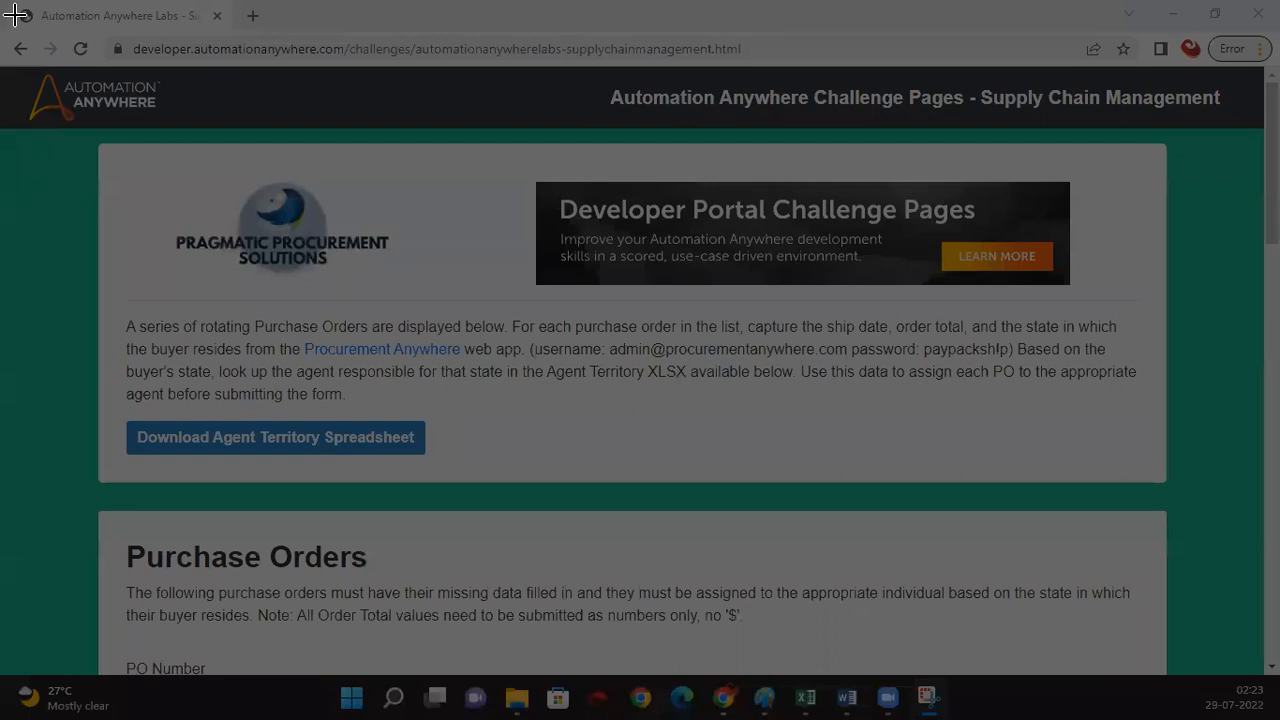
{"action": "left_click_drag", "start_coordinate": [15, 14], "coordinate": [1274, 674]}
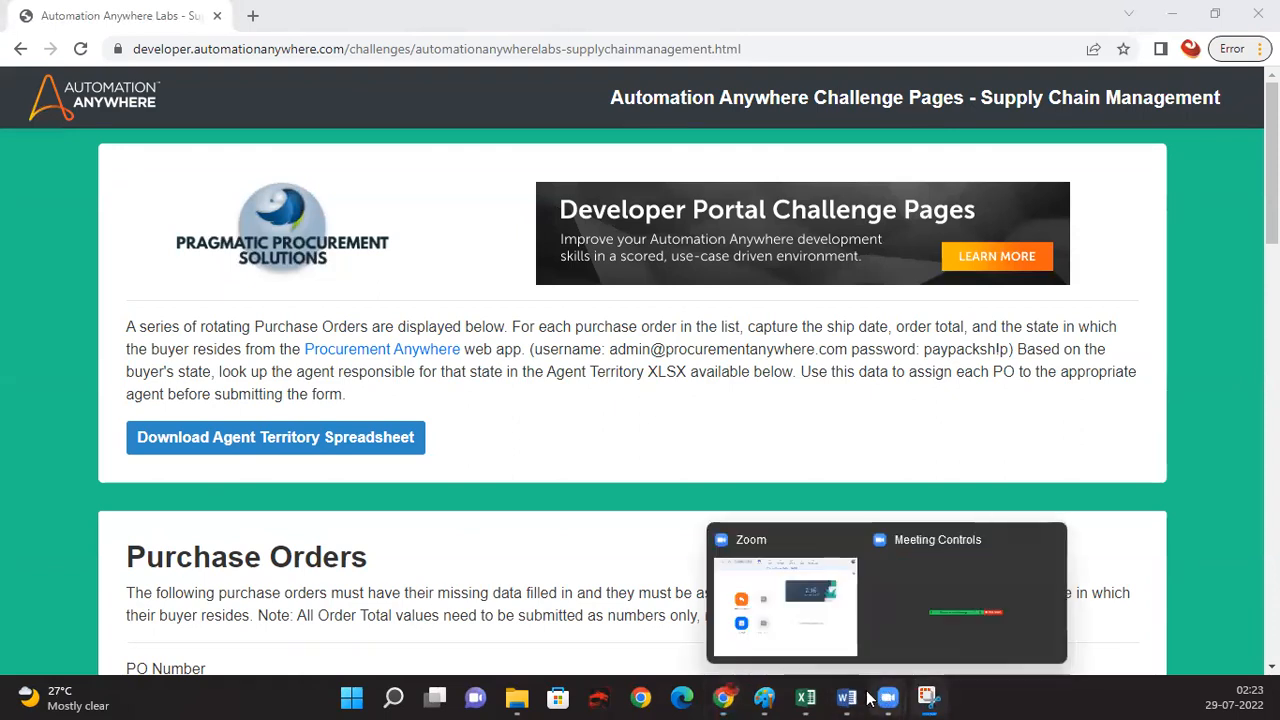
Step: Switch to Paint and outline the "Download Agent Territory Spreadsheet" button in the pasted screenshot with a red rectangle of about 326 × 40 px
{"action": "mouse_move", "coordinate": [762, 697]}
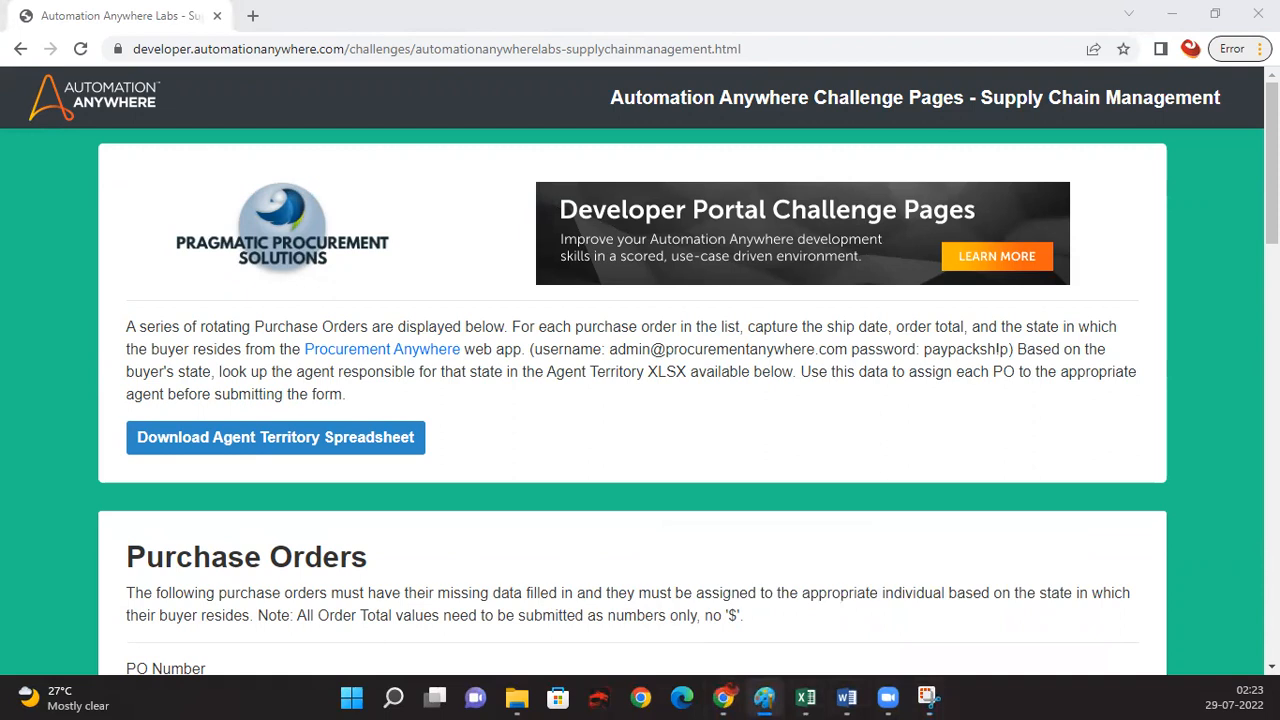
{"action": "left_click_drag", "start_coordinate": [691, 2], "coordinate": [691, 30]}
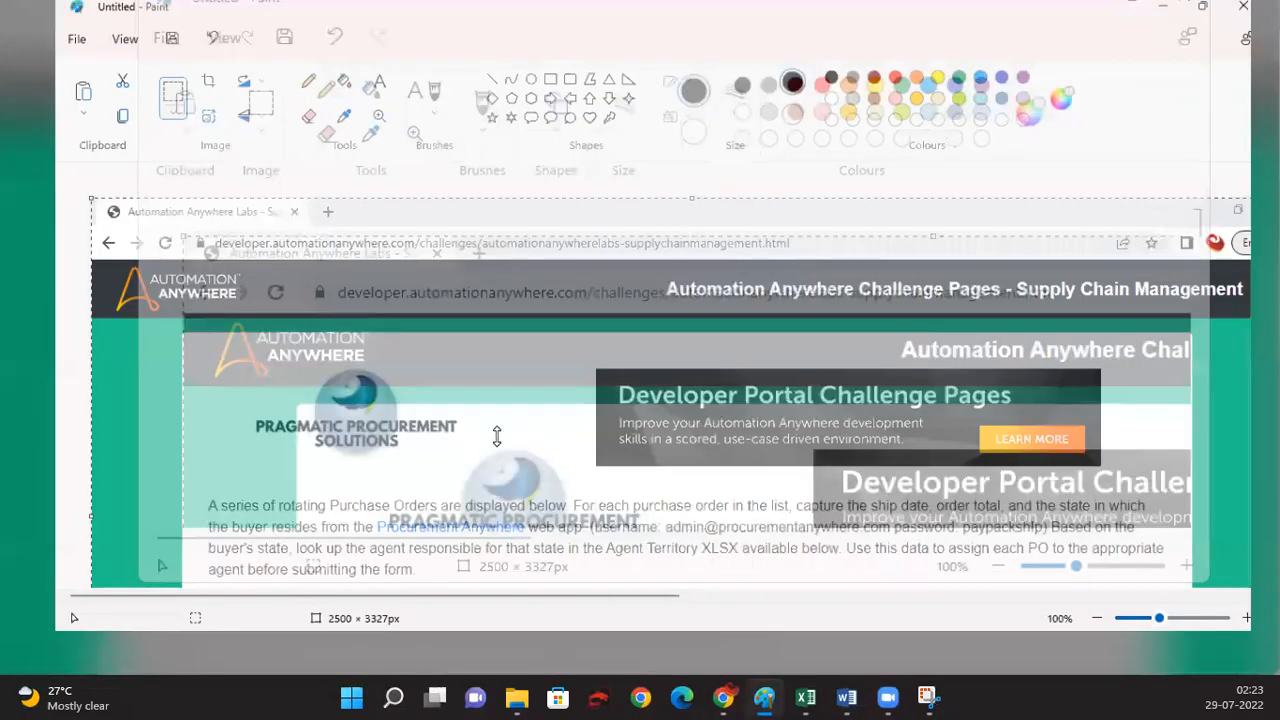
{"action": "scroll", "coordinate": [481, 434], "scroll_direction": "down", "scroll_amount": 3}
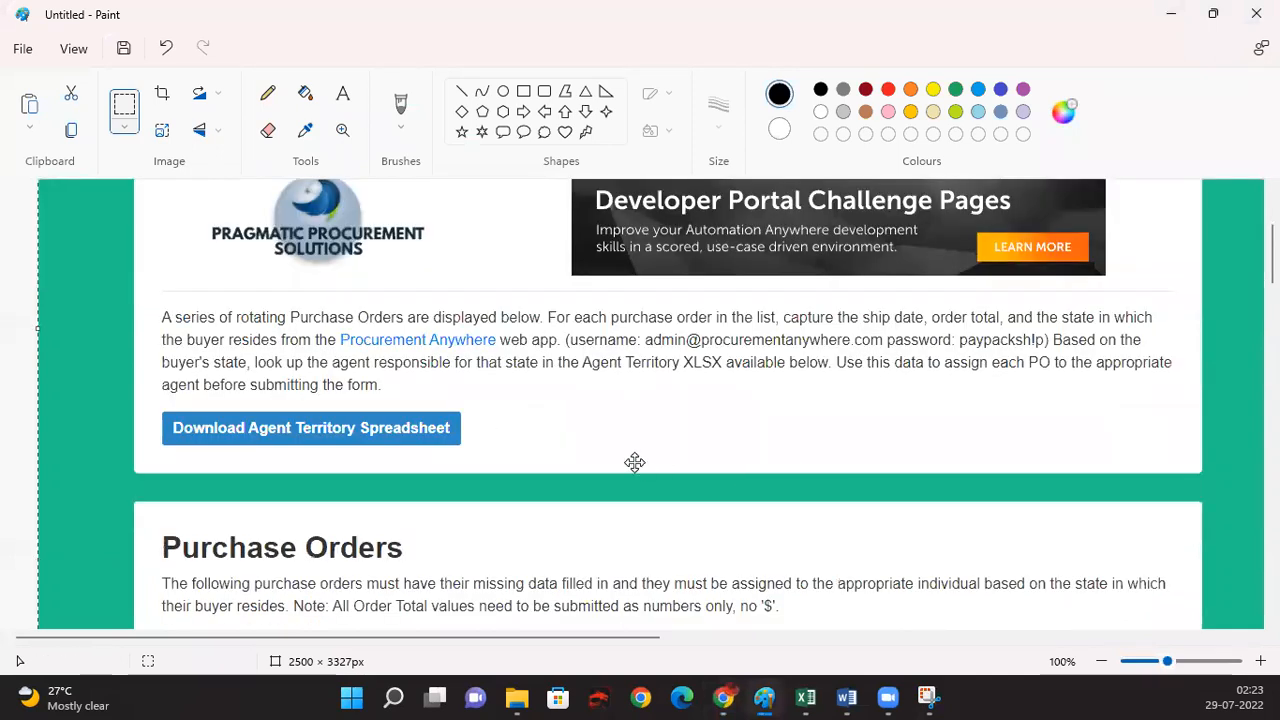
{"action": "left_click", "coordinate": [523, 91]}
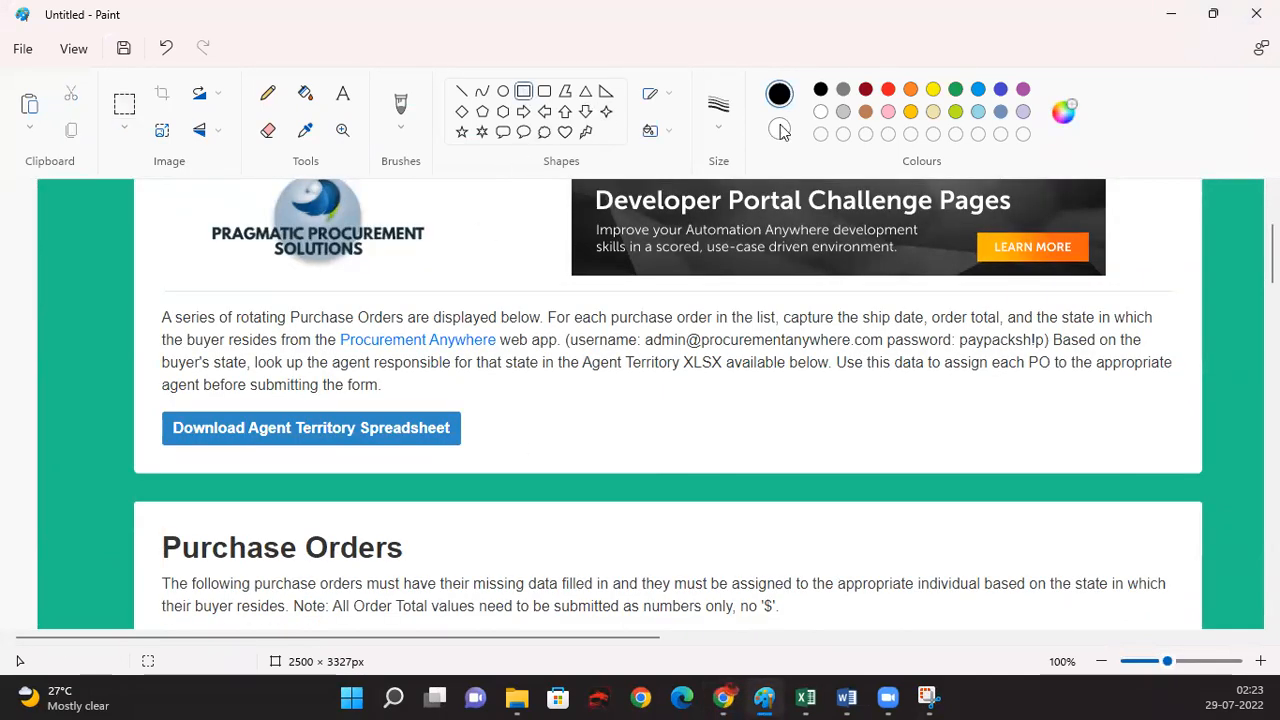
{"action": "left_click", "coordinate": [887, 90]}
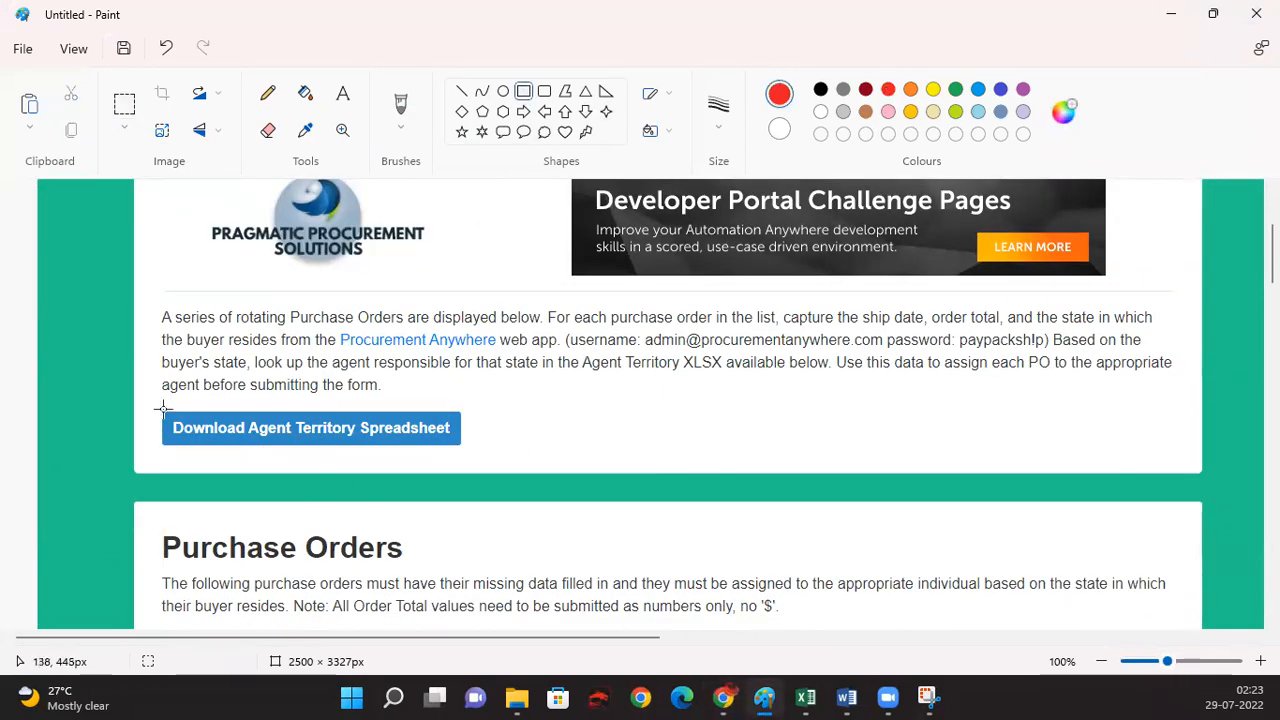
{"action": "mouse_move", "coordinate": [166, 411]}
{"action": "left_mouse_down"}
{"action": "mouse_move", "coordinate": [474, 449]}
{"action": "mouse_move", "coordinate": [463, 444]}
{"action": "left_mouse_up"}
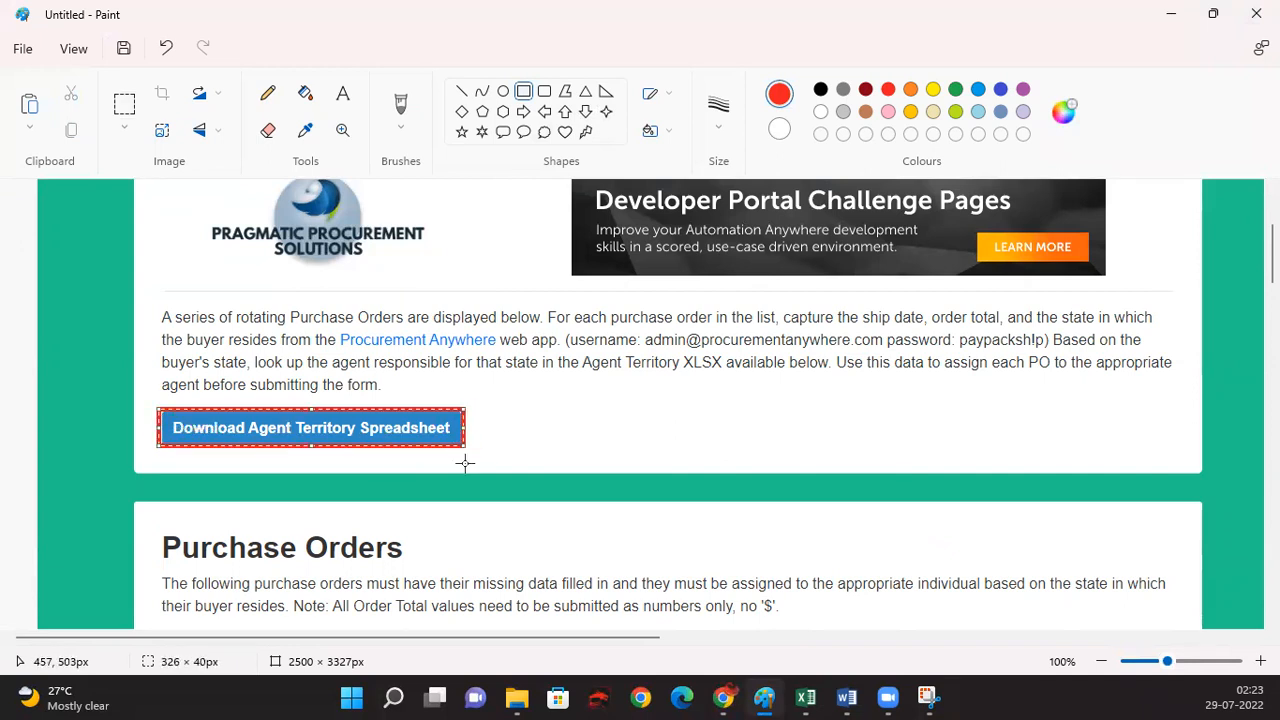
Step: Select the whole annotated page screenshot, an area of about 1345 × 713 px, and copy it
{"action": "left_click", "coordinate": [127, 106]}
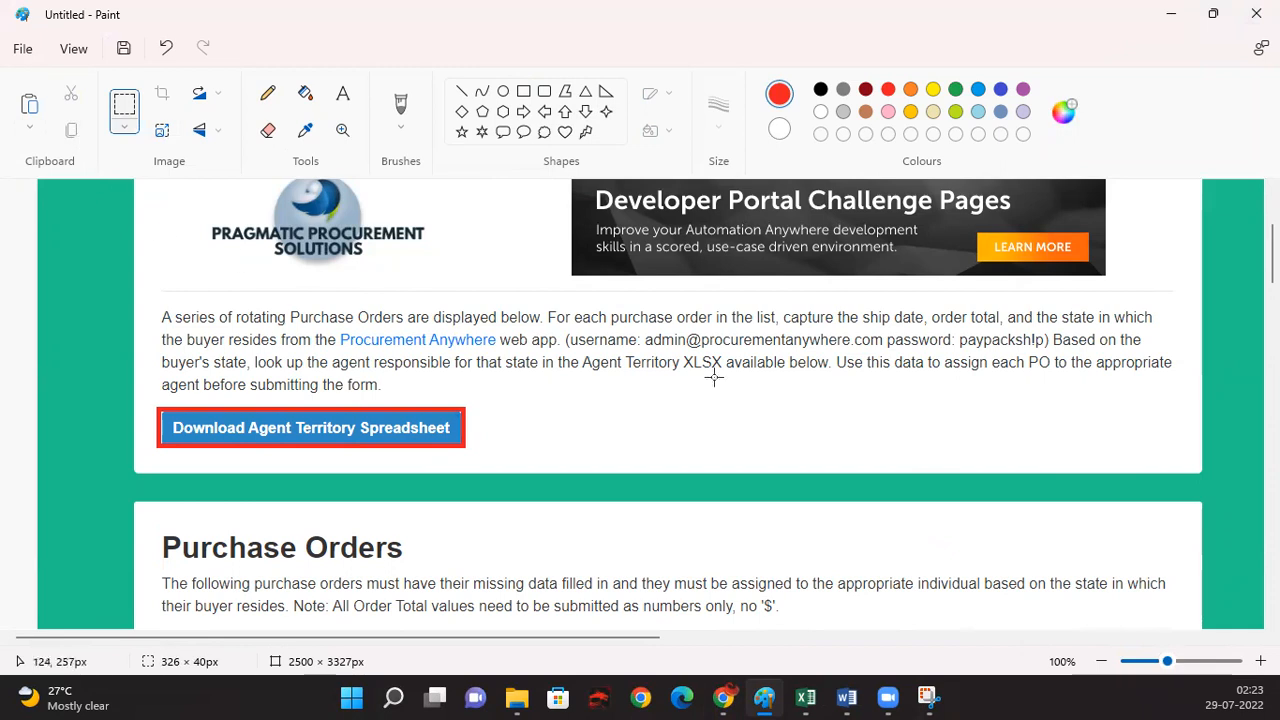
{"action": "left_click", "coordinate": [1103, 662]}
{"action": "left_click", "coordinate": [1103, 662]}
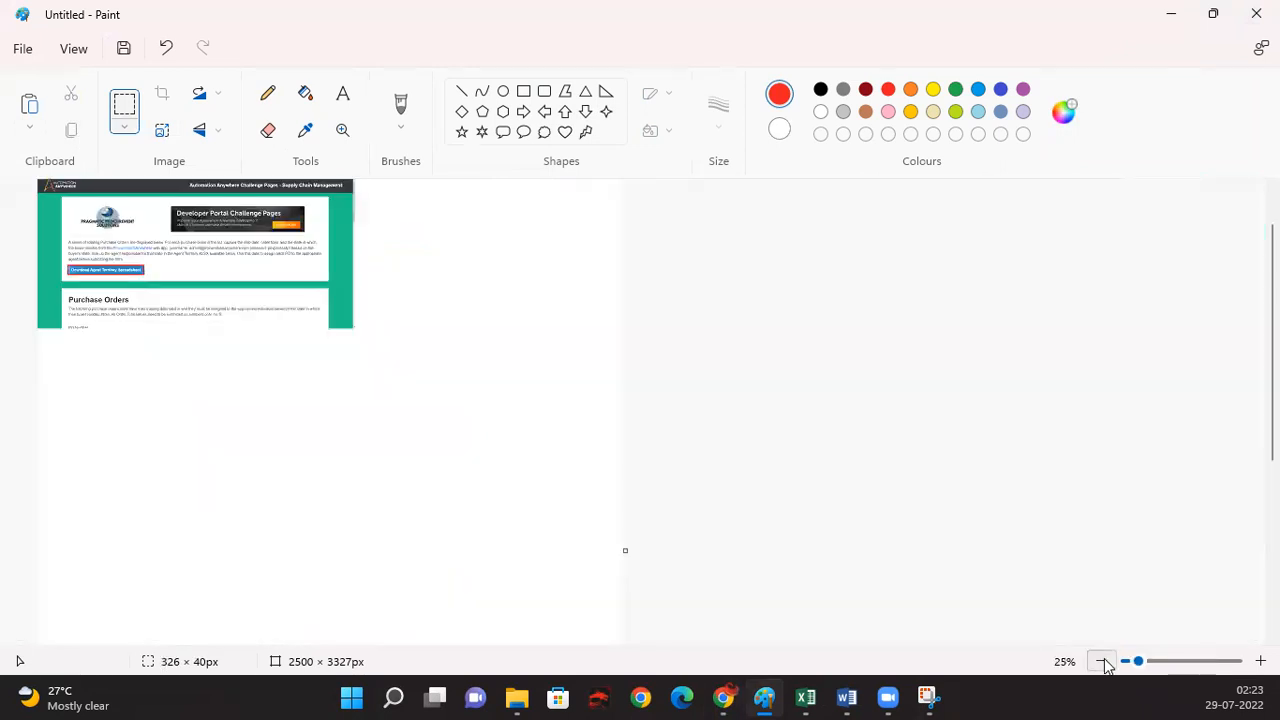
{"action": "left_click", "coordinate": [1103, 662]}
{"action": "left_click", "coordinate": [1260, 661]}
{"action": "left_click", "coordinate": [1260, 661]}
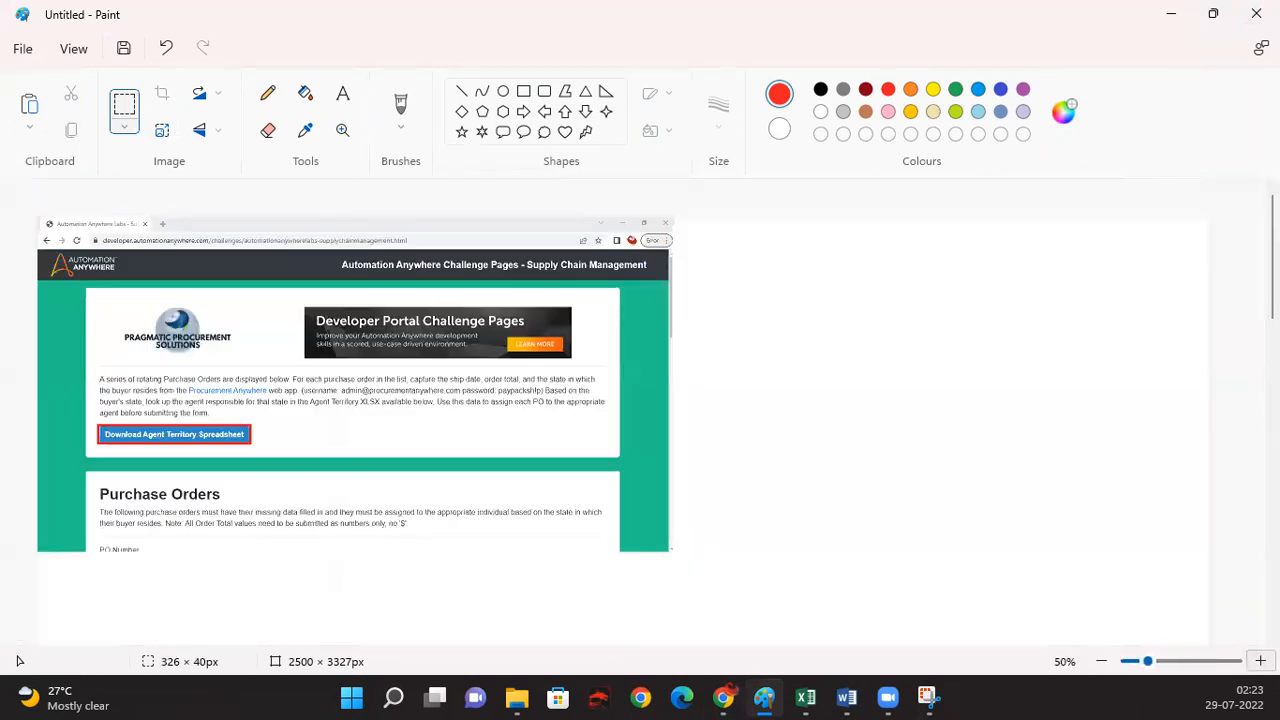
{"action": "left_click_drag", "start_coordinate": [40, 220], "coordinate": [670, 553]}
{"action": "left_click", "coordinate": [71, 130]}
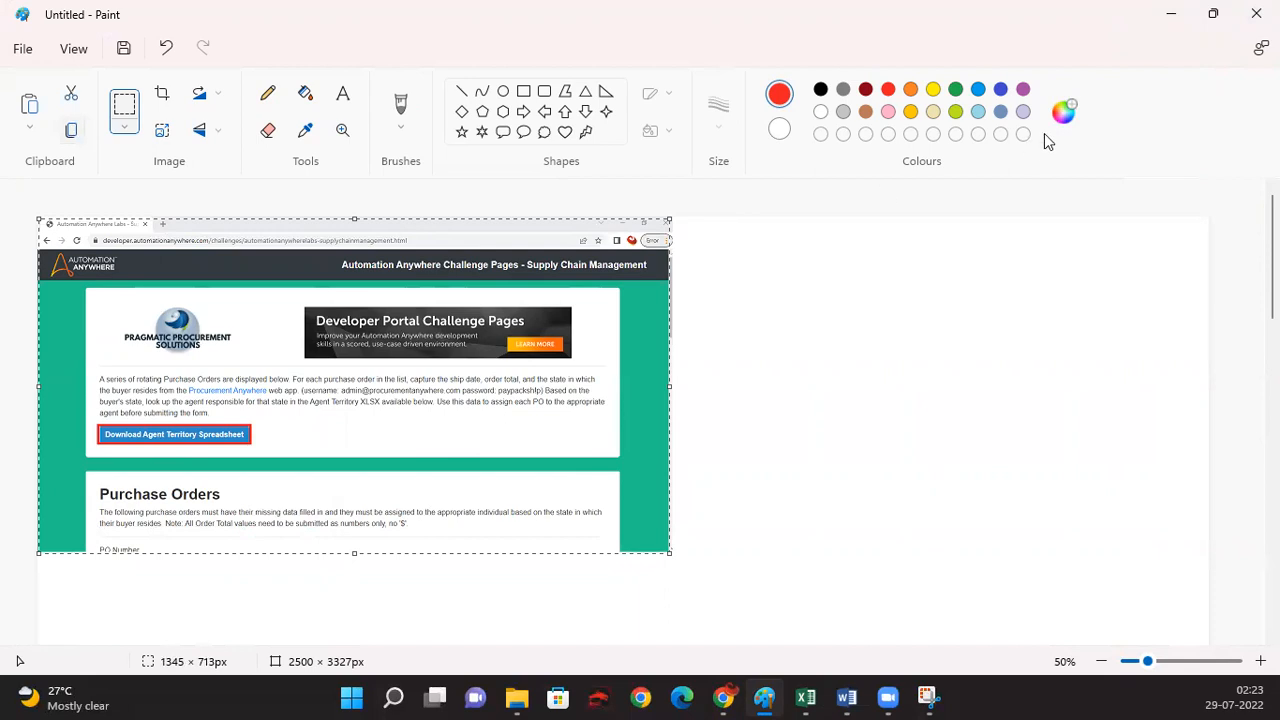
Step: Switch to the As Is Detailed Steps workbook in Excel and paste the annotated screenshot at Details cell D3
{"action": "left_click", "coordinate": [1170, 20]}
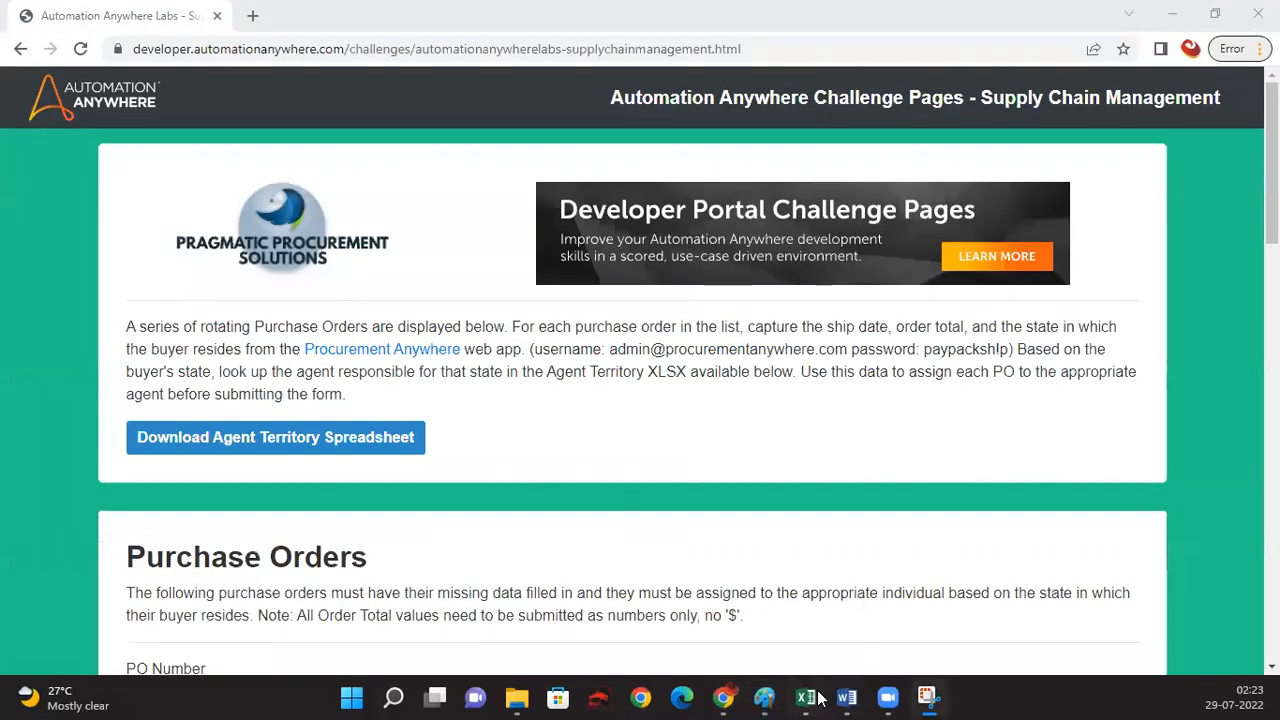
{"action": "left_click", "coordinate": [805, 697]}
{"action": "left_click", "coordinate": [660, 440]}
{"action": "key", "text": "ctrl+v"}
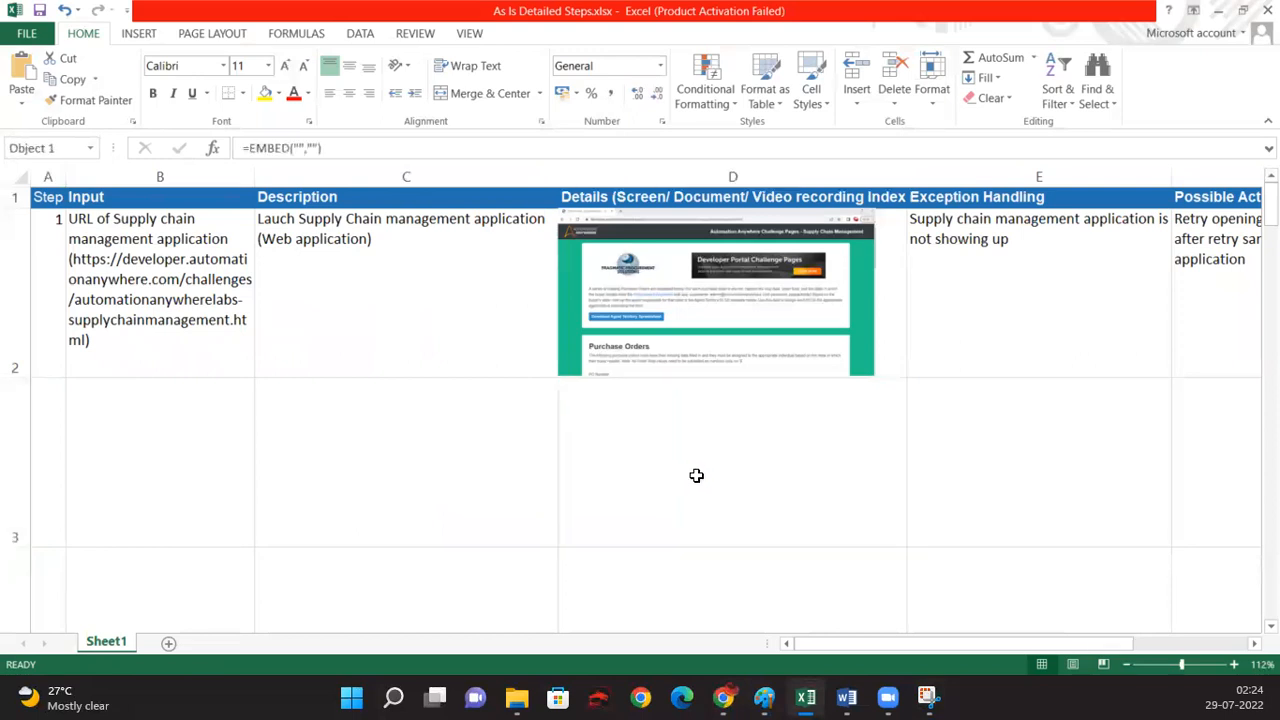
{"action": "left_click", "coordinate": [1126, 664]}
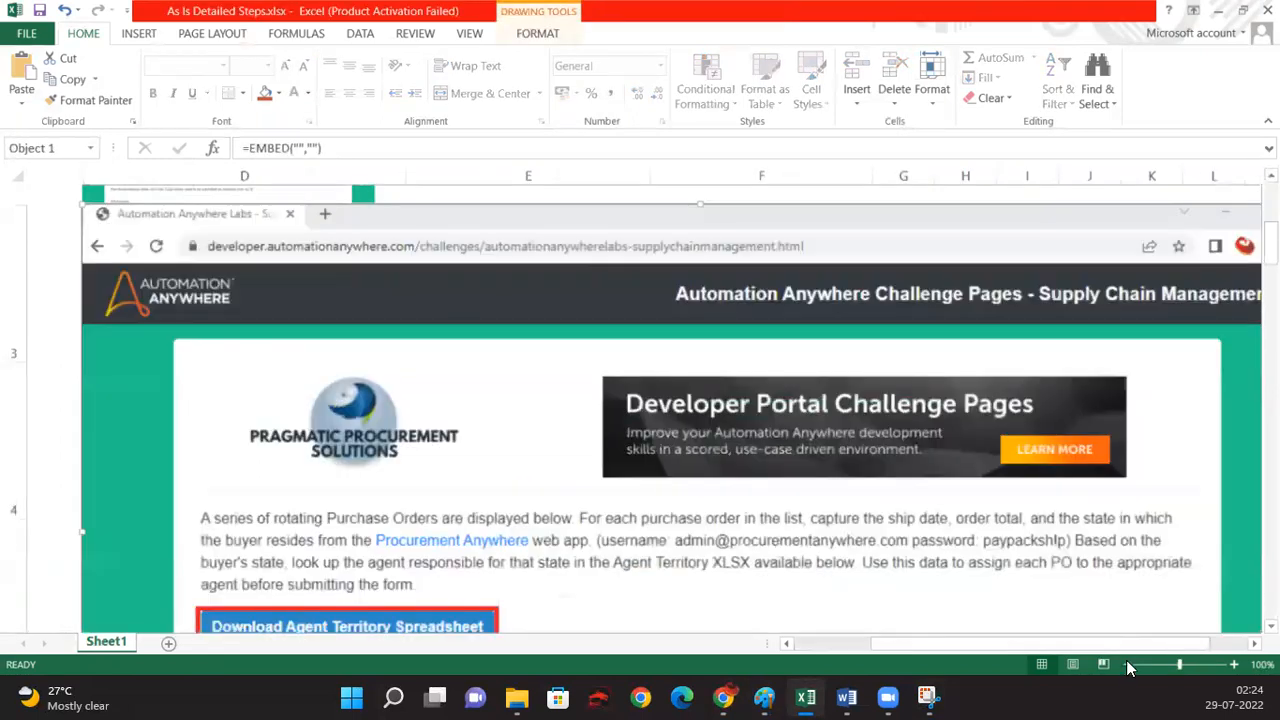
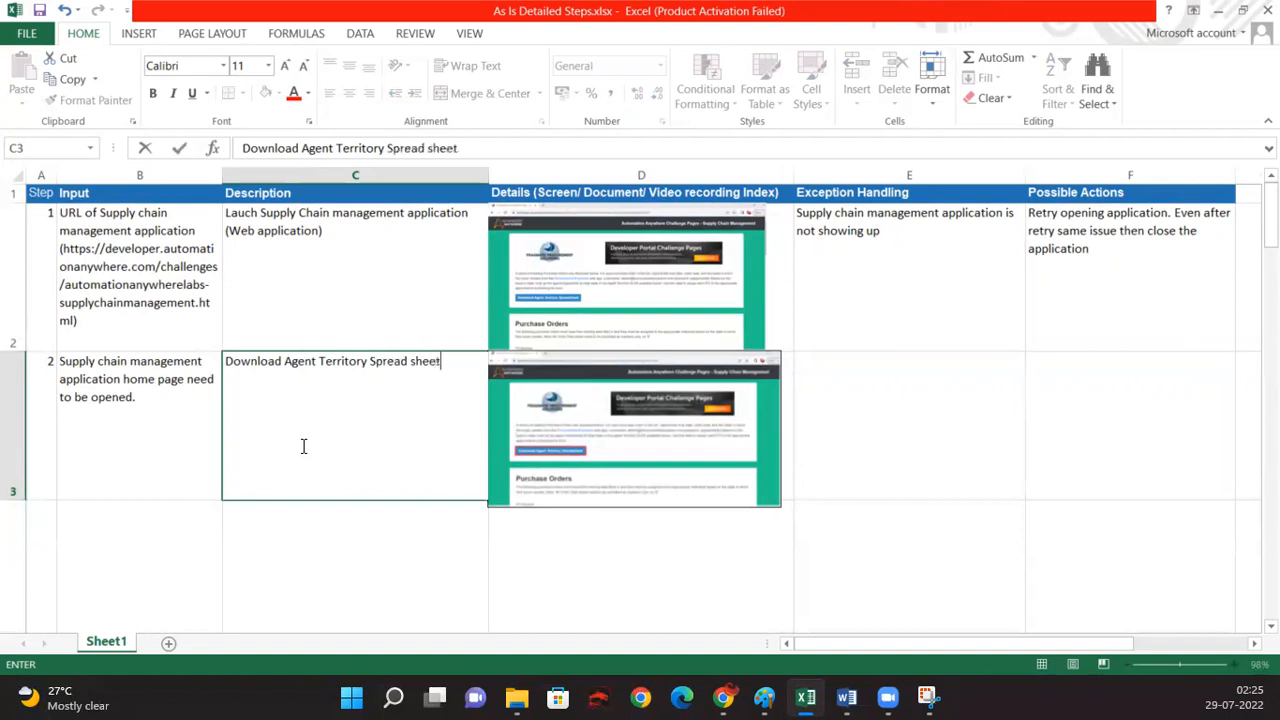
Step: Complete the description in C3 with the text 'by clicking on the button "Download Agent Terrirtoty Spreadsheet"'
{"action": "type", "text": "by clicking on the"}
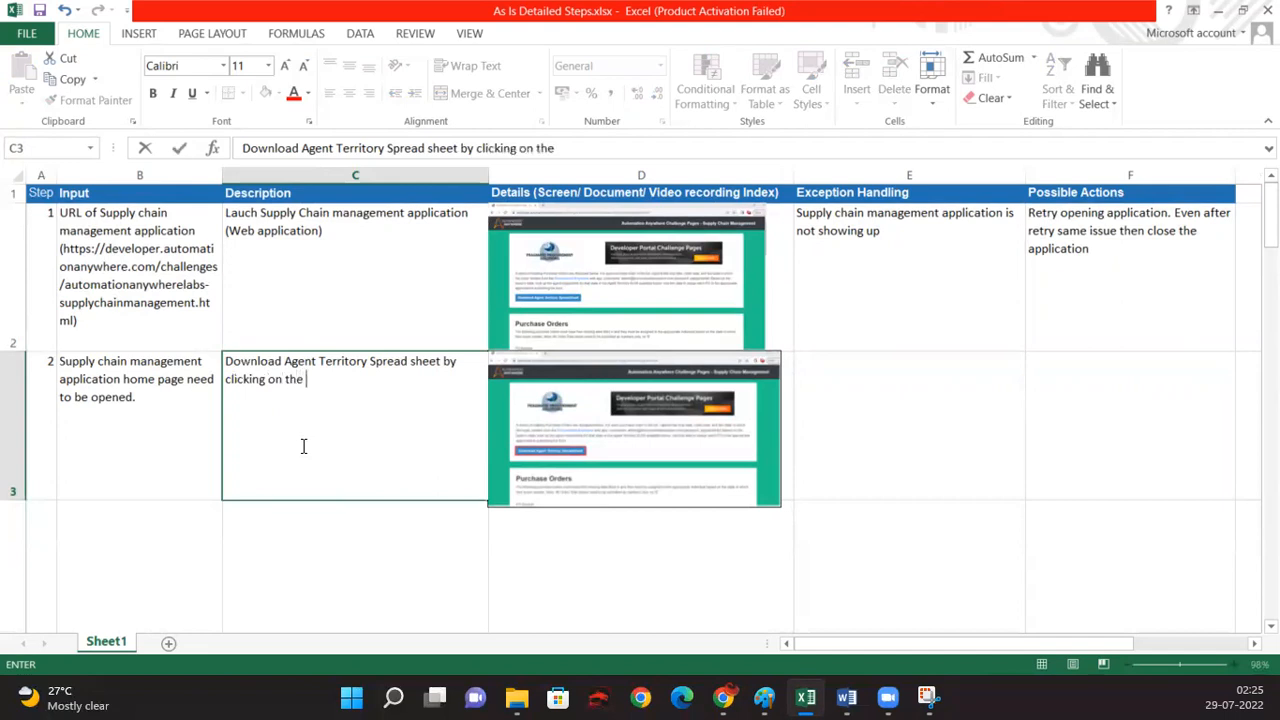
{"action": "type", "text": " button \"Agent"}
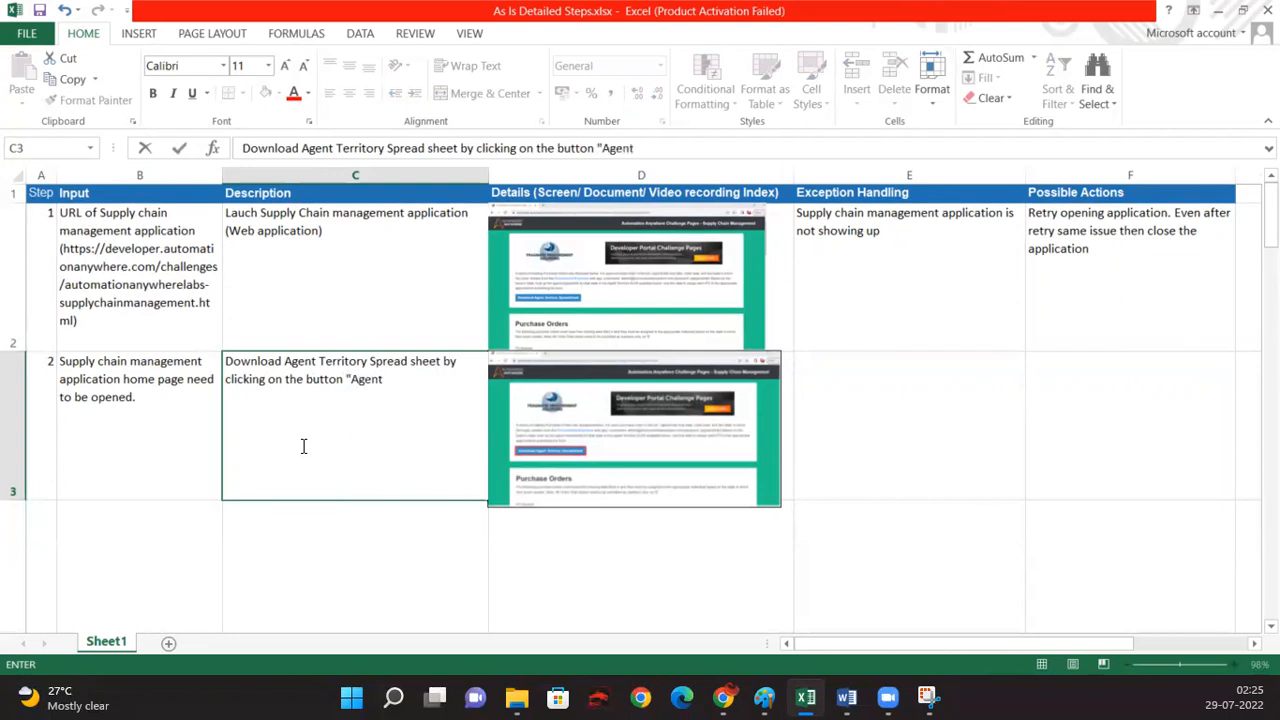
{"action": "key", "text": "BackSpace"}
{"action": "key", "text": "BackSpace"}
{"action": "key", "text": "BackSpace"}
{"action": "type", "text": "Download Agent"}
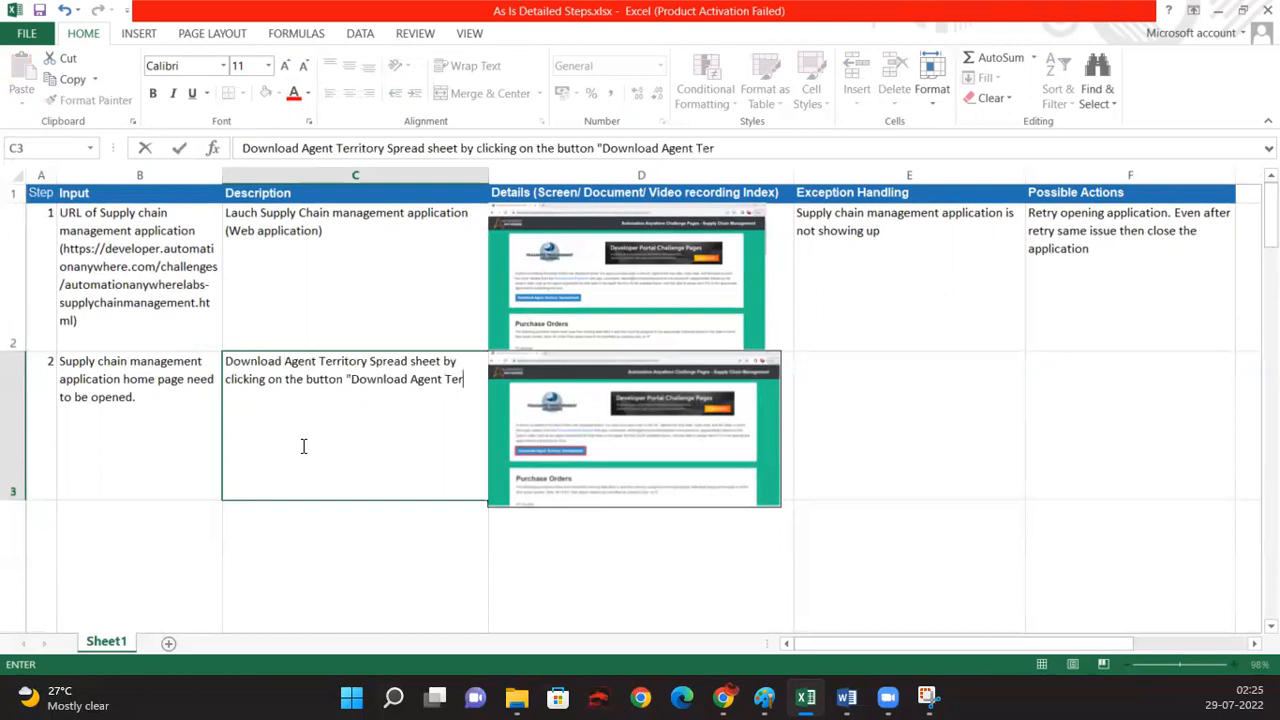
{"action": "type", "text": " Terrio"}
{"action": "type", "text": "toty Spread"}
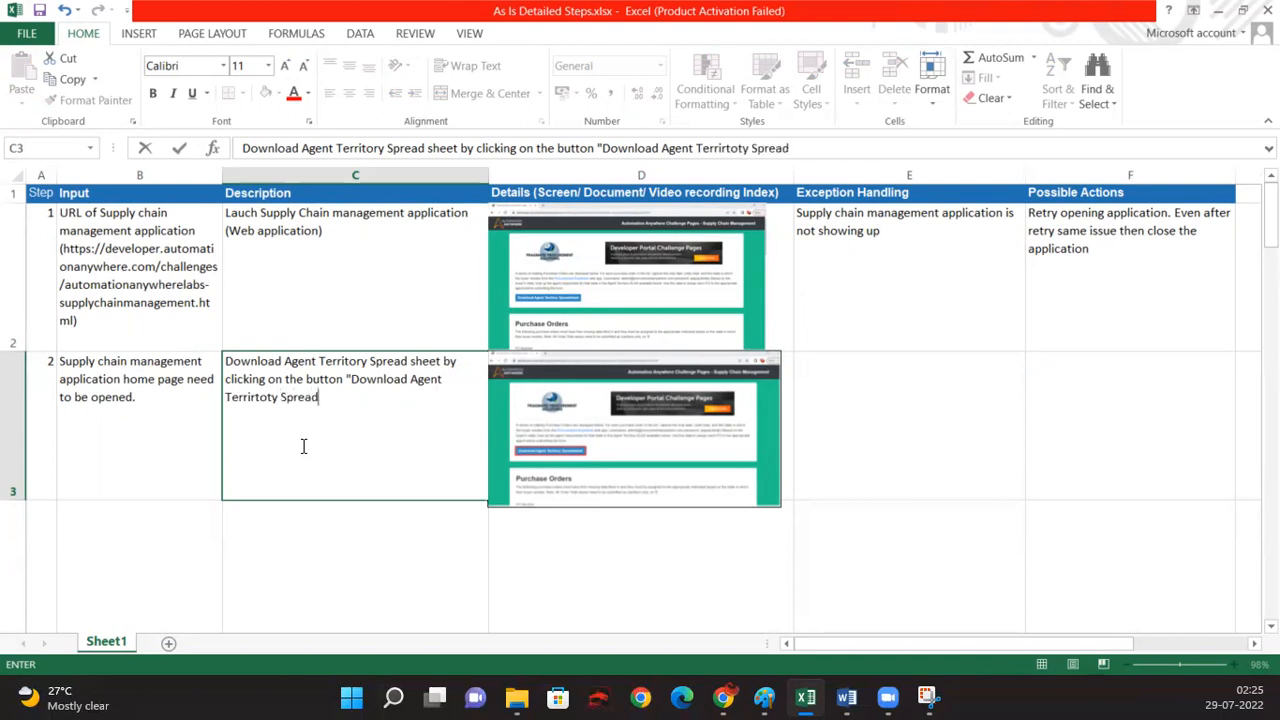
{"action": "type", "text": "shee"}
{"action": "key", "text": "Return"}
{"action": "key", "text": "Up"}
{"action": "key", "text": "Up"}
{"action": "key", "text": "Up"}
{"action": "key", "text": "Down"}
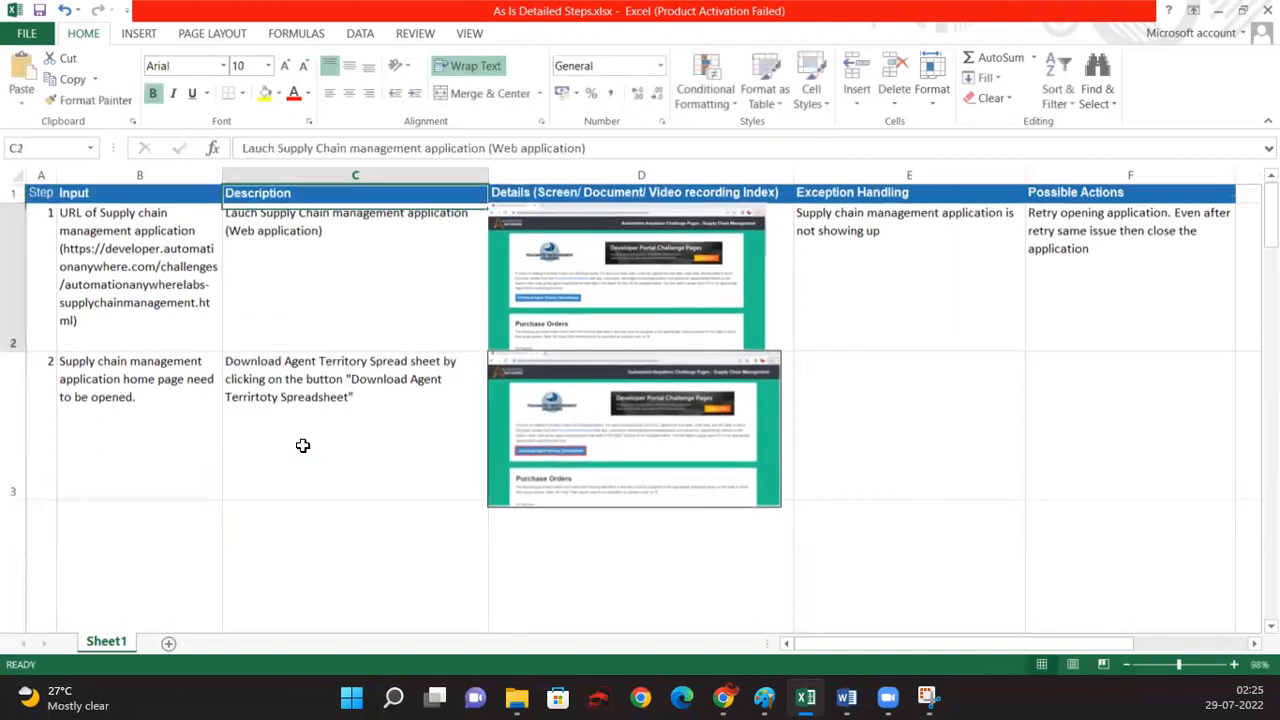
{"action": "key", "text": "Down"}
{"action": "key", "text": "Down"}
{"action": "key", "text": "Up"}
{"action": "key", "text": "Up"}
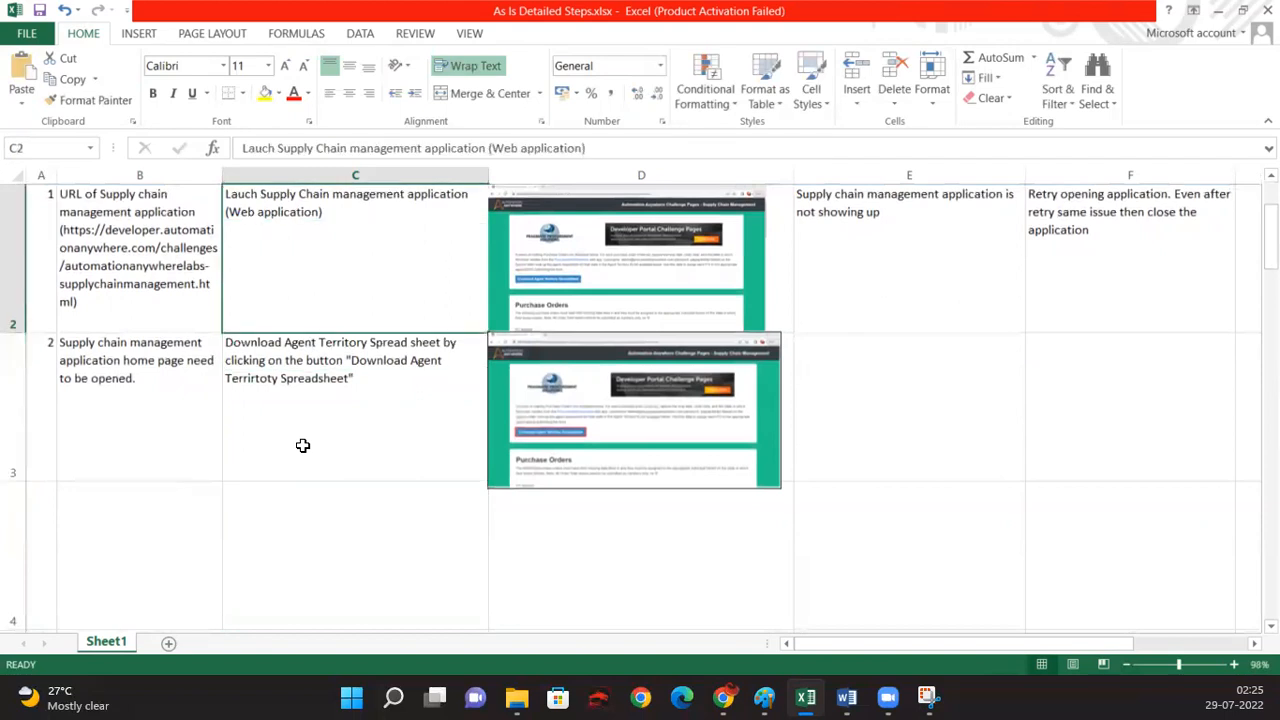
Step: For step 2, enter "File not downloaded" as the exception in E3 and "Close the application" as the possible action in F3
{"action": "left_click", "coordinate": [914, 466]}
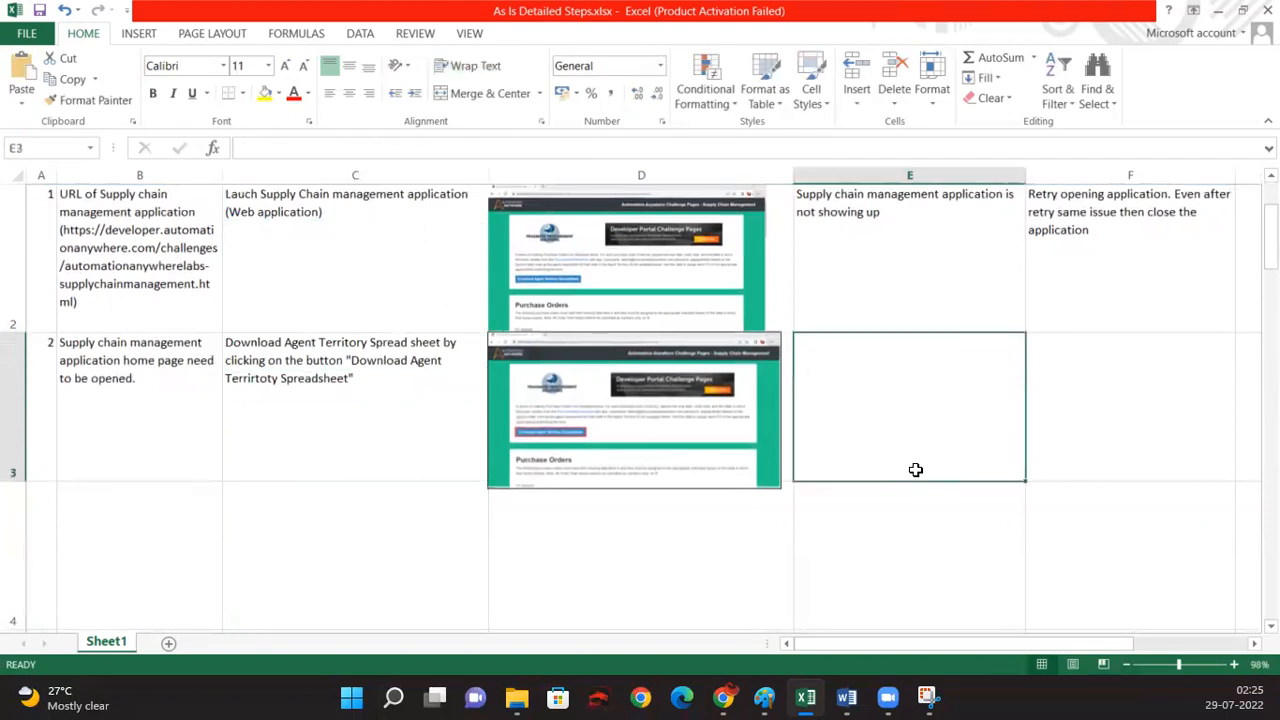
{"action": "type", "text": "Fil"}
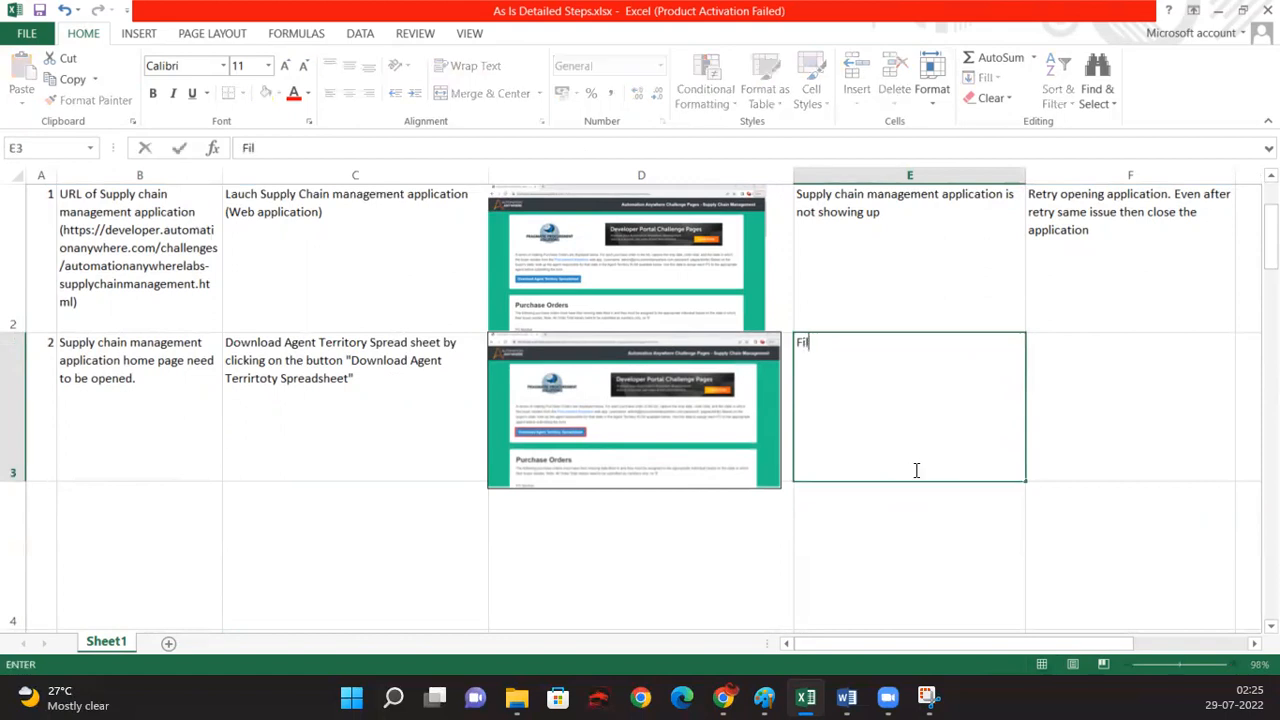
{"action": "type", "text": "e not downloaded"}
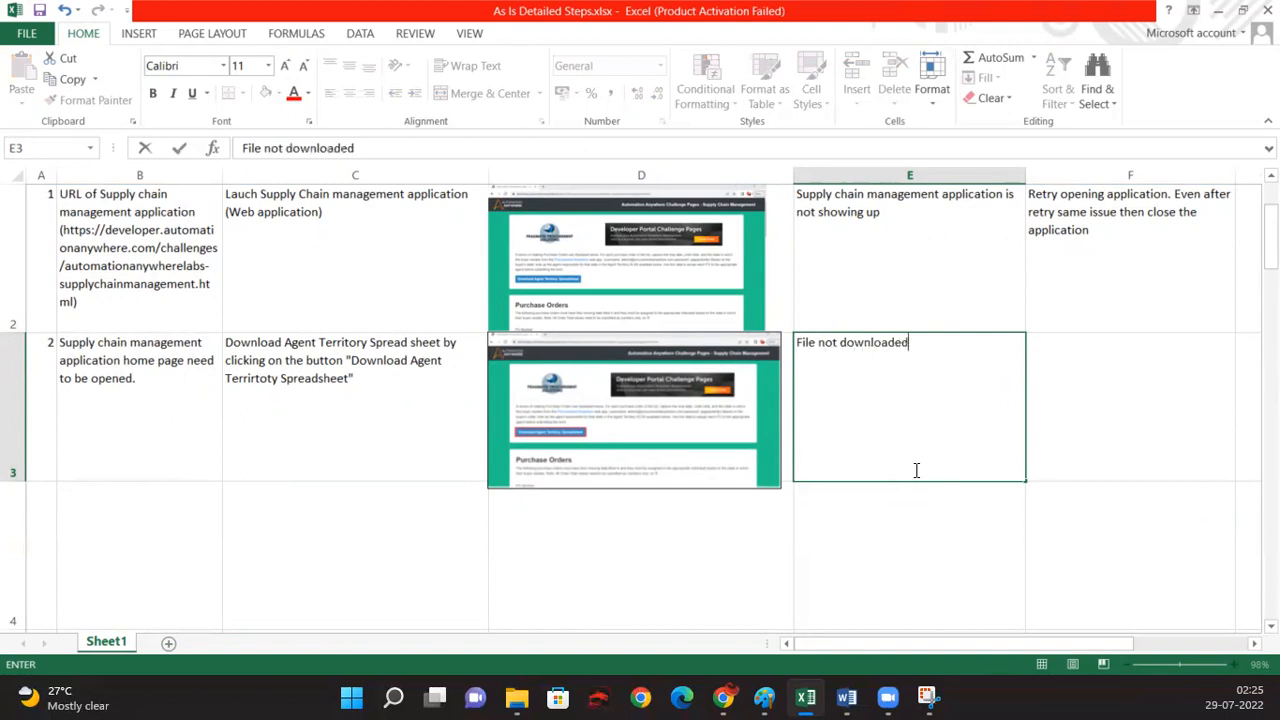
{"action": "key", "text": "Return"}
{"action": "key", "text": "Up"}
{"action": "key", "text": "Right"}
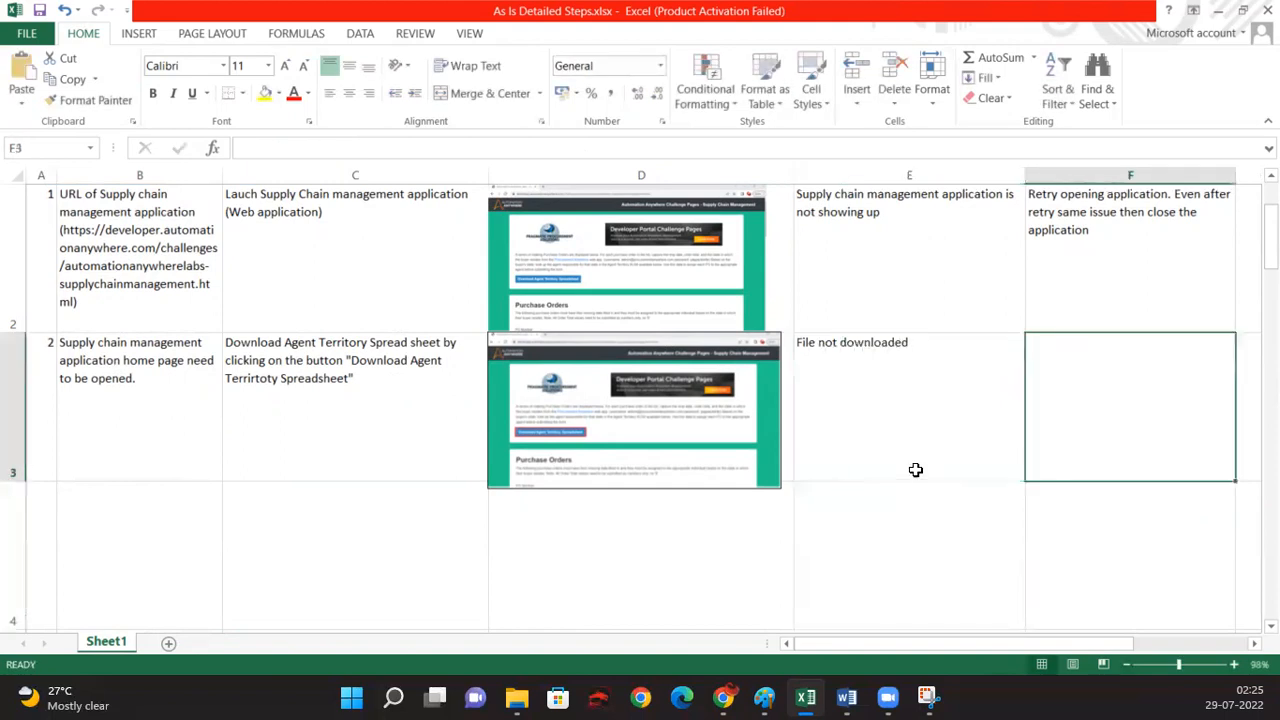
{"action": "type", "text": "Close the "}
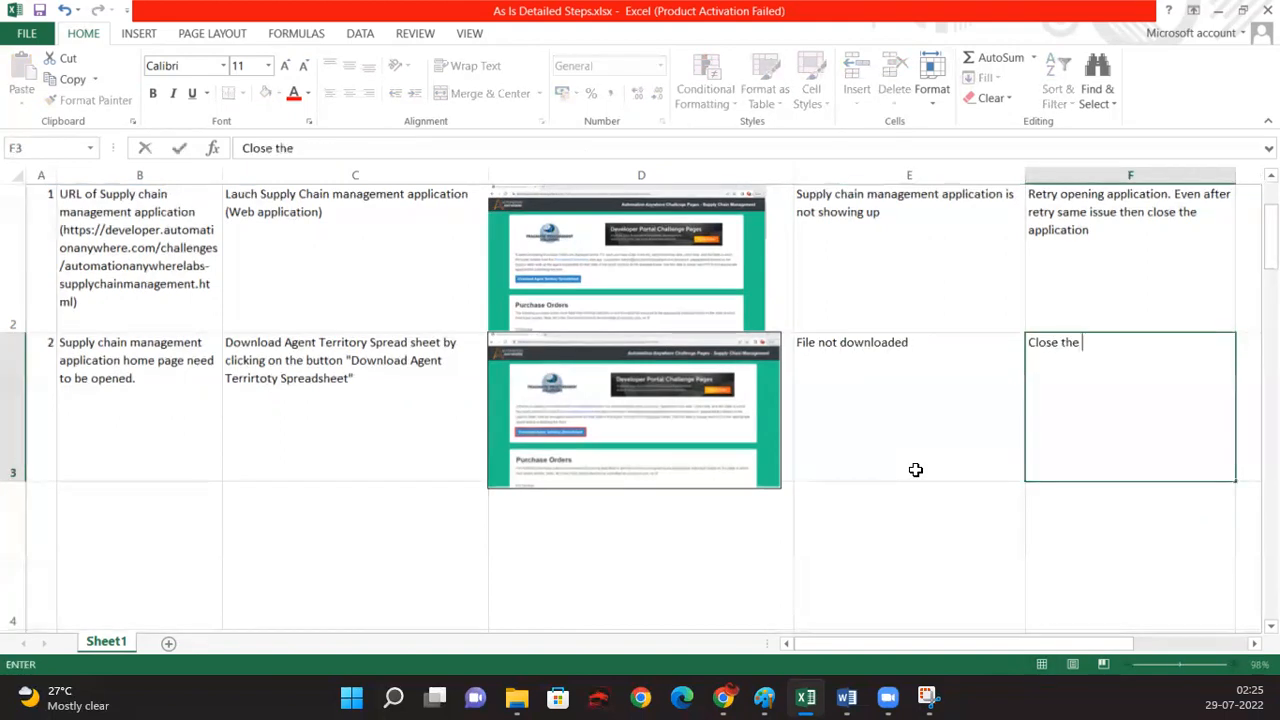
{"action": "type", "text": "application"}
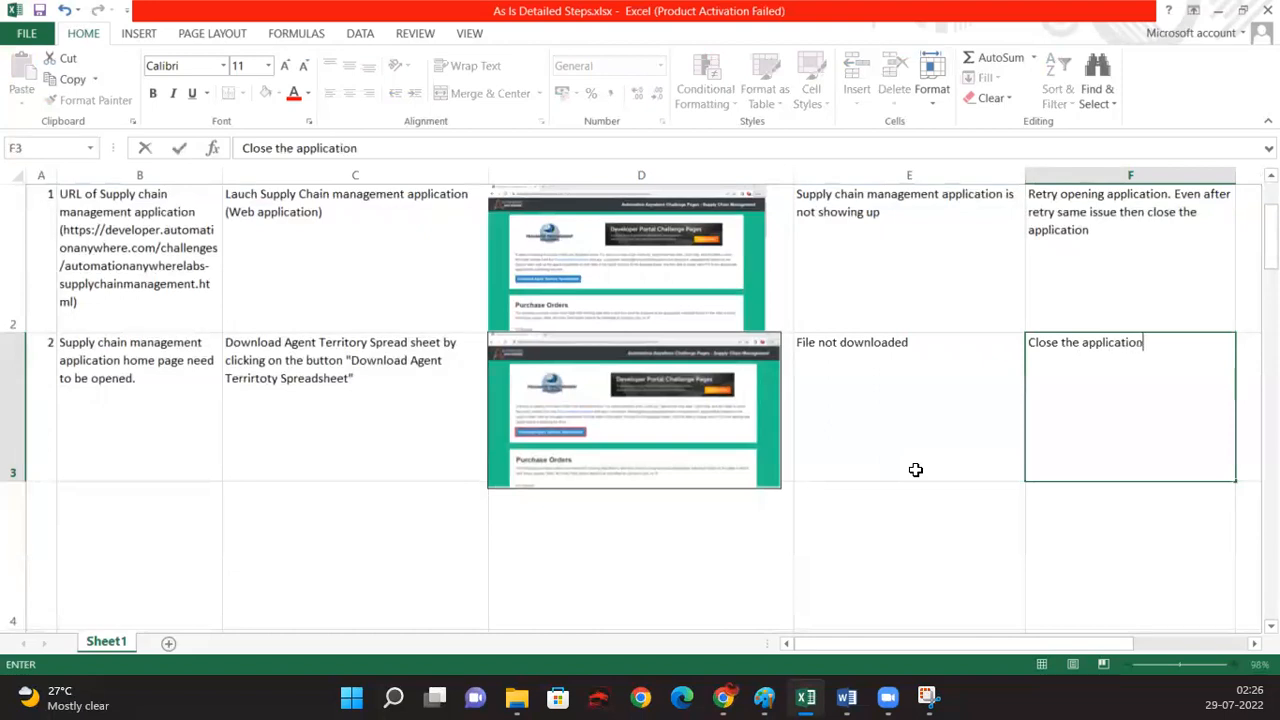
{"action": "key", "text": "Return"}
Step: Enter step number 3 in cell A4 to start the next process row
{"action": "key", "text": "Left"}
{"action": "key", "text": "Left"}
{"action": "key", "text": "Left"}
{"action": "key", "text": "Left"}
{"action": "key", "text": "Left"}
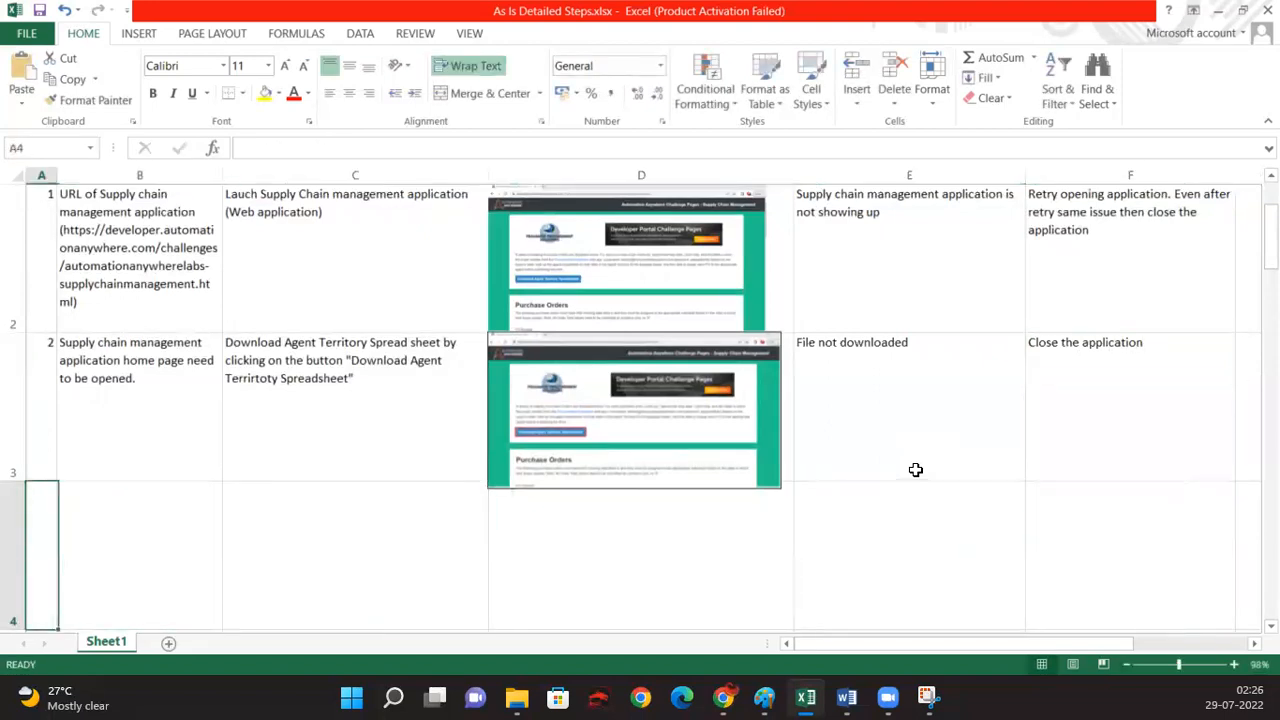
{"action": "type", "text": "3"}
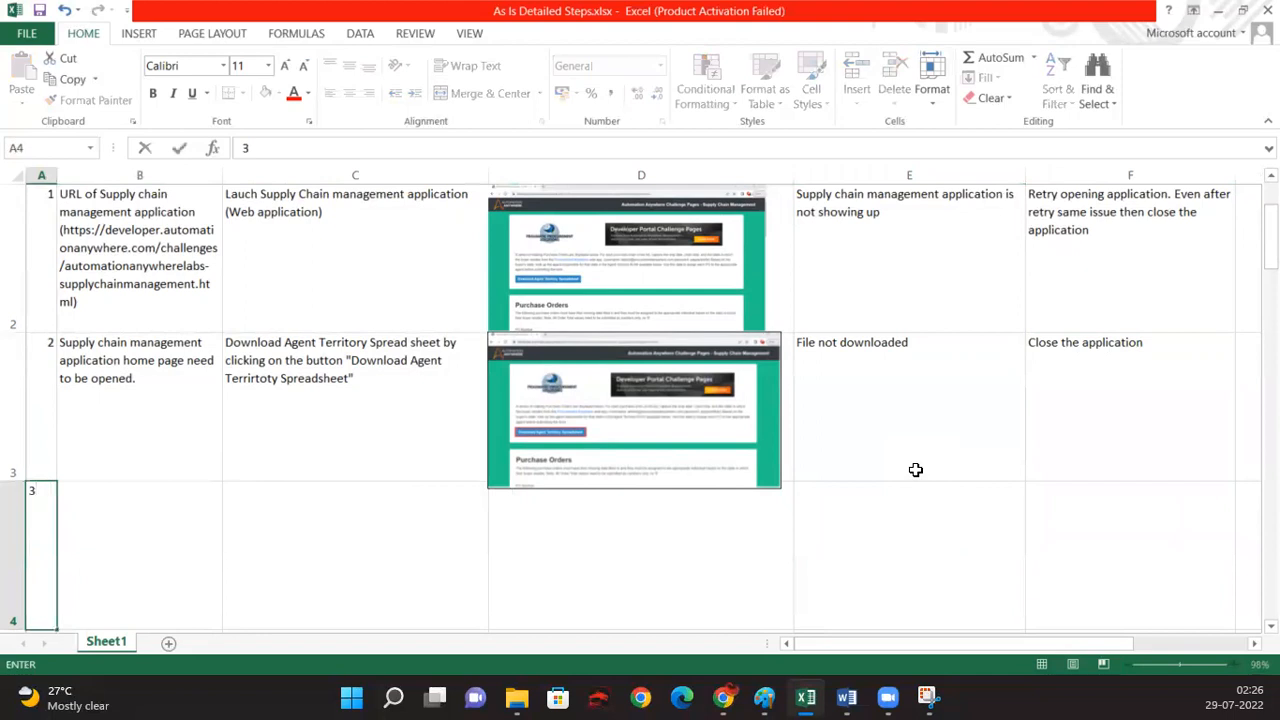
{"action": "scroll", "coordinate": [915, 470], "scroll_direction": "down", "scroll_amount": 1}
{"action": "key", "text": "Tab"}
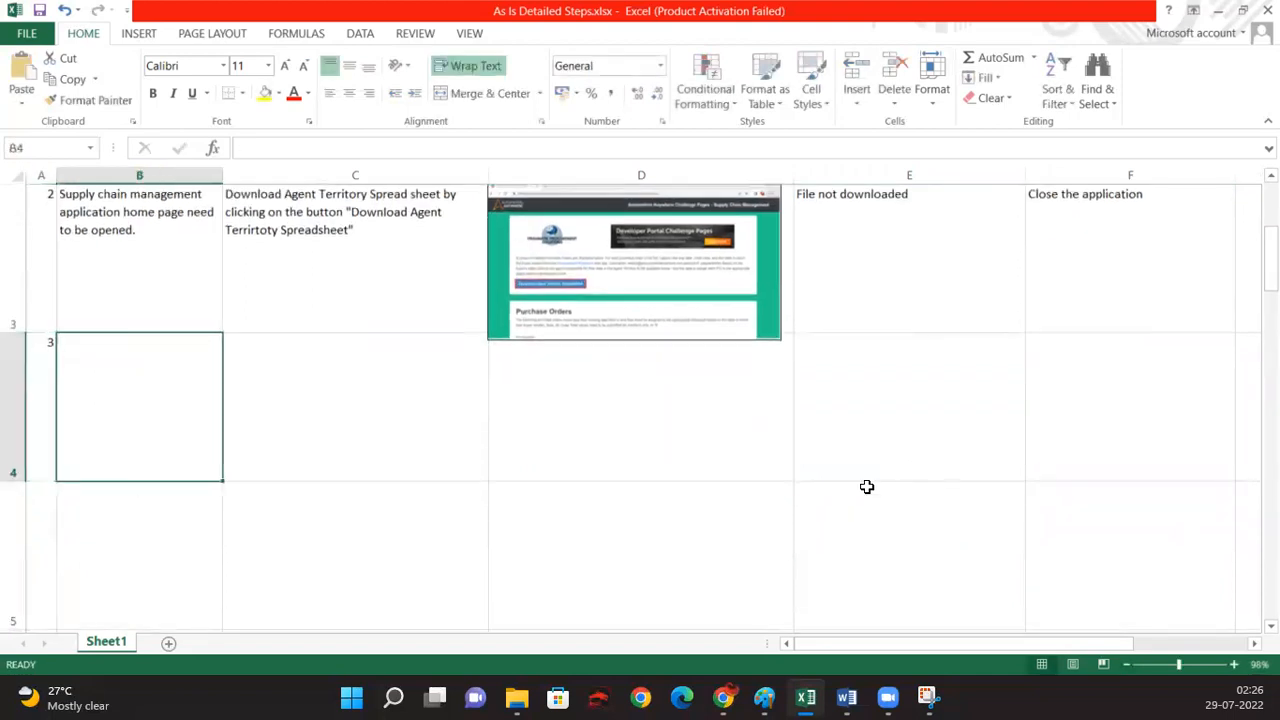
Step: Switch to Paint and undo the red outline around the "Download Agent Territory Spreadsheet" button in the page screenshot
{"action": "scroll", "coordinate": [717, 542], "scroll_direction": "up", "scroll_amount": 3}
{"action": "left_click", "coordinate": [724, 697]}
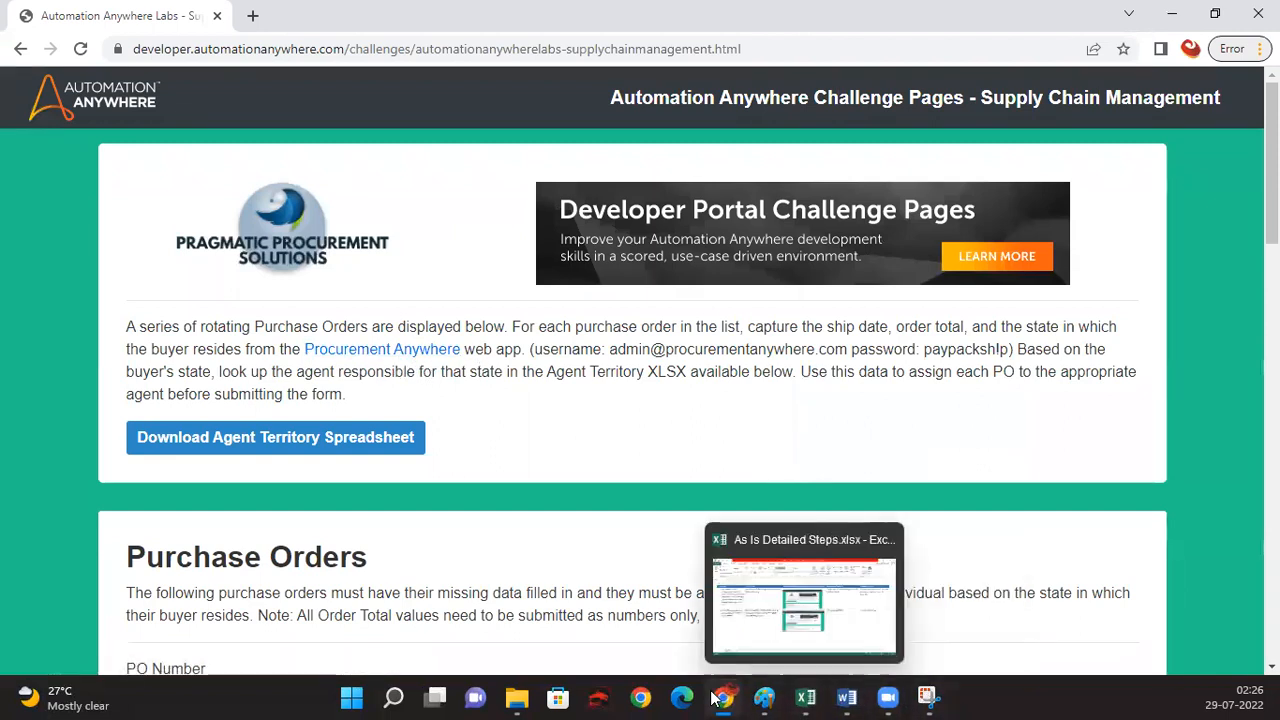
{"action": "left_click", "coordinate": [764, 697]}
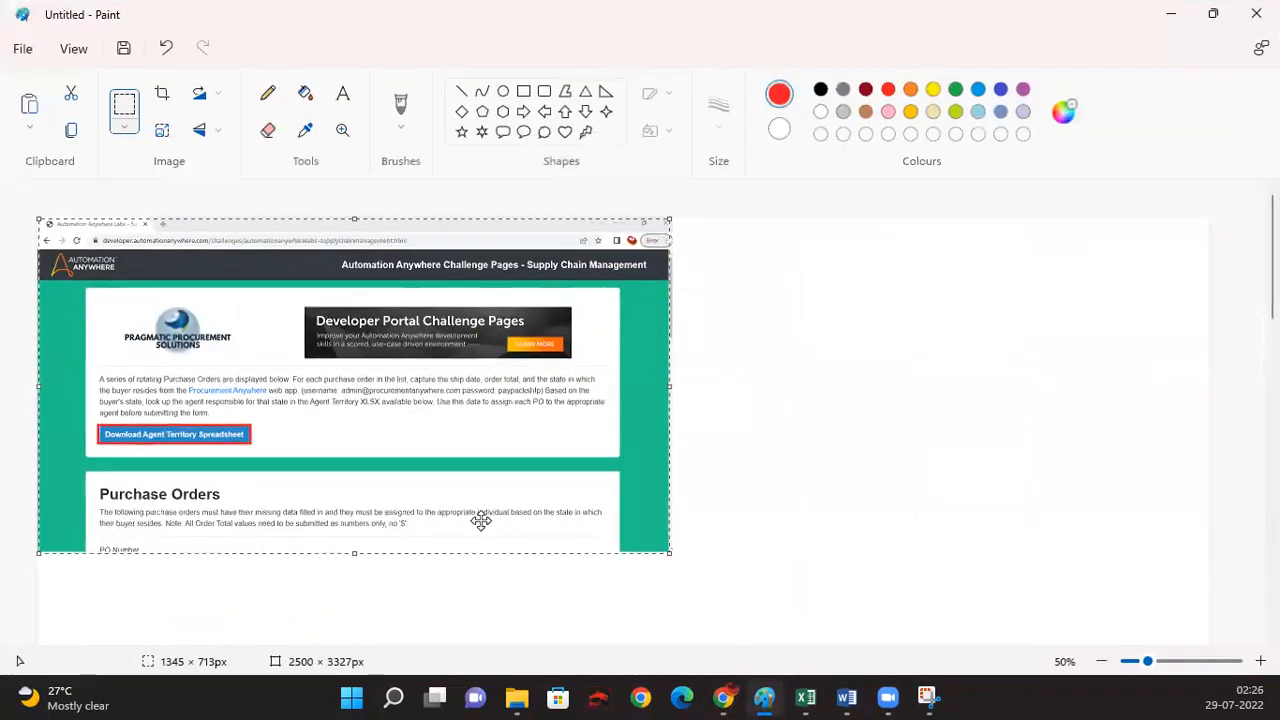
{"action": "key", "text": "ctrl+z"}
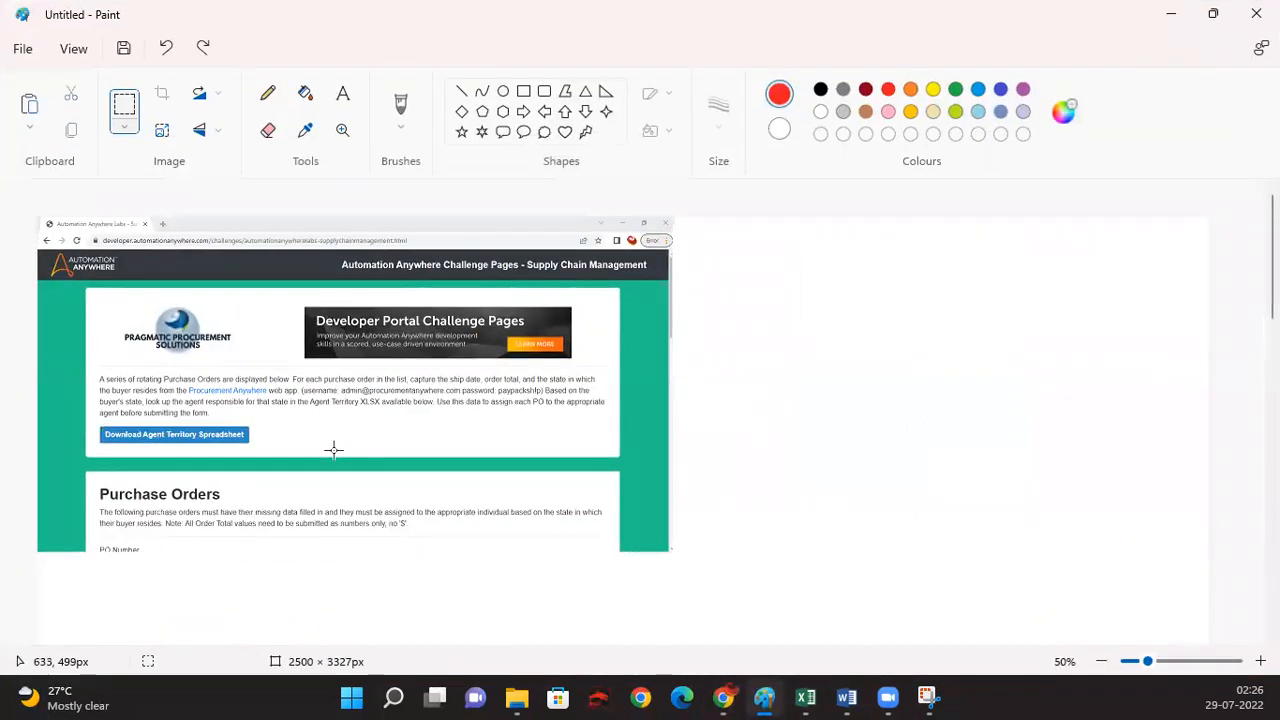
Step: Outline the "Procurement Anywhere" link in the page screenshot with a red rectangle of about 175 × 27 px
{"action": "left_click_drag", "start_coordinate": [186, 385], "coordinate": [267, 392]}
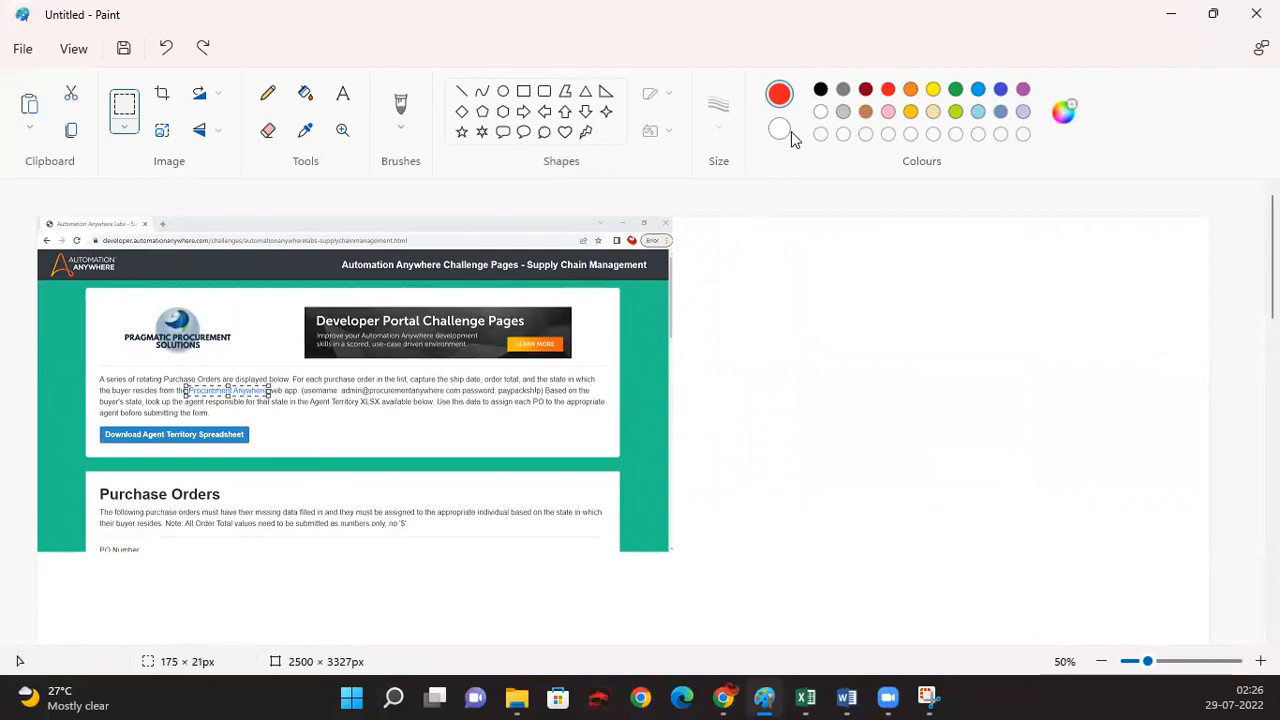
{"action": "left_click", "coordinate": [279, 432]}
{"action": "left_click", "coordinate": [524, 91]}
{"action": "left_click_drag", "start_coordinate": [186, 384], "coordinate": [270, 393]}
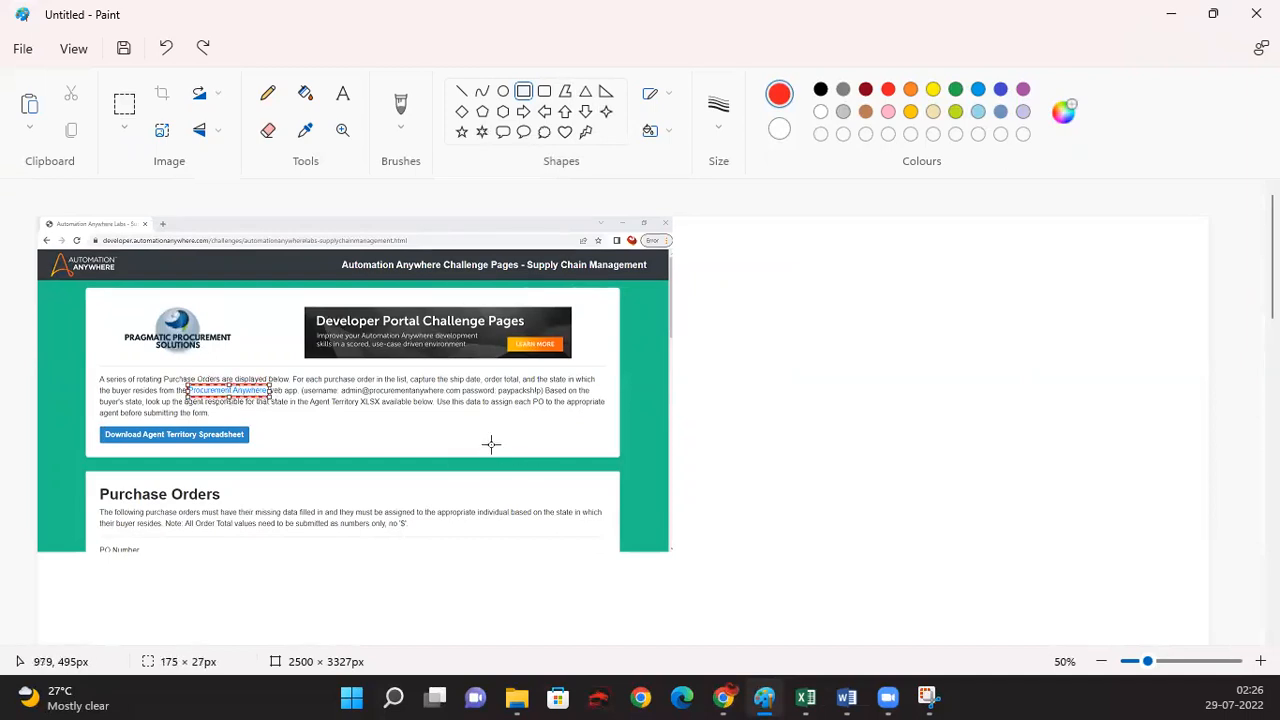
Step: Copy the whole annotated screenshot, an area of about 1351 × 715 px, and paste it at Details cell D4 of the Excel workbook
{"action": "left_click", "coordinate": [124, 104]}
{"action": "left_click_drag", "start_coordinate": [38, 217], "coordinate": [670, 550]}
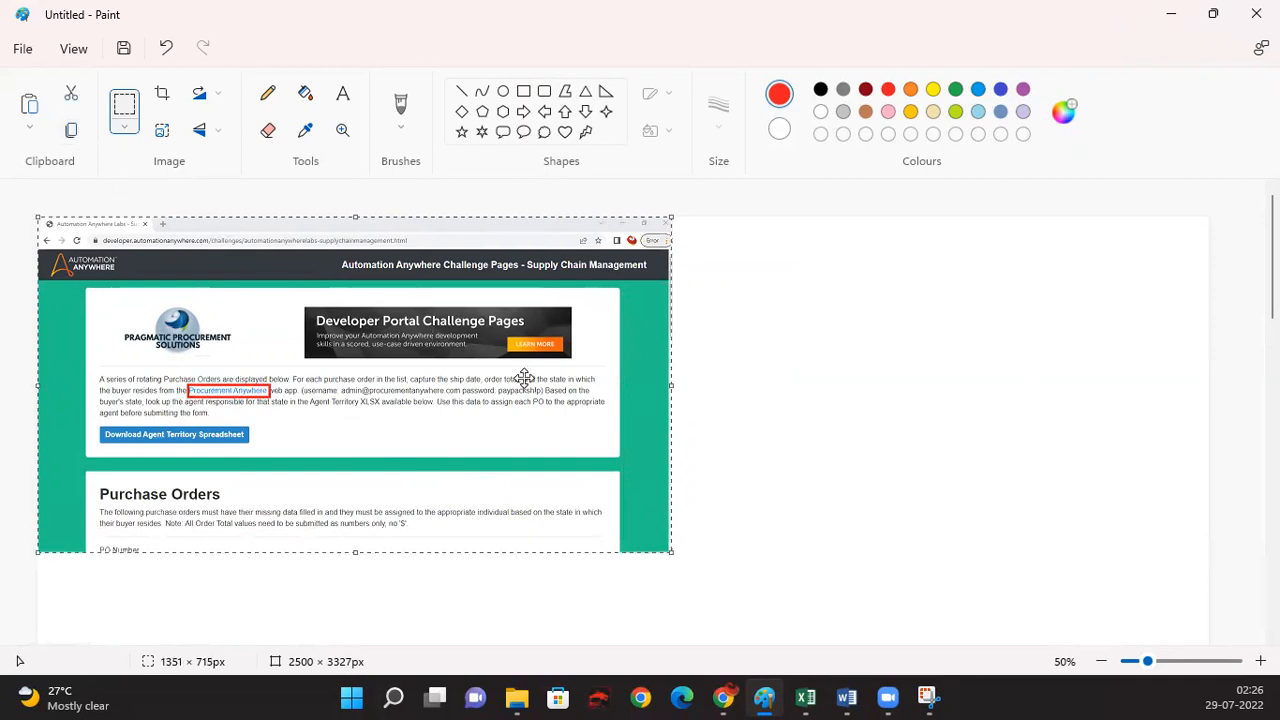
{"action": "left_click", "coordinate": [805, 697]}
{"action": "left_click", "coordinate": [591, 552]}
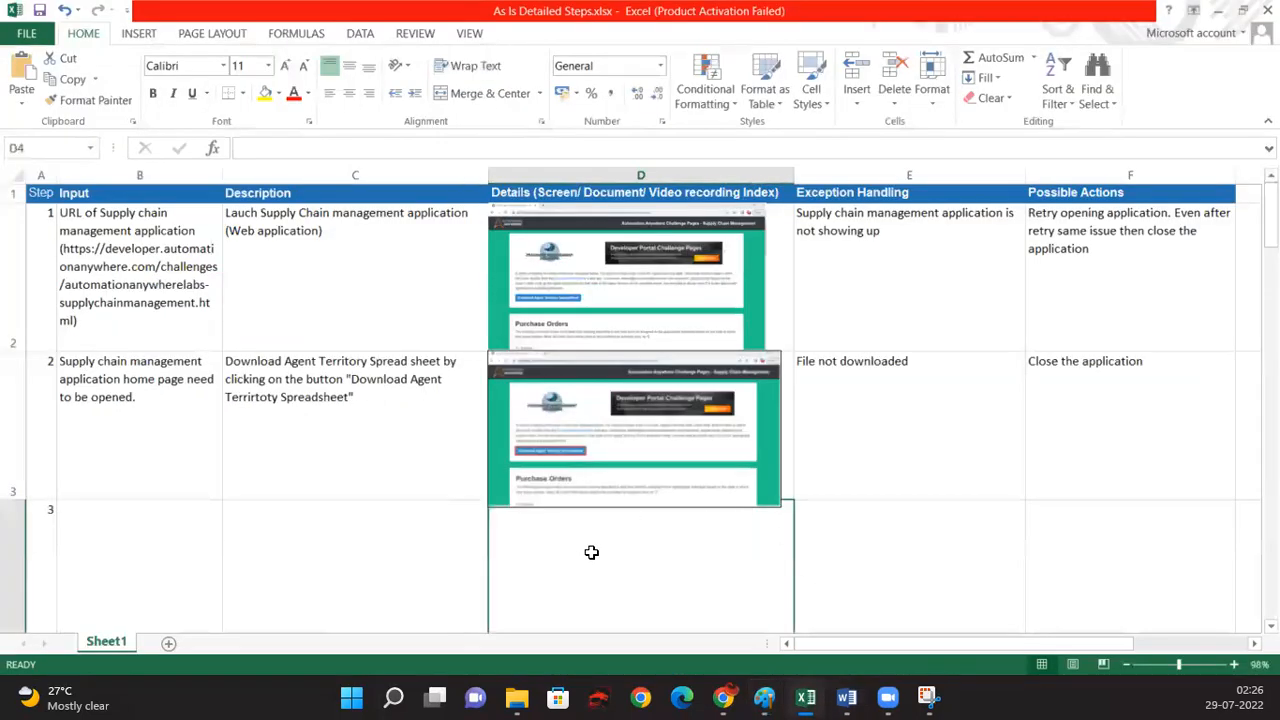
{"action": "key", "text": "ctrl+v"}
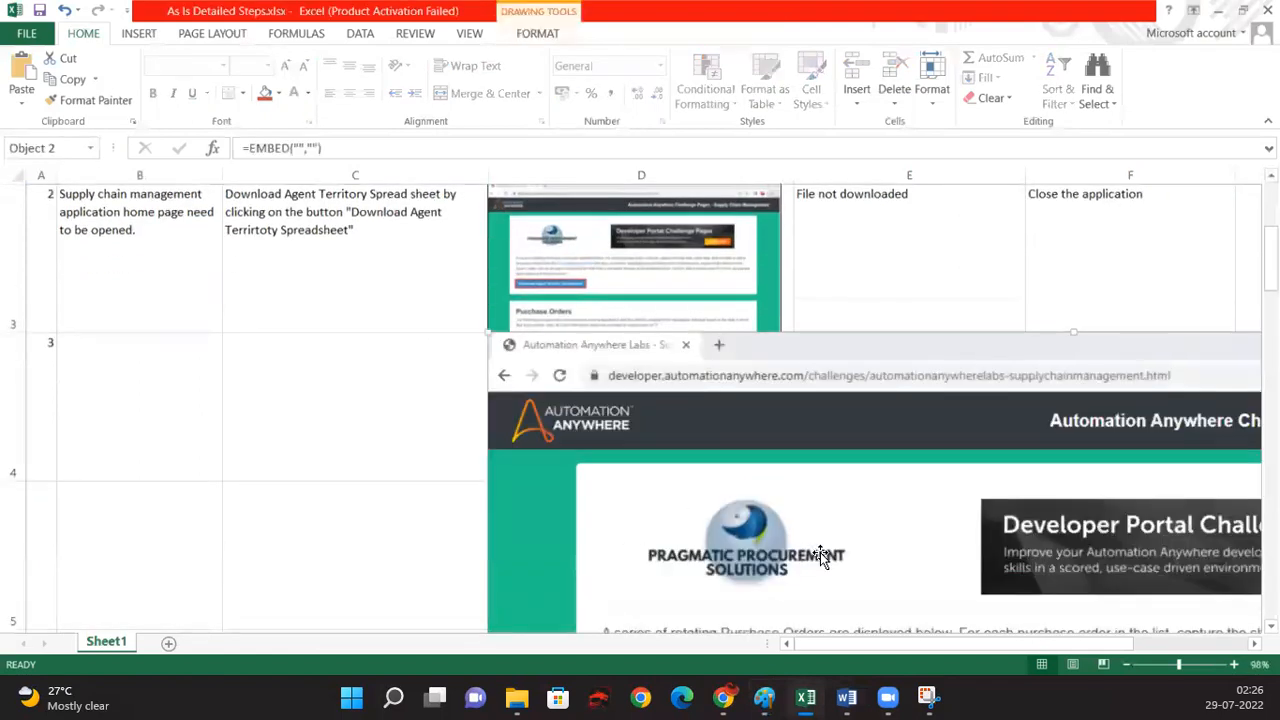
Step: Shrink the pasted Procurement Anywhere screenshot so that it fits inside cell D4
{"action": "left_click", "coordinate": [1121, 664]}
{"action": "left_click", "coordinate": [1123, 665]}
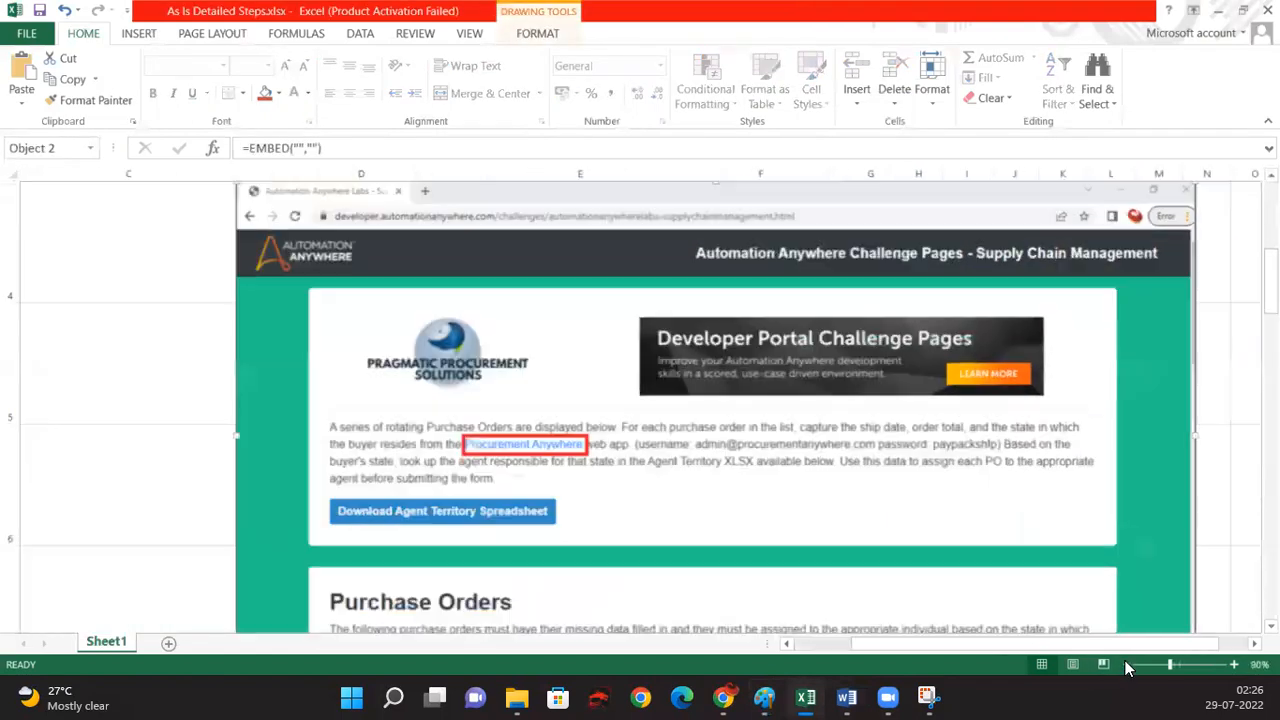
{"action": "left_click", "coordinate": [1125, 666]}
{"action": "left_click", "coordinate": [1127, 667]}
{"action": "left_click_drag", "start_coordinate": [1017, 558], "coordinate": [471, 258]}
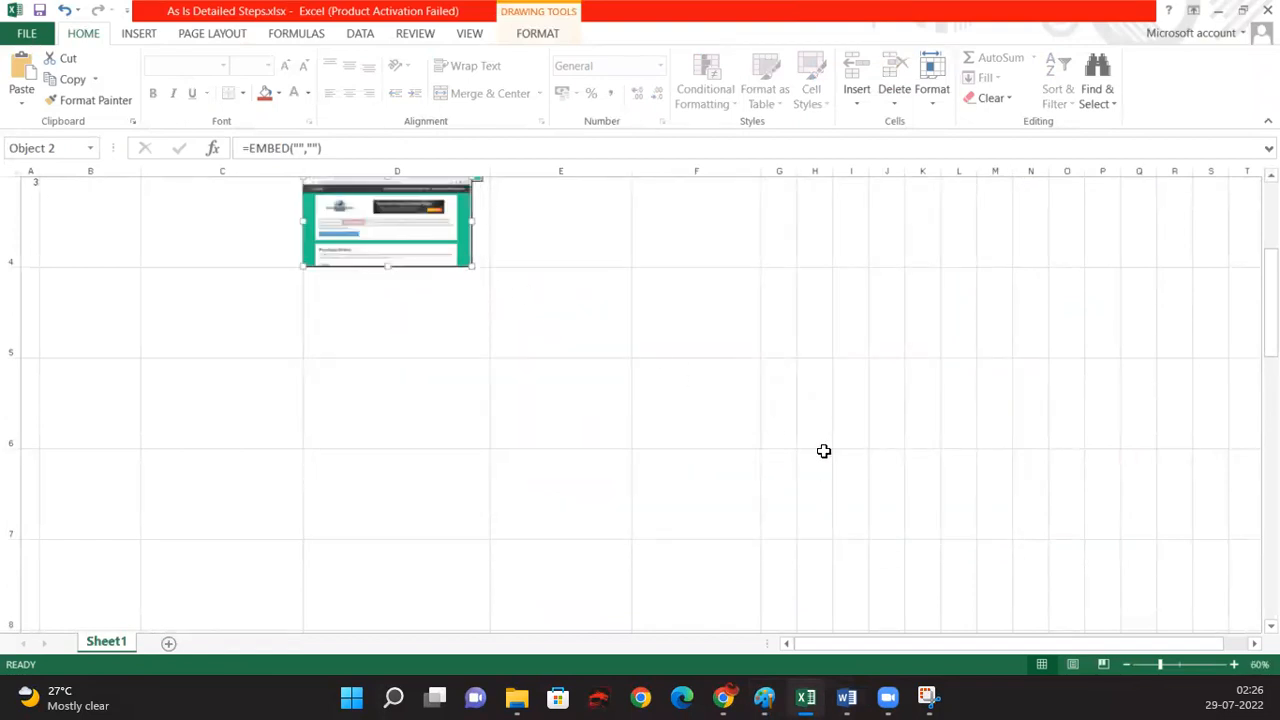
{"action": "left_click", "coordinate": [1181, 664]}
Step: Enter 3 again in A4 and fill the Input cell B4 with the content of the cell above
{"action": "left_click", "coordinate": [110, 397]}
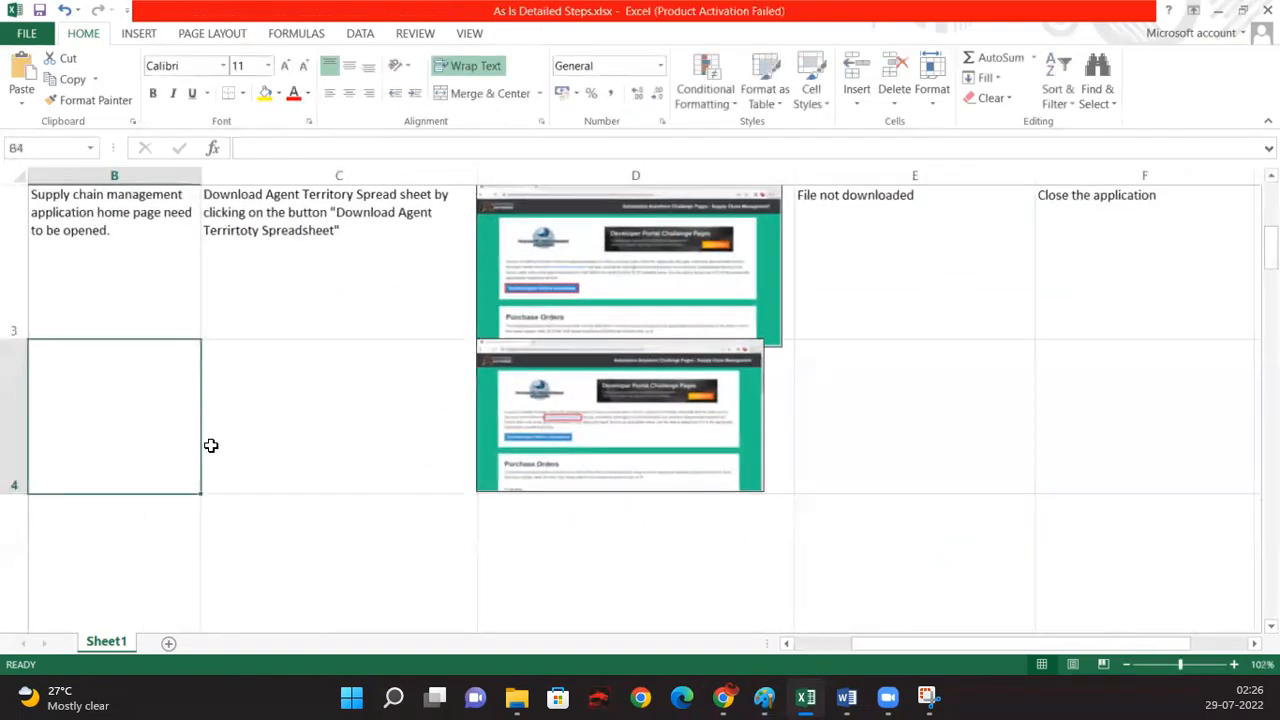
{"action": "key", "text": "Left"}
{"action": "type", "text": "3"}
{"action": "key", "text": "Tab"}
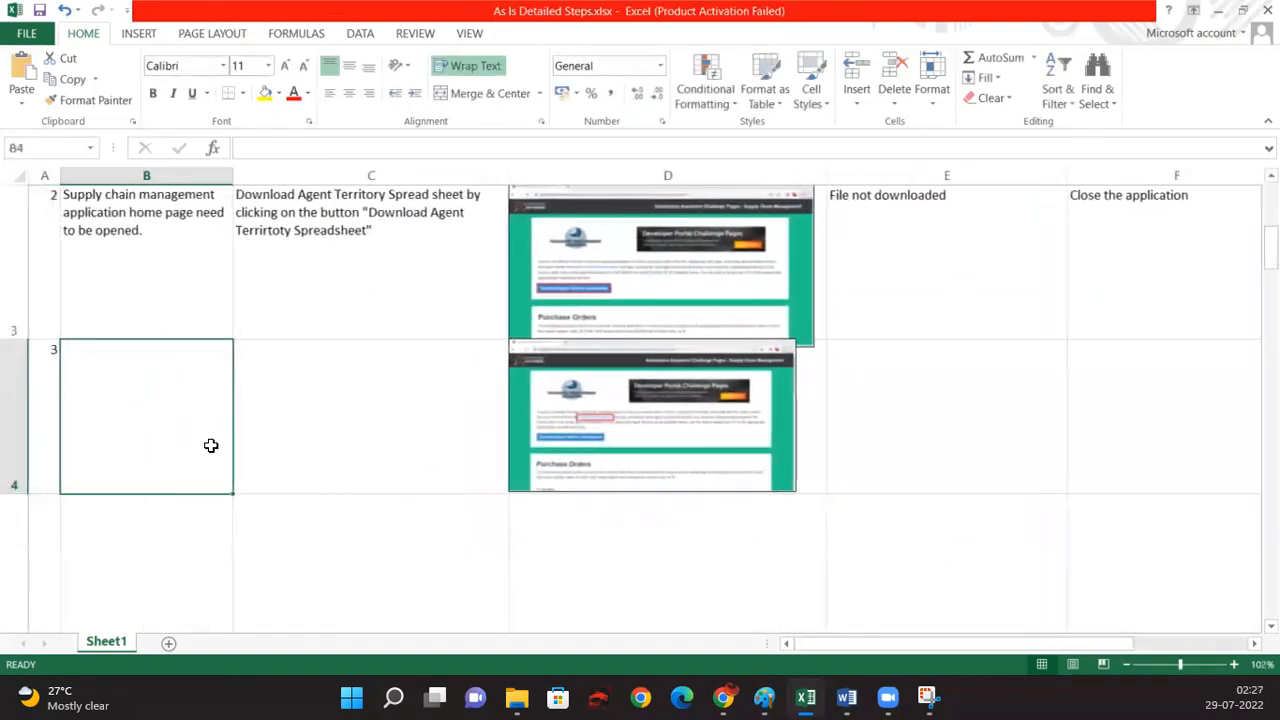
{"action": "key", "text": "ctrl+d"}
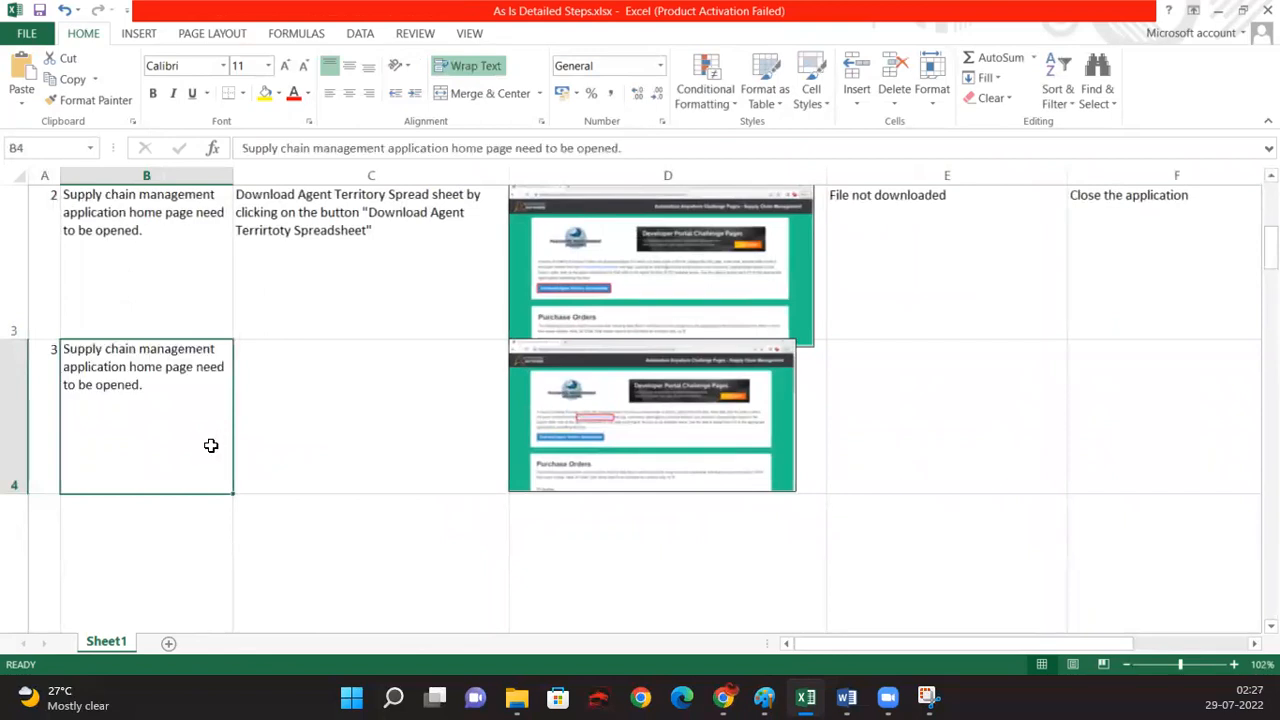
Step: Enter the description 'Click on "Procurement Anywhere" hyperlink text to open Procurement Anywhere' in cell C4
{"action": "key", "text": "Right"}
{"action": "type", "text": "Clic"}
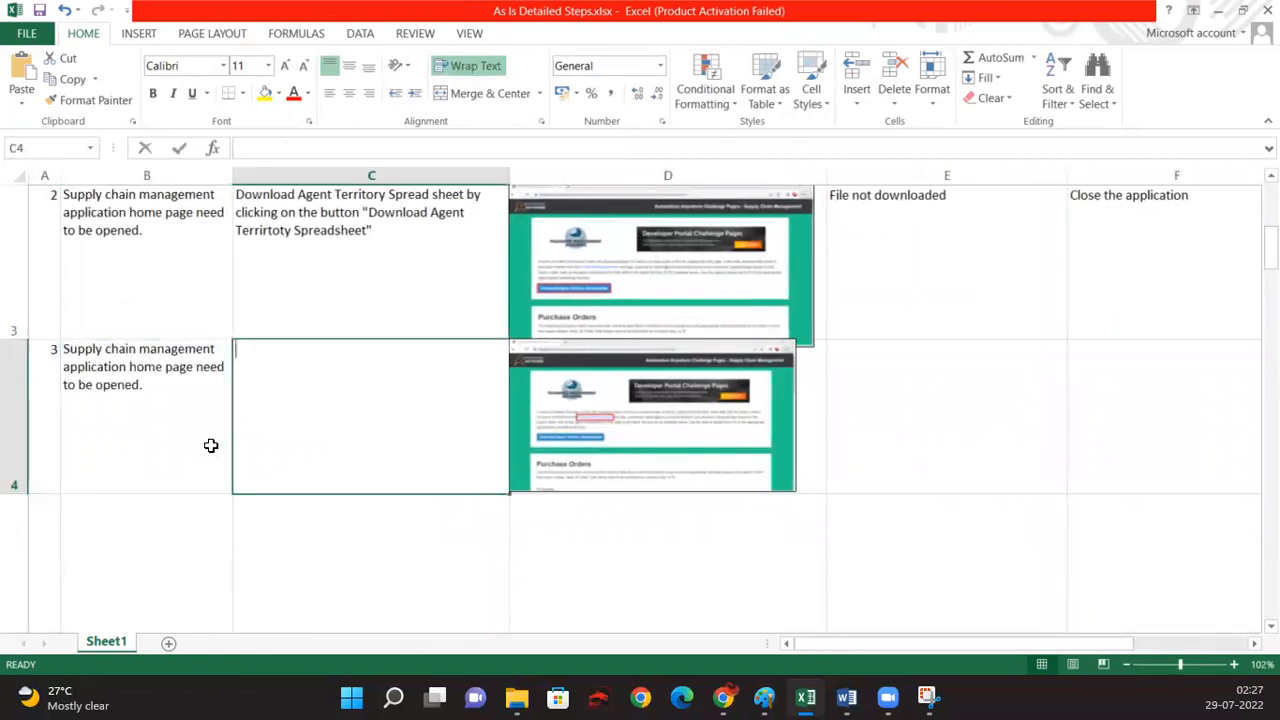
{"action": "type", "text": "k on "}
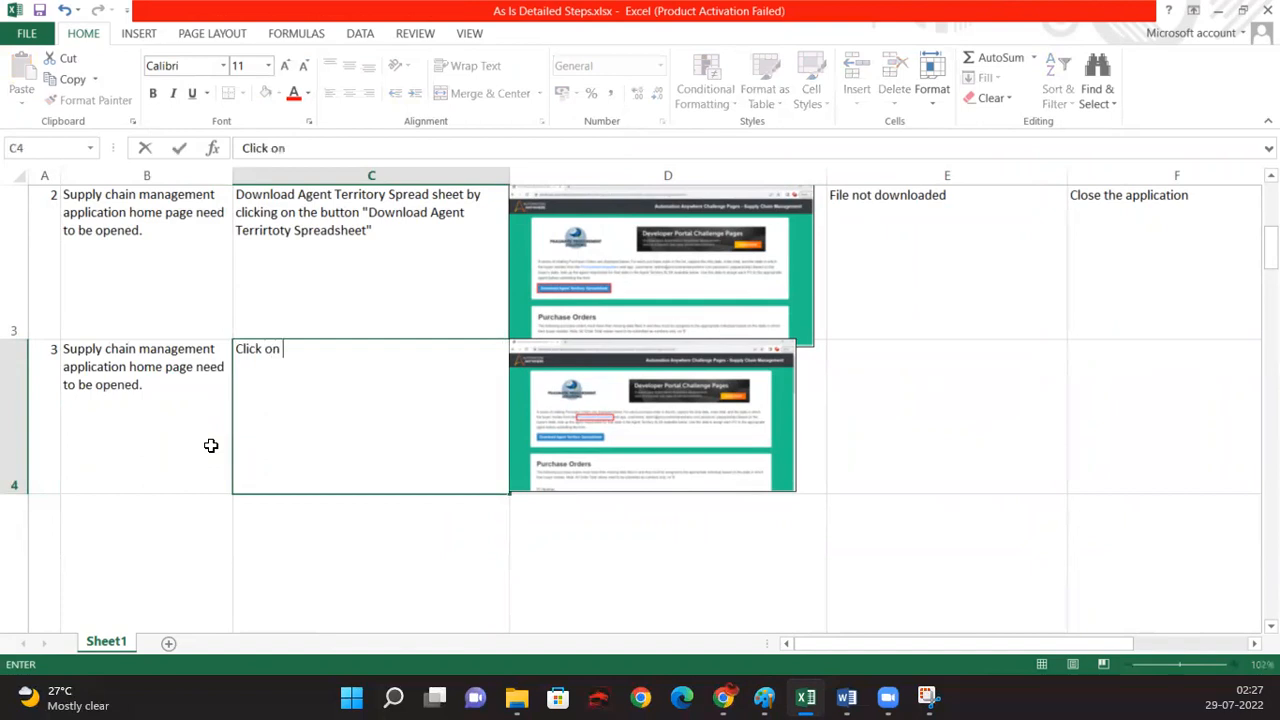
{"action": "type", "text": "\"Procurement Anywhere"}
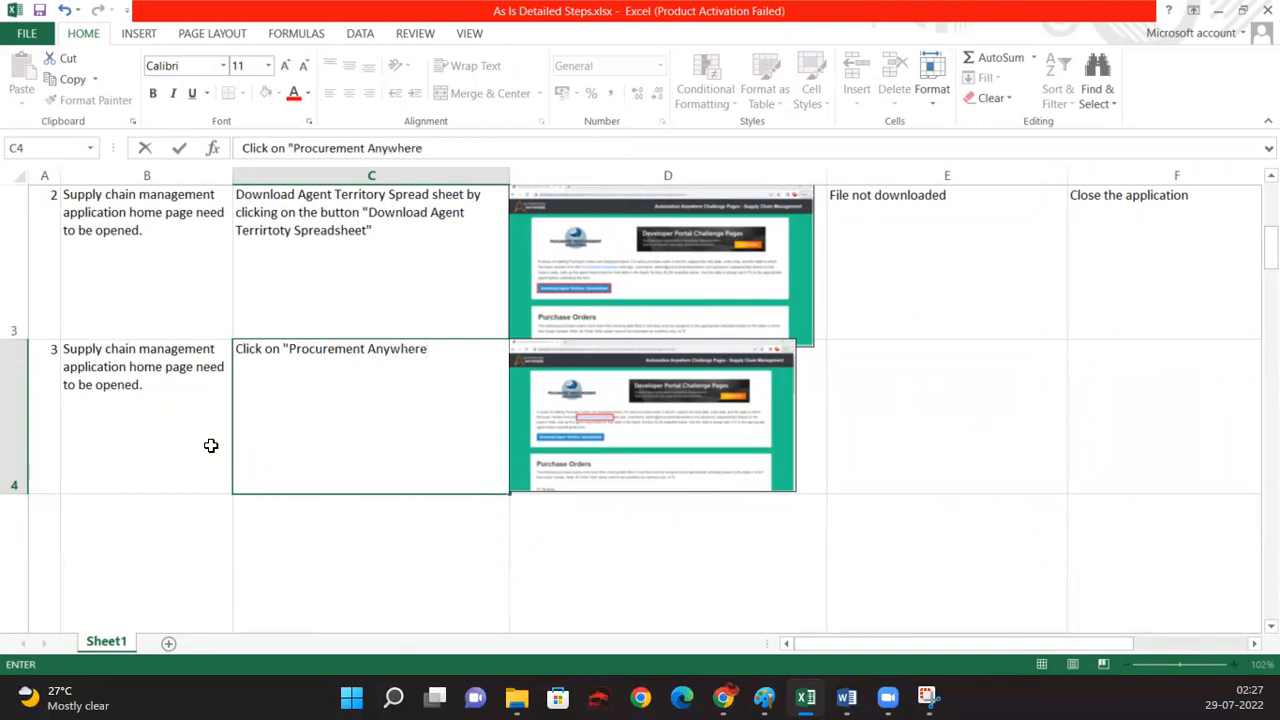
{"action": "type", "text": "\" hyperlink text"}
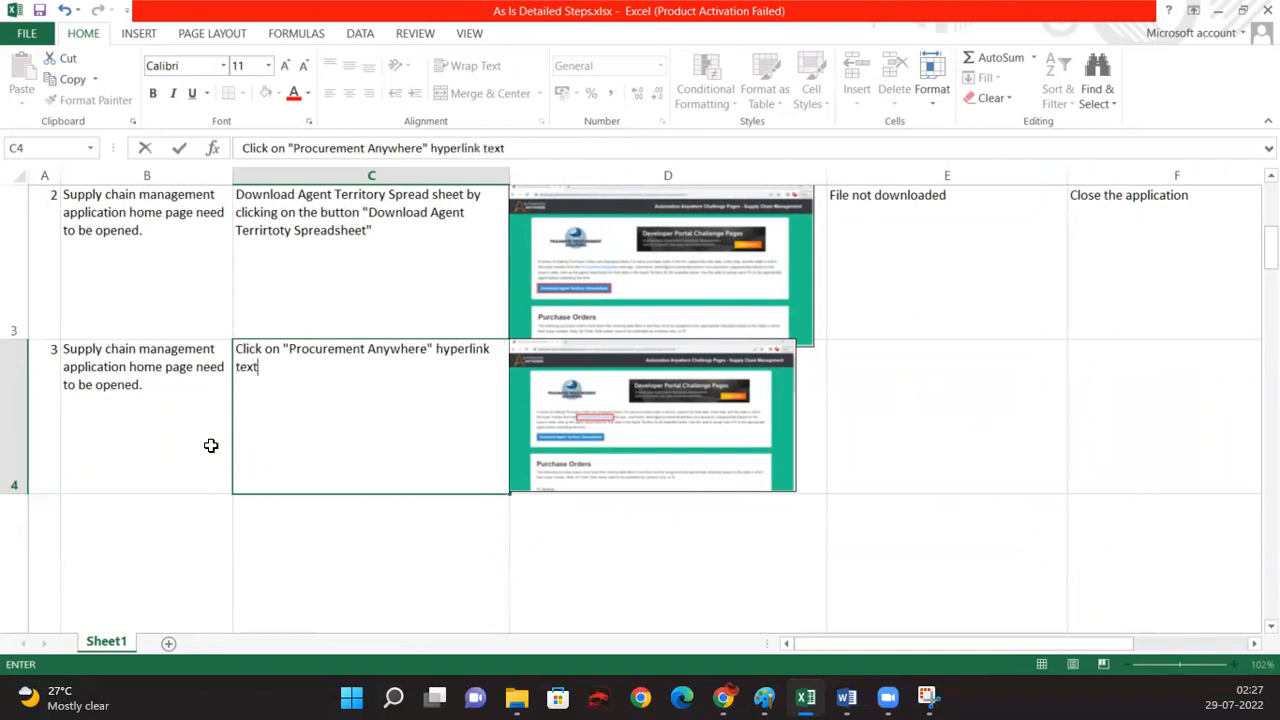
{"action": "type", "text": " to open Procure"}
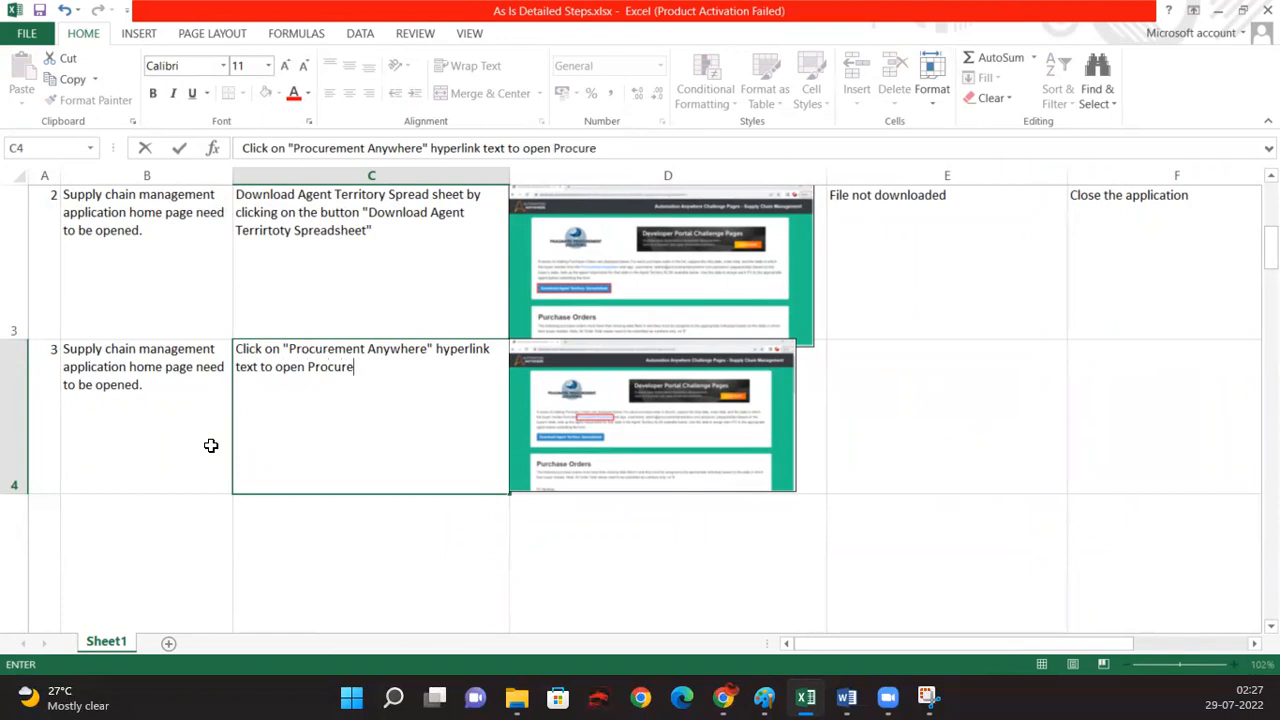
{"action": "type", "text": "ment Anywher"}
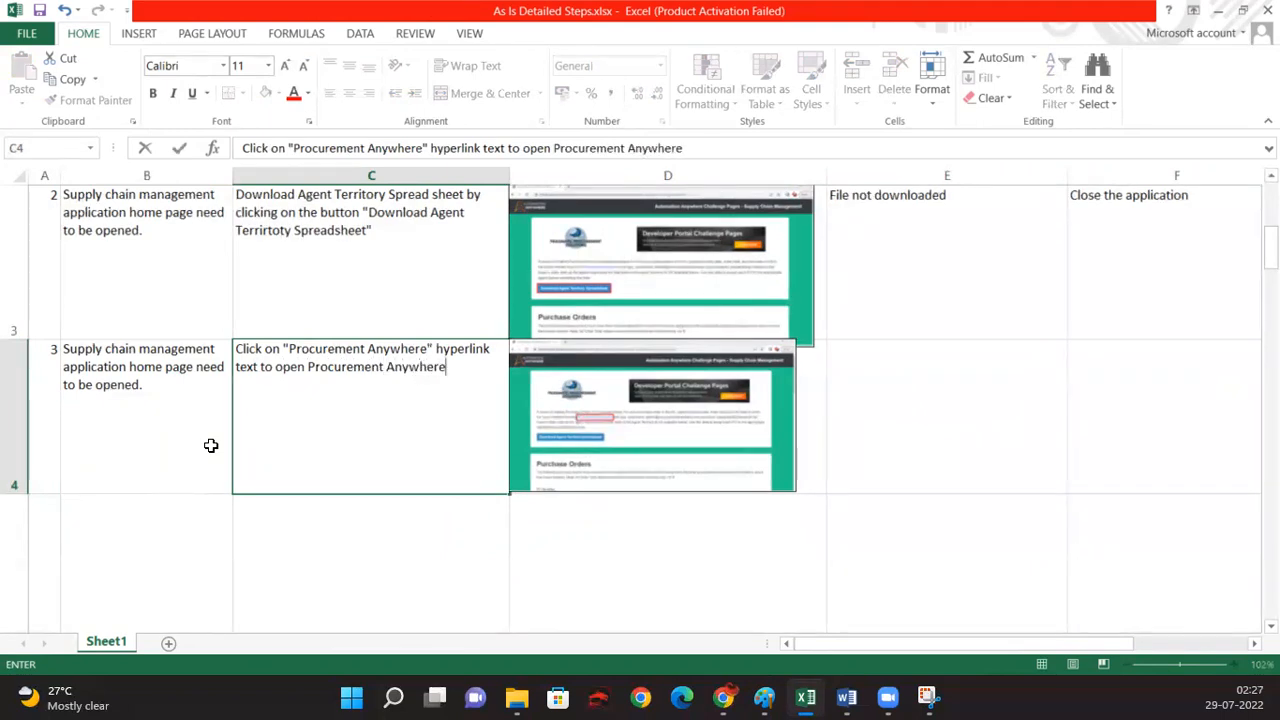
{"action": "type", "text": "e"}
{"action": "key", "text": "Return"}
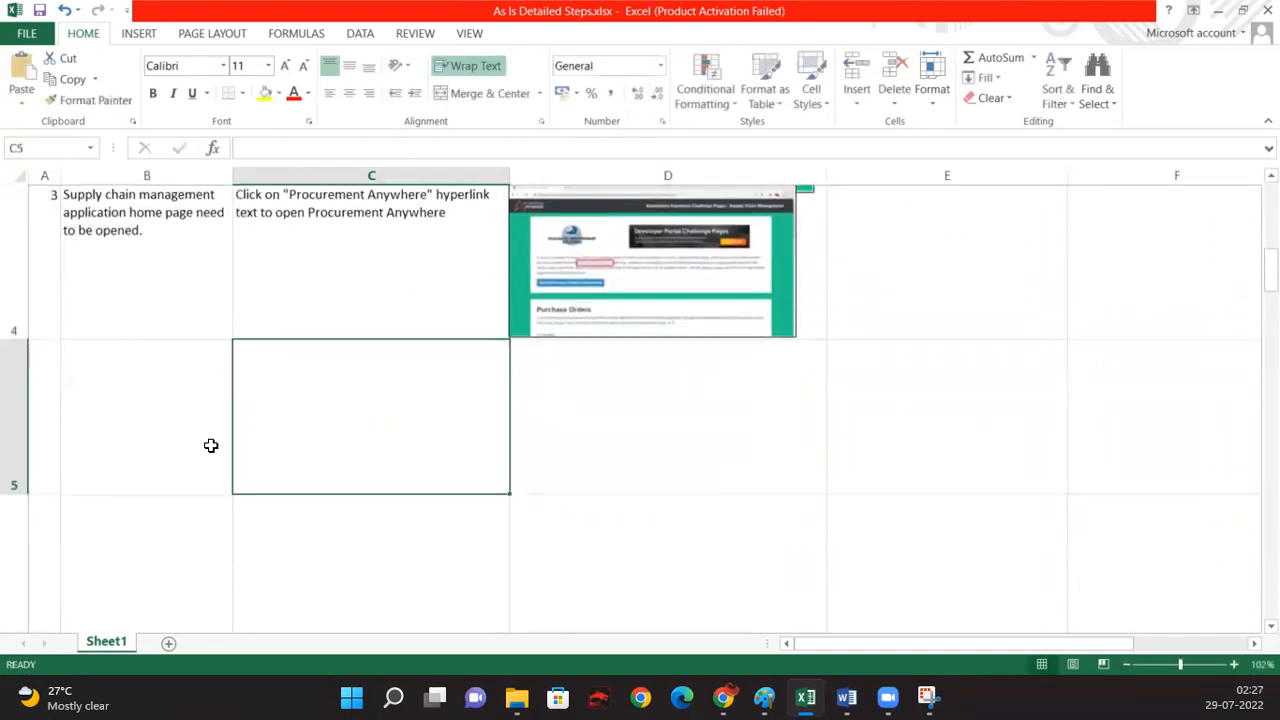
Step: Review the descriptions already entered for process steps 1 to 3 in the Description column
{"action": "key", "text": "Up"}
{"action": "key", "text": "Up"}
{"action": "key", "text": "Up"}
{"action": "key", "text": "Up"}
{"action": "key", "text": "Down"}
{"action": "key", "text": "Down"}
{"action": "key", "text": "Down"}
{"action": "key", "text": "Down"}
{"action": "key", "text": "Up"}
{"action": "key", "text": "Up"}
{"action": "key", "text": "Up"}
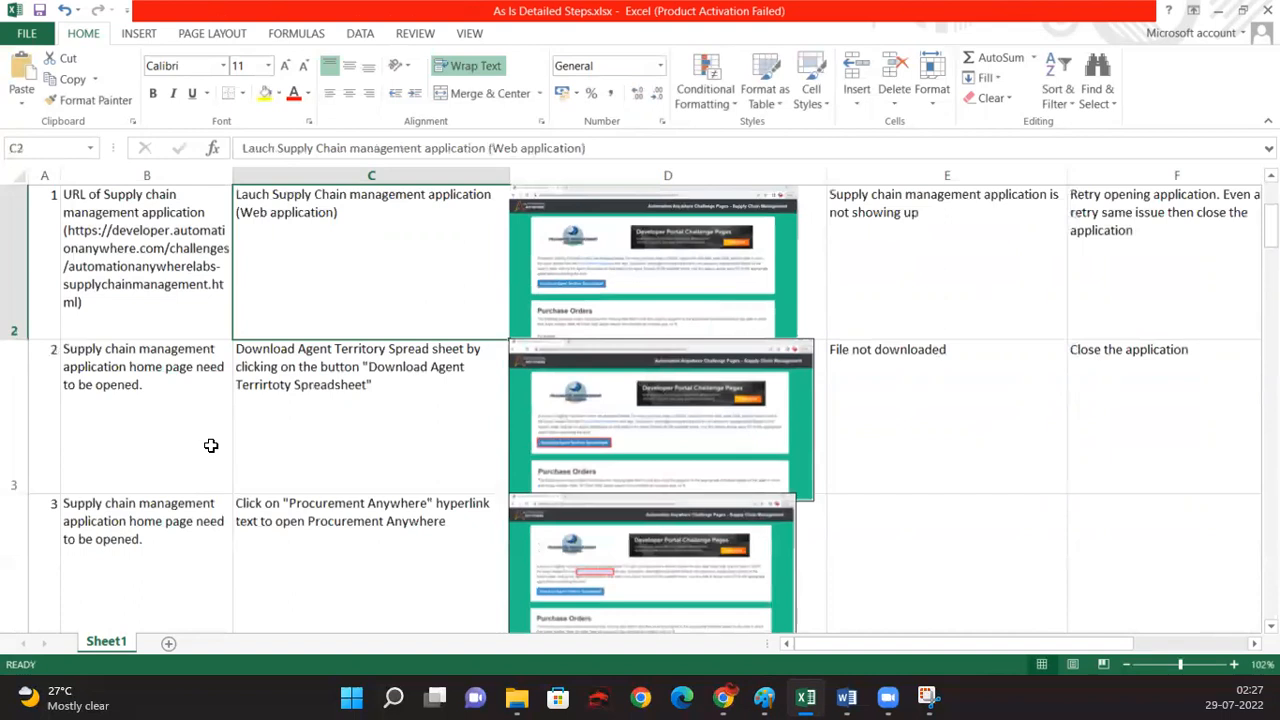
Step: Enter the exception 'Procurement anywhere application is not showing up' in Exception Handling cell E4
{"action": "left_click", "coordinate": [971, 552]}
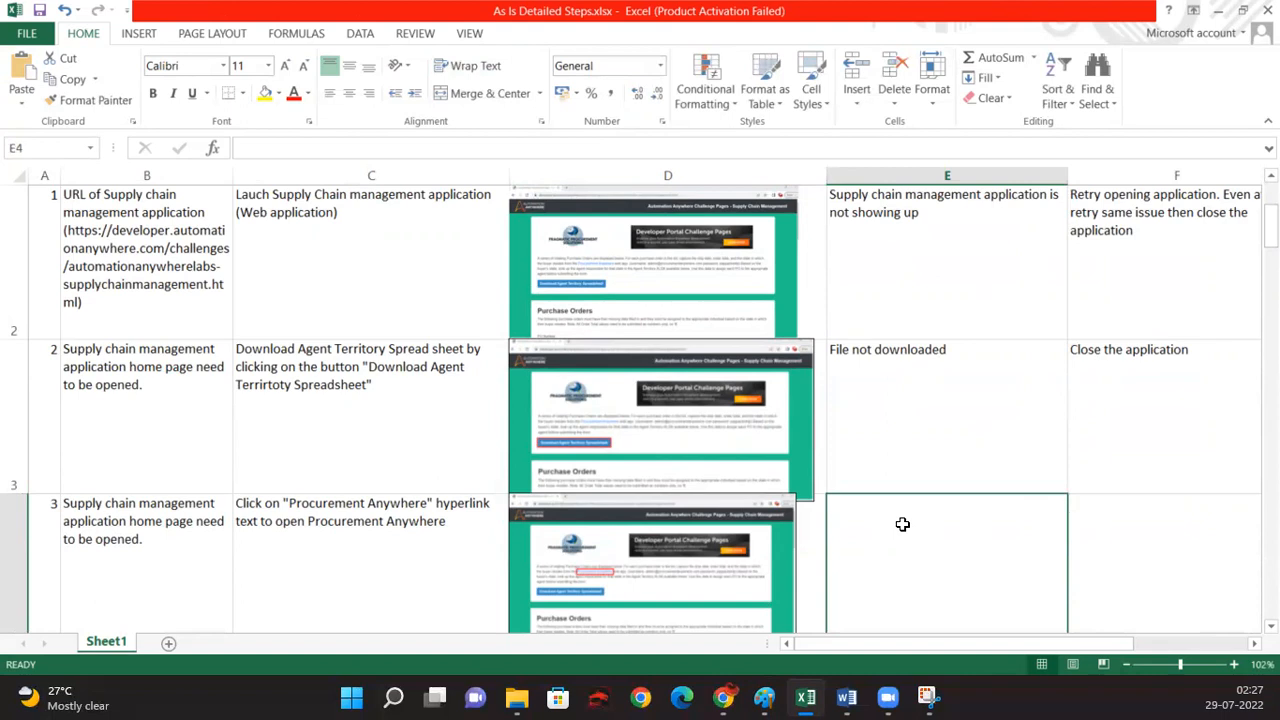
{"action": "type", "text": "Pro"}
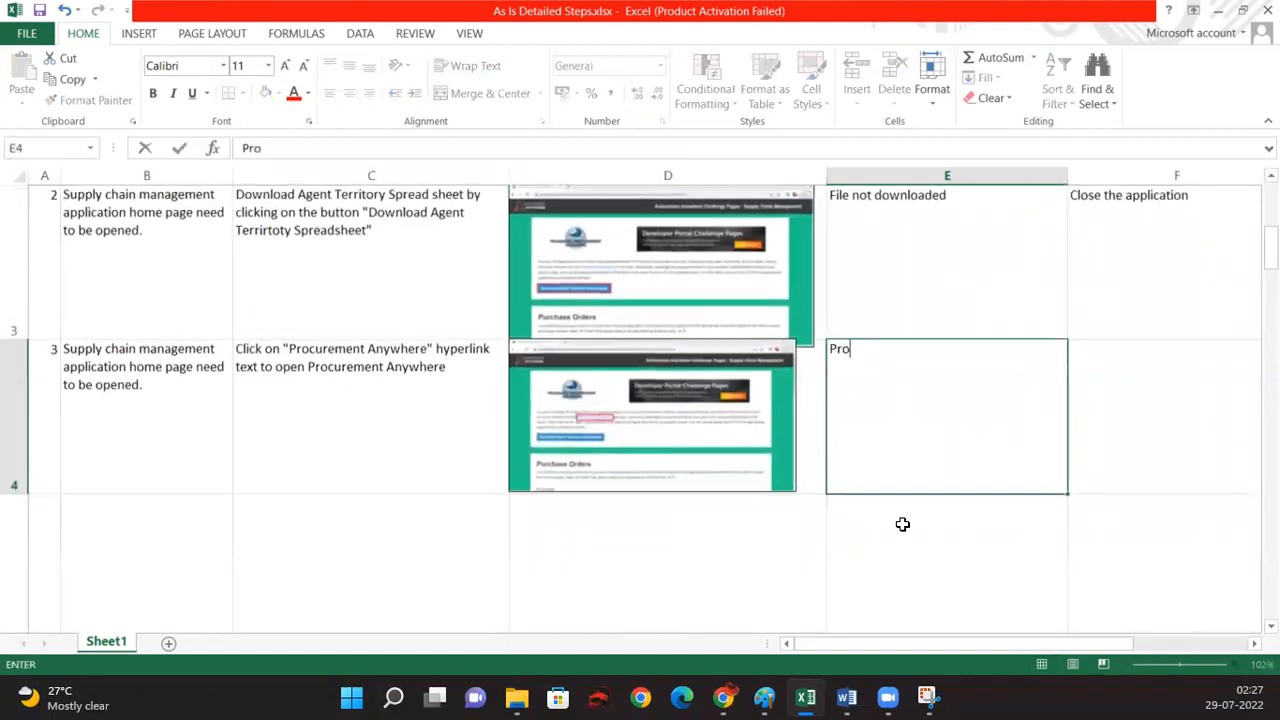
{"action": "type", "text": "curement anywh"}
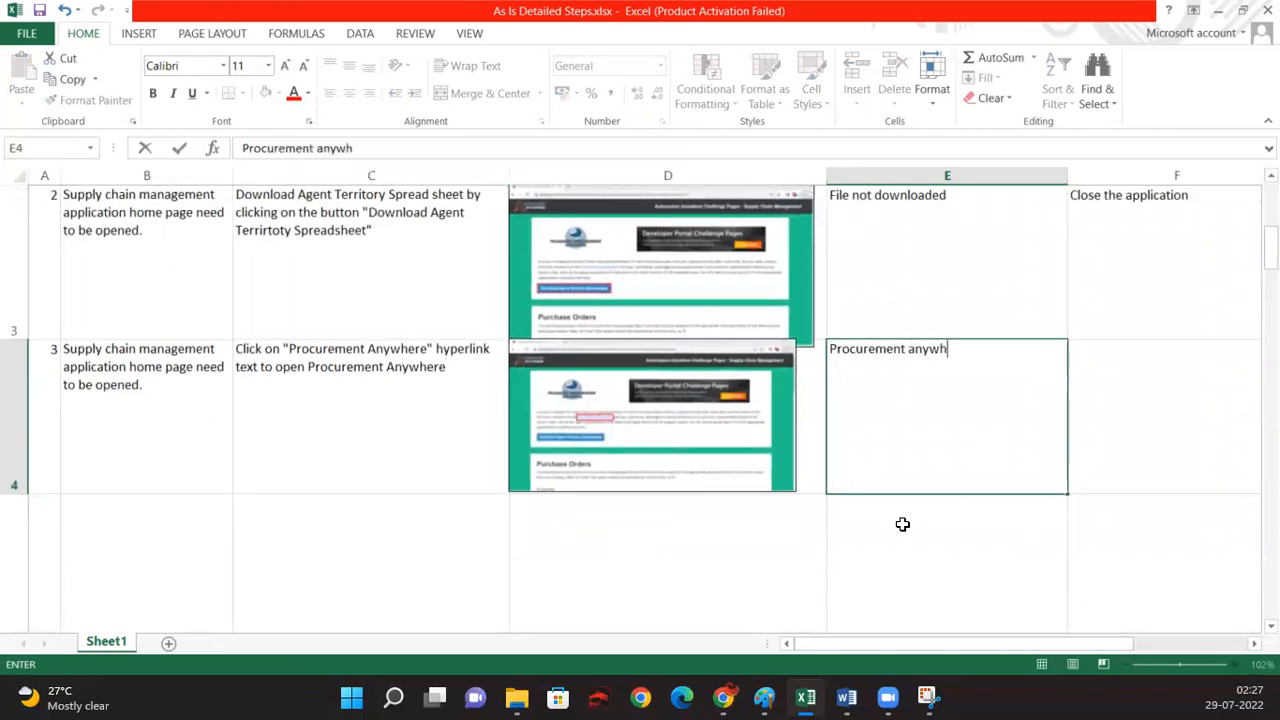
{"action": "type", "text": "ere applicat"}
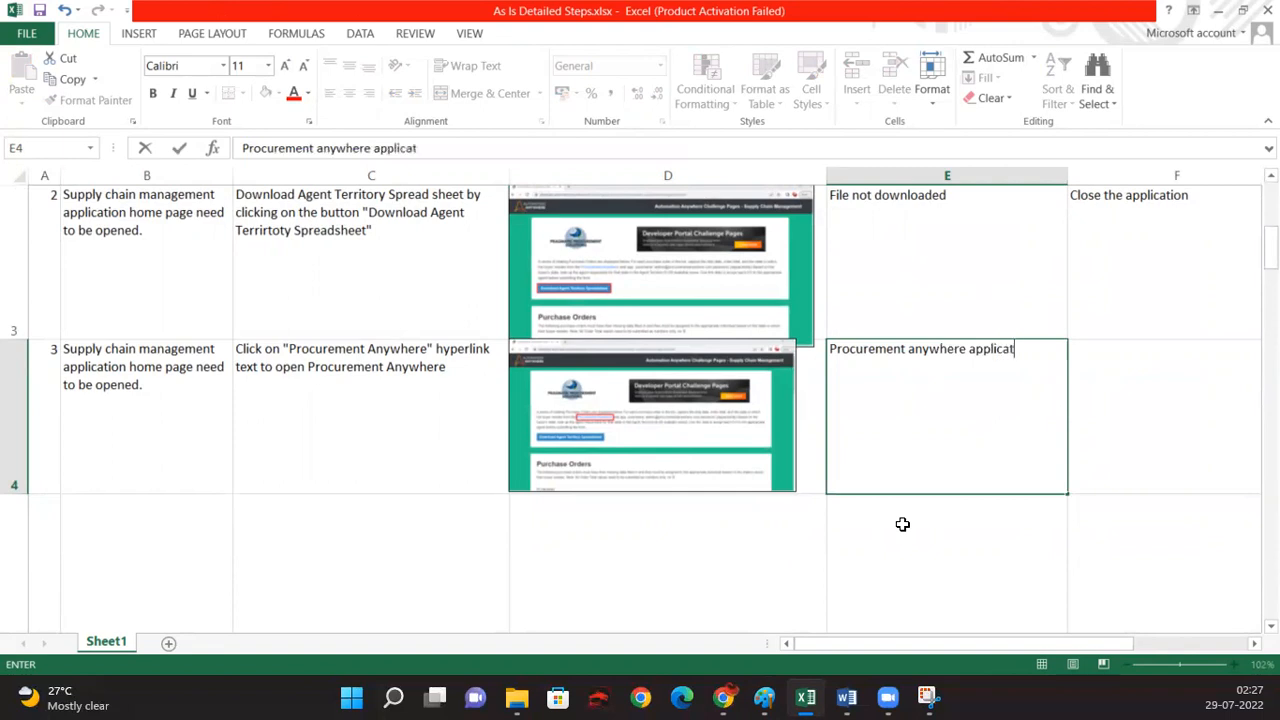
{"action": "type", "text": "ion is not"}
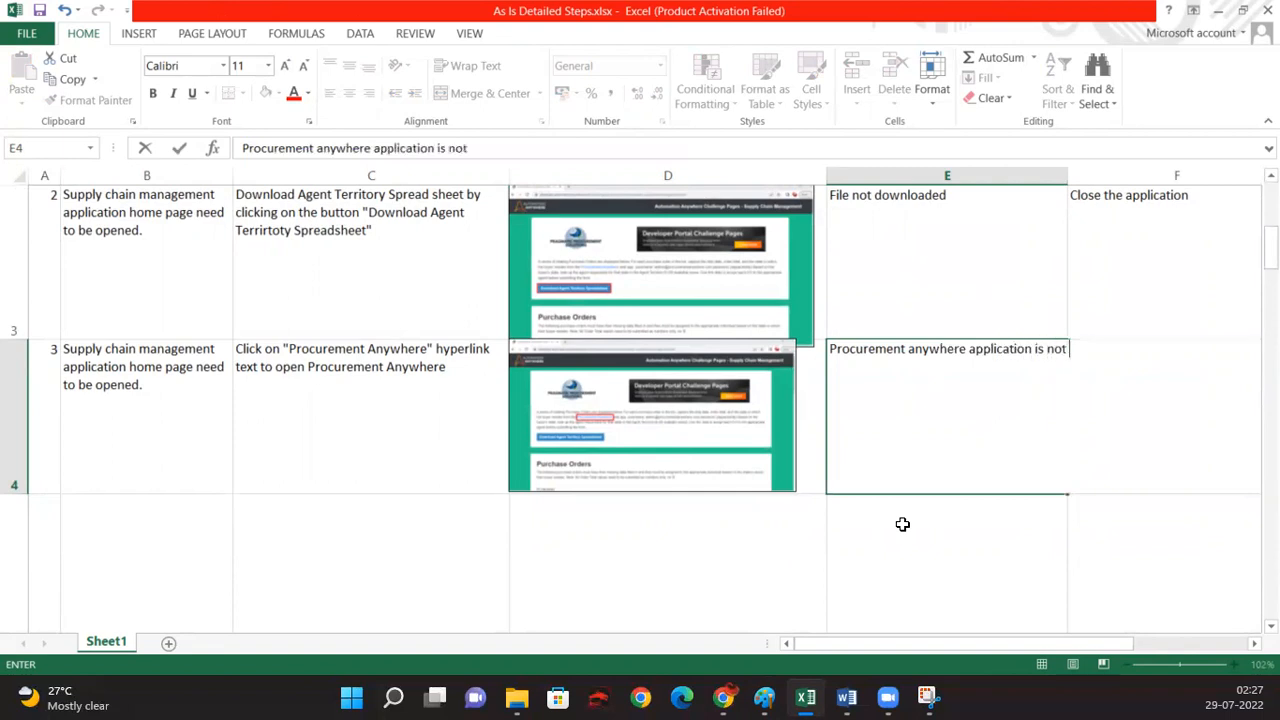
{"action": "type", "text": " showing up"}
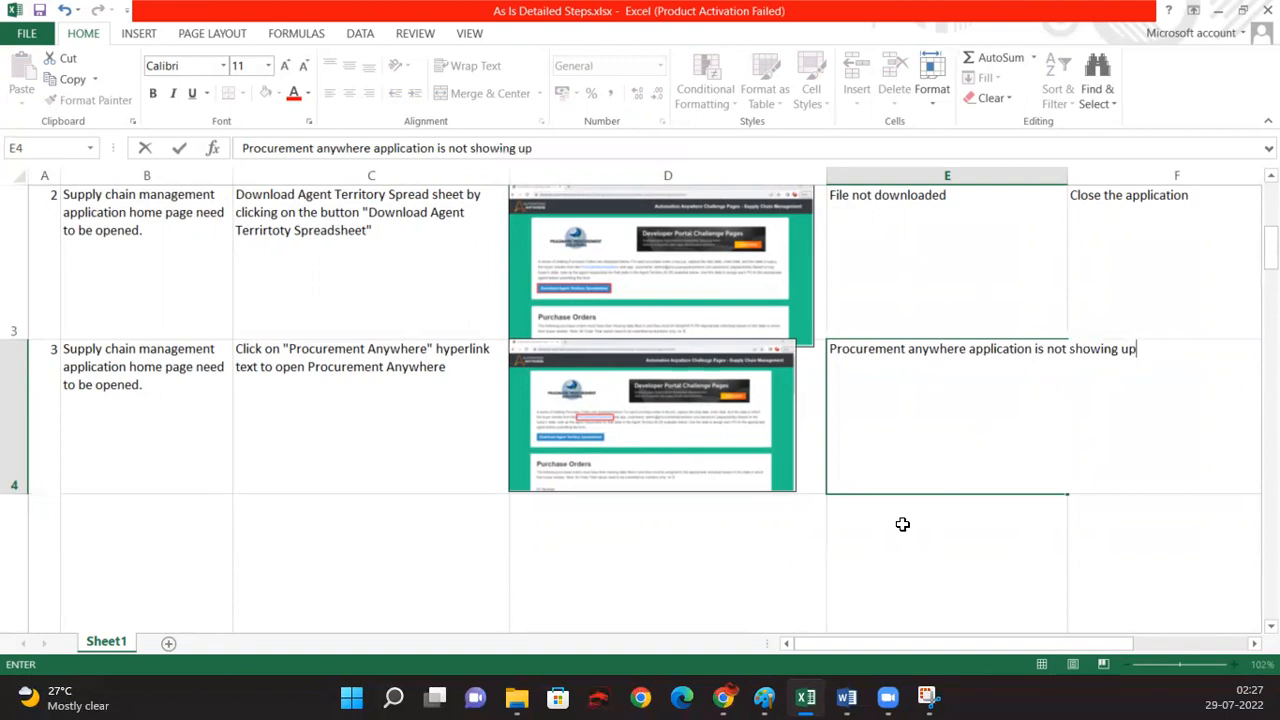
{"action": "key", "text": "Return"}
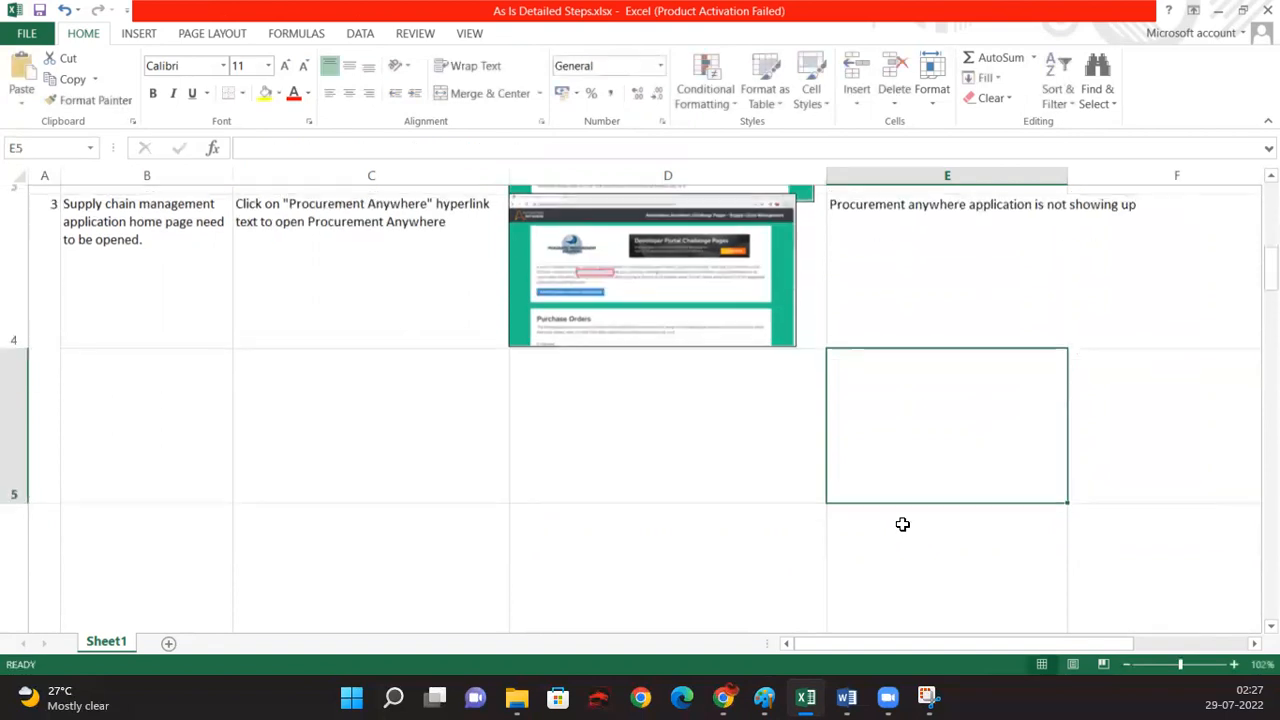
Step: Wrap the text of the whole Exception Handling column E
{"action": "key", "text": "Up"}
{"action": "key", "text": "Up"}
{"action": "key", "text": "Up"}
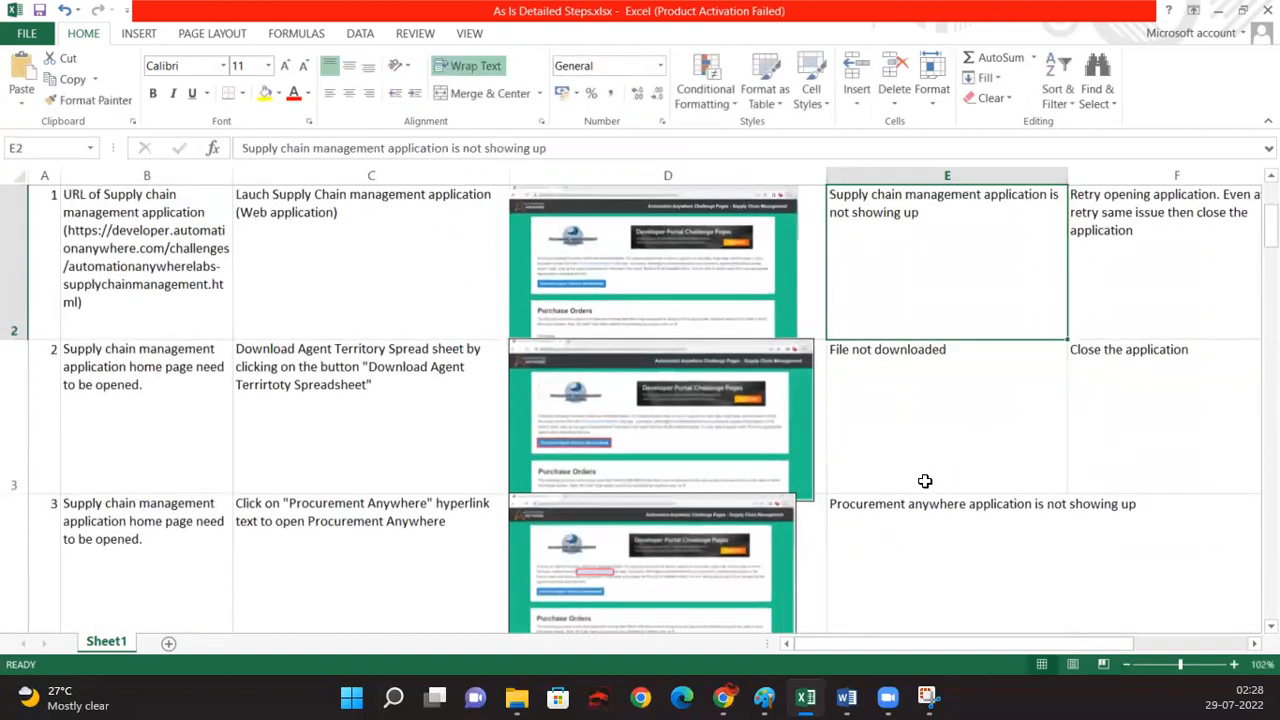
{"action": "left_click", "coordinate": [938, 175]}
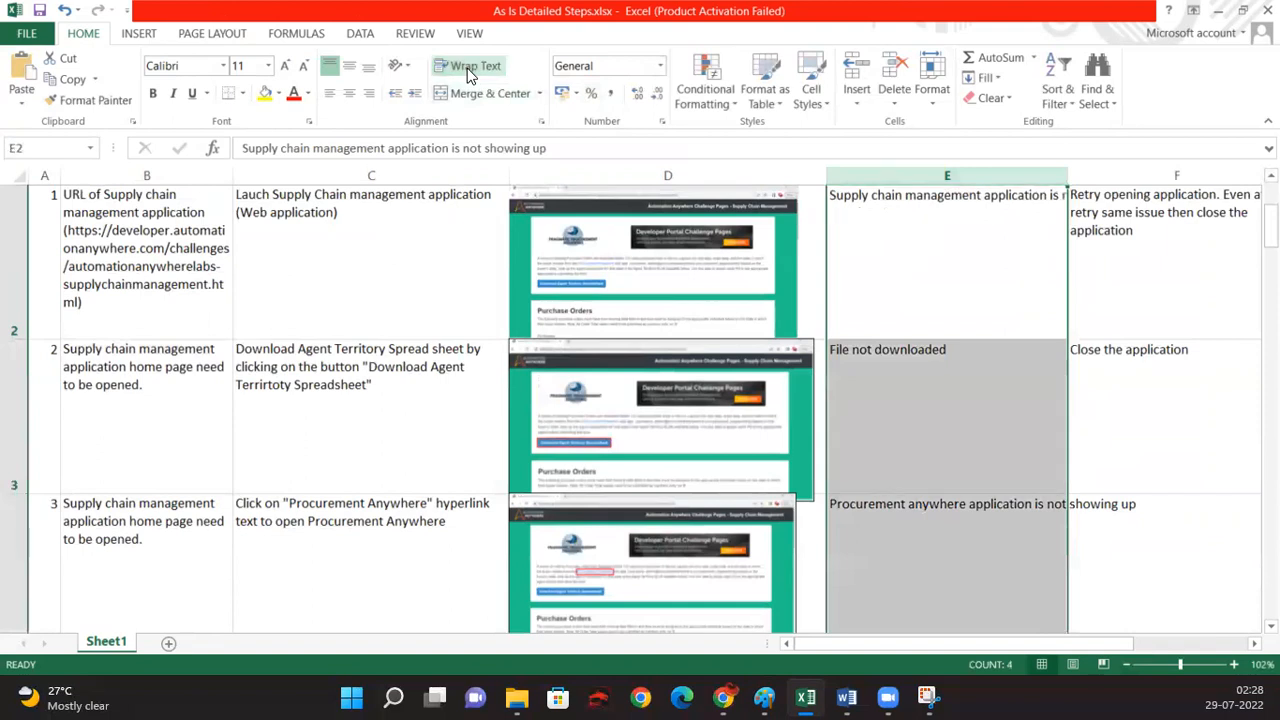
{"action": "left_click", "coordinate": [474, 72]}
Step: Enter 'Close Both the applications' as the possible action in cell F4
{"action": "left_click", "coordinate": [1153, 528]}
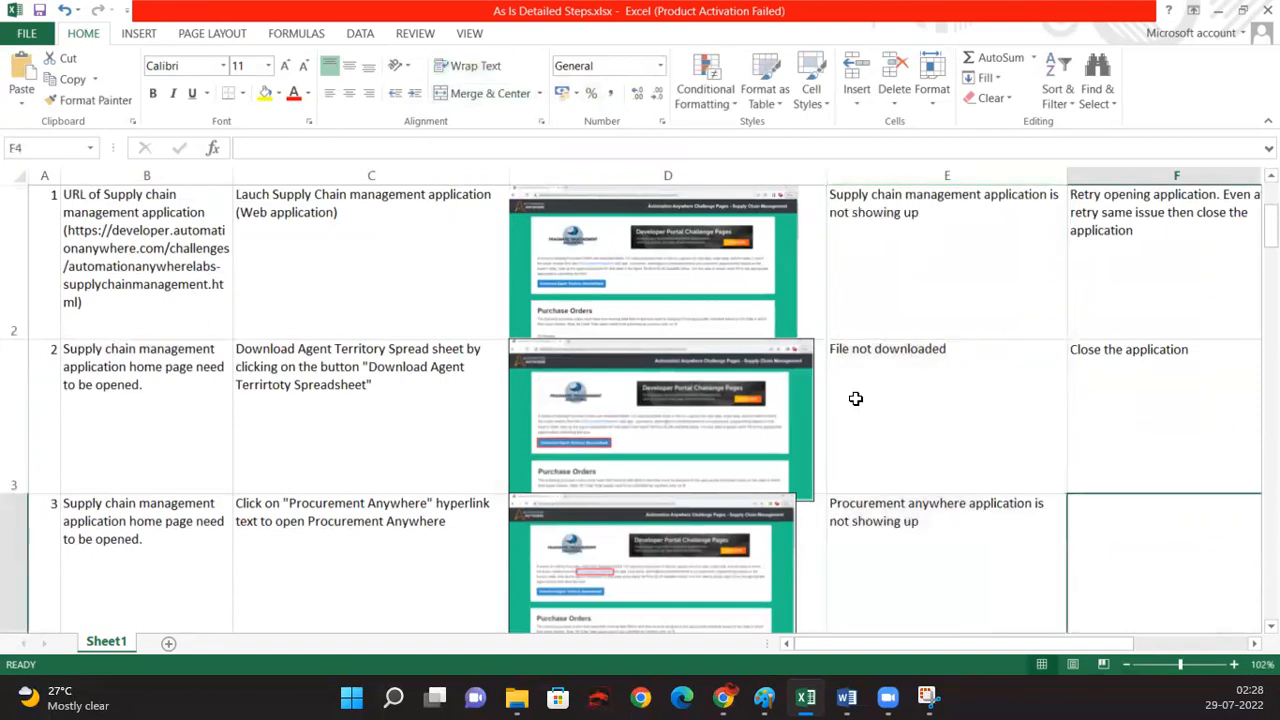
{"action": "scroll", "coordinate": [852, 395], "scroll_direction": "down", "scroll_amount": 2}
{"action": "scroll", "coordinate": [850, 398], "scroll_direction": "up", "scroll_amount": 3}
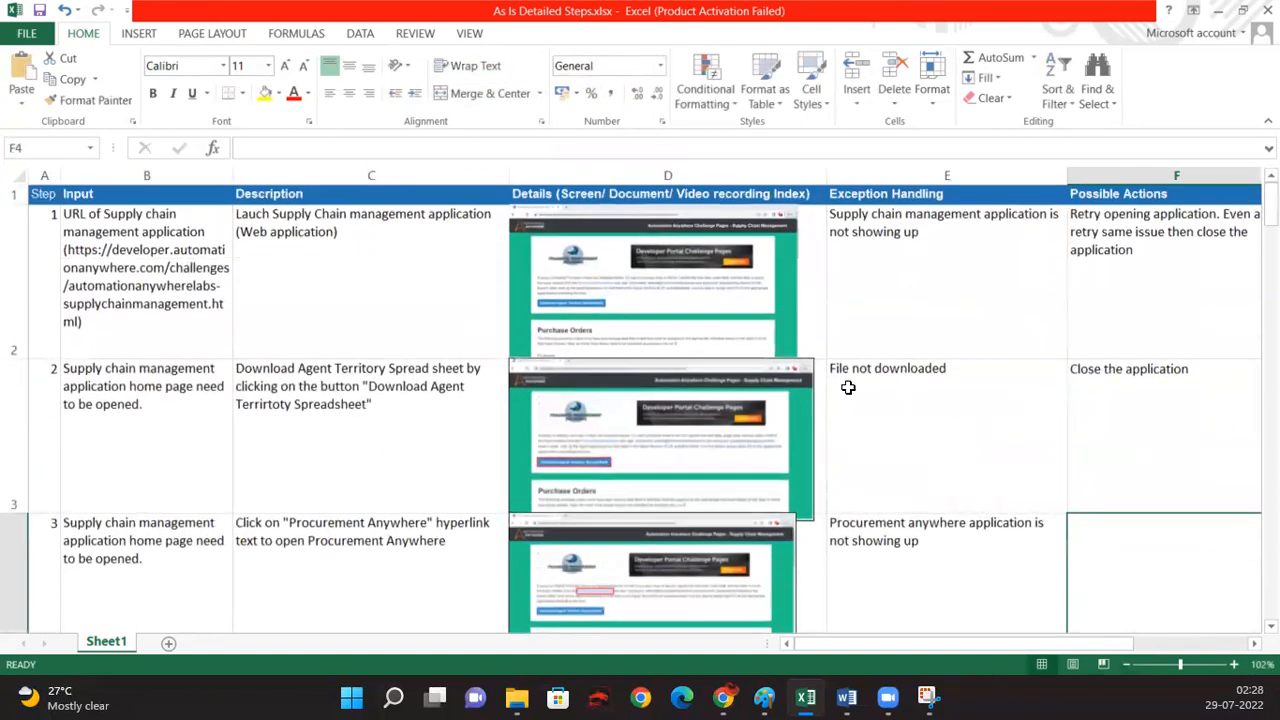
{"action": "type", "text": "Close "}
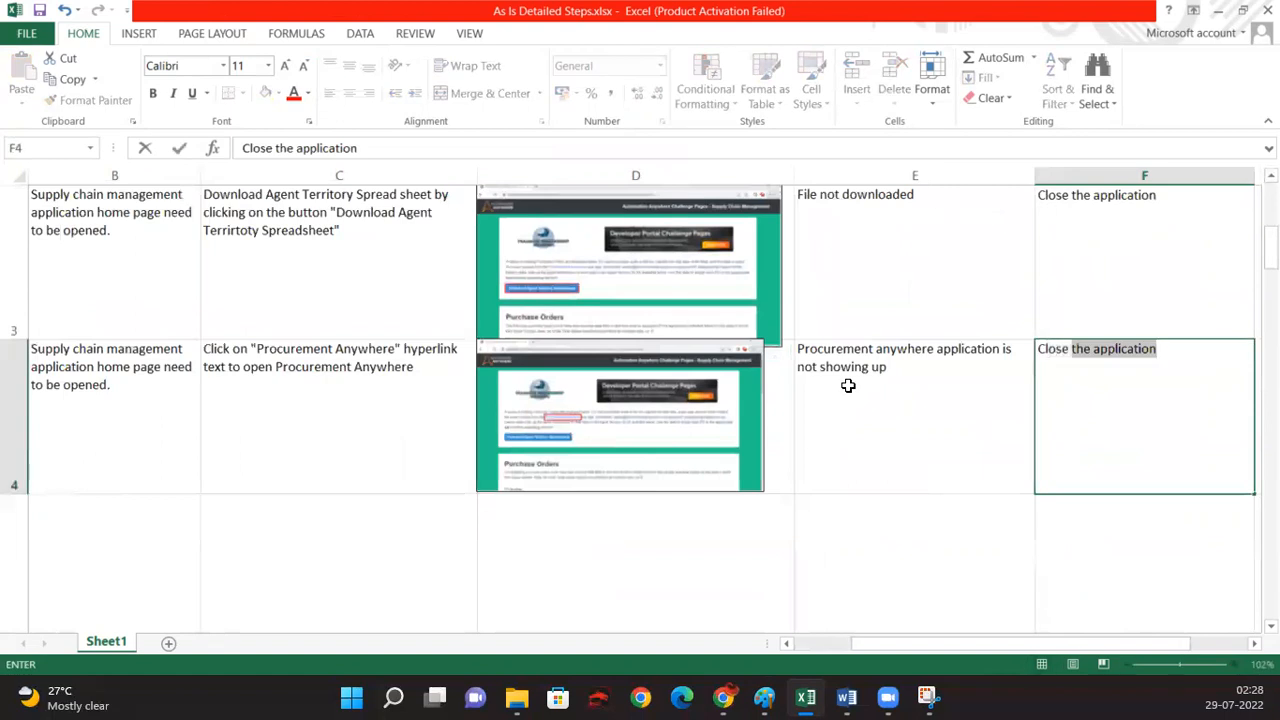
{"action": "type", "text": "Both the applications"}
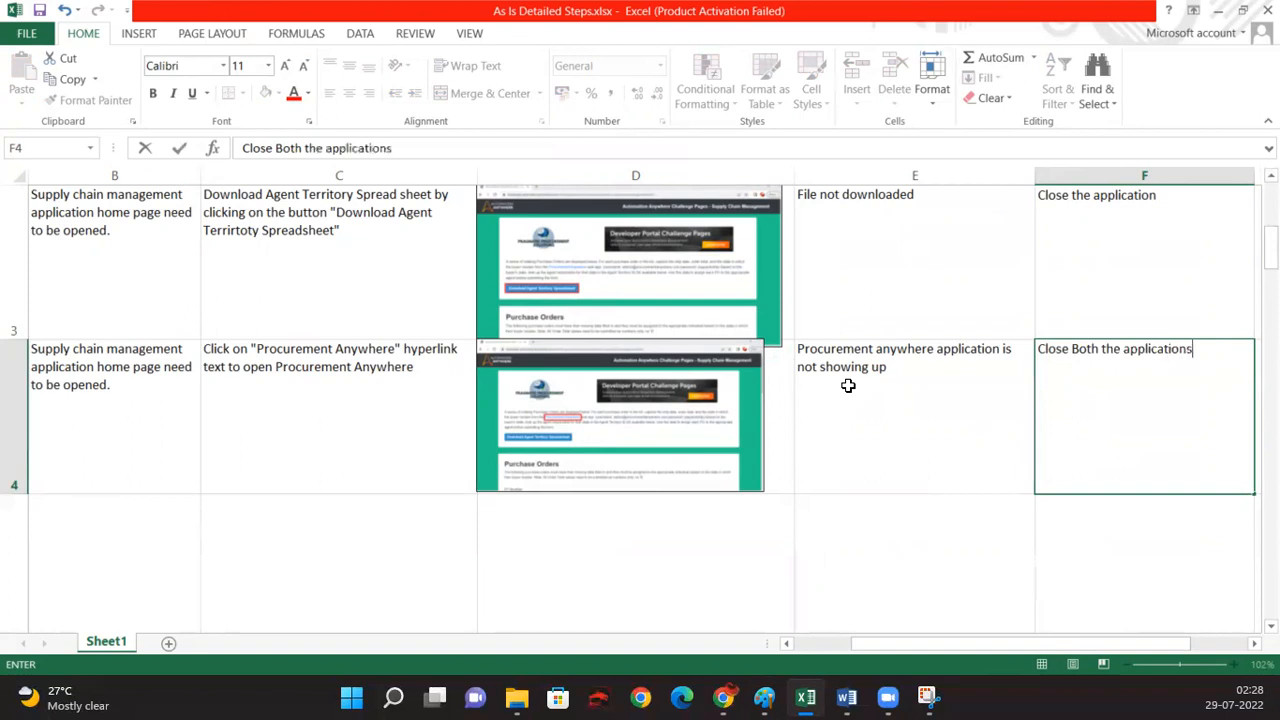
{"action": "key", "text": "Return"}
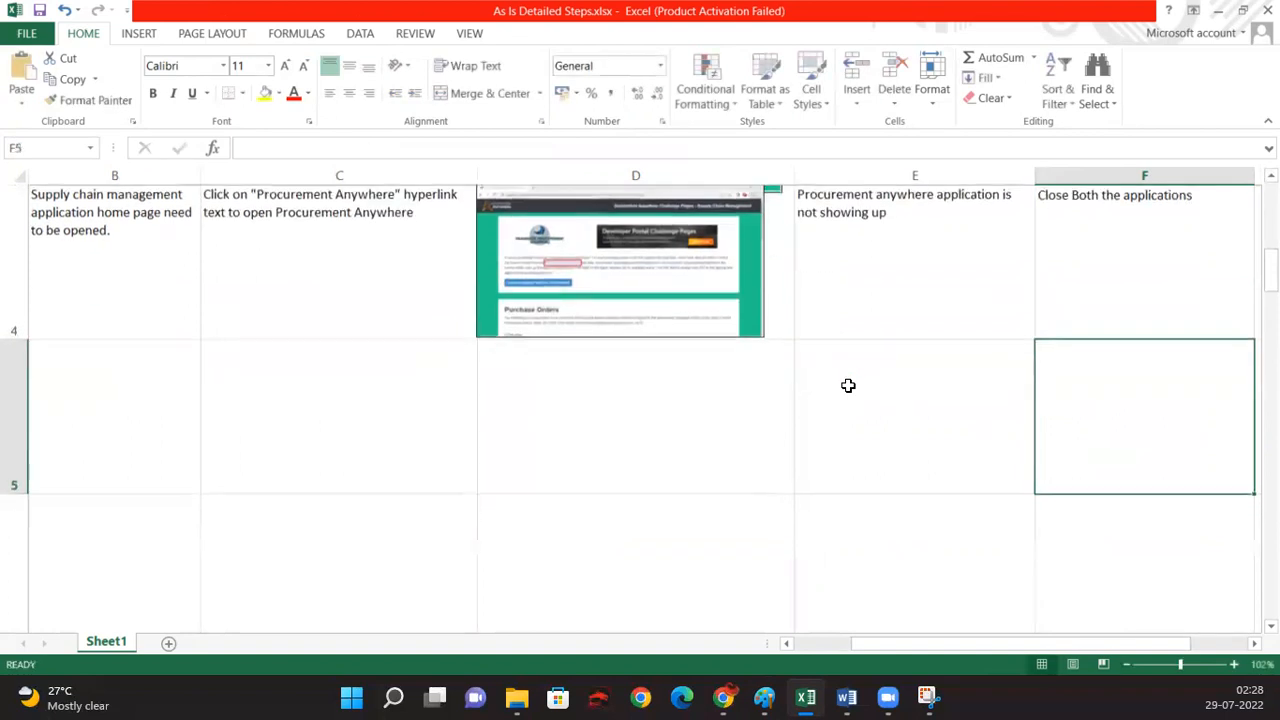
Step: Enter step number 4 in cell A5
{"action": "key", "text": "Left"}
{"action": "key", "text": "Left"}
{"action": "key", "text": "Left"}
{"action": "key", "text": "Left"}
{"action": "key", "text": "Left"}
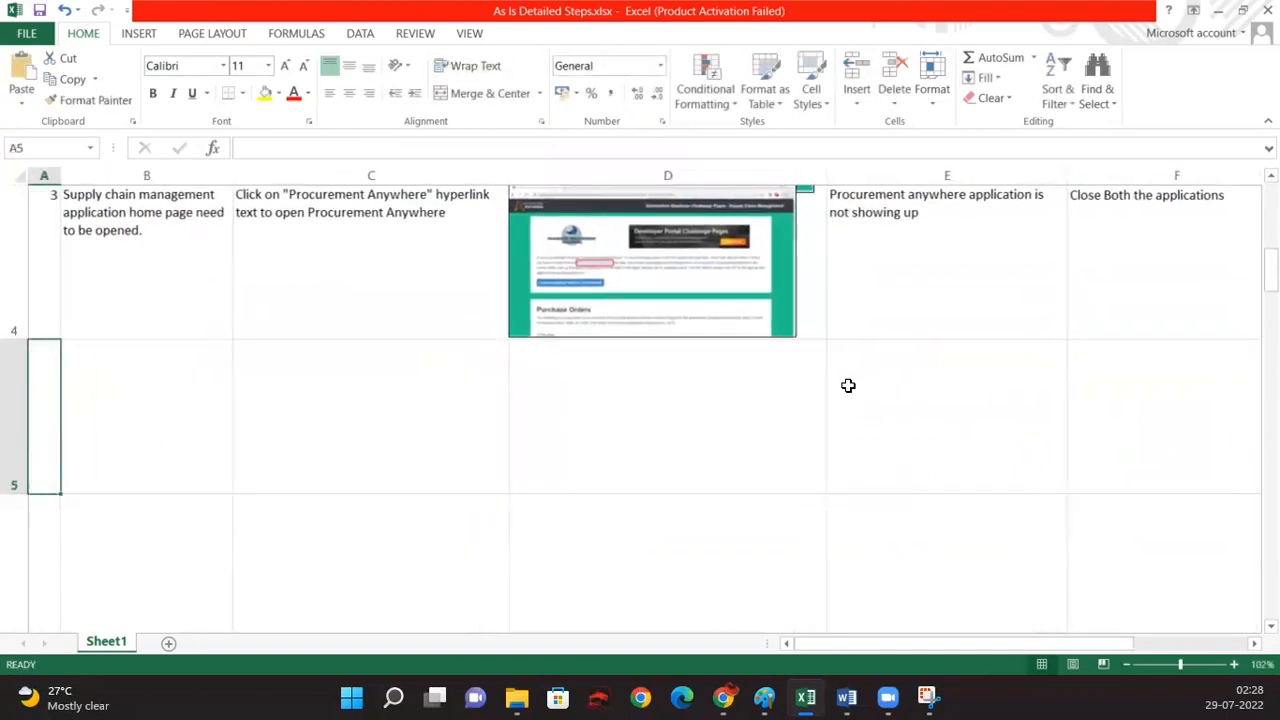
{"action": "key", "text": "Right"}
Step: Review the completed rows, particularly the Exception Handling and Possible Actions columns, and return to Input cell B5
{"action": "key", "text": "Up"}
{"action": "key", "text": "Up"}
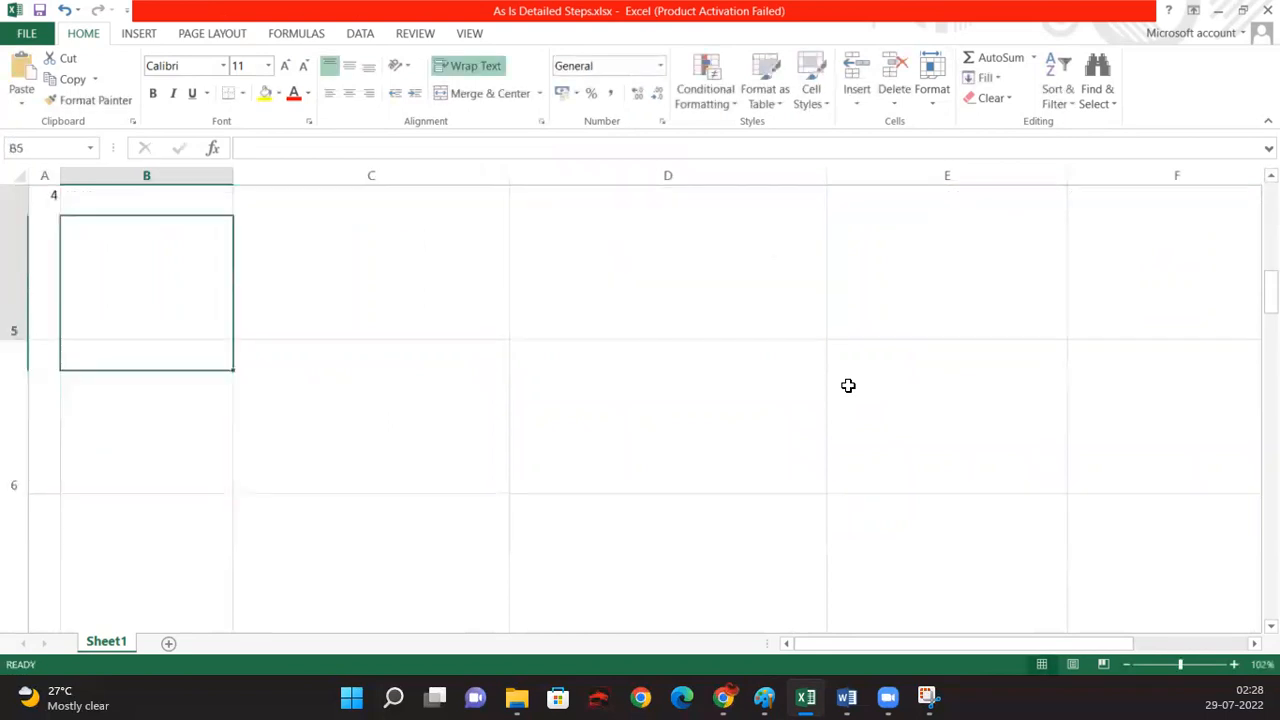
{"action": "key", "text": "Up"}
{"action": "key", "text": "Up"}
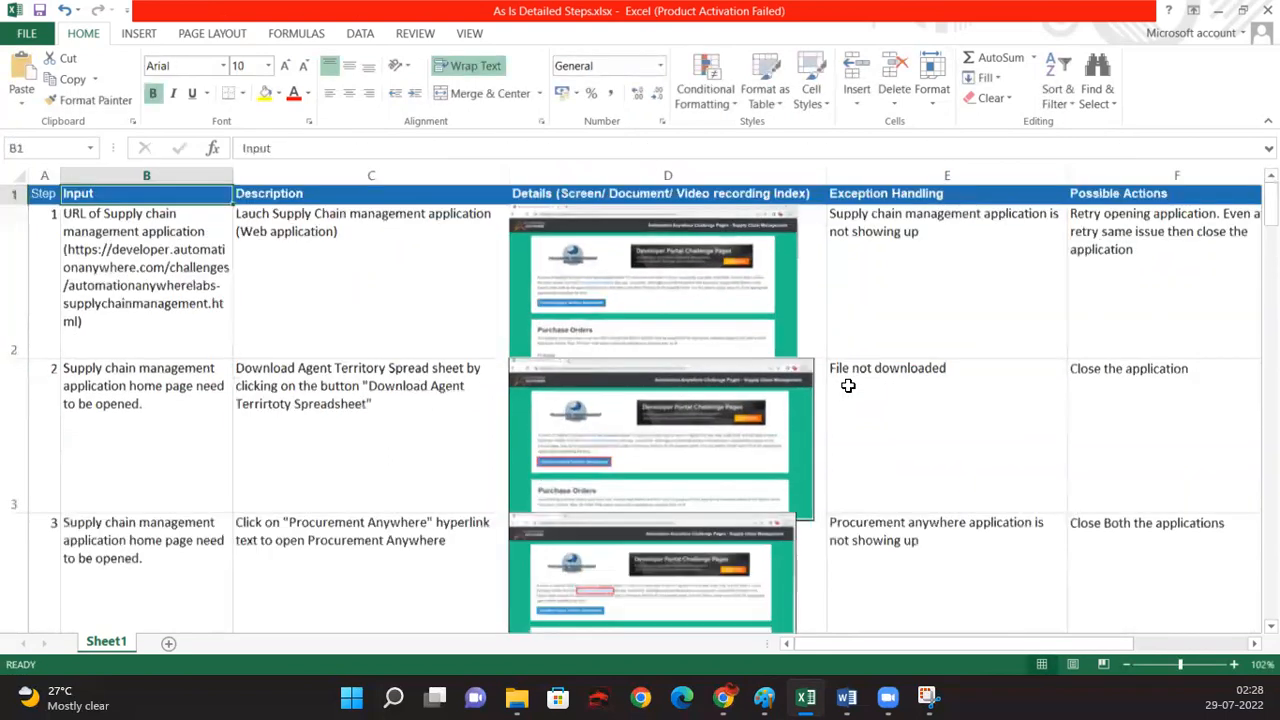
{"action": "left_click", "coordinate": [966, 172]}
{"action": "left_click", "coordinate": [1109, 168], "text": "ctrl"}
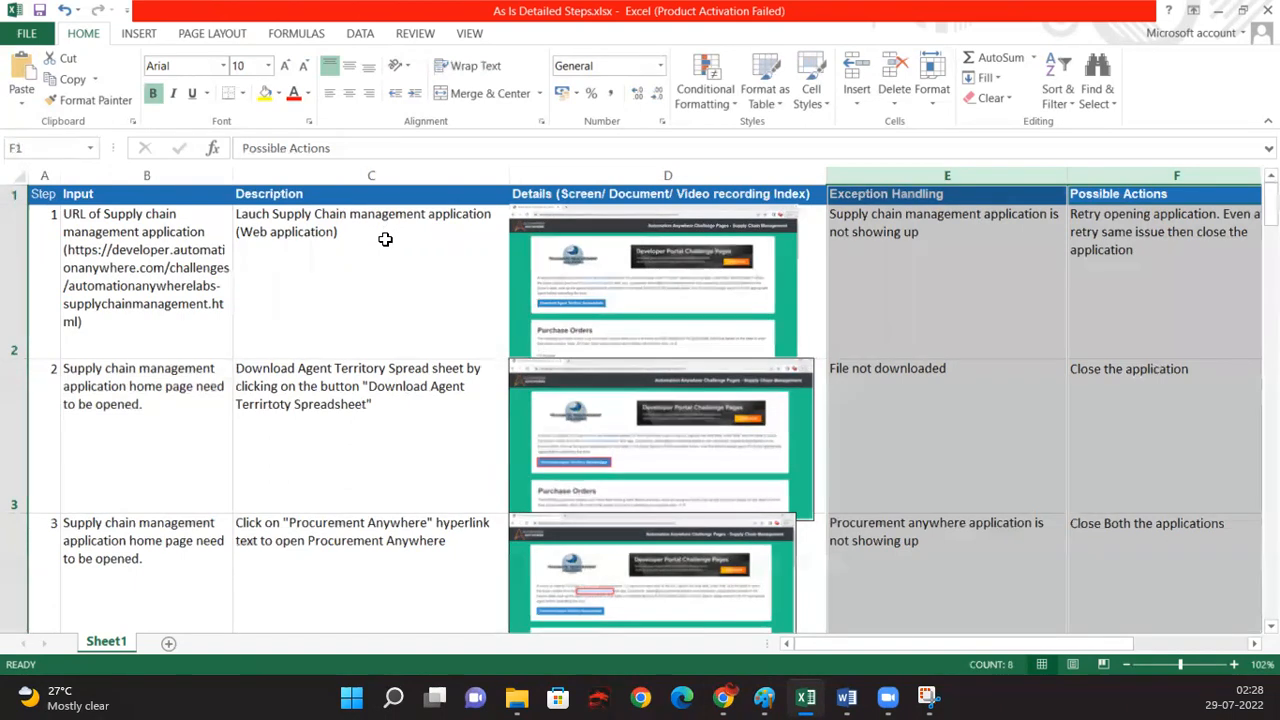
{"action": "scroll", "coordinate": [371, 294], "scroll_direction": "down", "scroll_amount": 1}
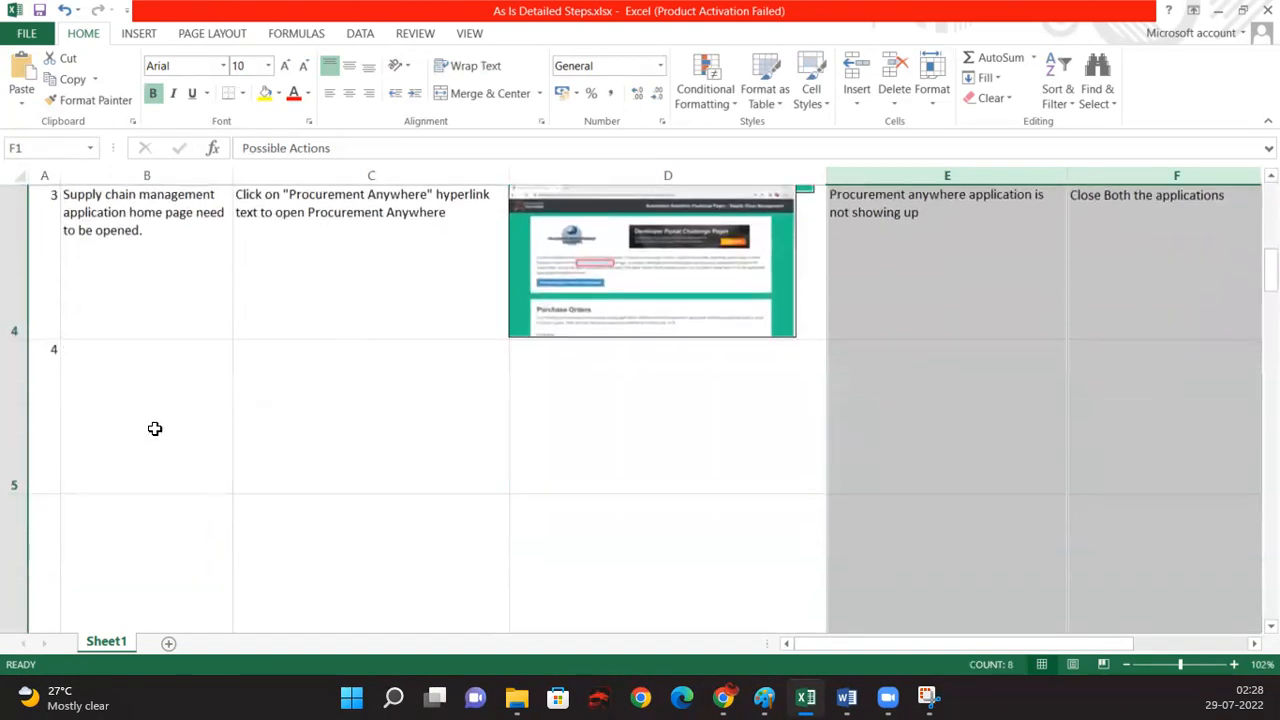
{"action": "left_click", "coordinate": [201, 406]}
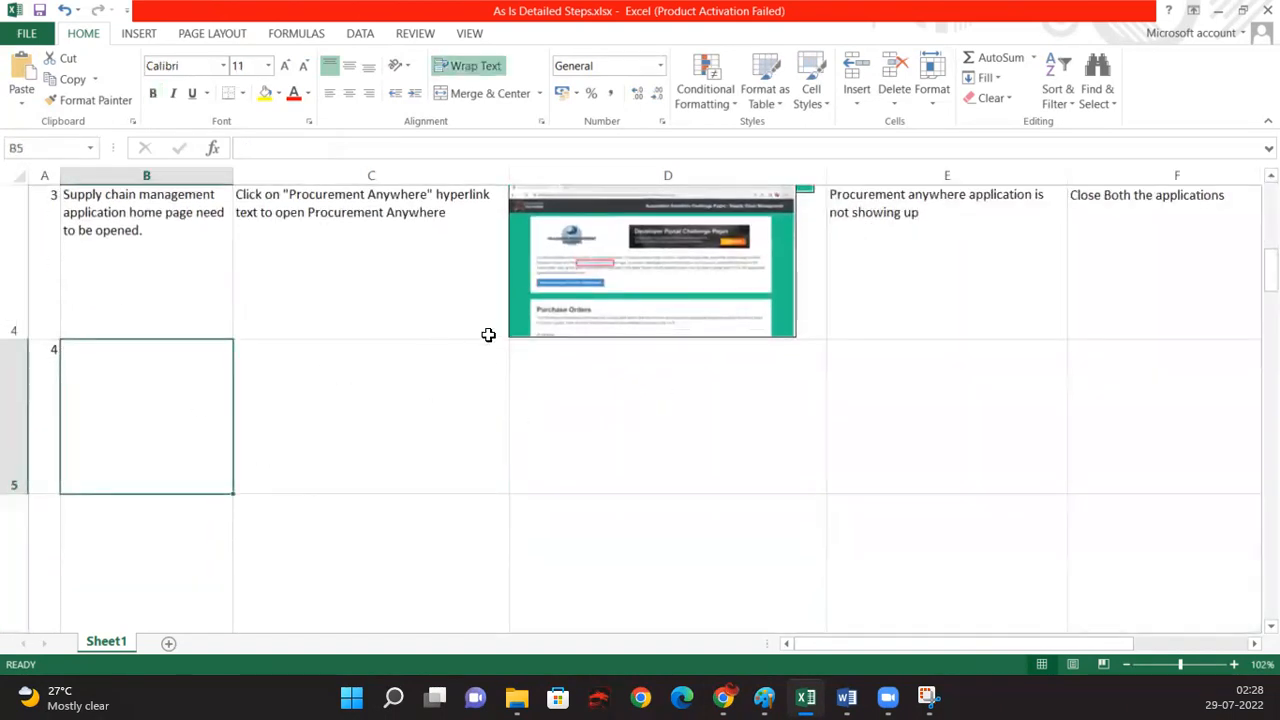
Step: Switch to the Supply Chain Management page in Chrome and examine the username and password given in the instructions
{"action": "left_click", "coordinate": [722, 697]}
{"action": "left_click_drag", "start_coordinate": [609, 349], "coordinate": [846, 349]}
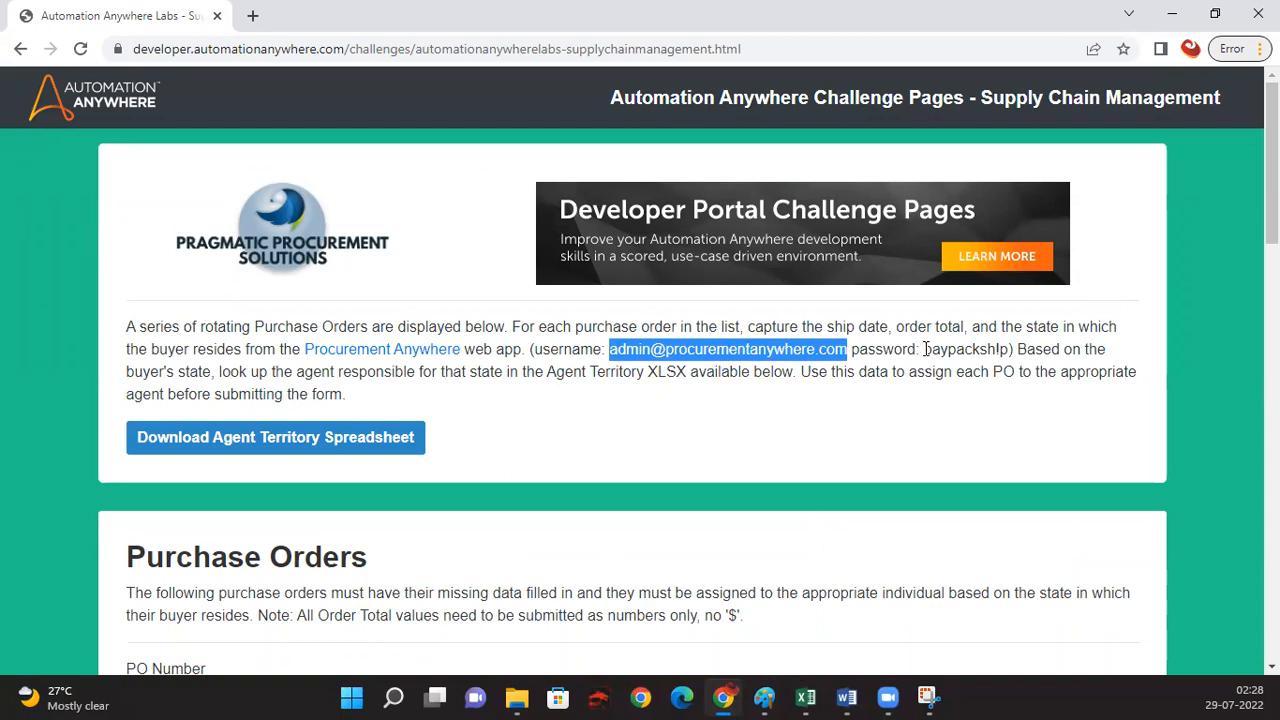
{"action": "left_click_drag", "start_coordinate": [924, 349], "coordinate": [1010, 349]}
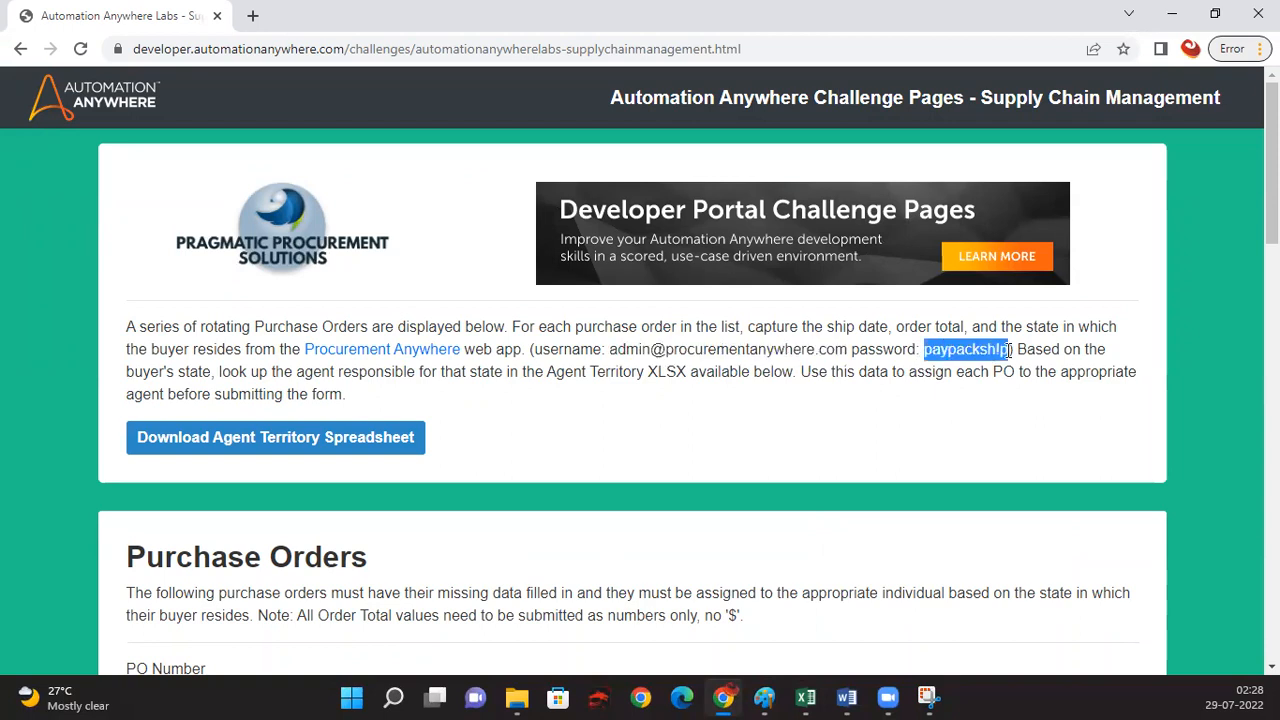
{"action": "left_click", "coordinate": [709, 391]}
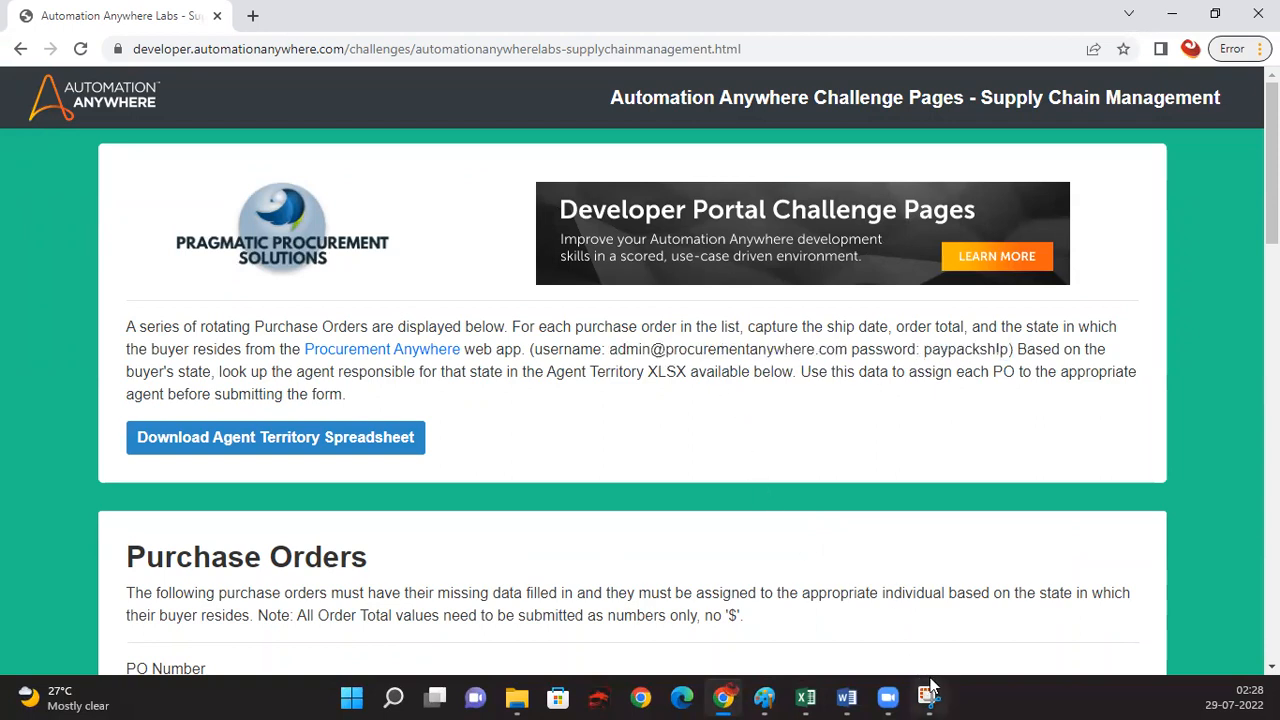
{"action": "left_click_drag", "start_coordinate": [610, 349], "coordinate": [848, 356]}
{"action": "left_click_drag", "start_coordinate": [924, 349], "coordinate": [1004, 351]}
{"action": "left_click", "coordinate": [926, 408]}
{"action": "mouse_move", "coordinate": [936, 697]}
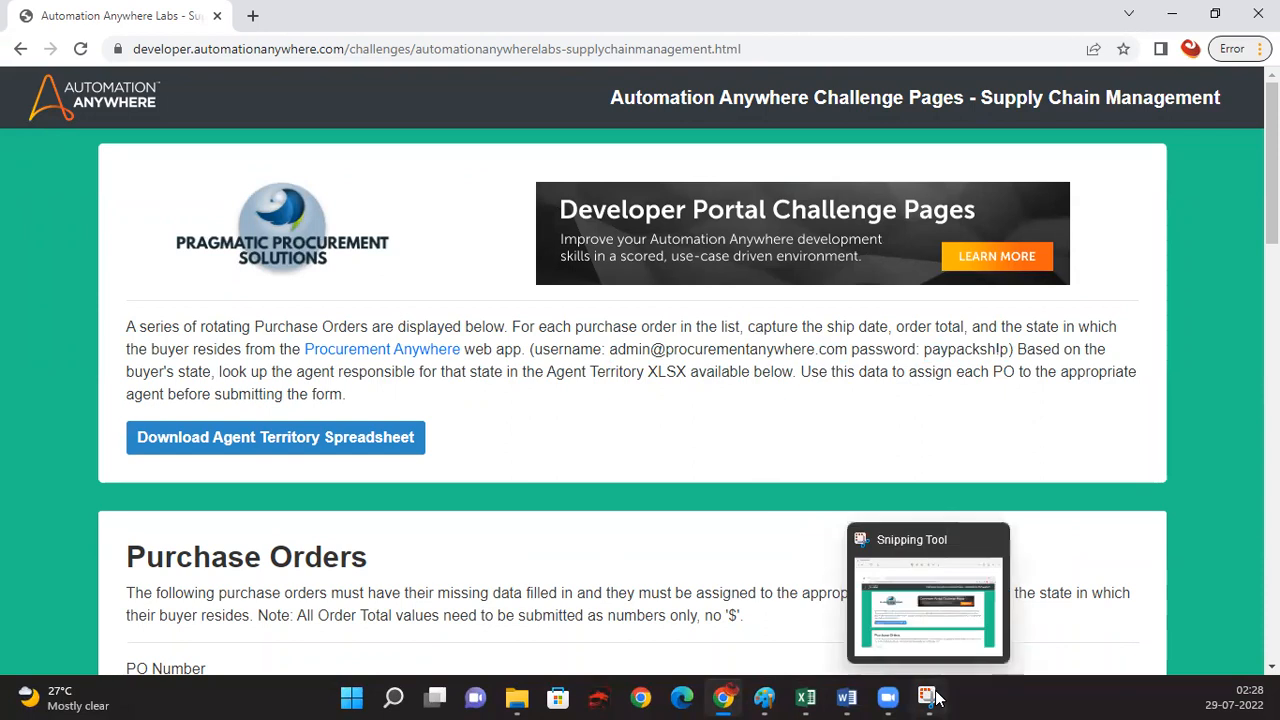
Step: In Paint, undo the red box around the Procurement Anywhere link and outline the username and the password with red rectangles
{"action": "left_click", "coordinate": [764, 697]}
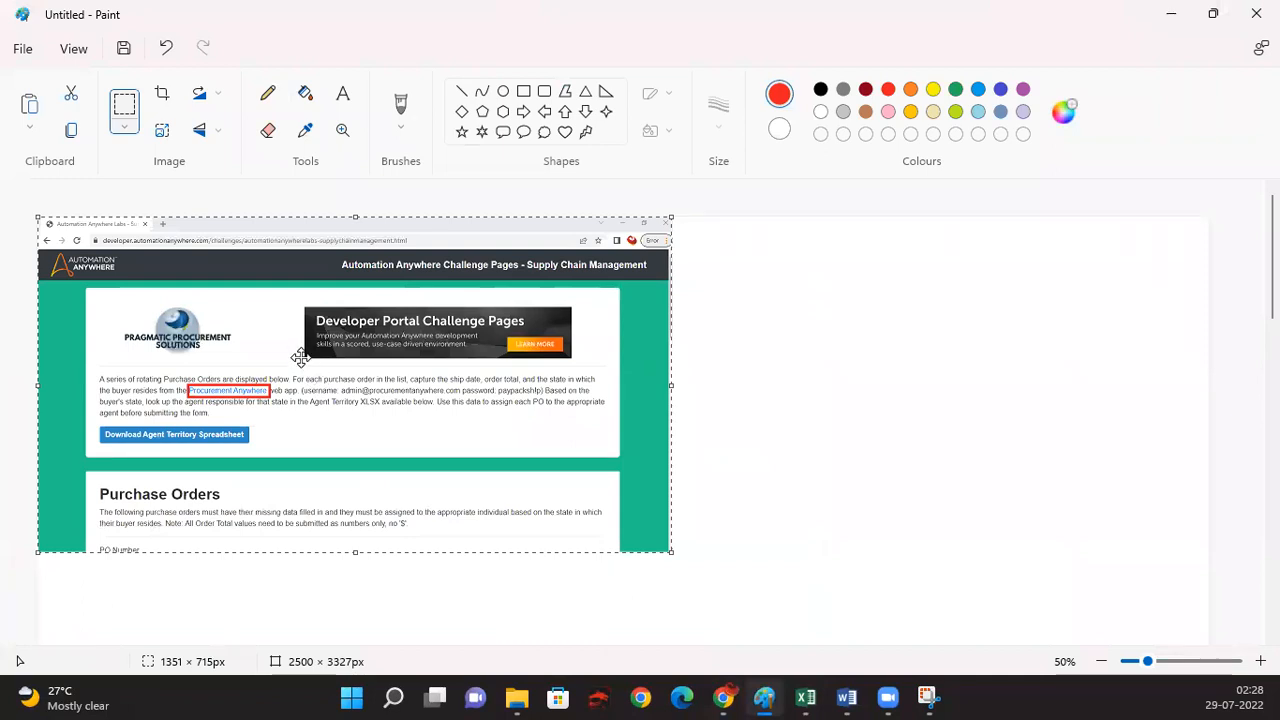
{"action": "key", "text": "ctrl+z"}
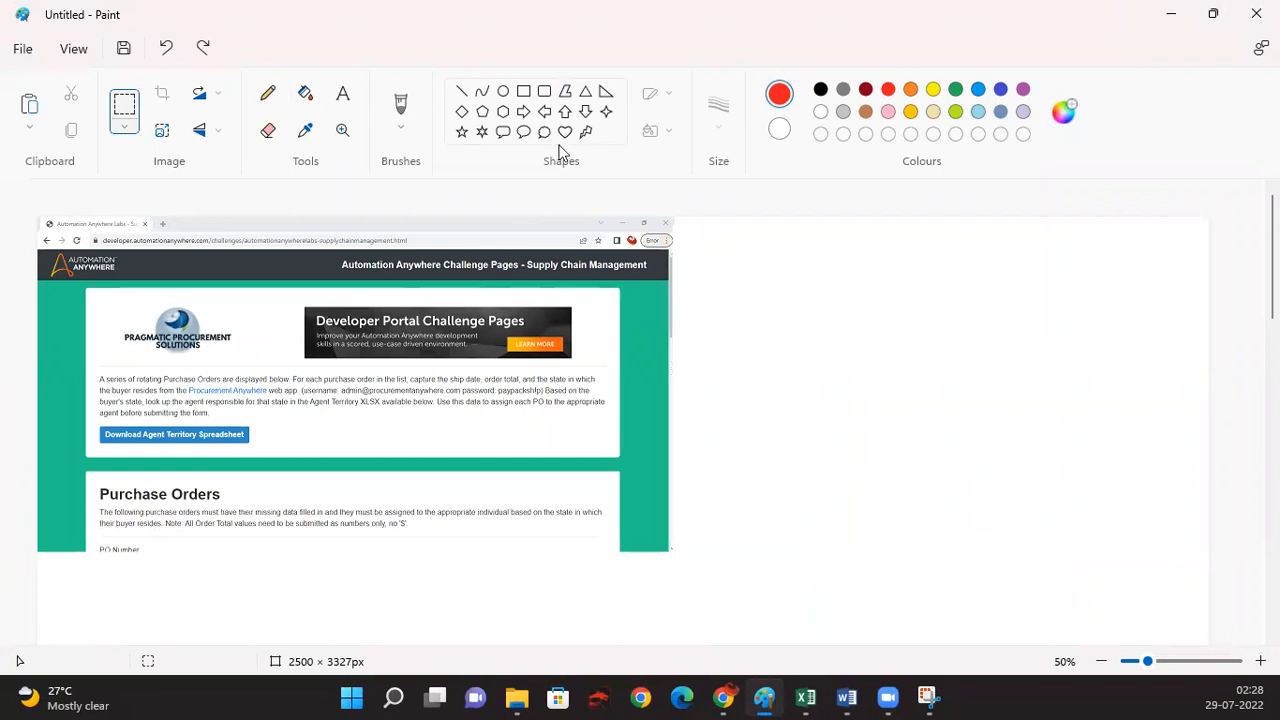
{"action": "left_click", "coordinate": [523, 91]}
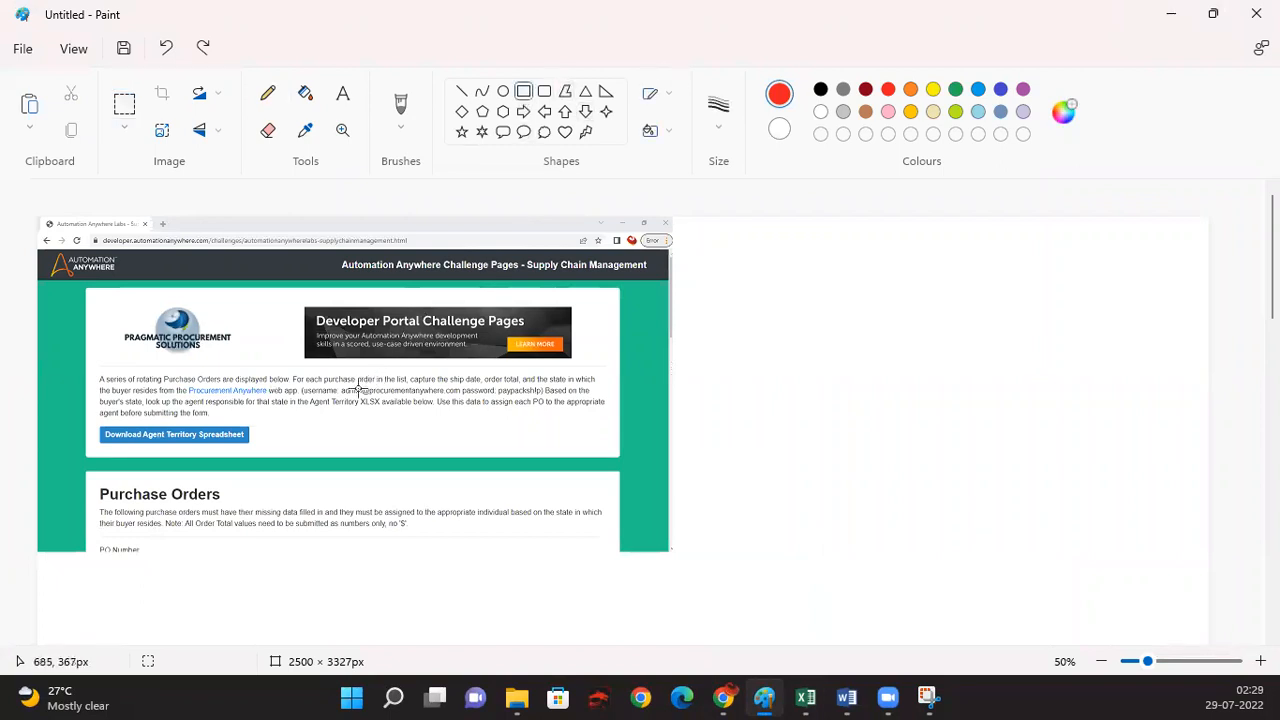
{"action": "left_click_drag", "start_coordinate": [338, 384], "coordinate": [541, 396]}
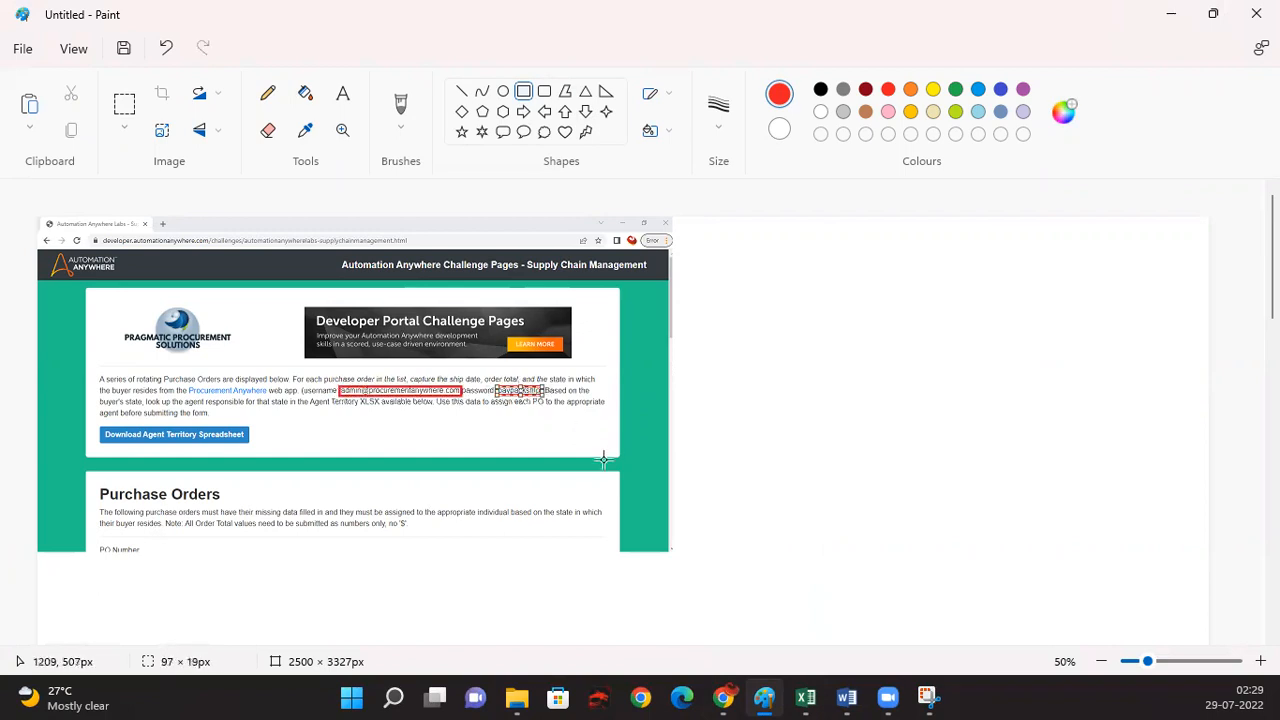
{"action": "left_click", "coordinate": [542, 445]}
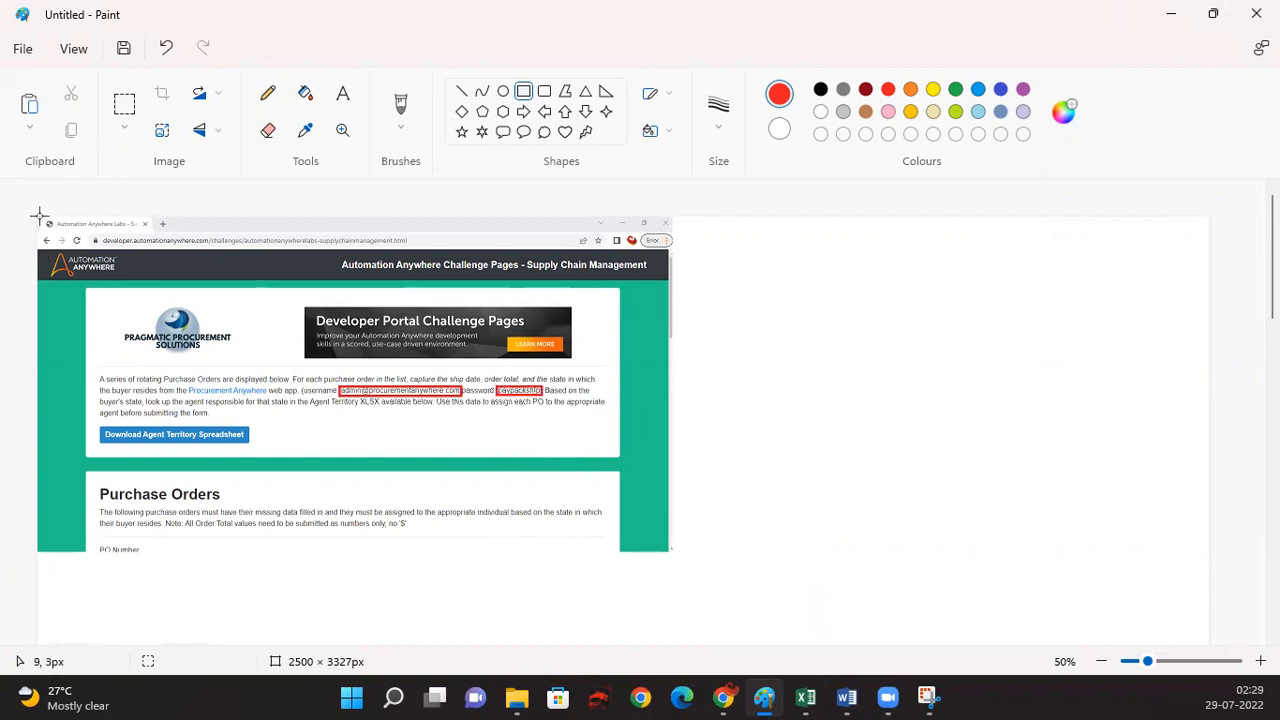
Step: Copy the annotated screenshot, an area of about 1347 × 711 px, and paste it at Details cell D5 of the Excel workbook
{"action": "left_click_drag", "start_coordinate": [39, 217], "coordinate": [137, 276]}
{"action": "key", "text": "ctrl+z"}
{"action": "left_click", "coordinate": [124, 104]}
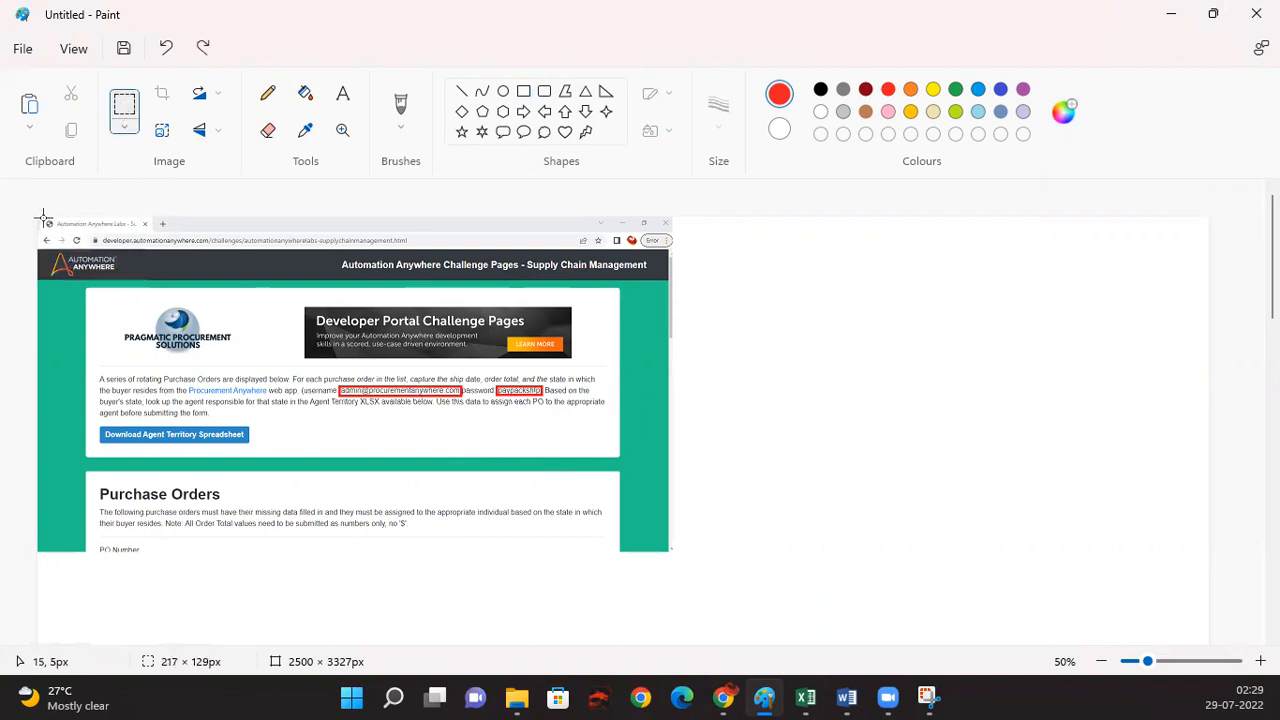
{"action": "left_click_drag", "start_coordinate": [40, 218], "coordinate": [670, 550]}
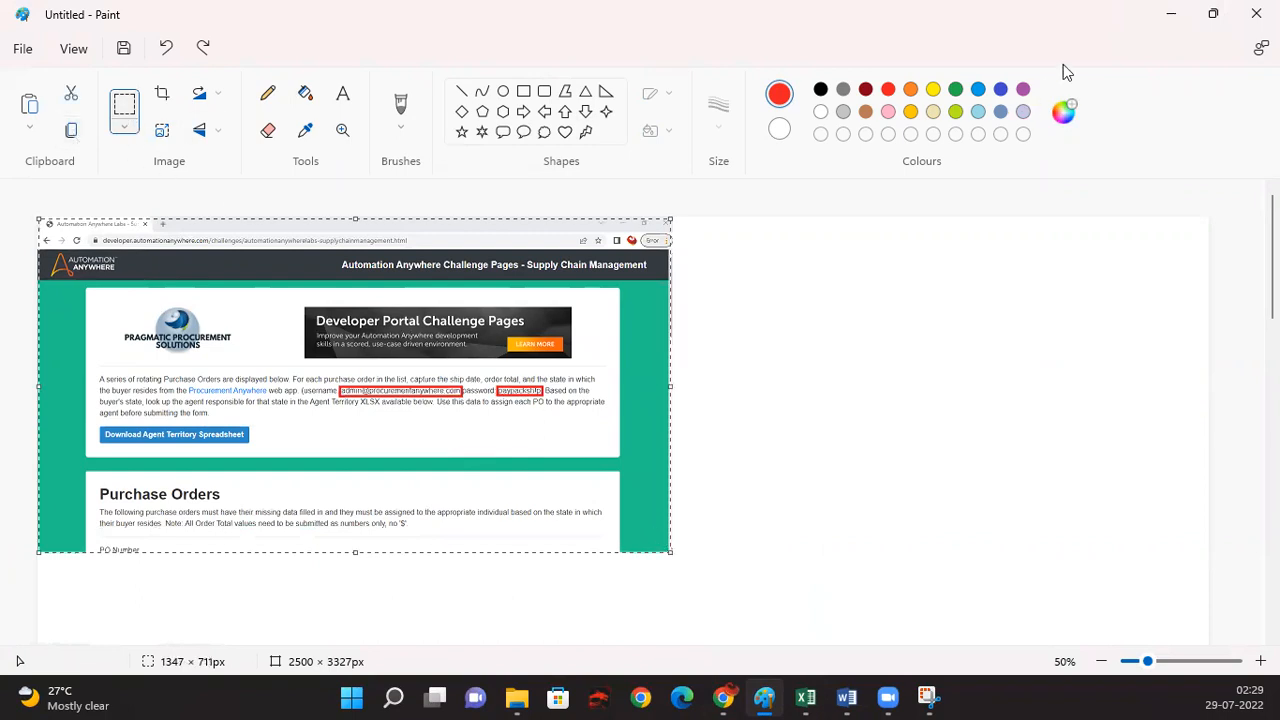
{"action": "left_click", "coordinate": [1171, 13]}
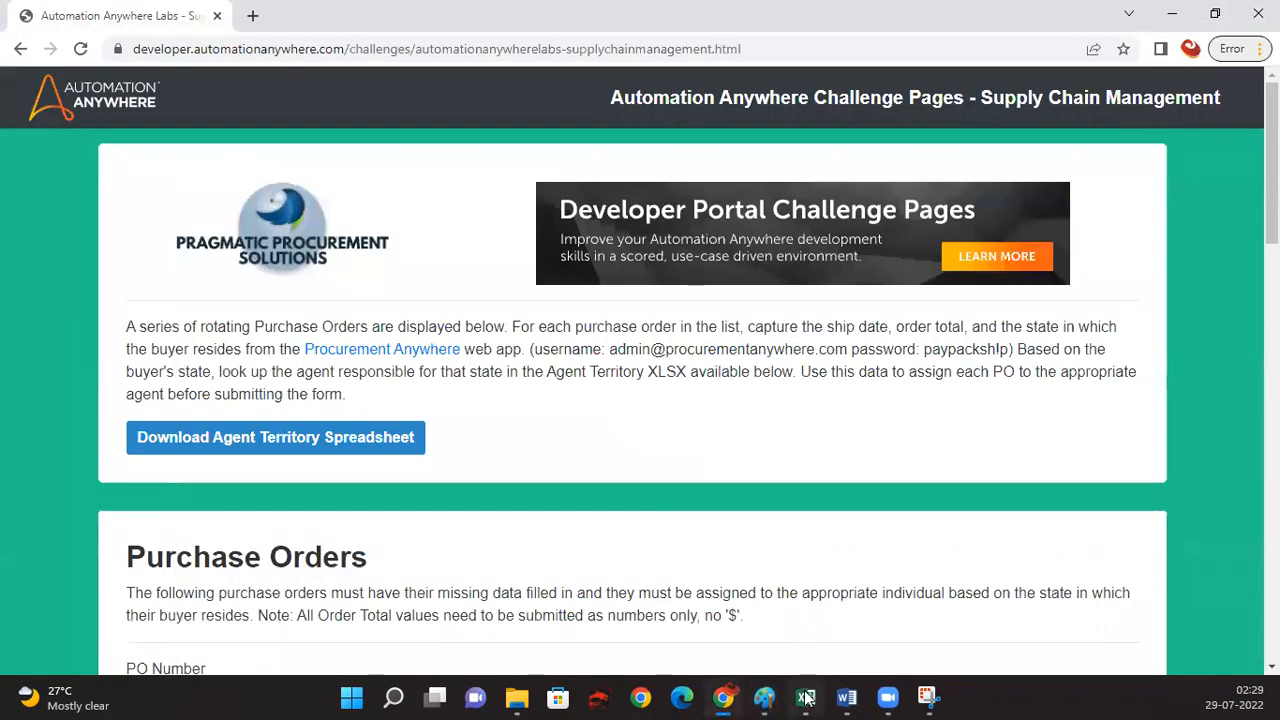
{"action": "left_click", "coordinate": [806, 697]}
{"action": "left_click", "coordinate": [632, 403]}
{"action": "key", "text": "ctrl+v"}
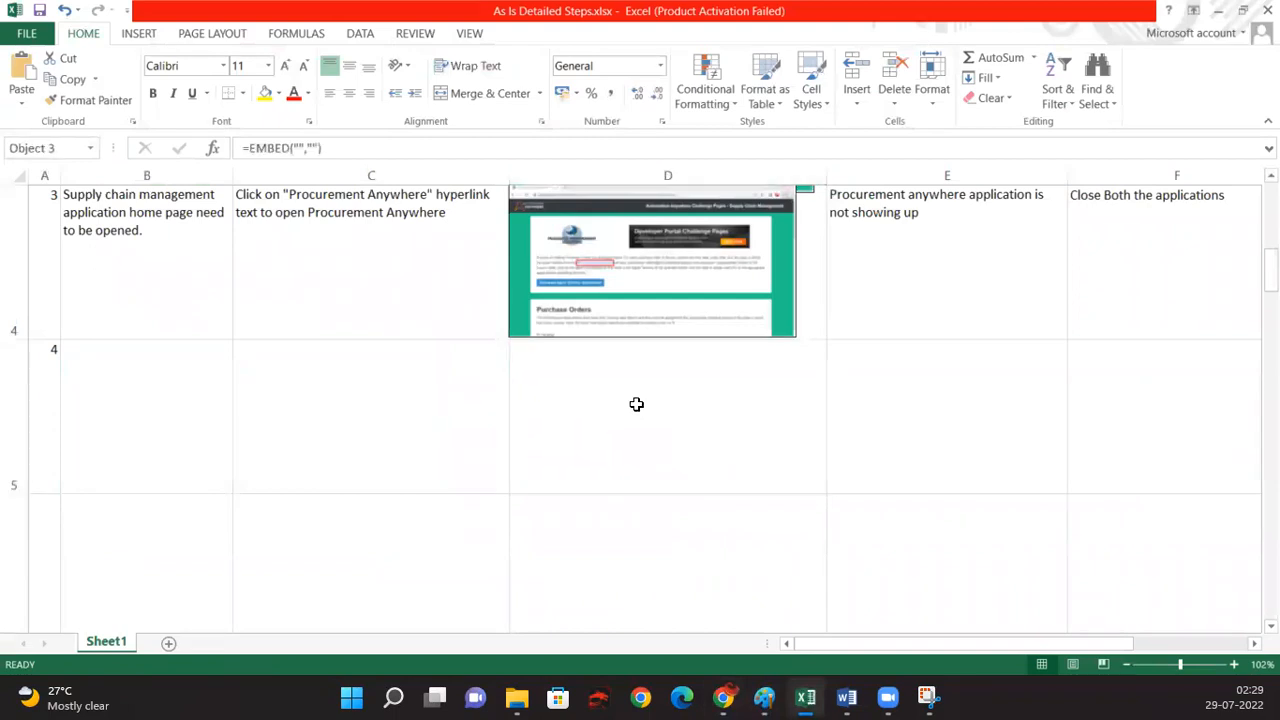
{"action": "left_click", "coordinate": [1126, 664]}
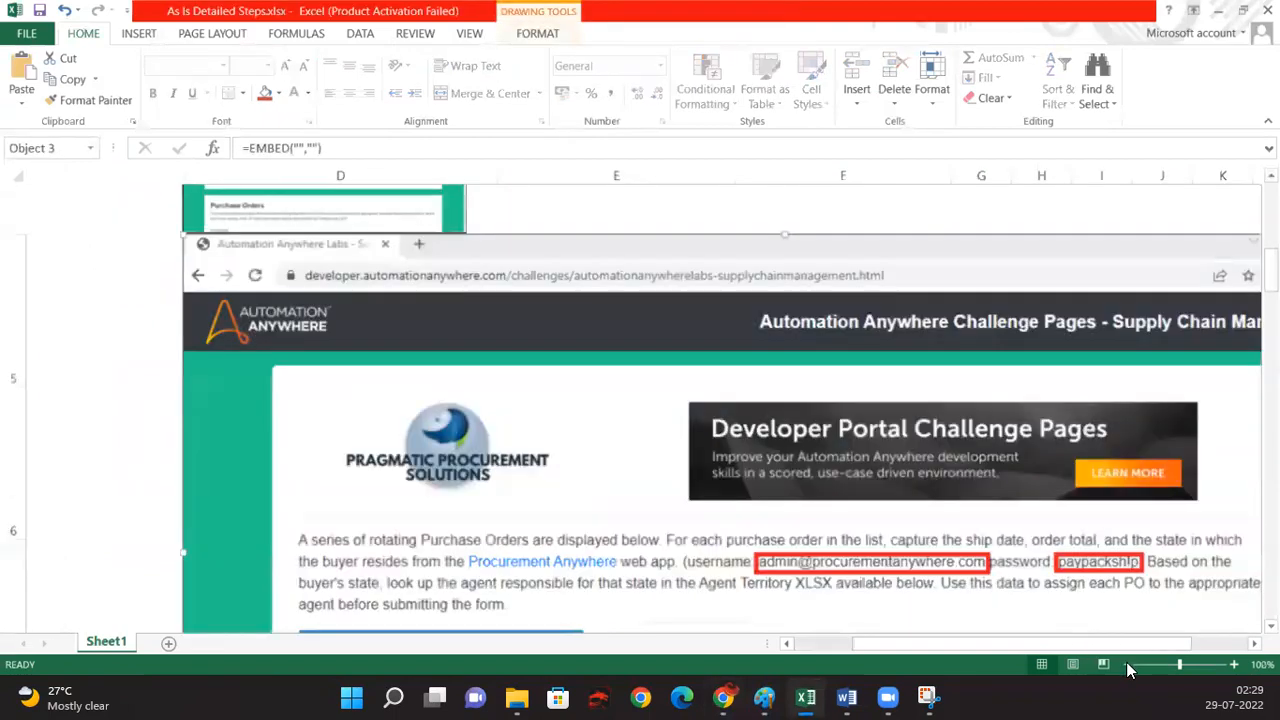
Step: Shrink the pasted screenshot with the username and password outlines so it fits Details cell D5
{"action": "left_click", "coordinate": [1126, 662]}
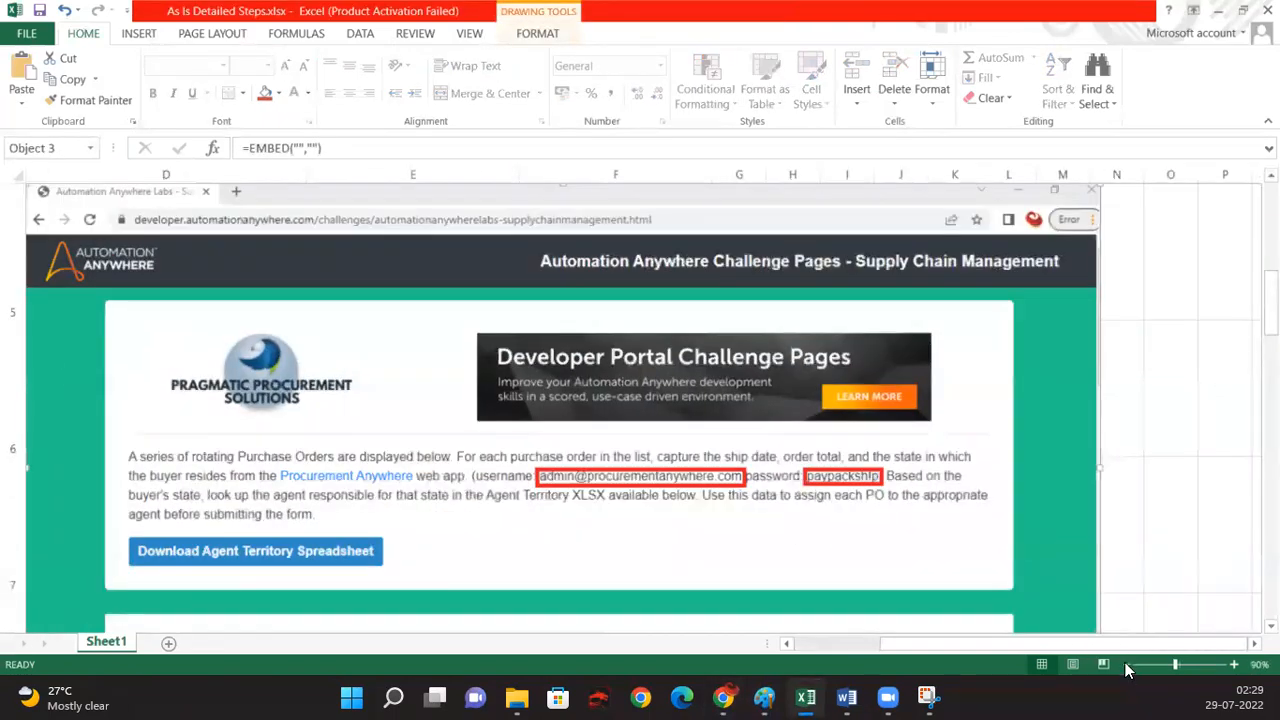
{"action": "left_click", "coordinate": [1126, 664]}
{"action": "left_click", "coordinate": [1125, 664]}
{"action": "left_click", "coordinate": [1125, 664]}
{"action": "left_click", "coordinate": [1121, 664]}
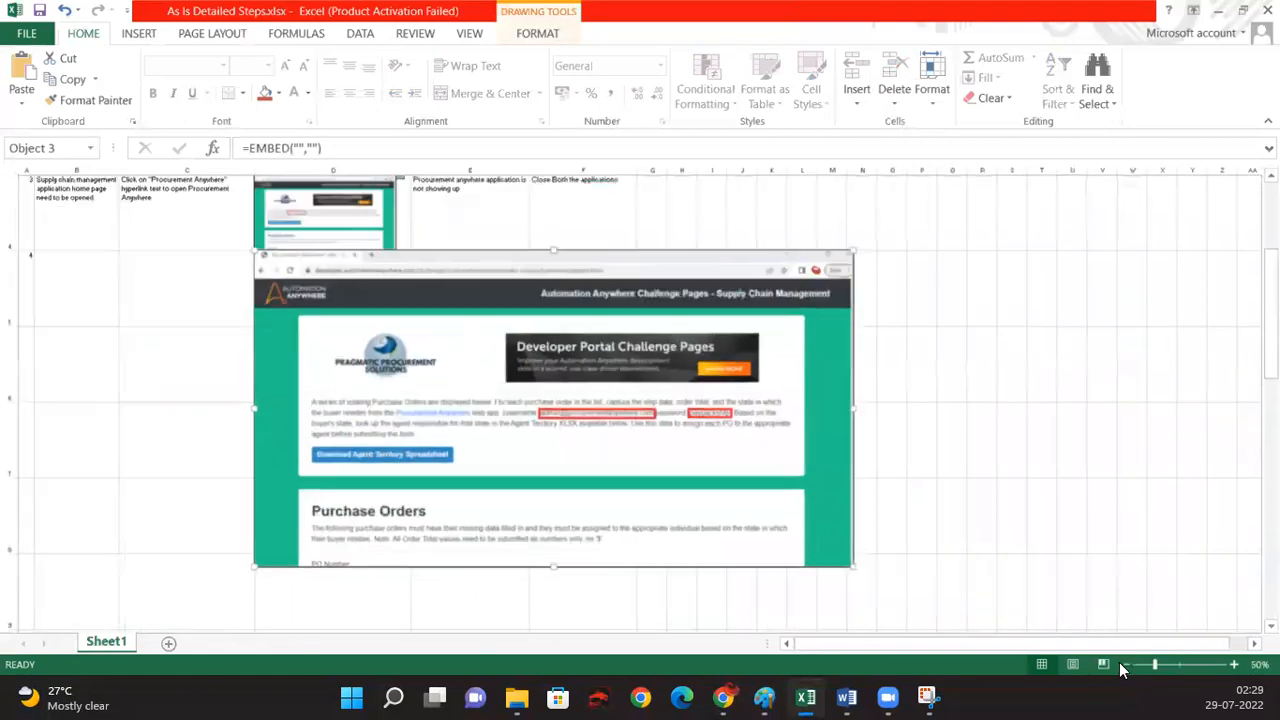
{"action": "left_click_drag", "start_coordinate": [852, 566], "coordinate": [404, 294]}
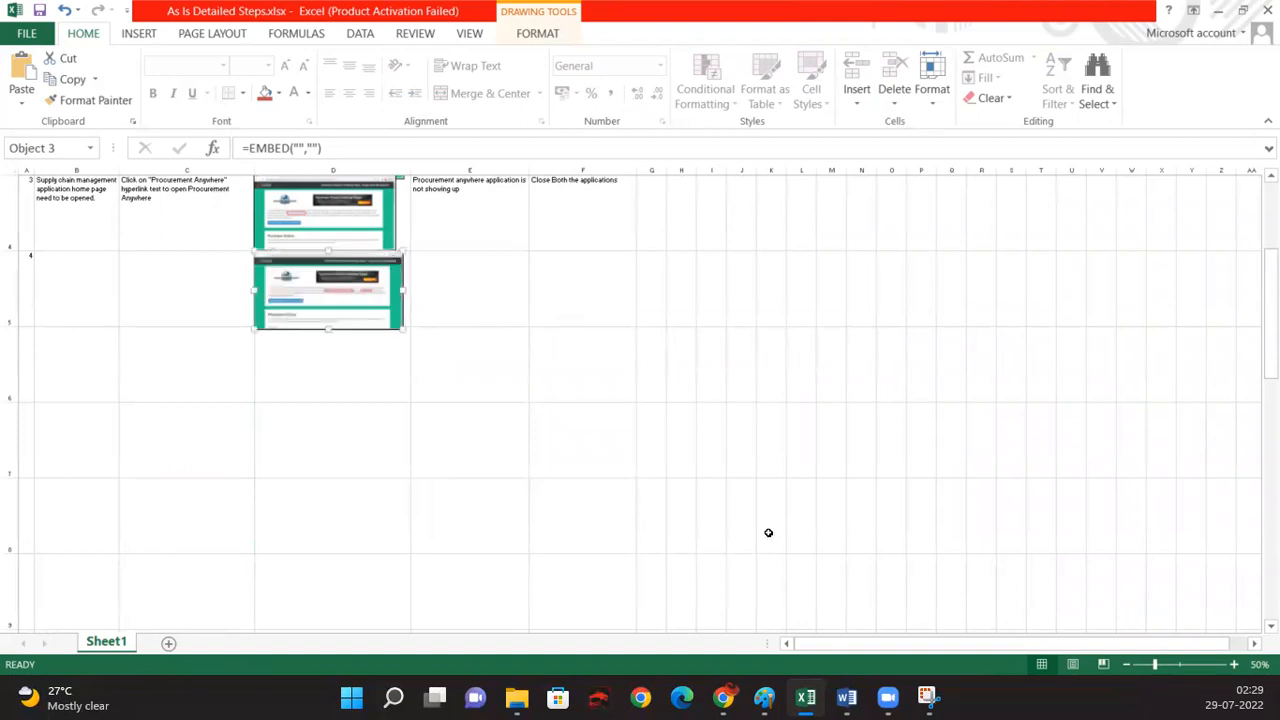
{"action": "left_click", "coordinate": [1177, 660]}
Step: Fill Input cell B5 with the text from the cell above and enter "Take user name and password for procurement anywhere application" in C5
{"action": "left_click", "coordinate": [97, 377]}
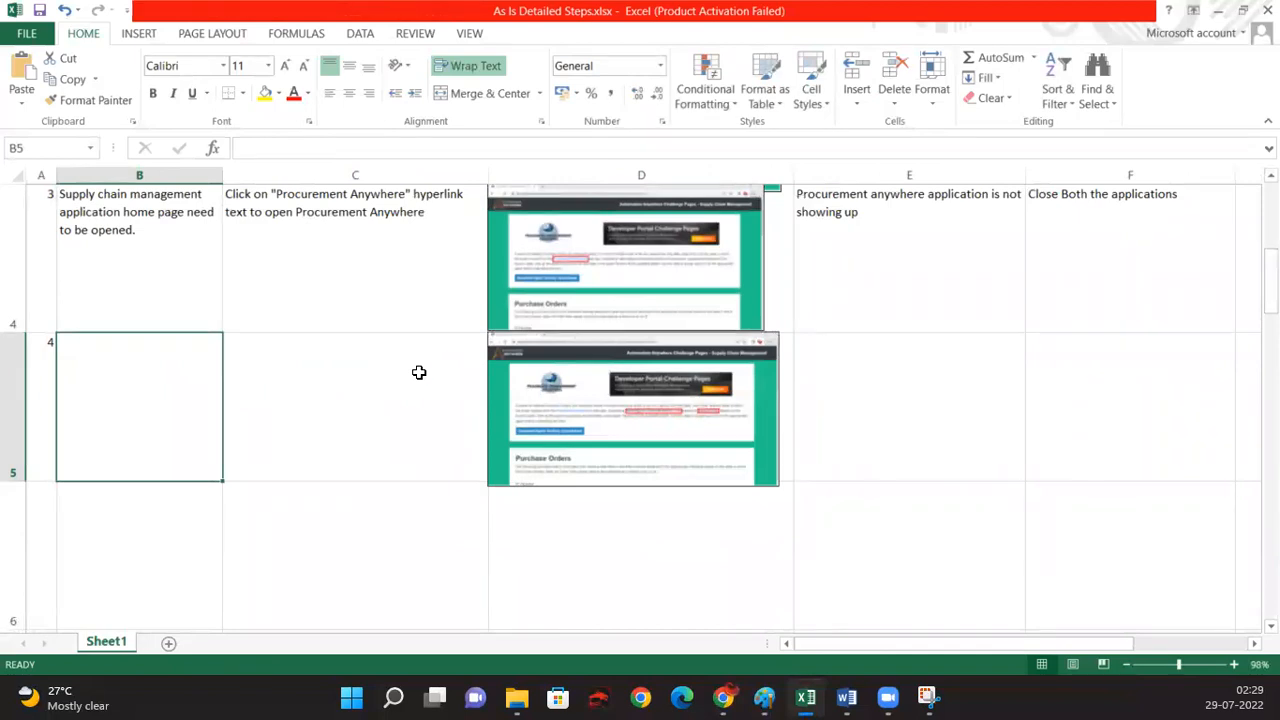
{"action": "key", "text": "ctrl+d"}
{"action": "left_click", "coordinate": [419, 372]}
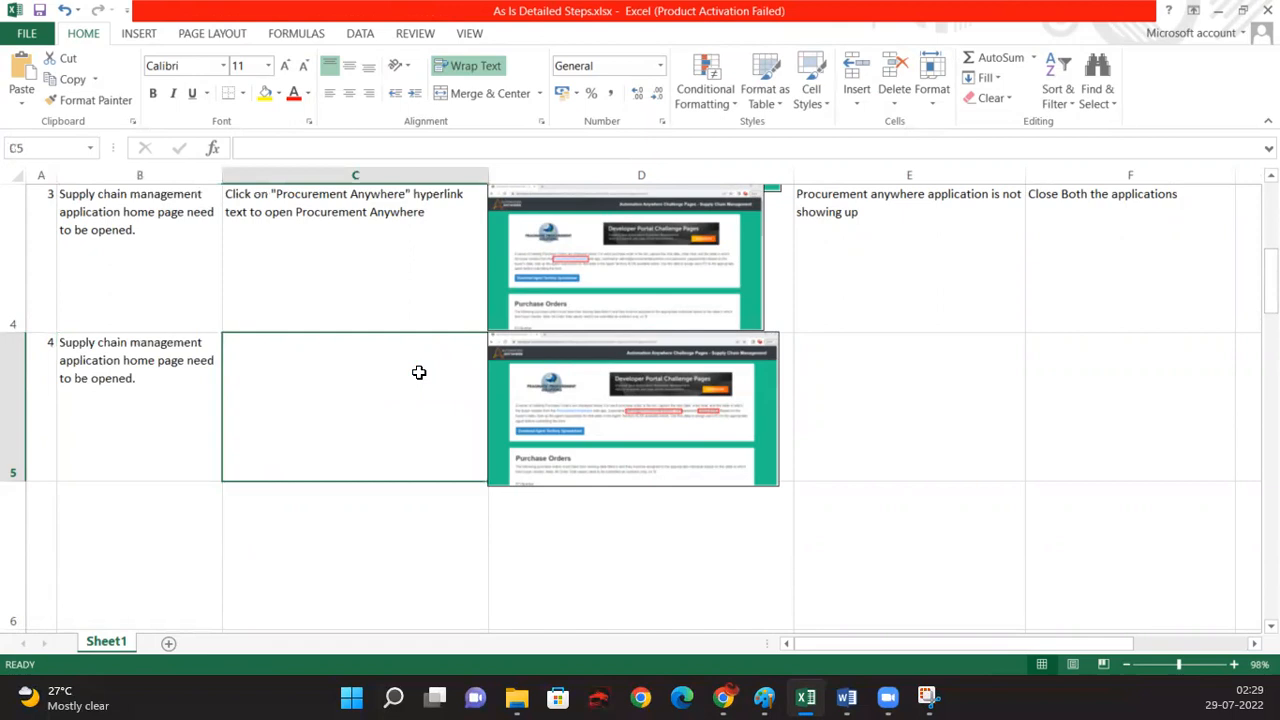
{"action": "type", "text": "Ca"}
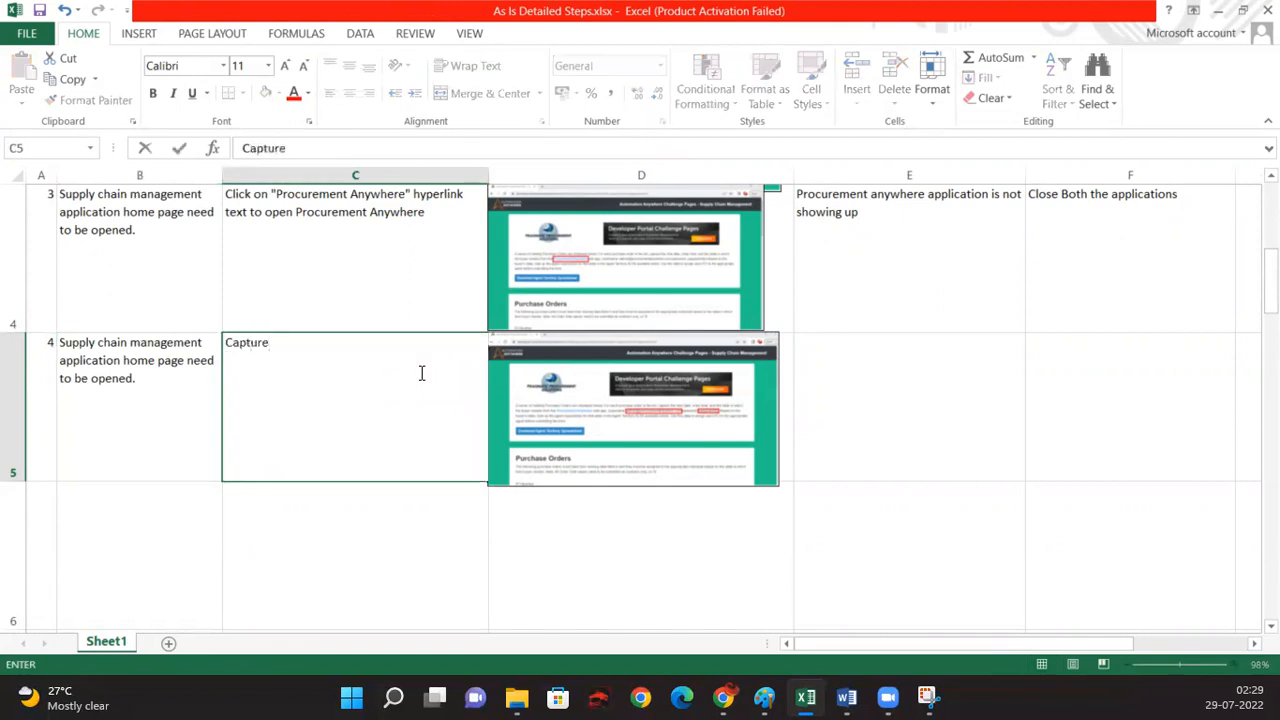
{"action": "type", "text": "ptur"}
{"action": "key", "text": "BackSpace"}
{"action": "key", "text": "BackSpace"}
{"action": "key", "text": "BackSpace"}
{"action": "key", "text": "BackSpace"}
{"action": "key", "text": "BackSpace"}
{"action": "key", "text": "BackSpace"}
{"action": "type", "text": "Take user name and password f"}
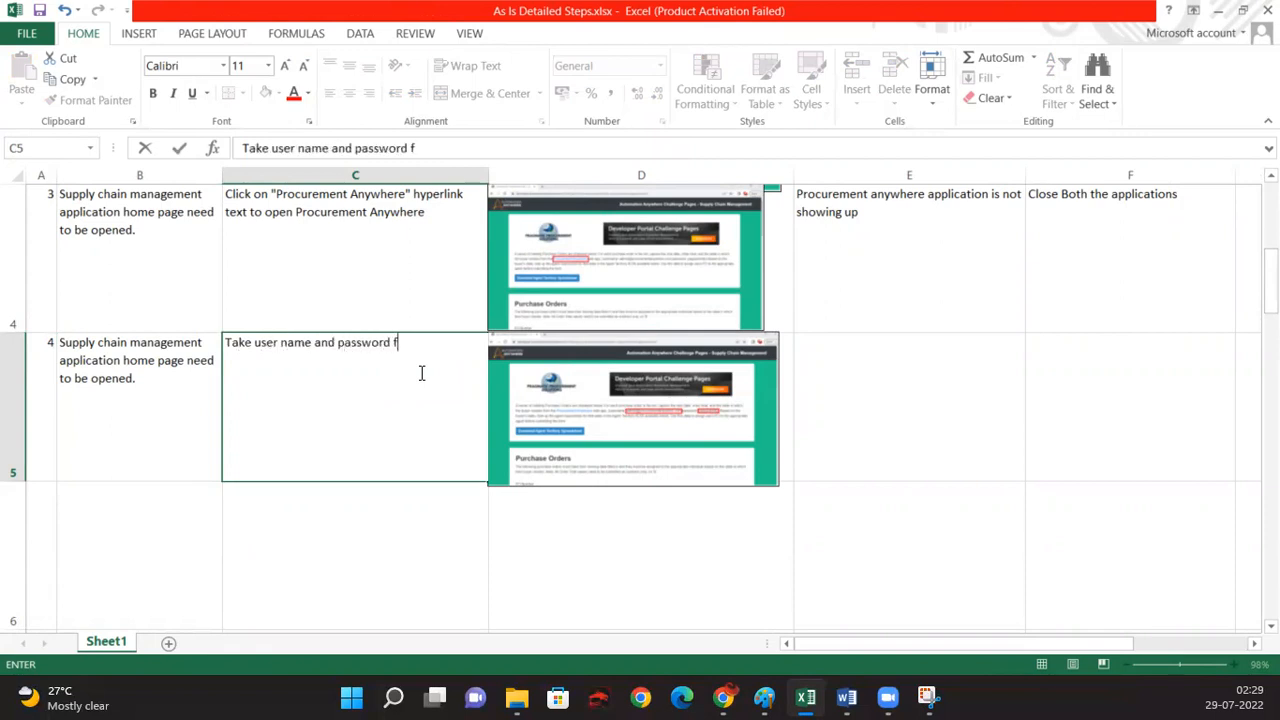
{"action": "type", "text": "or procurement anywhere ap"}
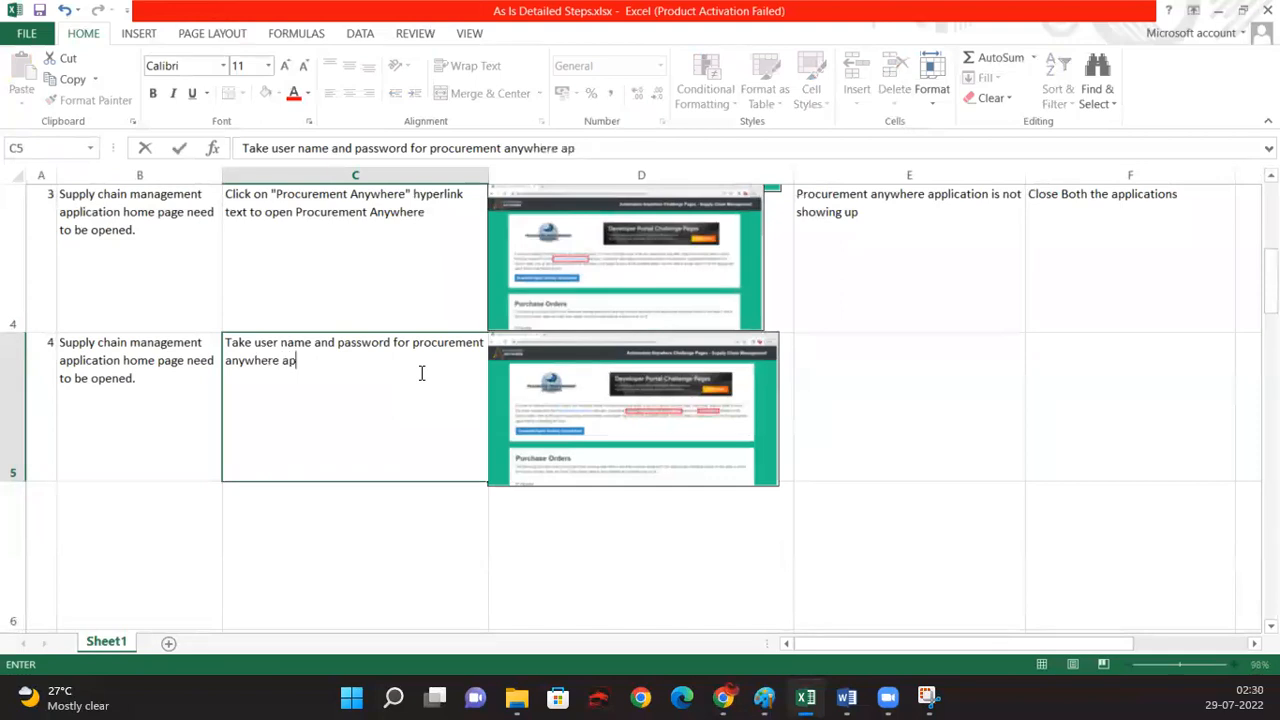
{"action": "type", "text": "plication"}
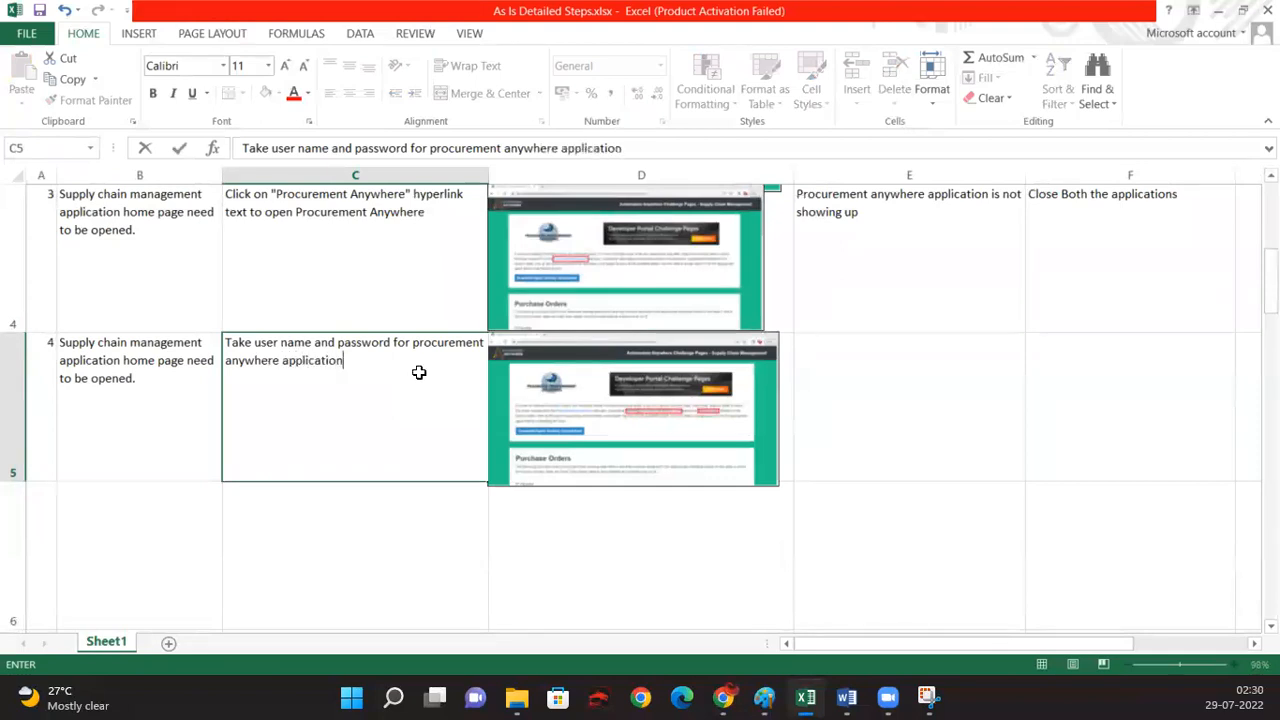
{"action": "key", "text": "Return"}
Step: Enter step number 5 in A6 and "Procurement Anywhere application Login Screeen, User name and password to login" in B6
{"action": "key", "text": "Left"}
{"action": "key", "text": "Left"}
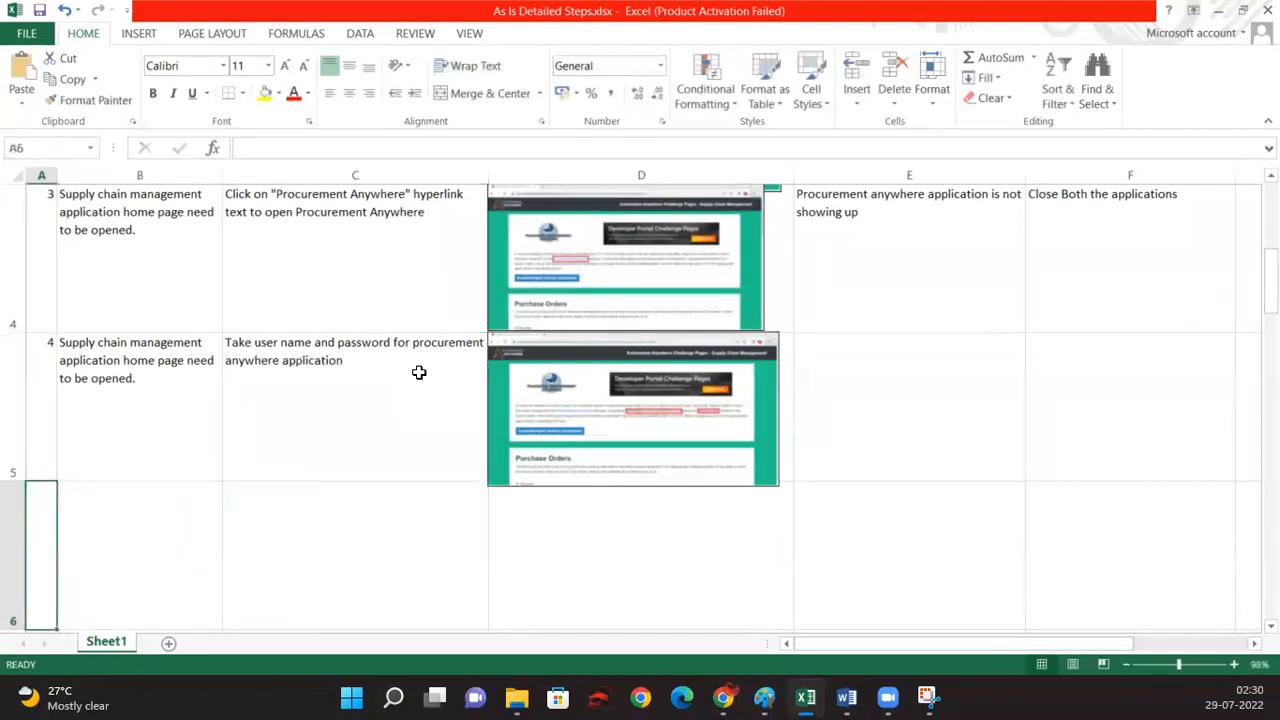
{"action": "type", "text": "5"}
{"action": "key", "text": "Tab"}
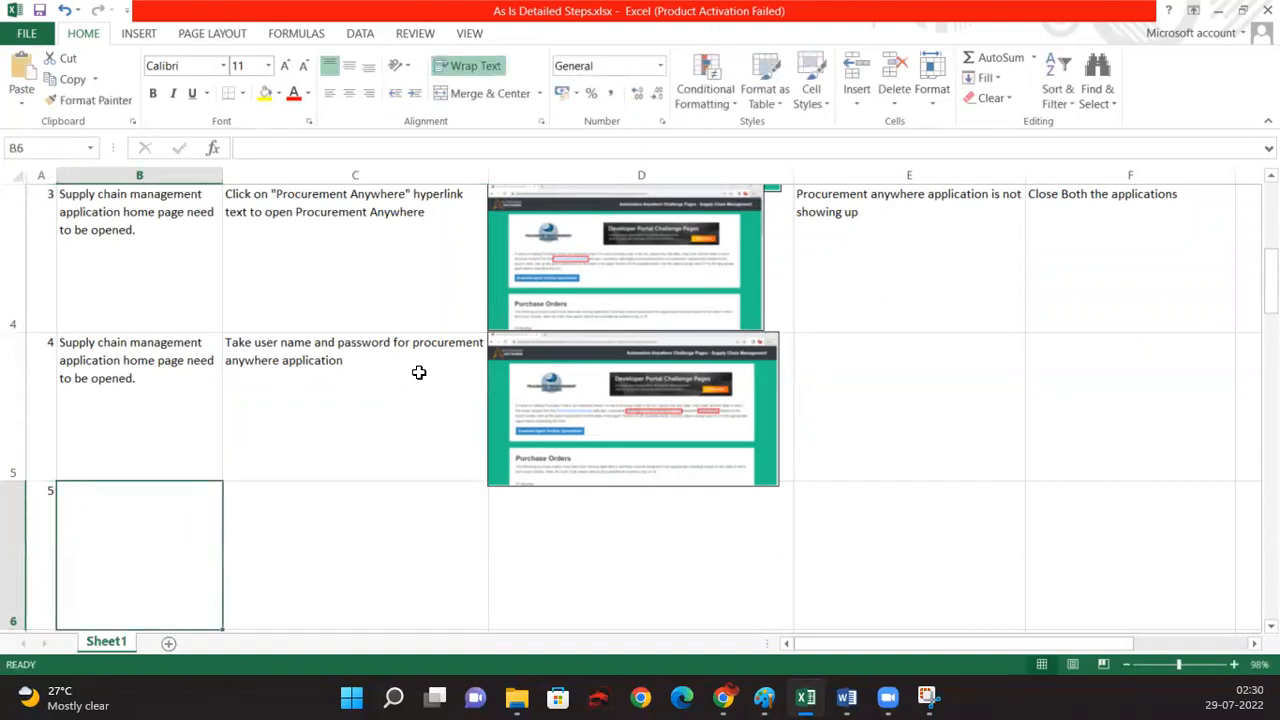
{"action": "type", "text": "Procurement Anywhere application"}
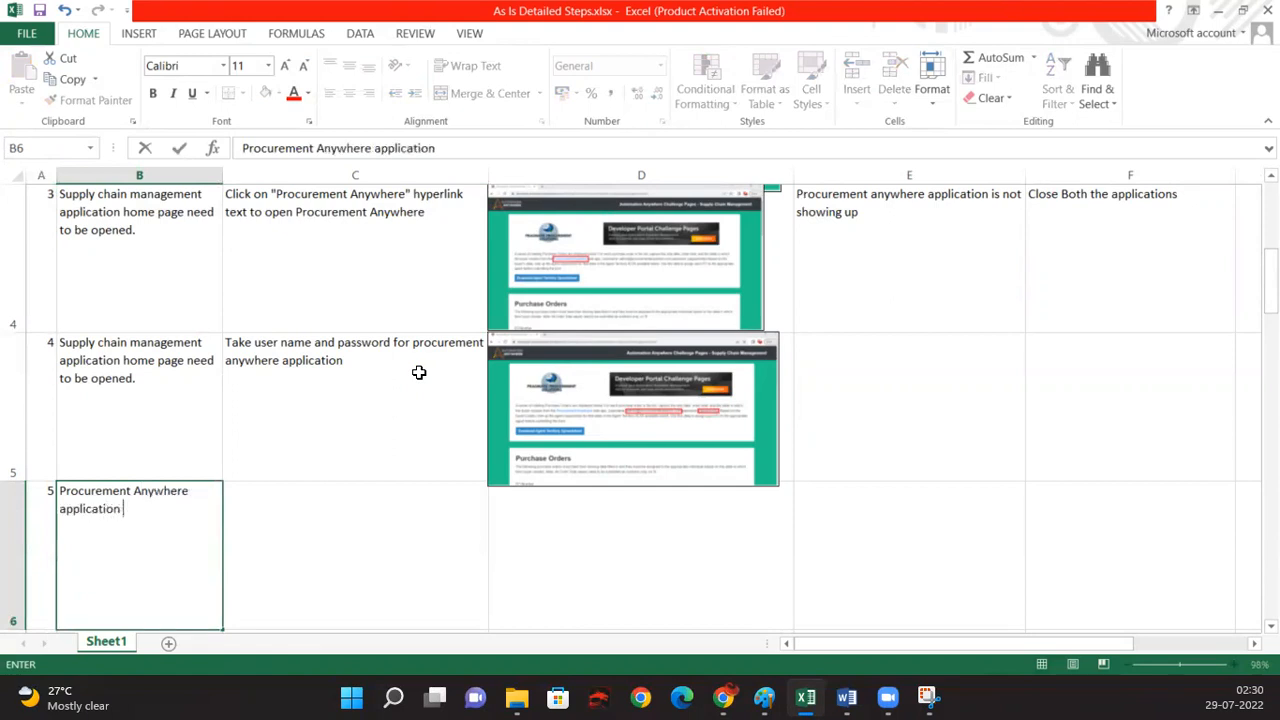
{"action": "type", "text": " Login Screeen"}
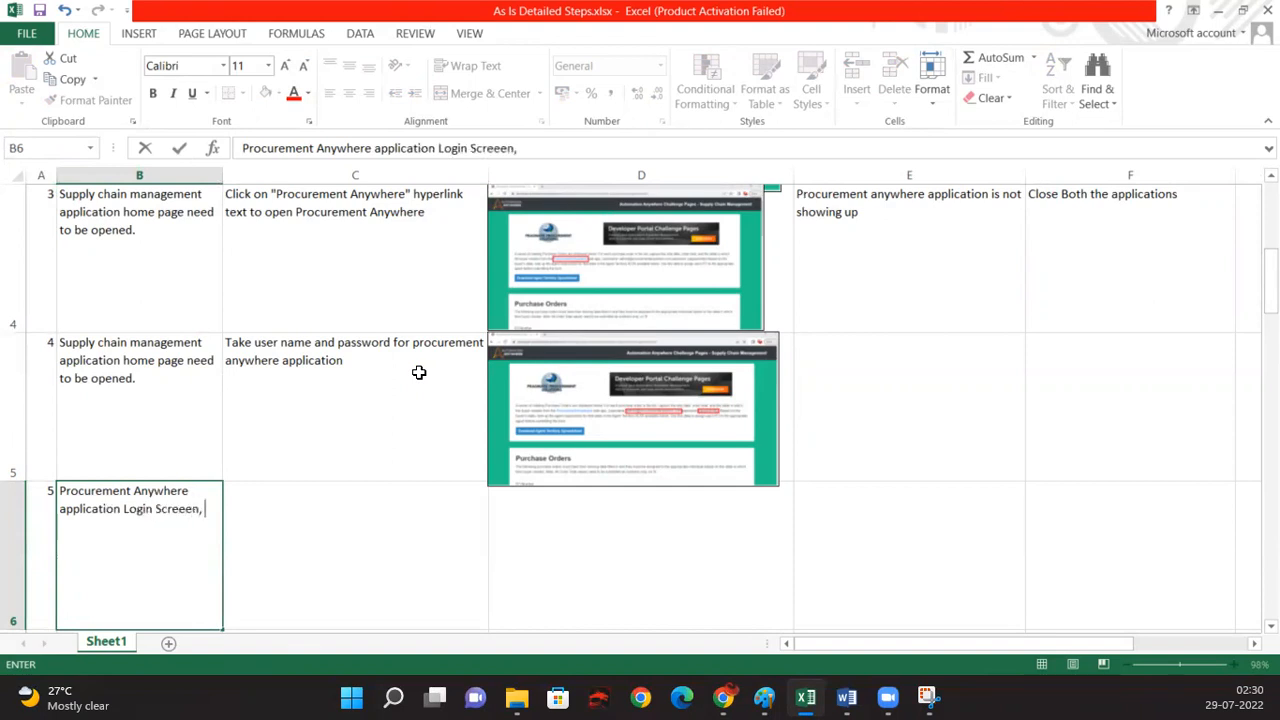
{"action": "type", "text": ", User name and p"}
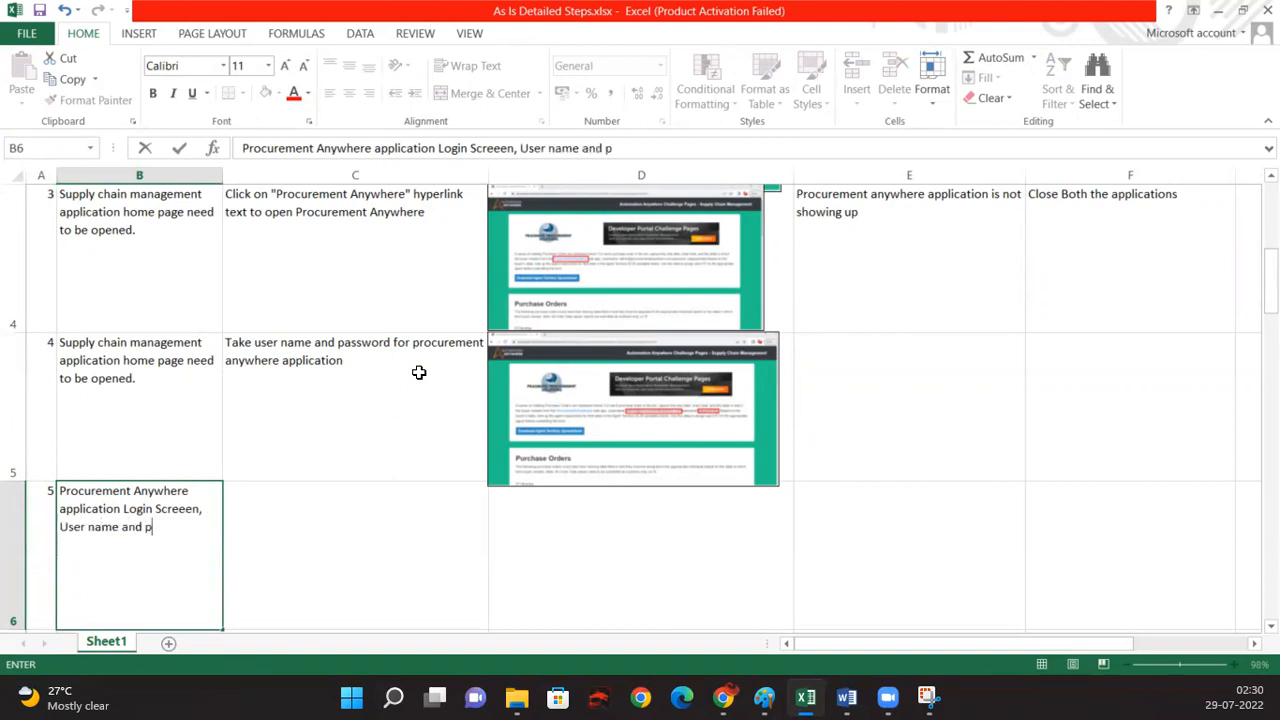
{"action": "type", "text": "assword to log"}
{"action": "key", "text": "Return"}
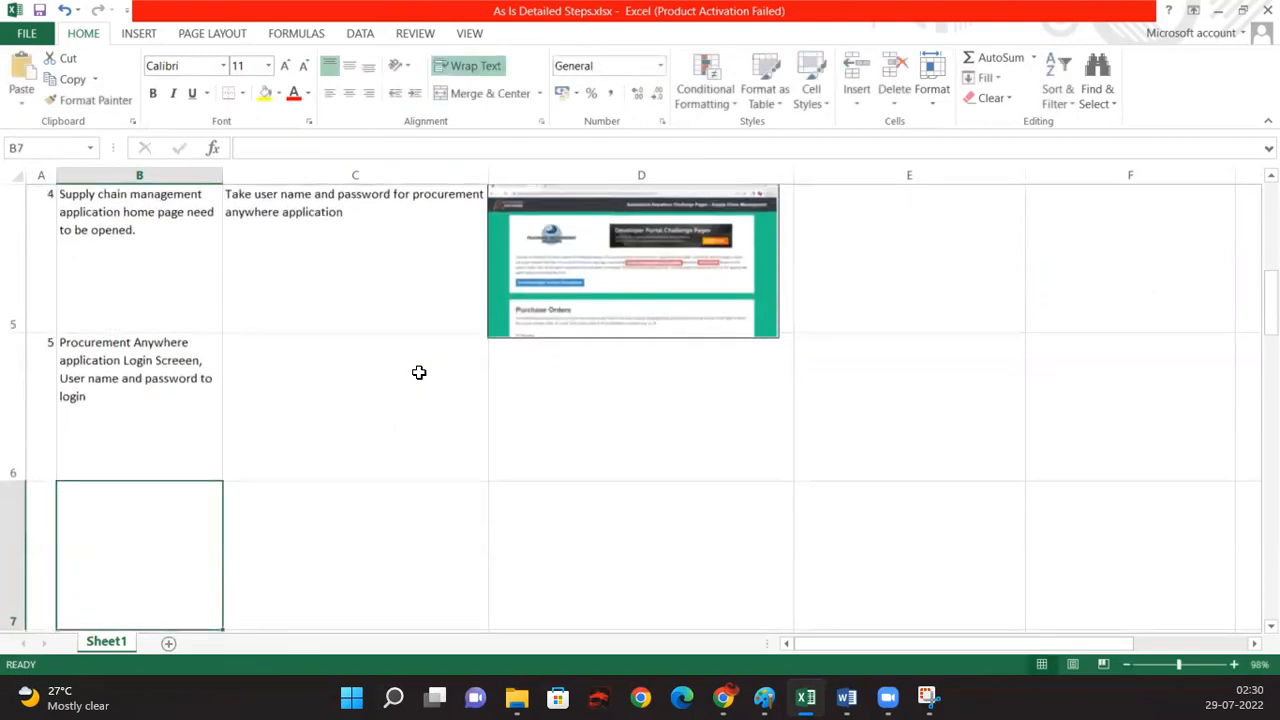
Step: Review the entries for steps 3 to 5 in the sheet and select the empty cell C6
{"action": "key", "text": "Up"}
{"action": "key", "text": "Up"}
{"action": "key", "text": "Up"}
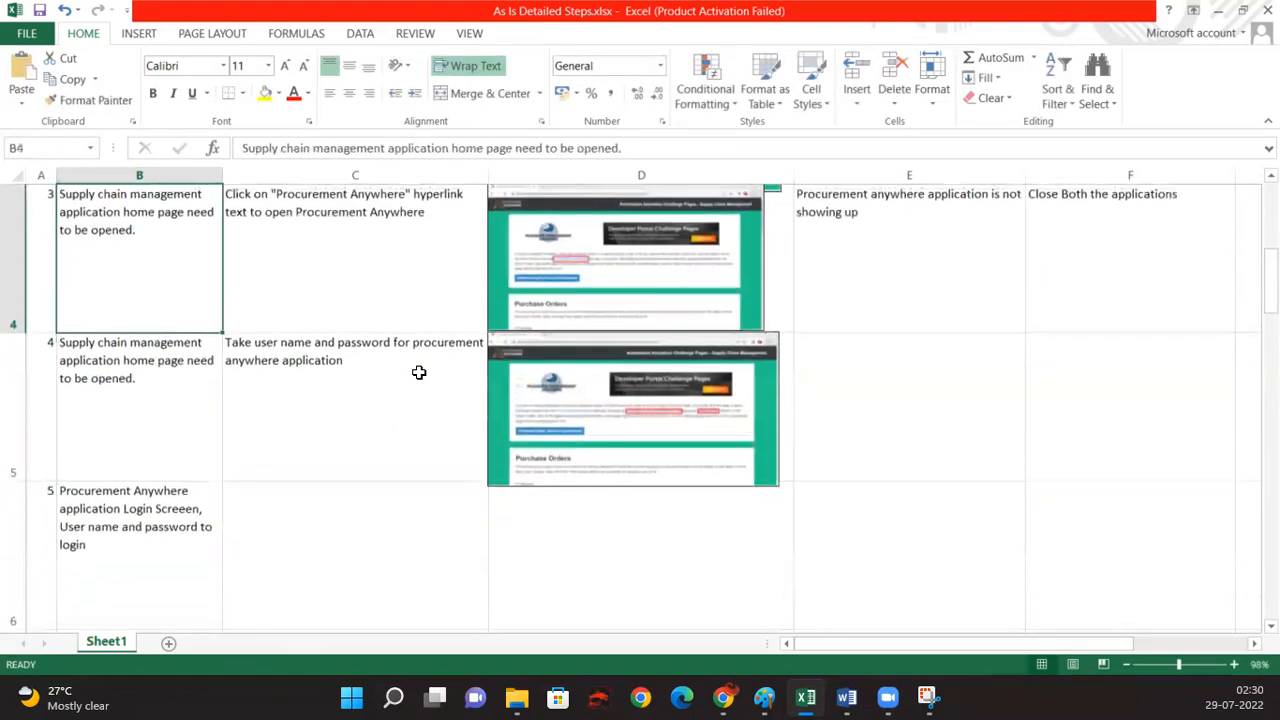
{"action": "key", "text": "Down"}
{"action": "key", "text": "Down"}
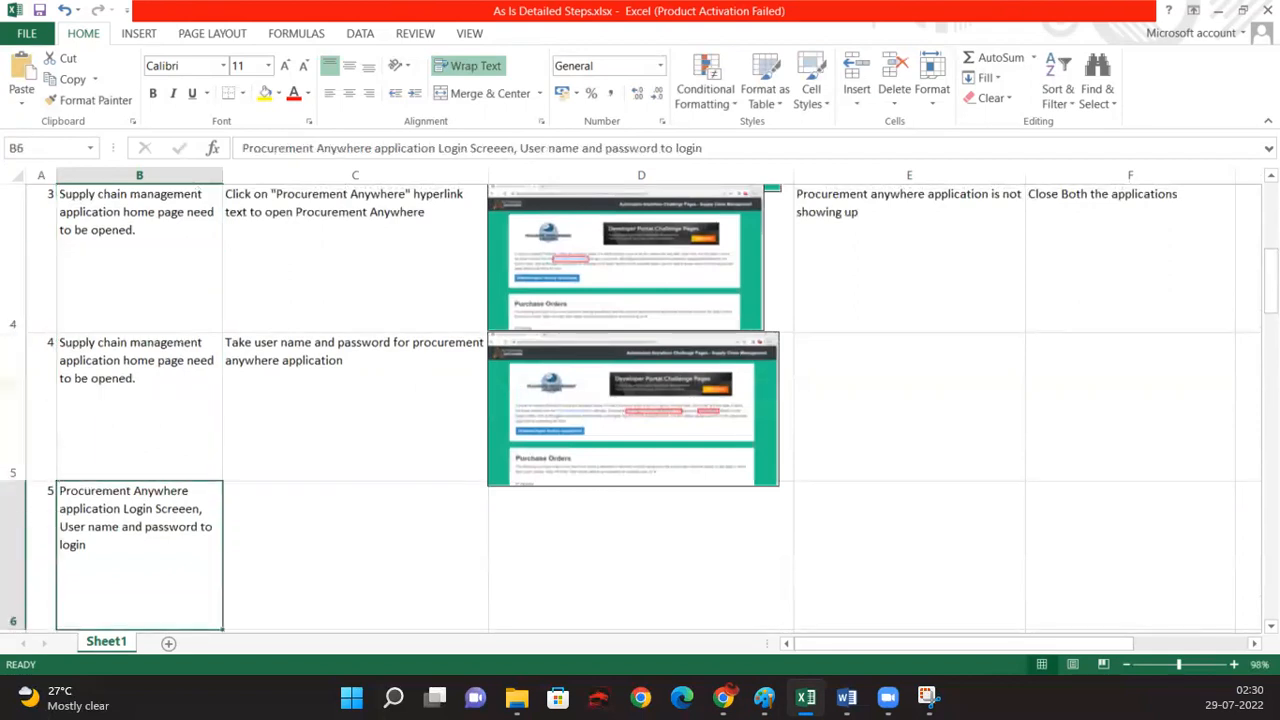
{"action": "key", "text": "alt+Tab"}
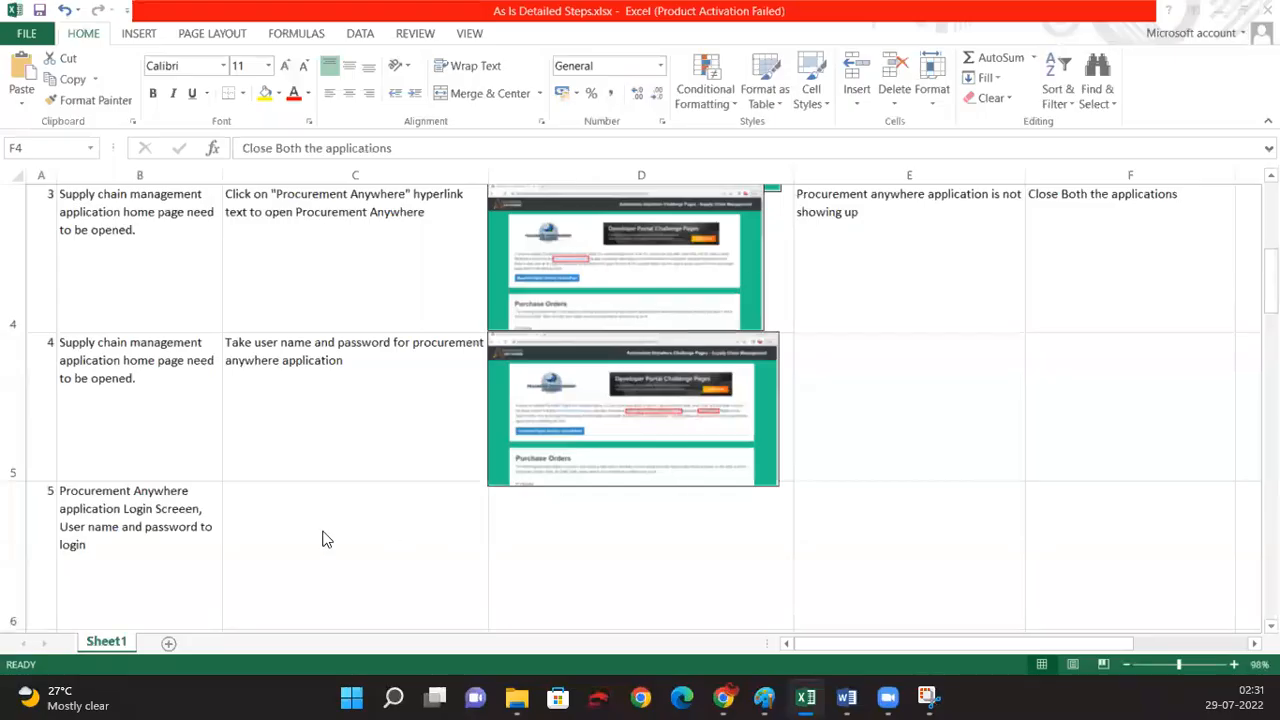
{"action": "left_click", "coordinate": [317, 520]}
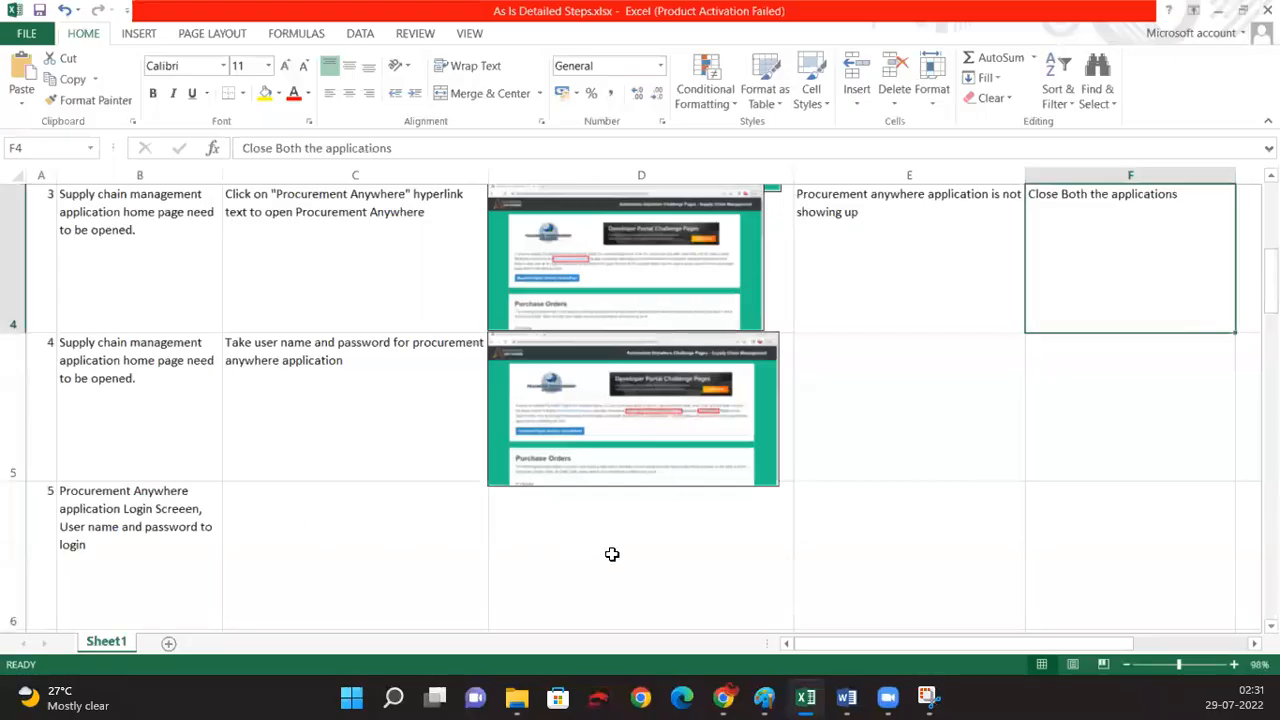
{"action": "left_click", "coordinate": [437, 528]}
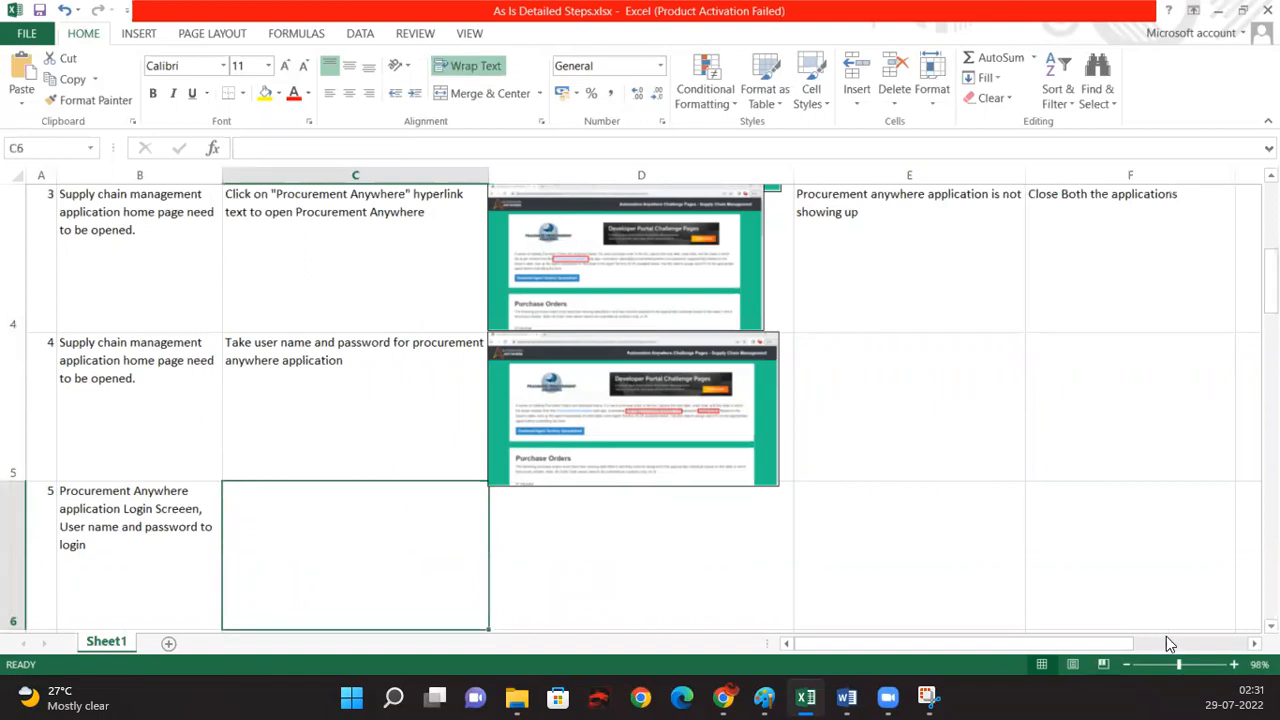
Step: Switch to Chrome, open the Procurement Anywhere sign-in page from its link and capture a screenshot of the browser window
{"action": "left_click", "coordinate": [724, 697]}
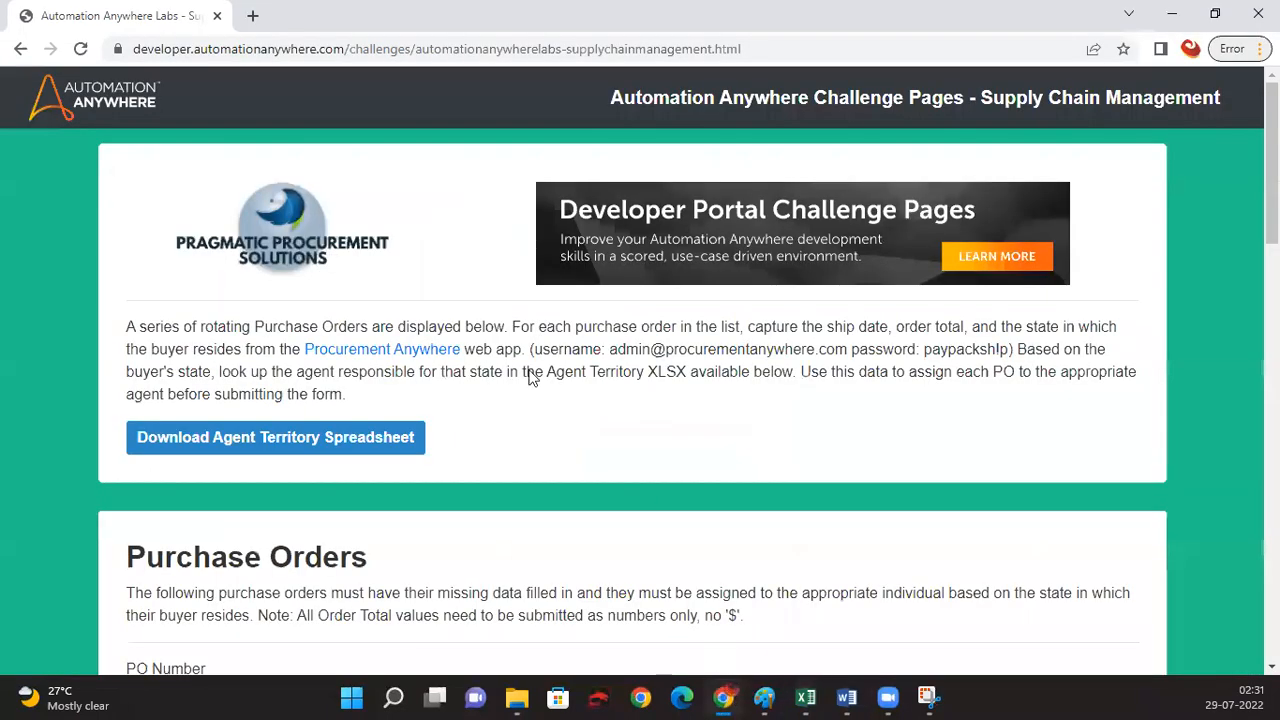
{"action": "left_click", "coordinate": [428, 349]}
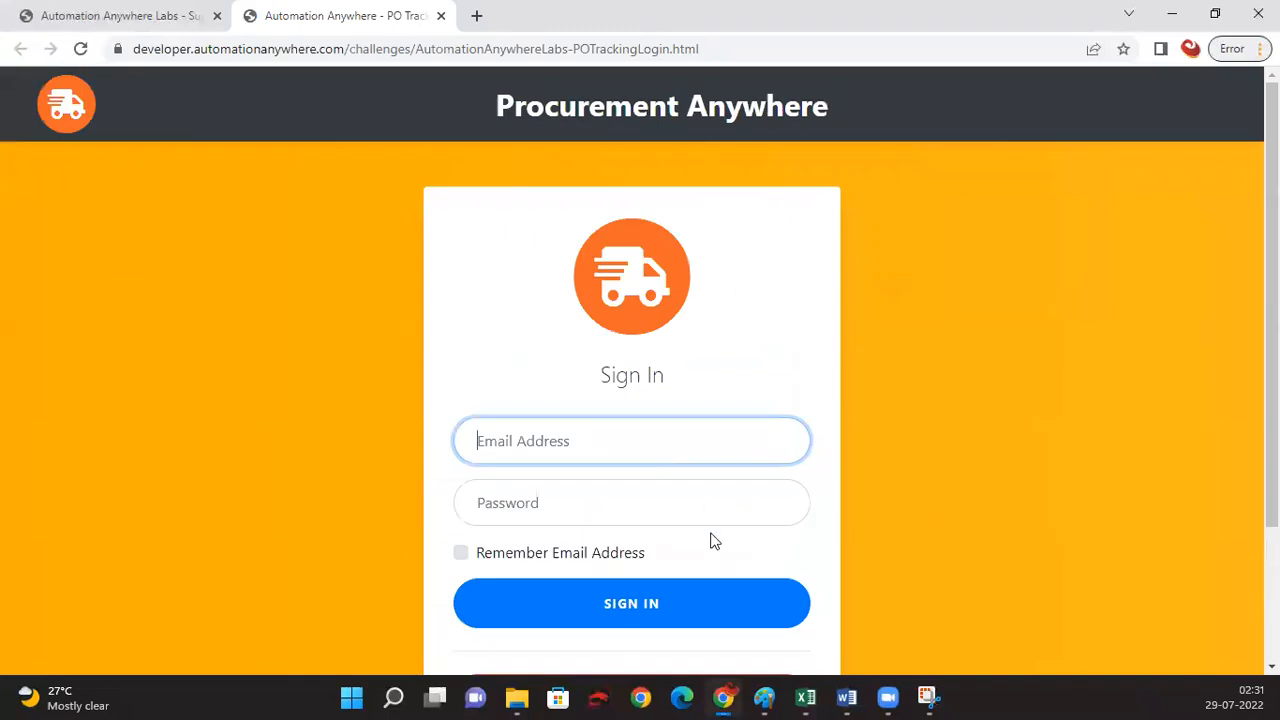
{"action": "left_click", "coordinate": [932, 694]}
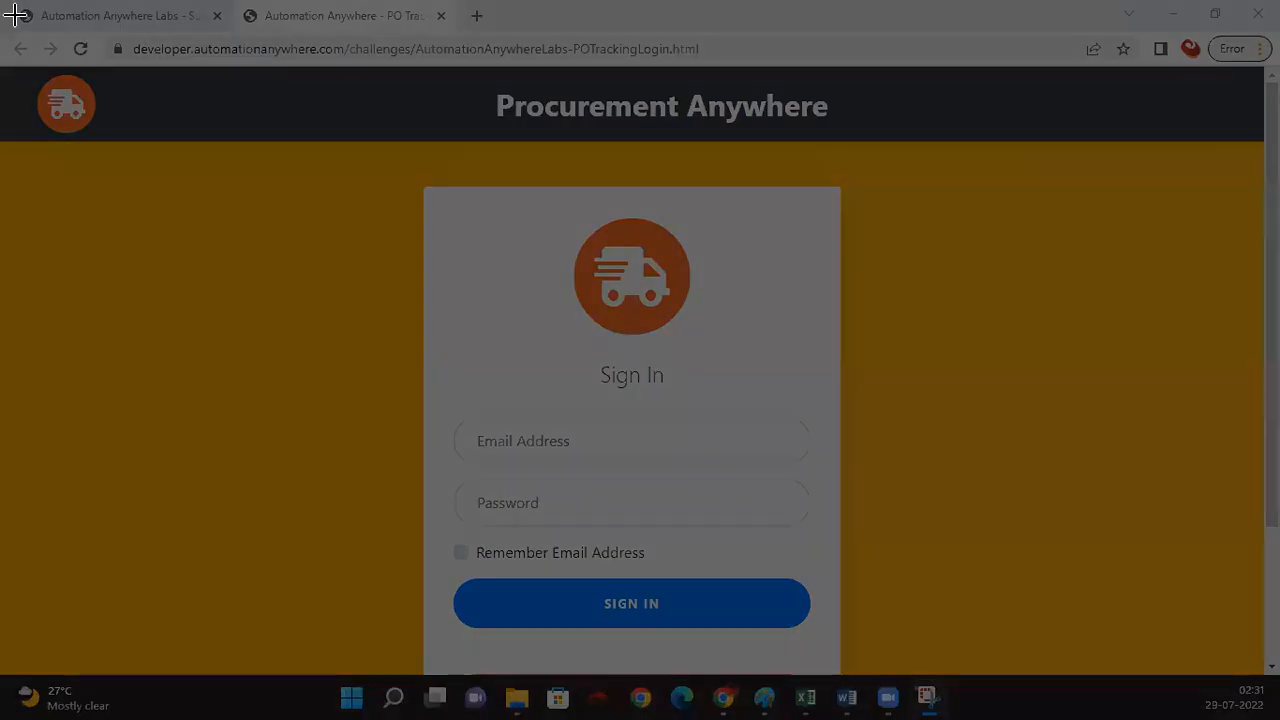
{"action": "left_click_drag", "start_coordinate": [3, 2], "coordinate": [1222, 615]}
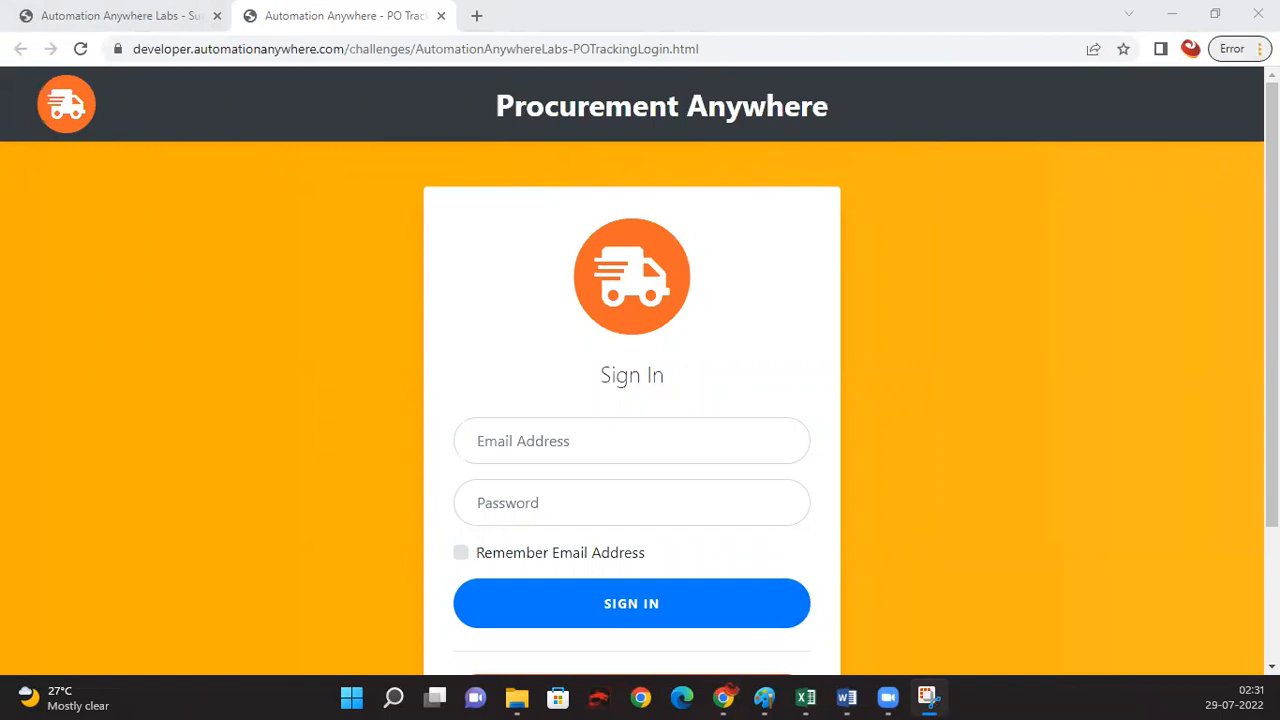
Step: Select Details cell D6 in Excel and paste the sign-in page screenshot over the previous picture in Paint
{"action": "left_click", "coordinate": [806, 697]}
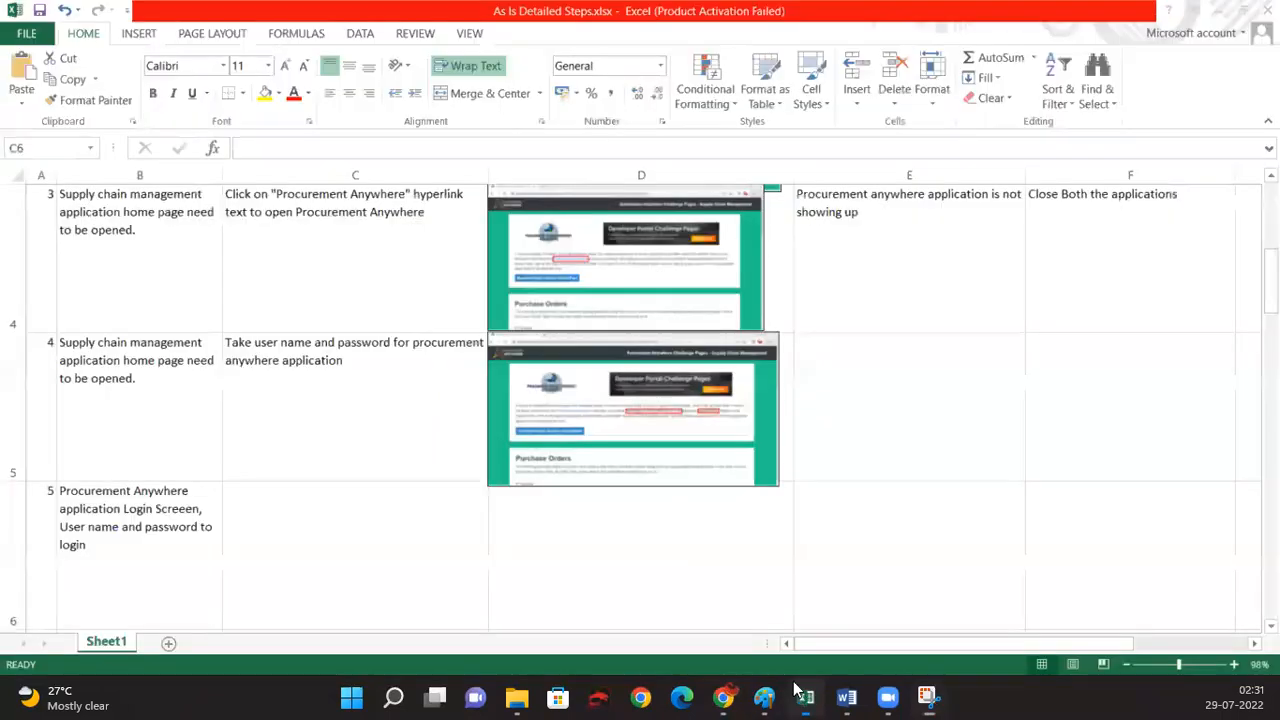
{"action": "left_click", "coordinate": [561, 556]}
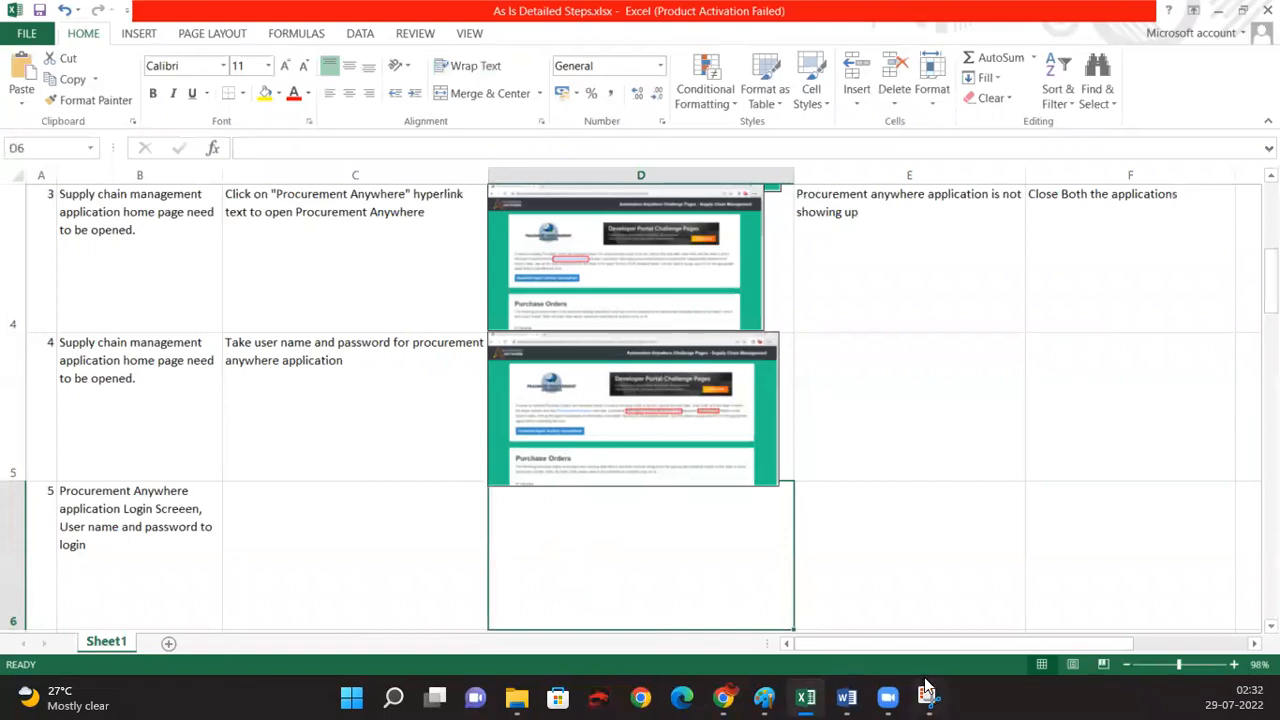
{"action": "left_click", "coordinate": [764, 697]}
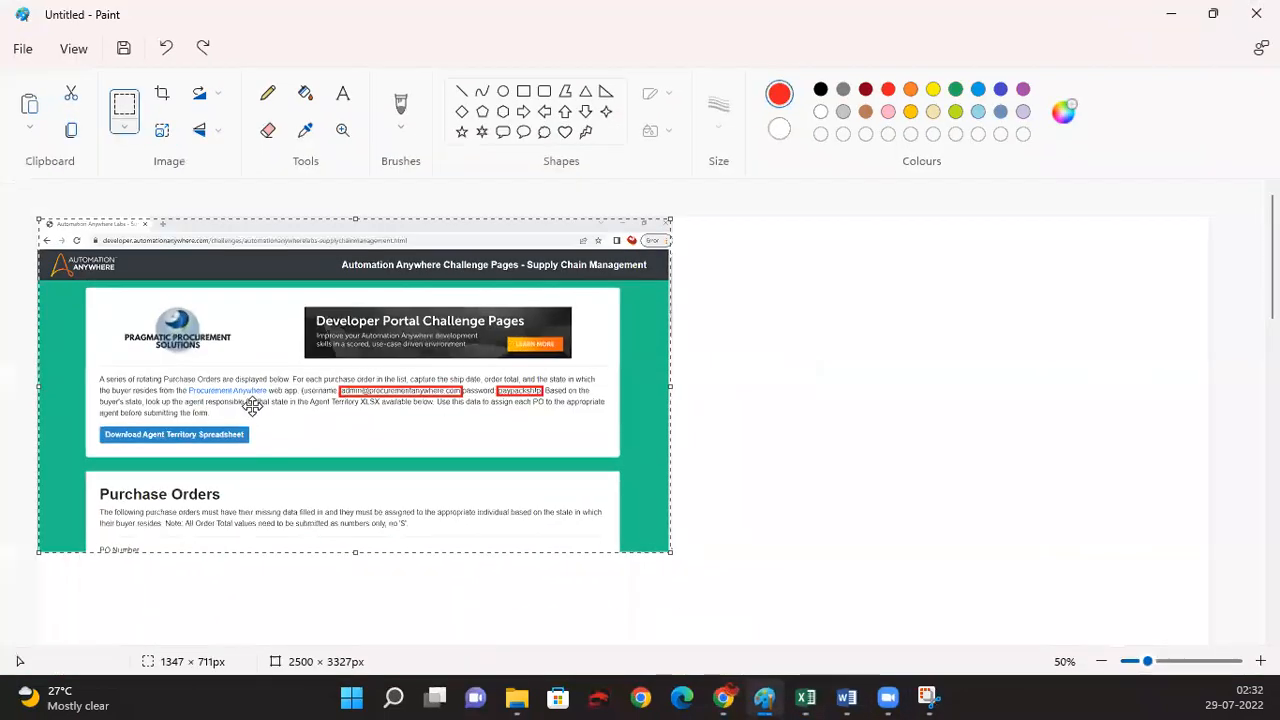
{"action": "key", "text": "ctrl+v"}
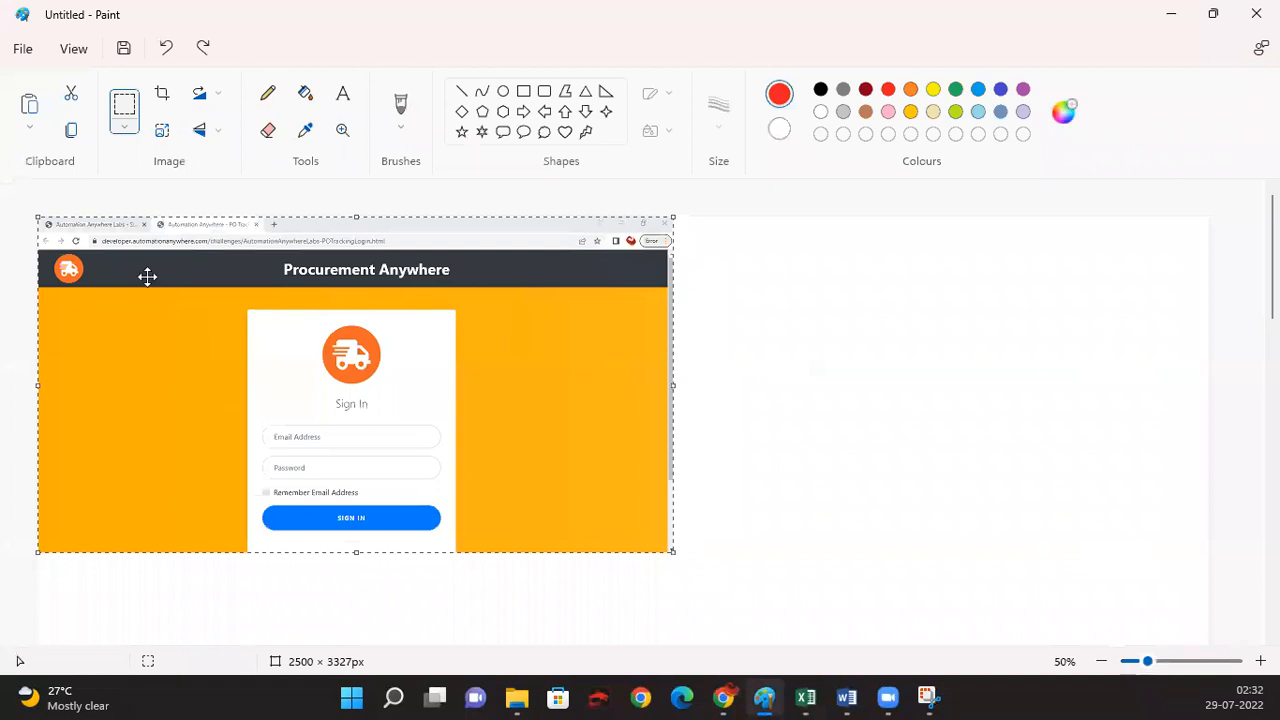
Step: Outline the Email Address field, the Password field and the Sign In button of the screenshot with red rectangles
{"action": "left_click", "coordinate": [528, 93]}
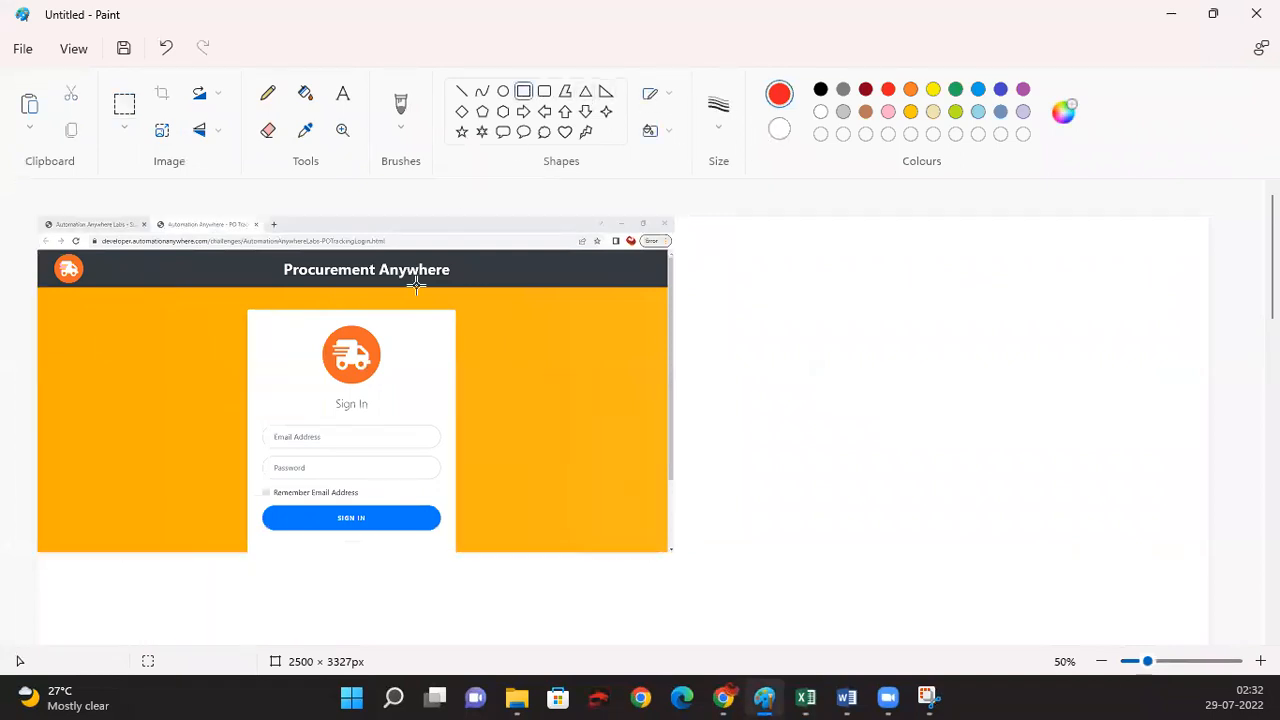
{"action": "left_click_drag", "start_coordinate": [262, 424], "coordinate": [446, 448]}
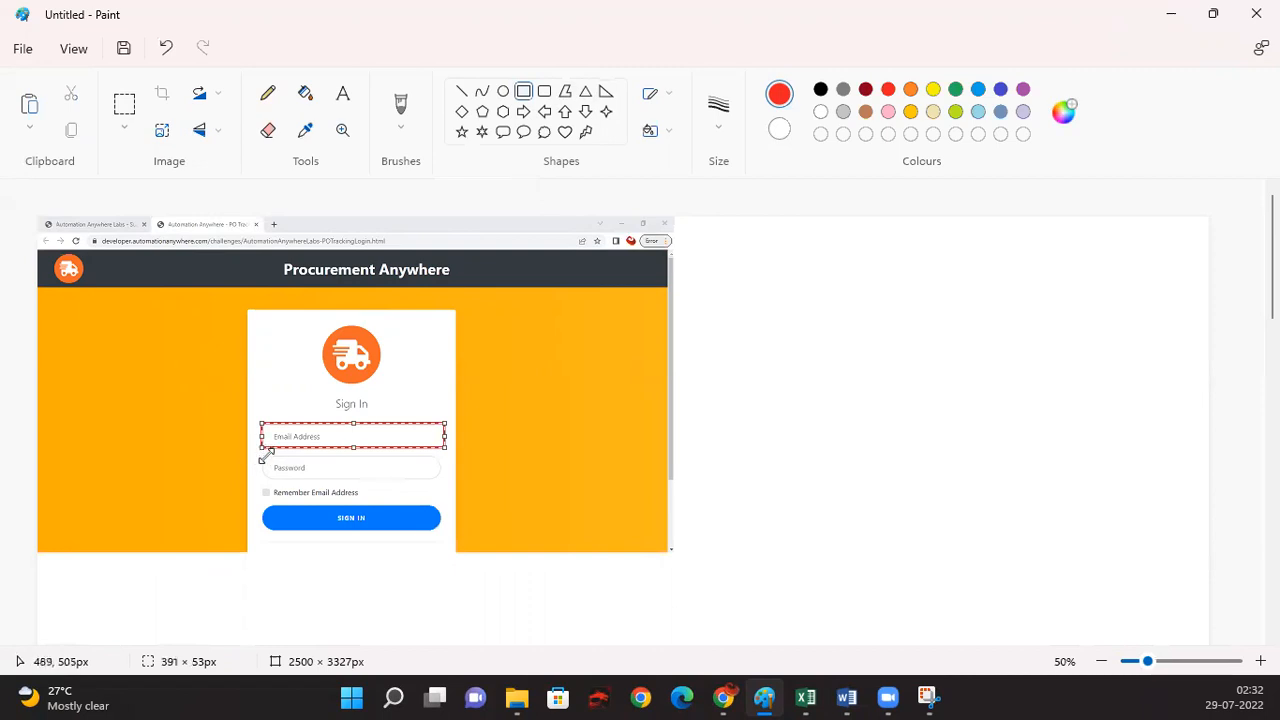
{"action": "left_click", "coordinate": [530, 464]}
{"action": "left_click_drag", "start_coordinate": [263, 452], "coordinate": [444, 480]}
{"action": "left_click", "coordinate": [566, 426]}
{"action": "left_click_drag", "start_coordinate": [266, 505], "coordinate": [437, 527]}
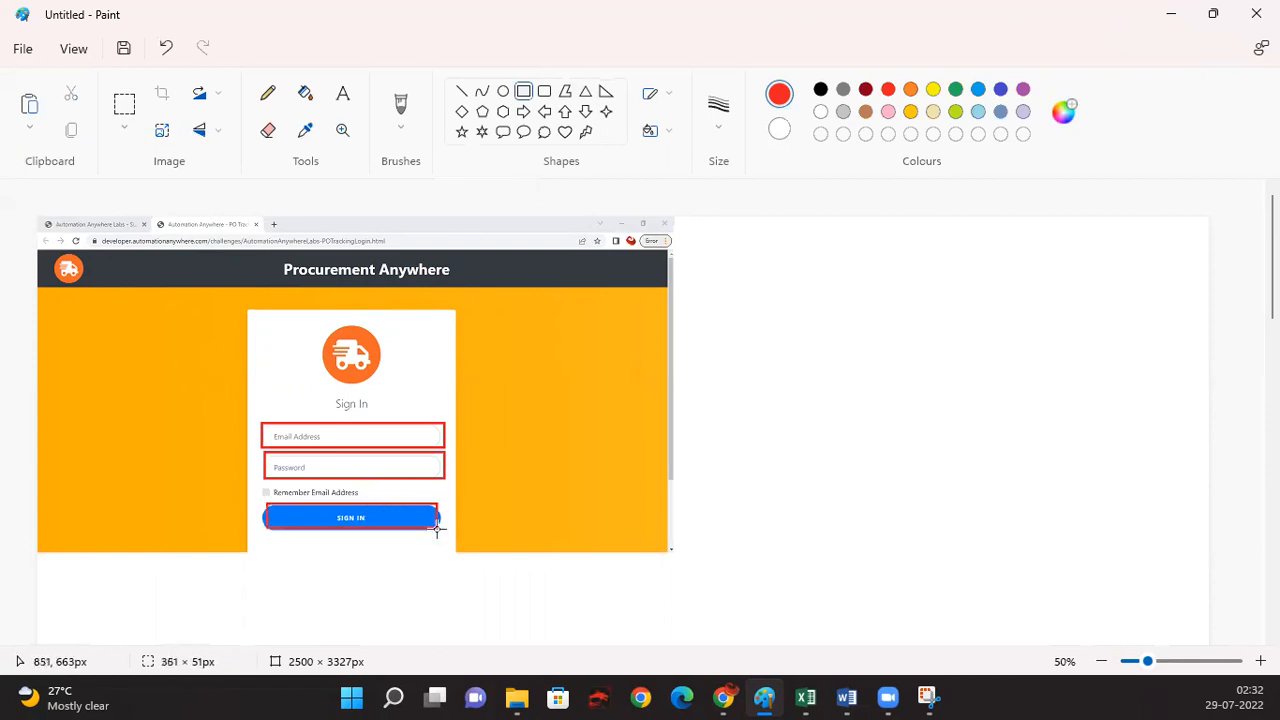
{"action": "left_click", "coordinate": [543, 437]}
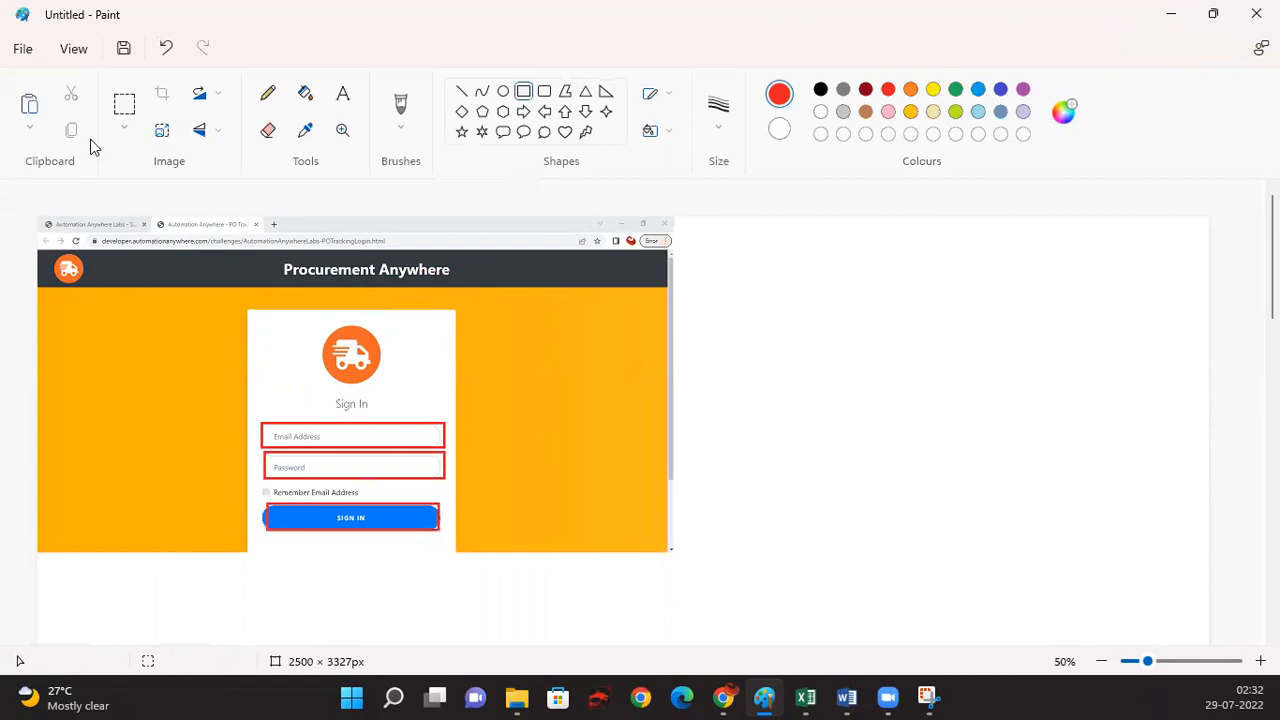
Step: Copy the annotated sign-in page screenshot from Paint and paste it into Details cell D6 of the Excel sheet
{"action": "left_click", "coordinate": [124, 103]}
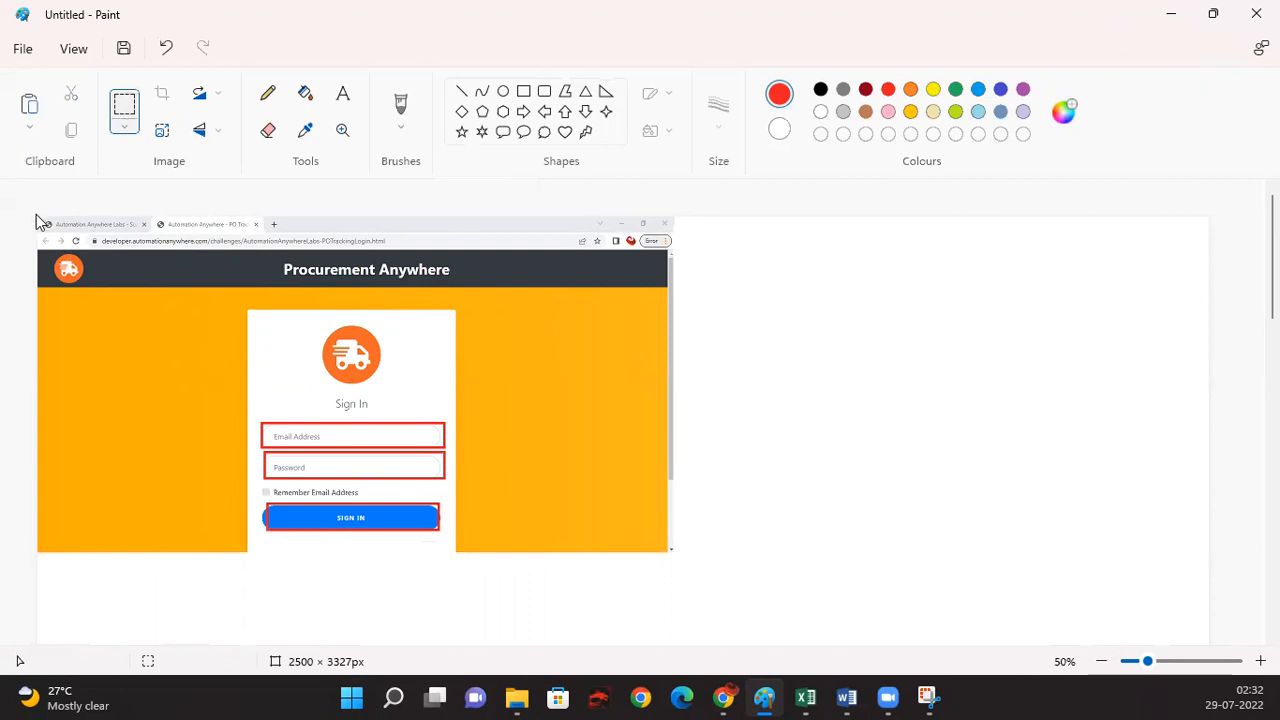
{"action": "left_click_drag", "start_coordinate": [40, 221], "coordinate": [676, 552]}
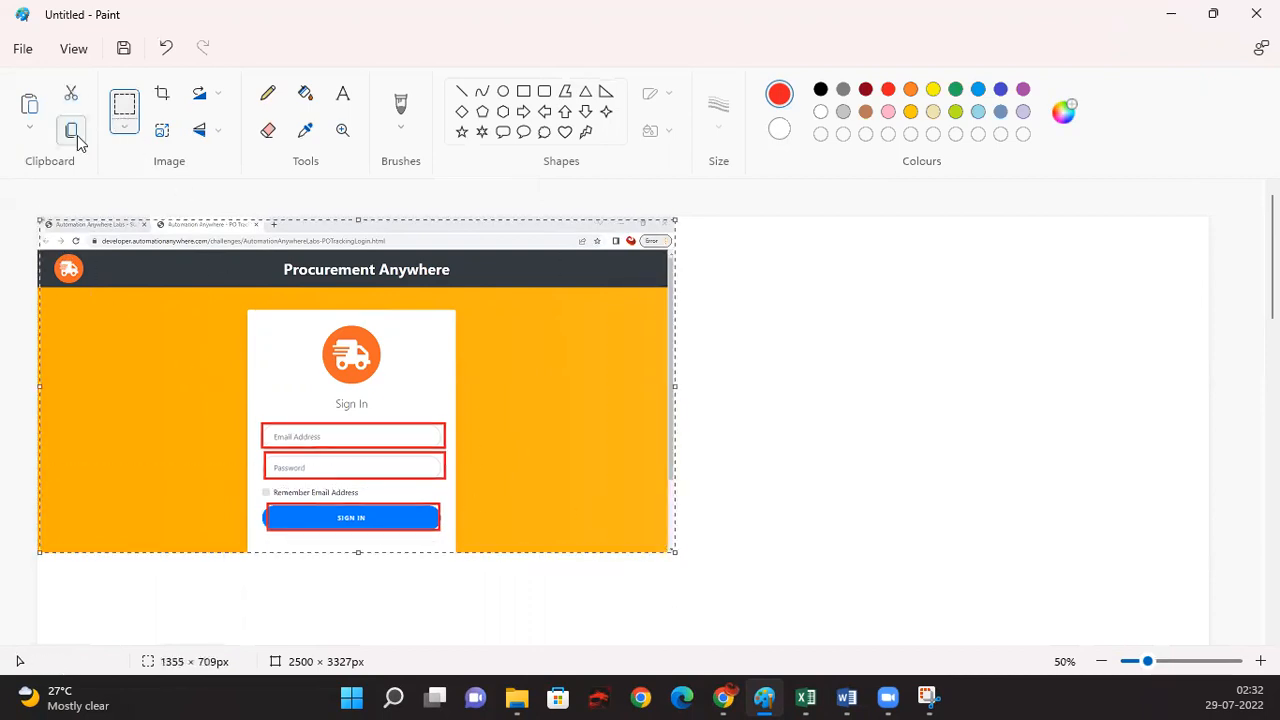
{"action": "left_click", "coordinate": [1163, 14]}
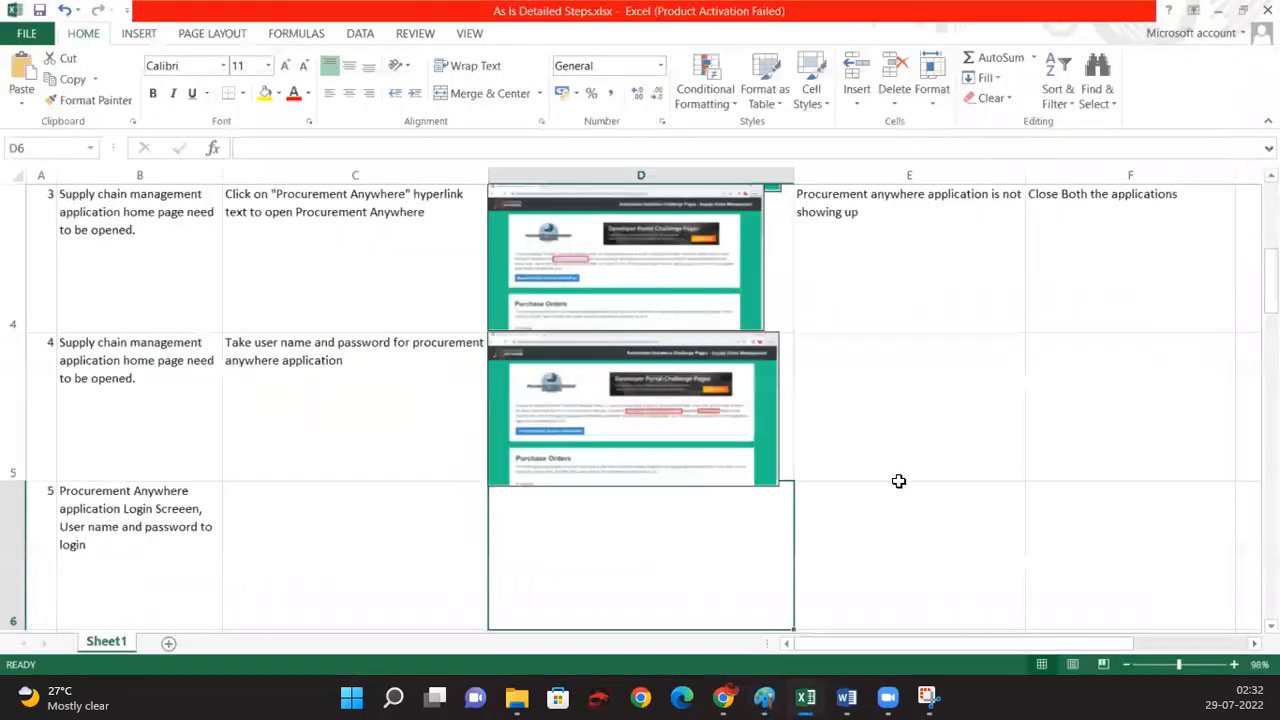
{"action": "key", "text": "ctrl+v"}
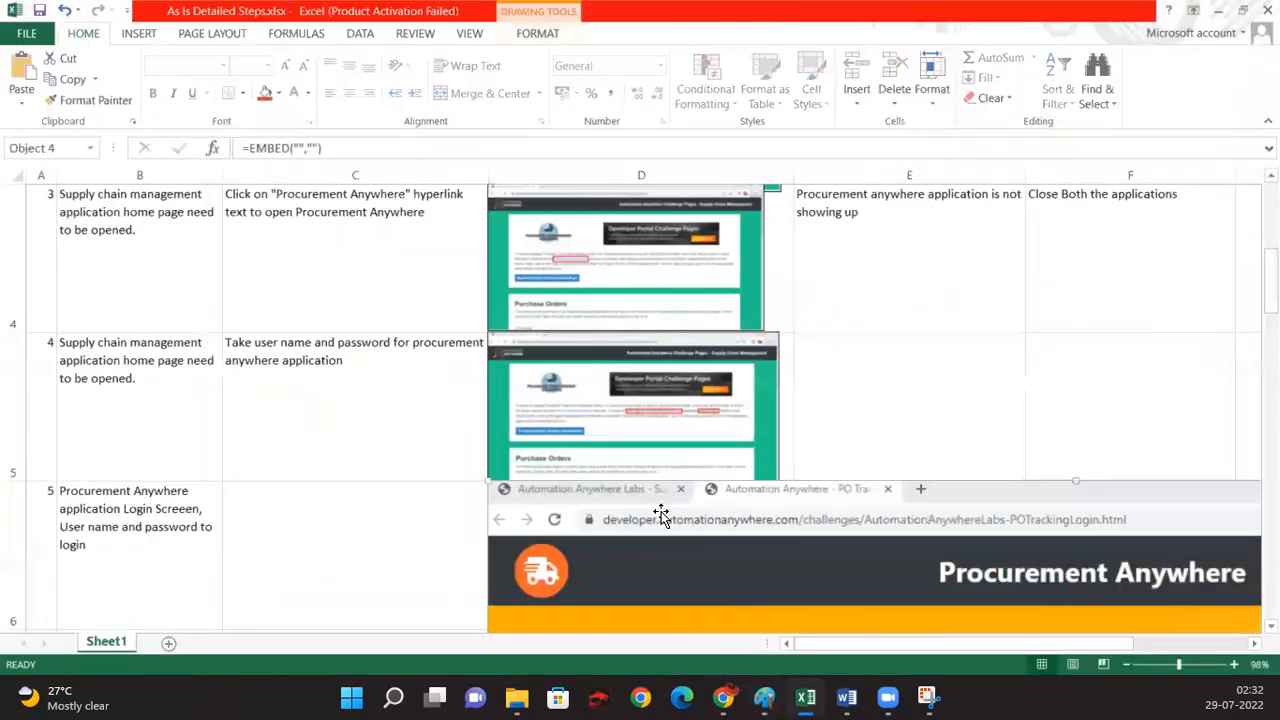
Step: Shrink the pasted sign-in page picture so that it fits cell D6
{"action": "left_click", "coordinate": [1127, 665]}
{"action": "left_click", "coordinate": [1127, 665]}
{"action": "left_click", "coordinate": [1127, 665]}
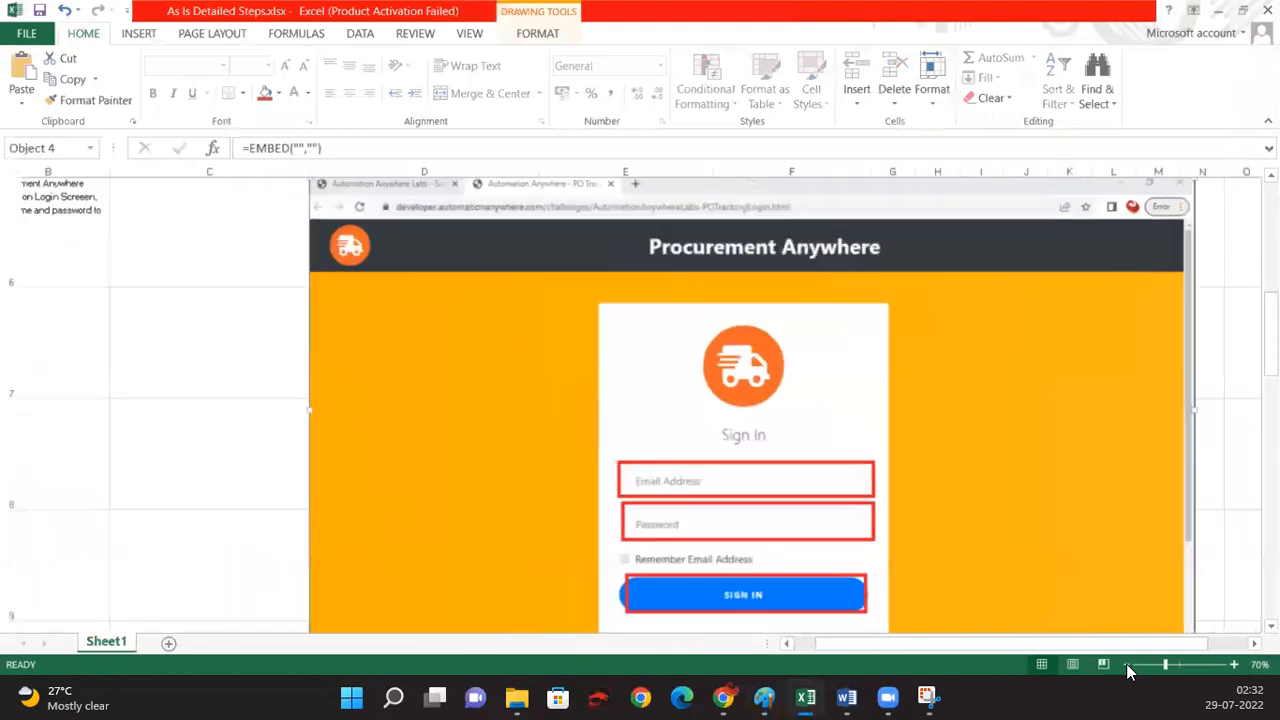
{"action": "left_click", "coordinate": [1127, 665]}
{"action": "left_click", "coordinate": [1127, 665]}
{"action": "mouse_move", "coordinate": [854, 560]}
{"action": "left_mouse_down"}
{"action": "mouse_move", "coordinate": [563, 417]}
{"action": "mouse_move", "coordinate": [397, 314]}
{"action": "mouse_move", "coordinate": [409, 318]}
{"action": "left_mouse_up"}
Step: Enter "Login to Procurement anywhere application with user name and password" in cell C6
{"action": "left_click", "coordinate": [163, 285]}
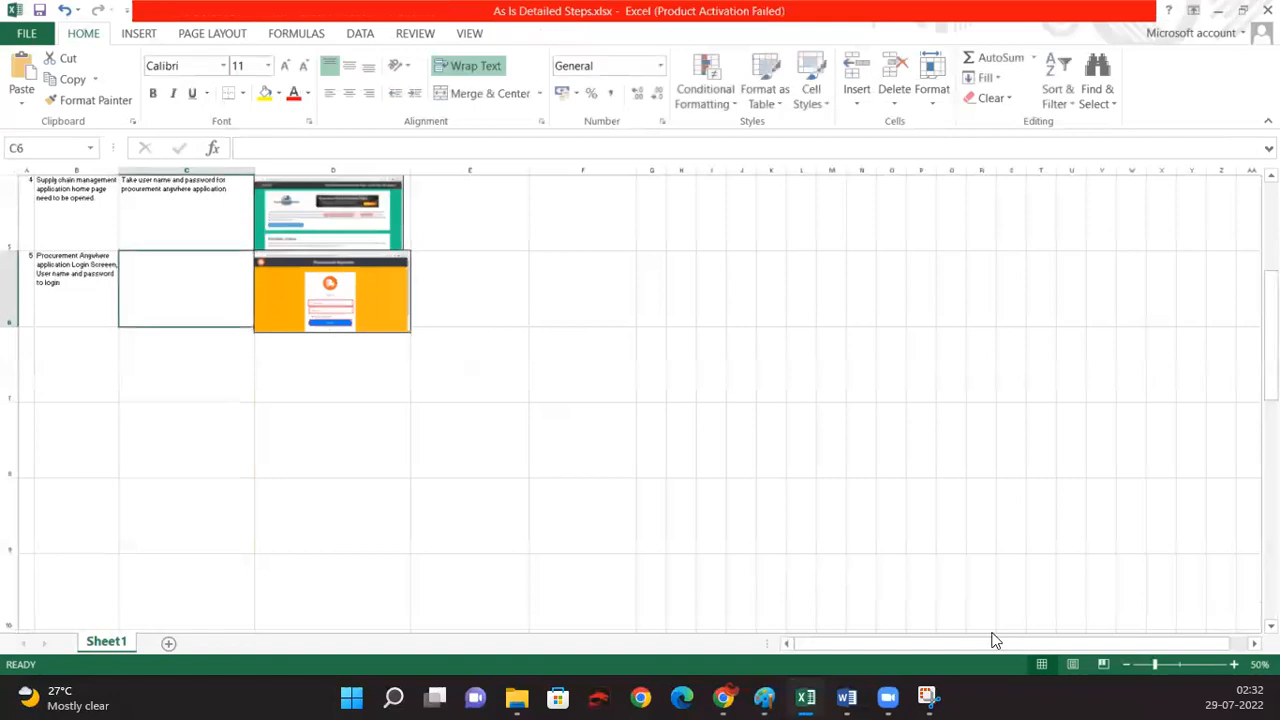
{"action": "left_click", "coordinate": [1180, 664]}
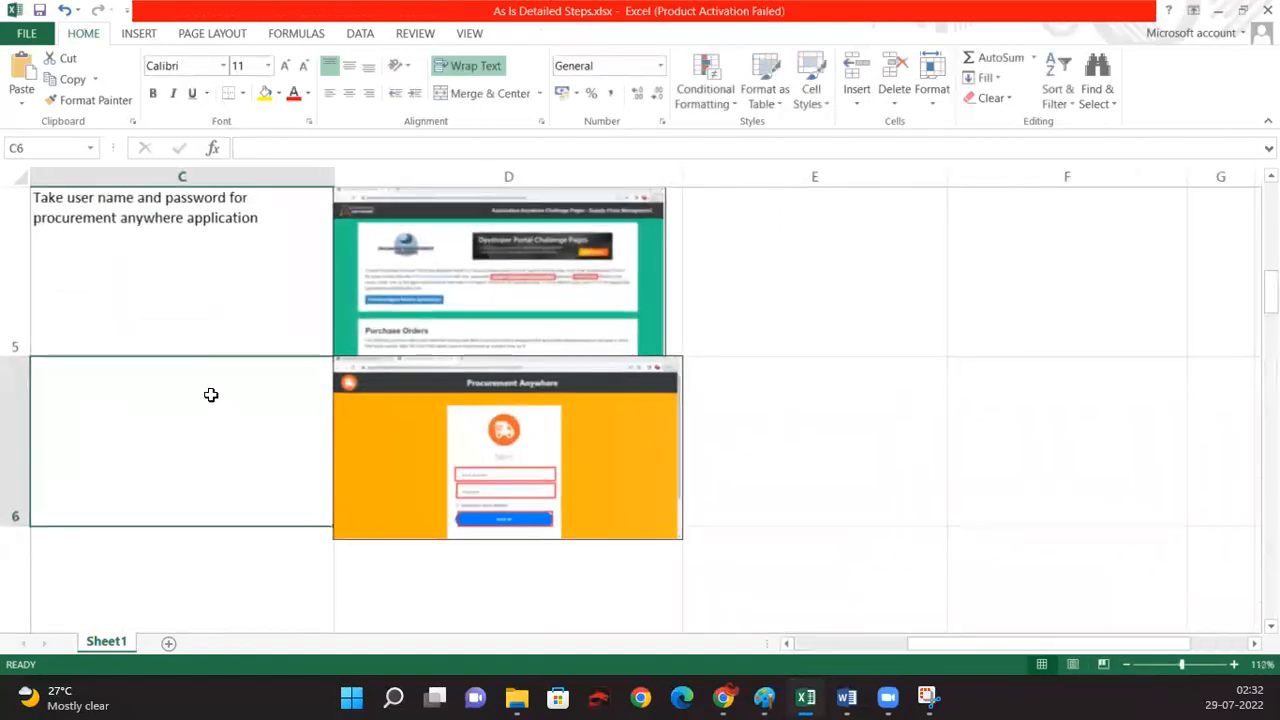
{"action": "type", "text": "Login "}
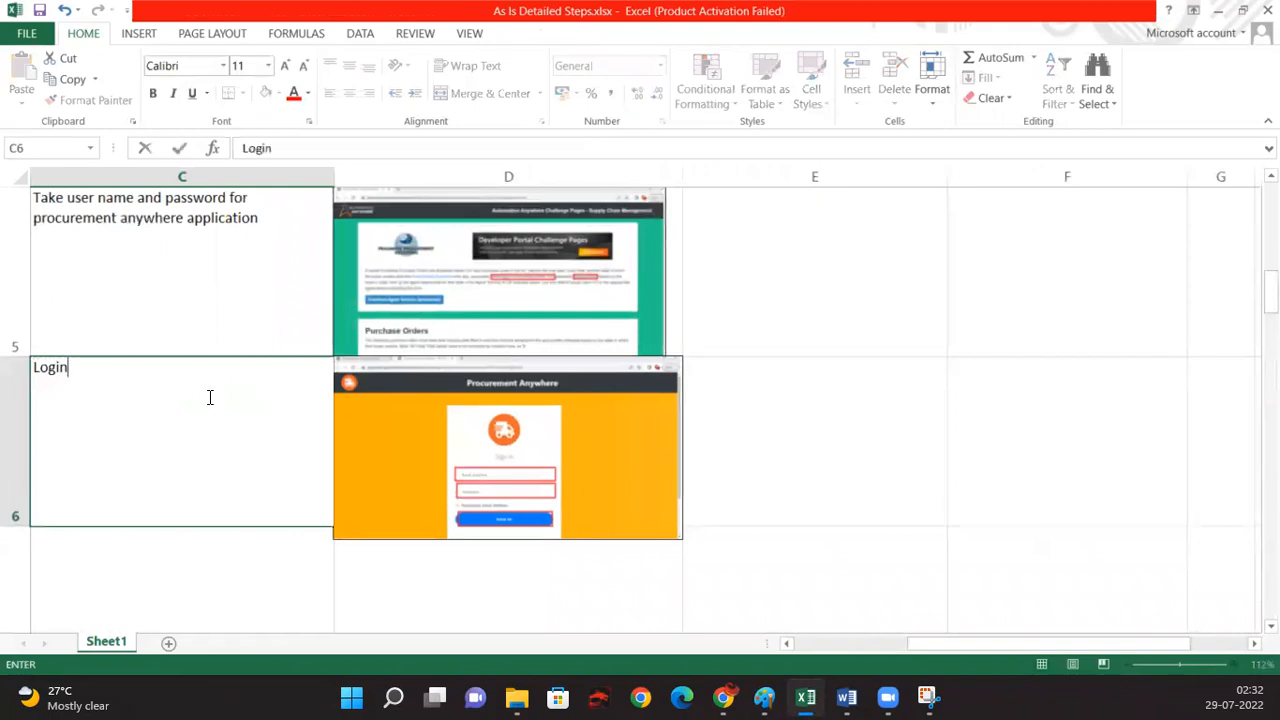
{"action": "type", "text": "to Procurement anywhere app"}
{"action": "type", "text": "lic"}
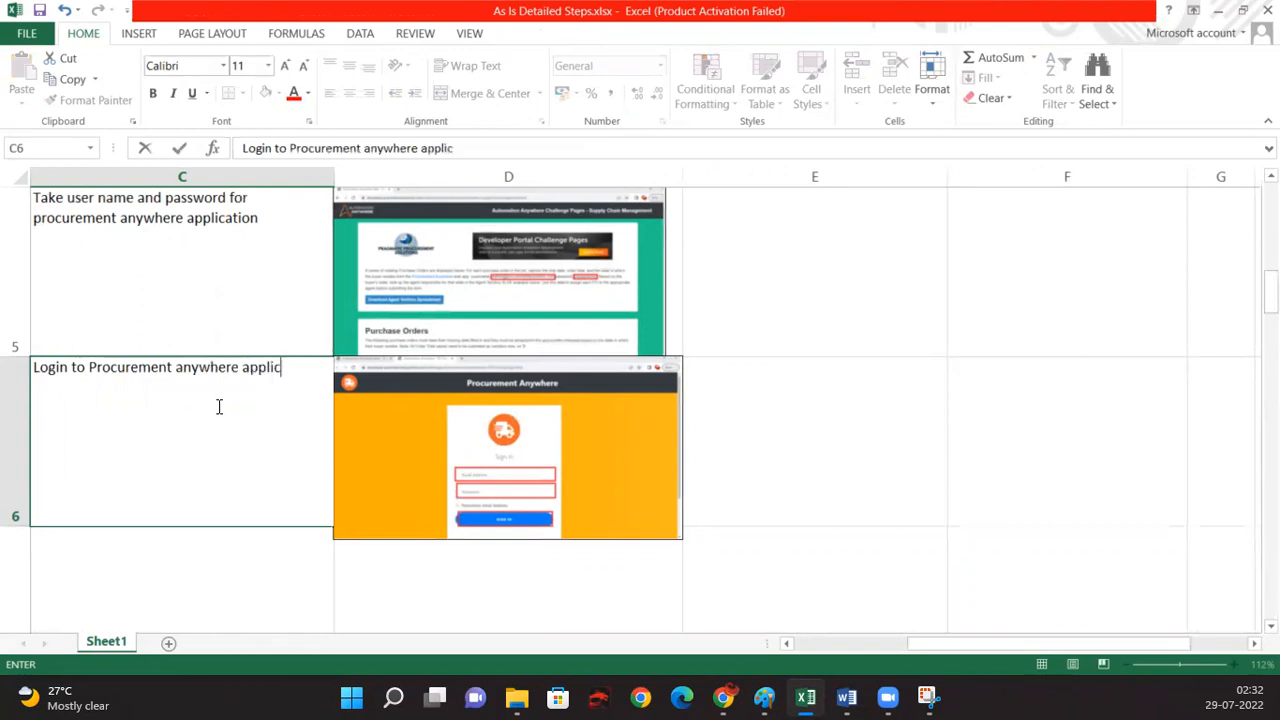
{"action": "type", "text": "ation with user name and password"}
{"action": "key", "text": "Return"}
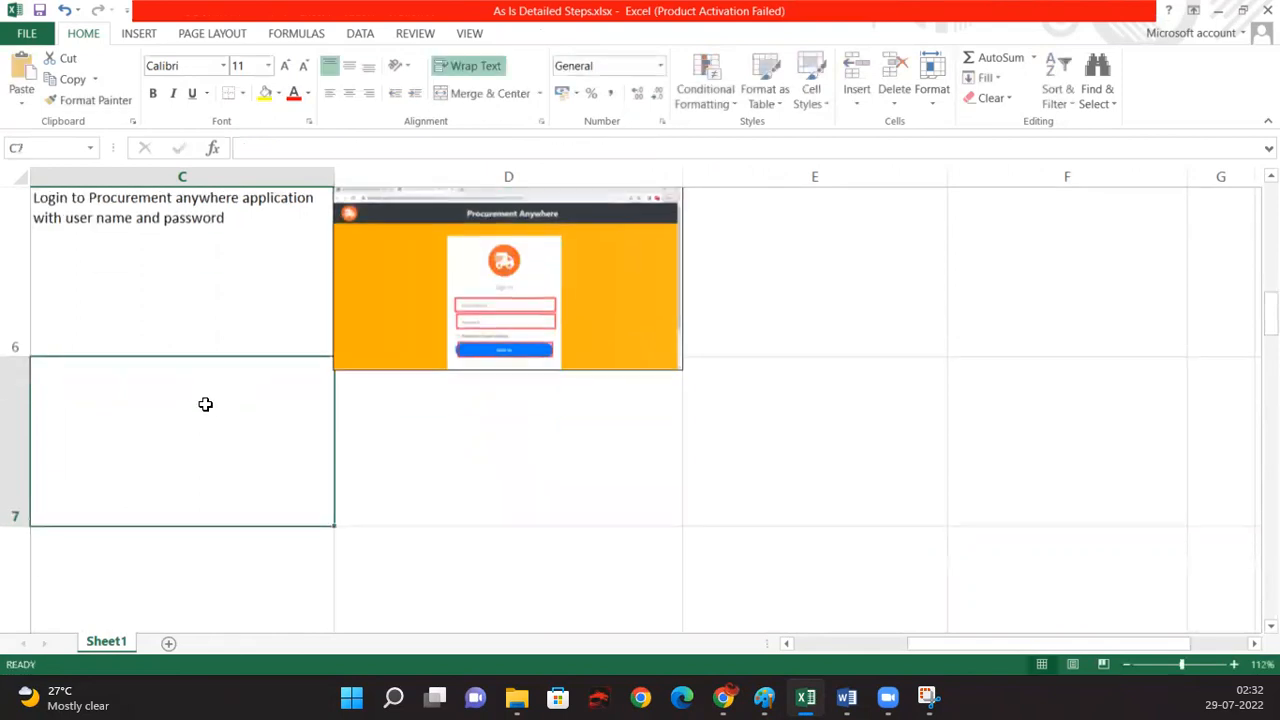
Step: Review the rows of steps 3 to 5 in the sheet and select the empty cell E6
{"action": "scroll", "coordinate": [616, 515], "scroll_direction": "up", "scroll_amount": 3}
{"action": "scroll", "coordinate": [617, 517], "scroll_direction": "down", "scroll_amount": 3}
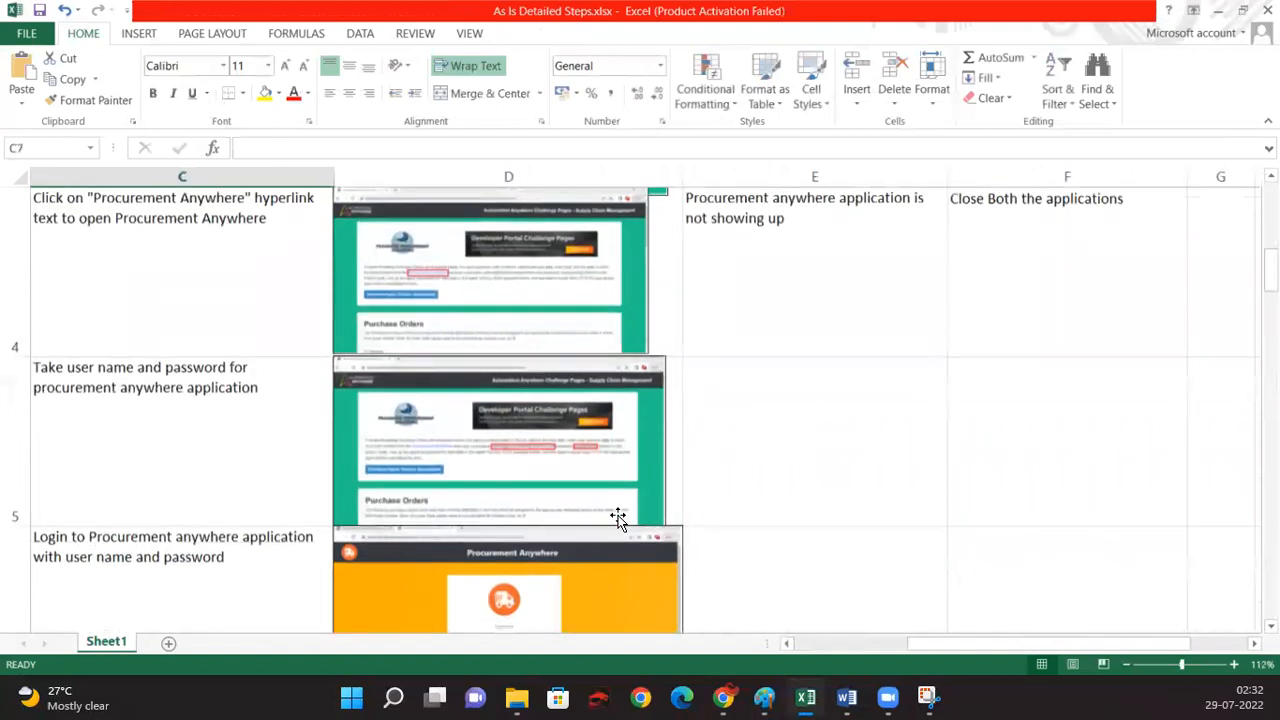
{"action": "scroll", "coordinate": [670, 520], "scroll_direction": "down", "scroll_amount": 1}
{"action": "scroll", "coordinate": [690, 510], "scroll_direction": "up", "scroll_amount": 2}
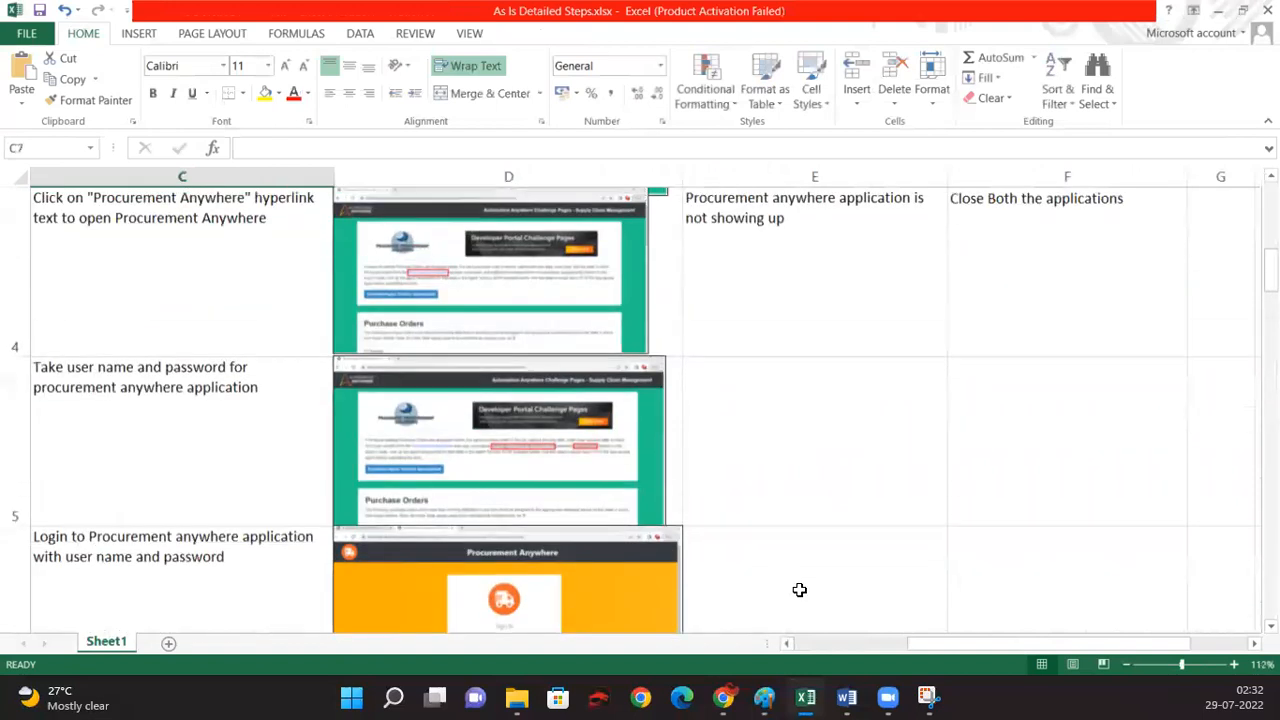
{"action": "left_click", "coordinate": [795, 585]}
{"action": "scroll", "coordinate": [601, 451], "scroll_direction": "down", "scroll_amount": 3}
{"action": "scroll", "coordinate": [642, 502], "scroll_direction": "up", "scroll_amount": 3}
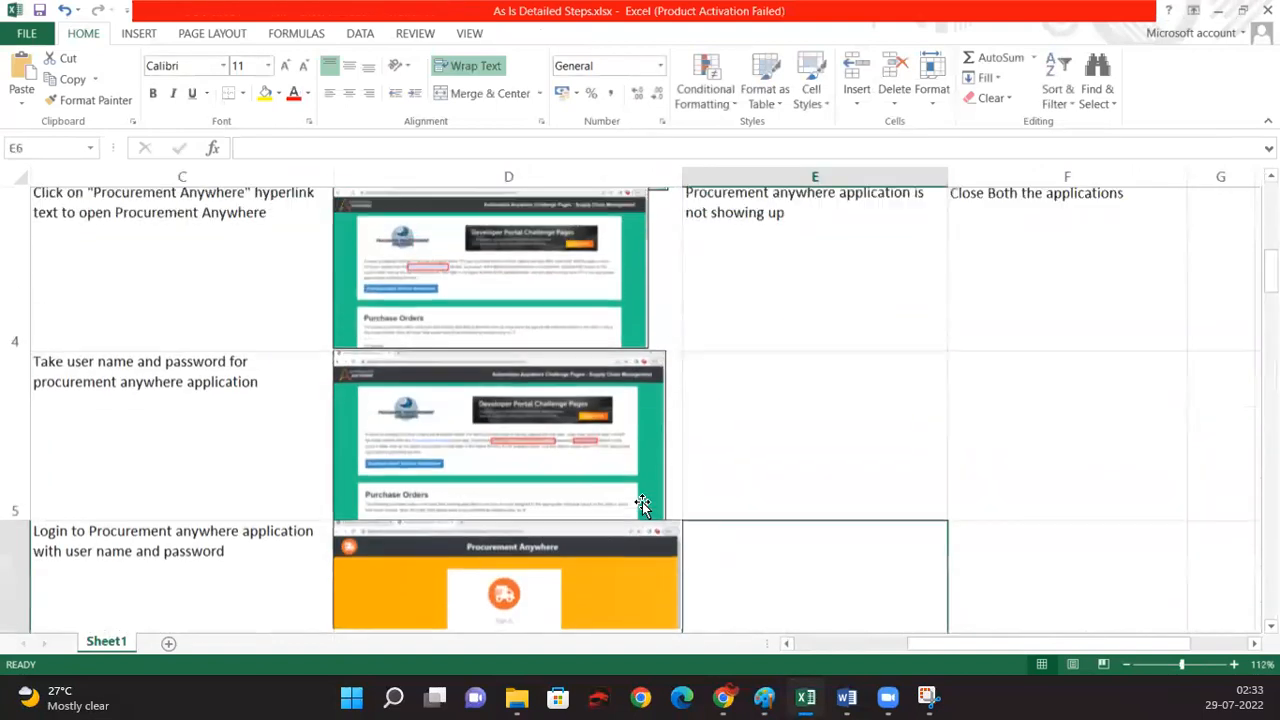
{"action": "left_click", "coordinate": [1125, 664]}
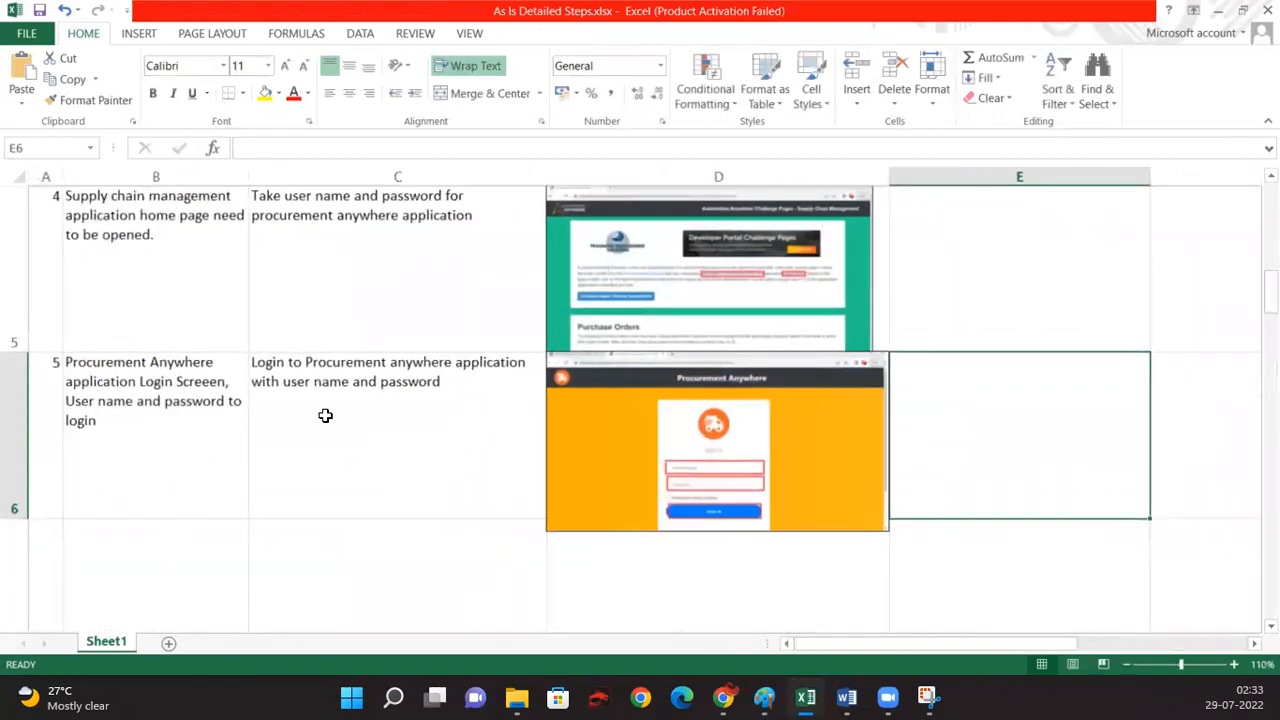
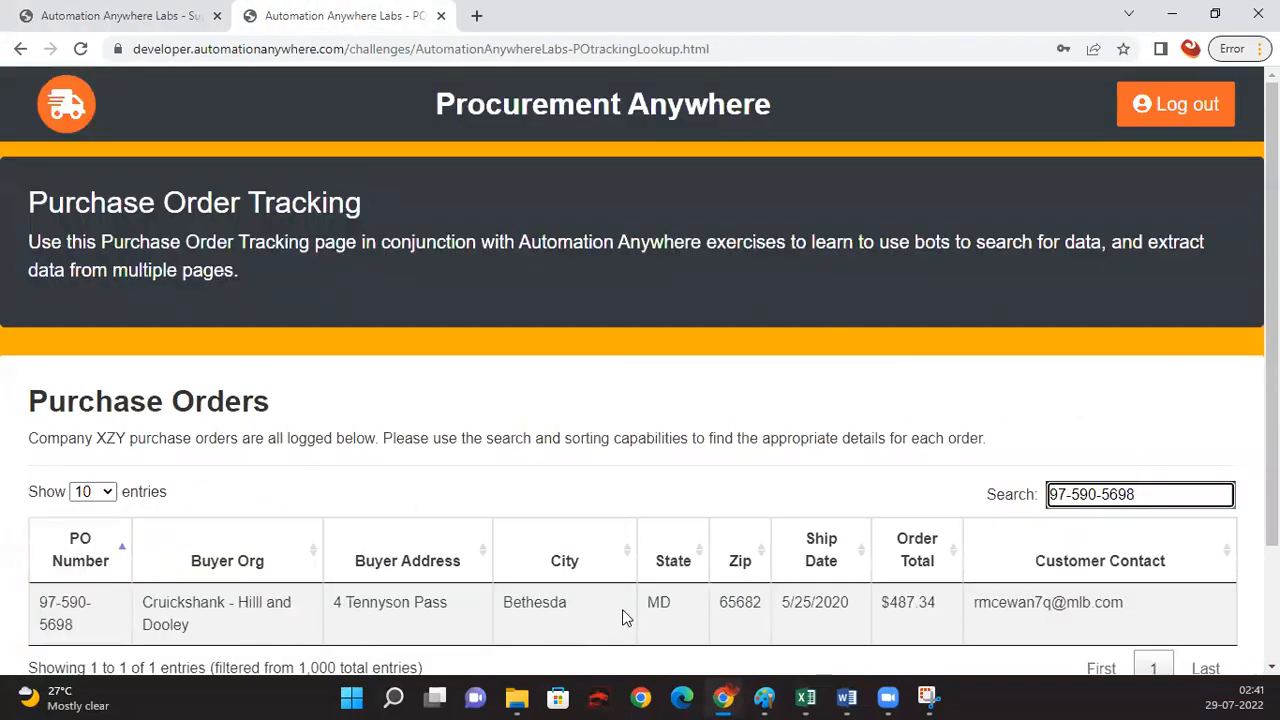
Step: Switch to the StateAssignments (1).xlsx workbook and capture a screenshot of its window with the State and Full Name table
{"action": "mouse_move", "coordinate": [806, 697]}
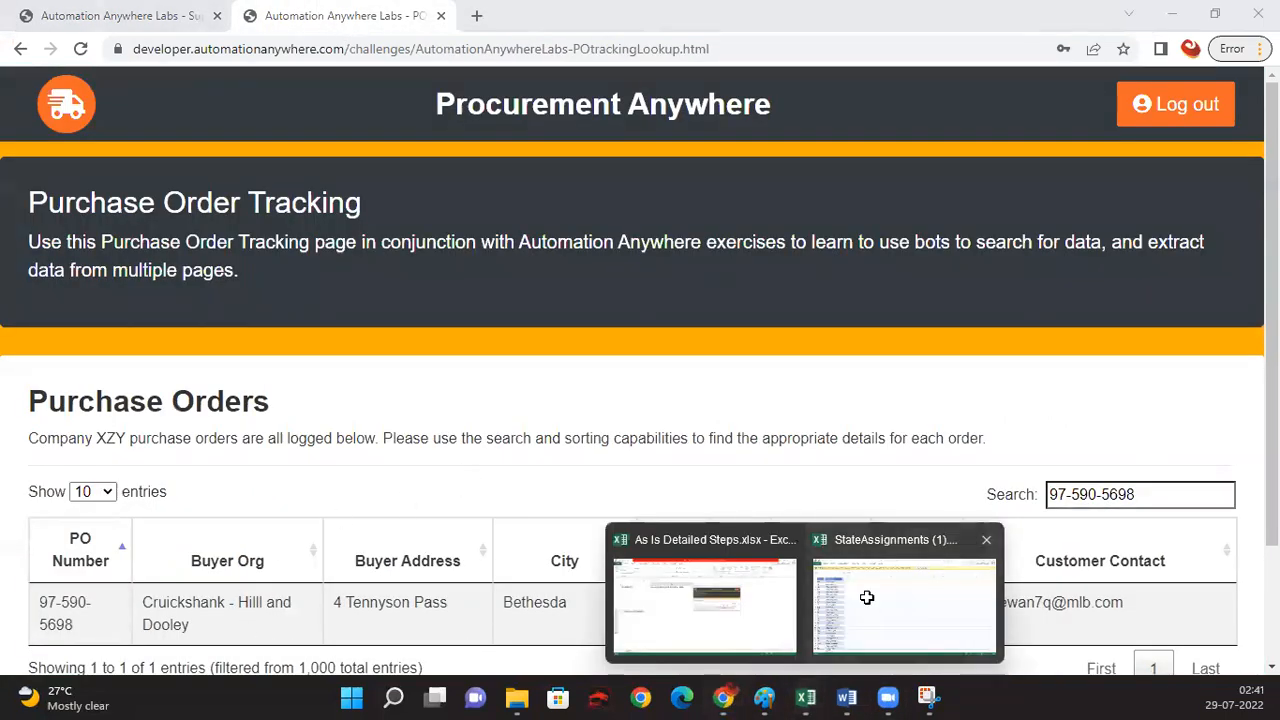
{"action": "left_click", "coordinate": [905, 630]}
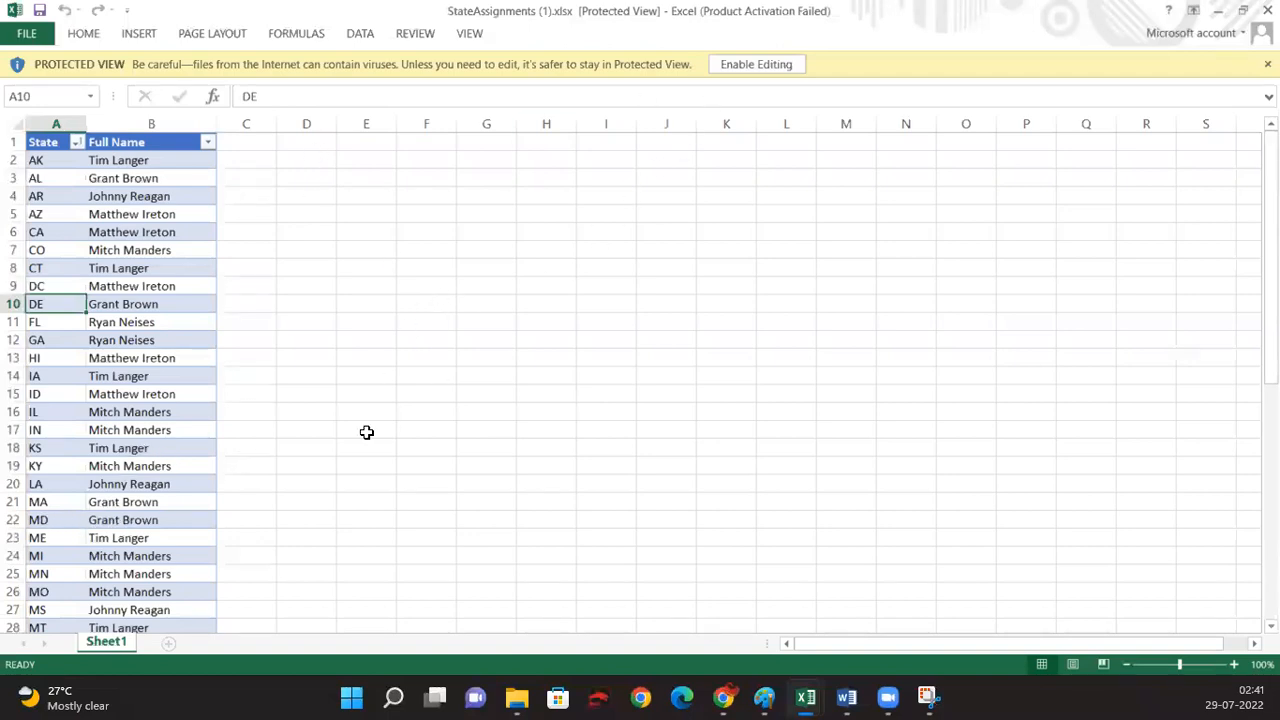
{"action": "left_click", "coordinate": [927, 697]}
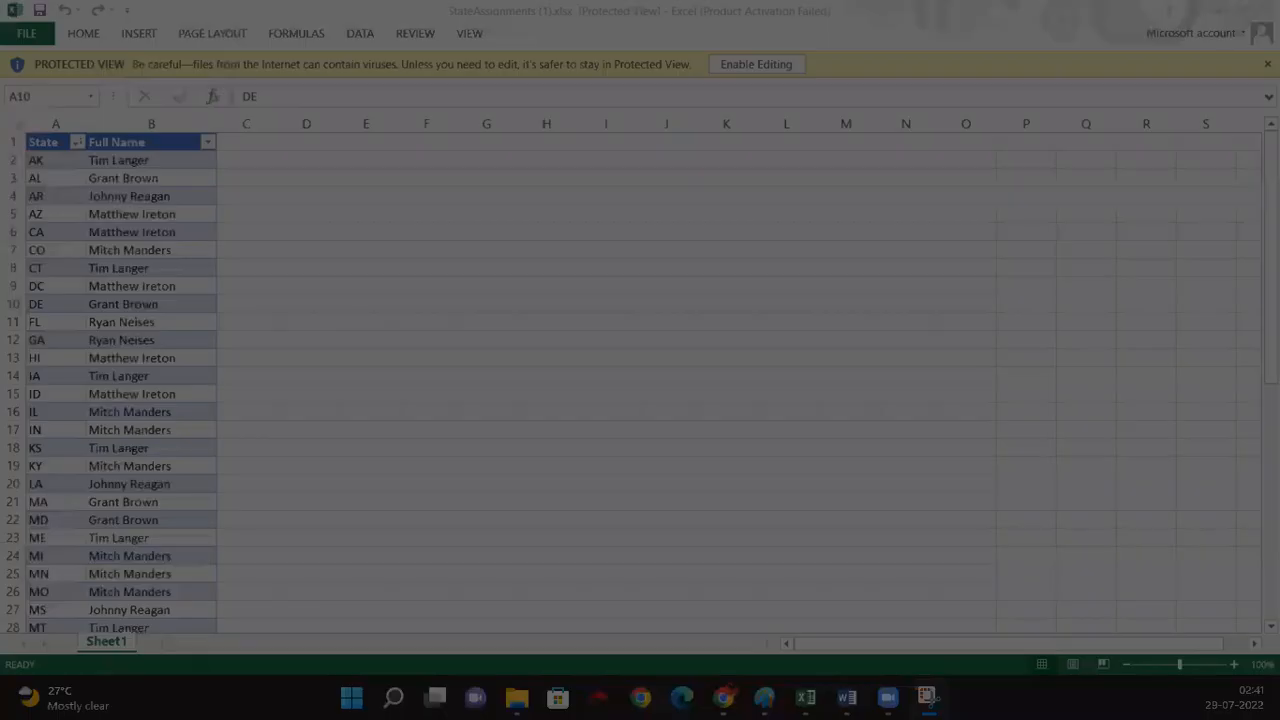
{"action": "left_click_drag", "start_coordinate": [3, 1], "coordinate": [1279, 638]}
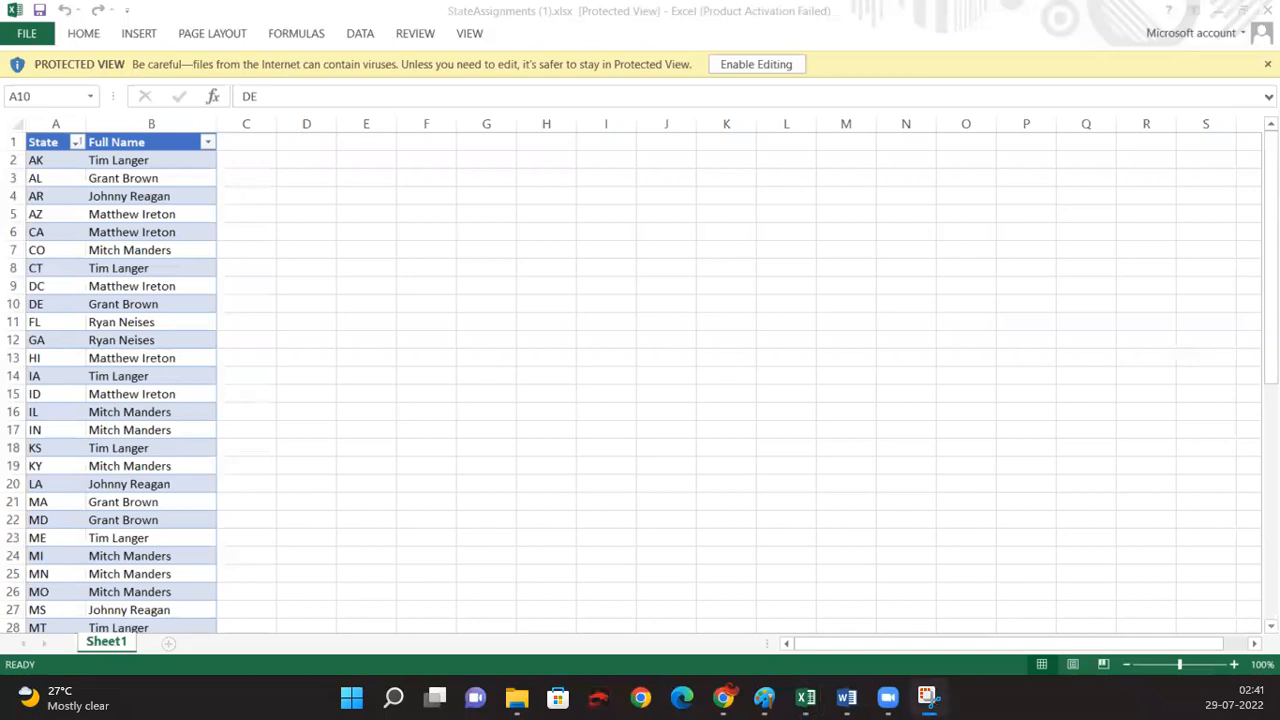
Step: Paste the workbook screenshot over the previous picture in Paint and outline the MD row and the header row with red rectangles
{"action": "left_click", "coordinate": [764, 697]}
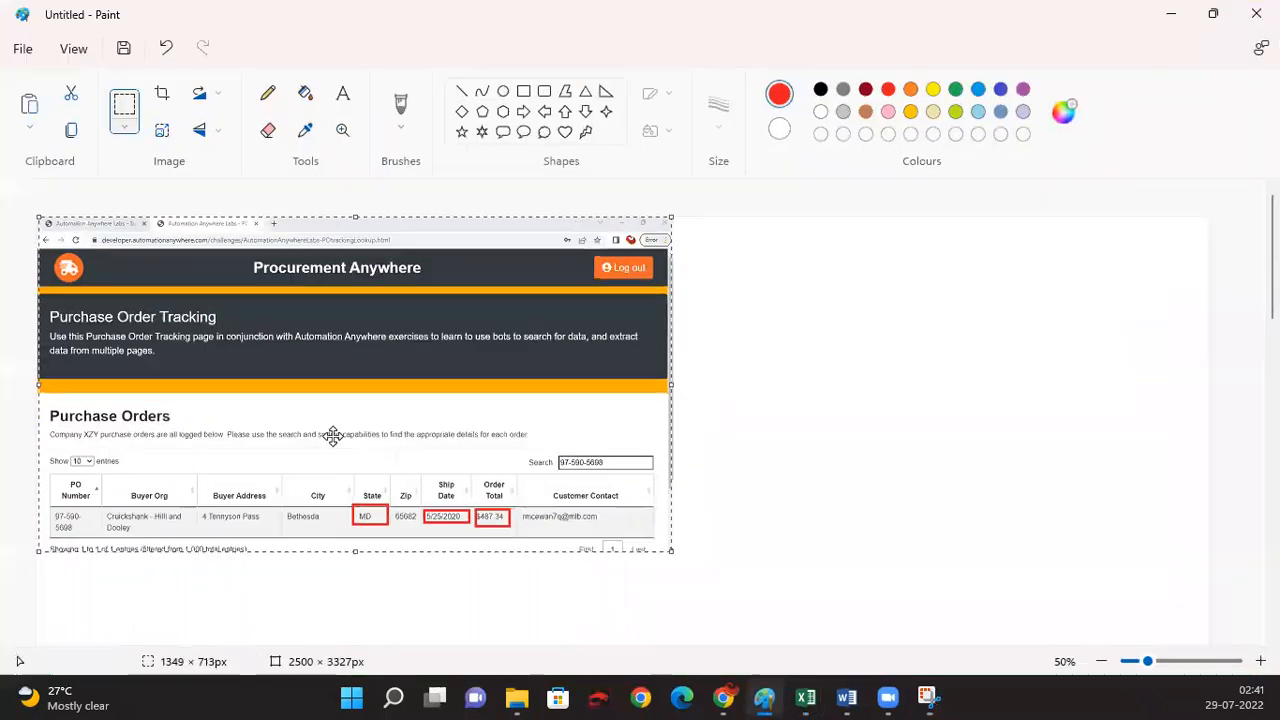
{"action": "key", "text": "ctrl+v"}
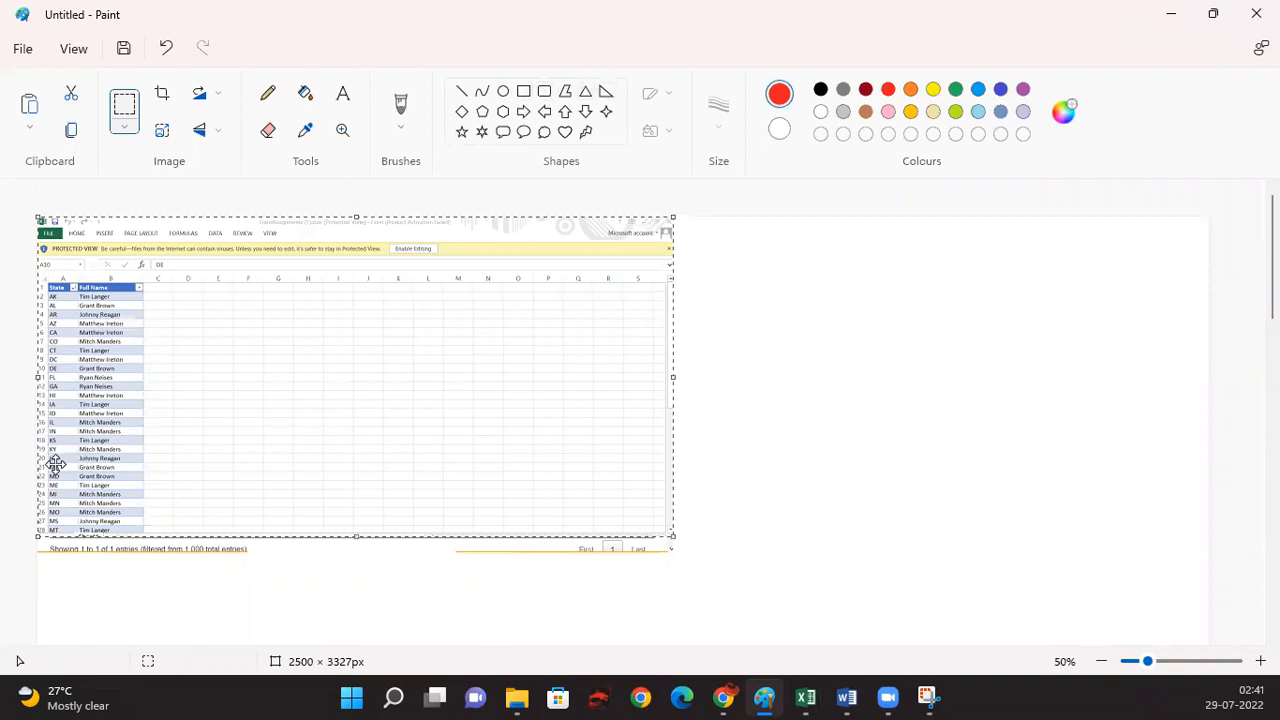
{"action": "left_click", "coordinate": [521, 93]}
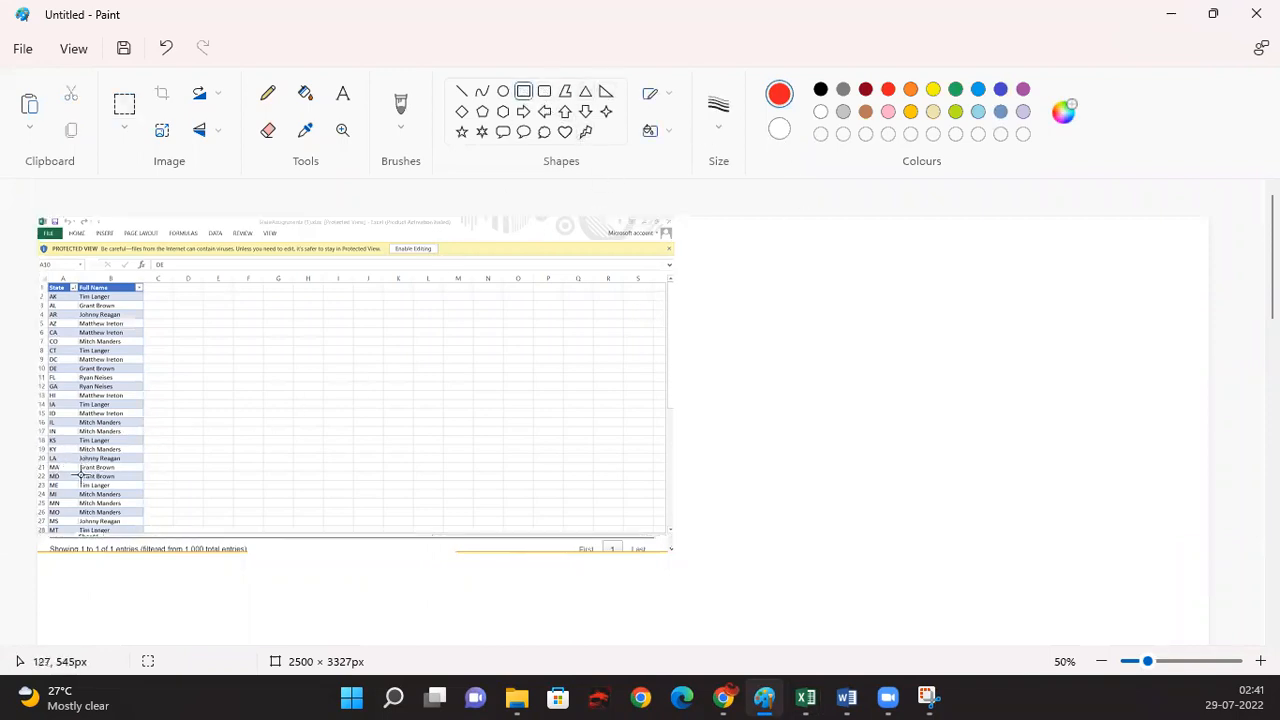
{"action": "left_click_drag", "start_coordinate": [42, 467], "coordinate": [143, 488]}
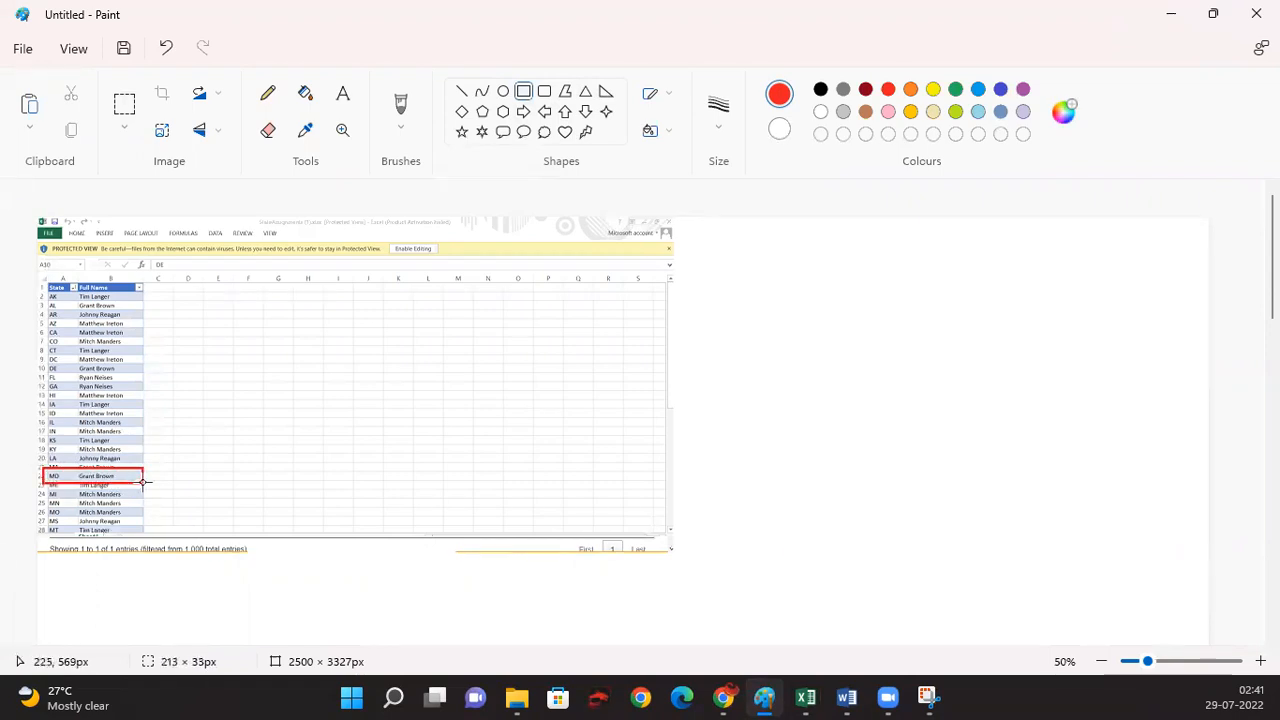
{"action": "mouse_move", "coordinate": [44, 278]}
{"action": "left_mouse_down"}
{"action": "mouse_move", "coordinate": [99, 297]}
{"action": "mouse_move", "coordinate": [153, 293]}
{"action": "mouse_move", "coordinate": [143, 296]}
{"action": "left_mouse_up"}
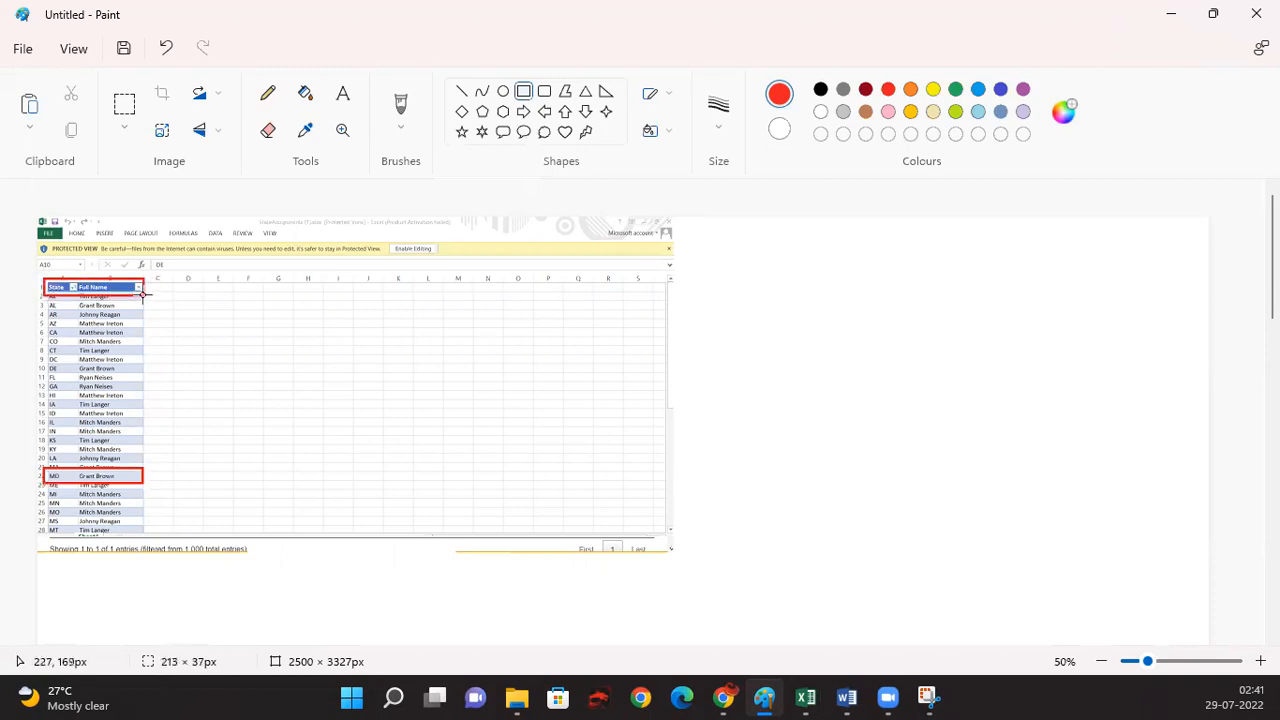
Step: Copy the annotated workbook screenshot and paste it into cell D10 of As Is Detailed Steps.xlsx
{"action": "left_click", "coordinate": [124, 103]}
{"action": "left_click_drag", "start_coordinate": [38, 218], "coordinate": [666, 533]}
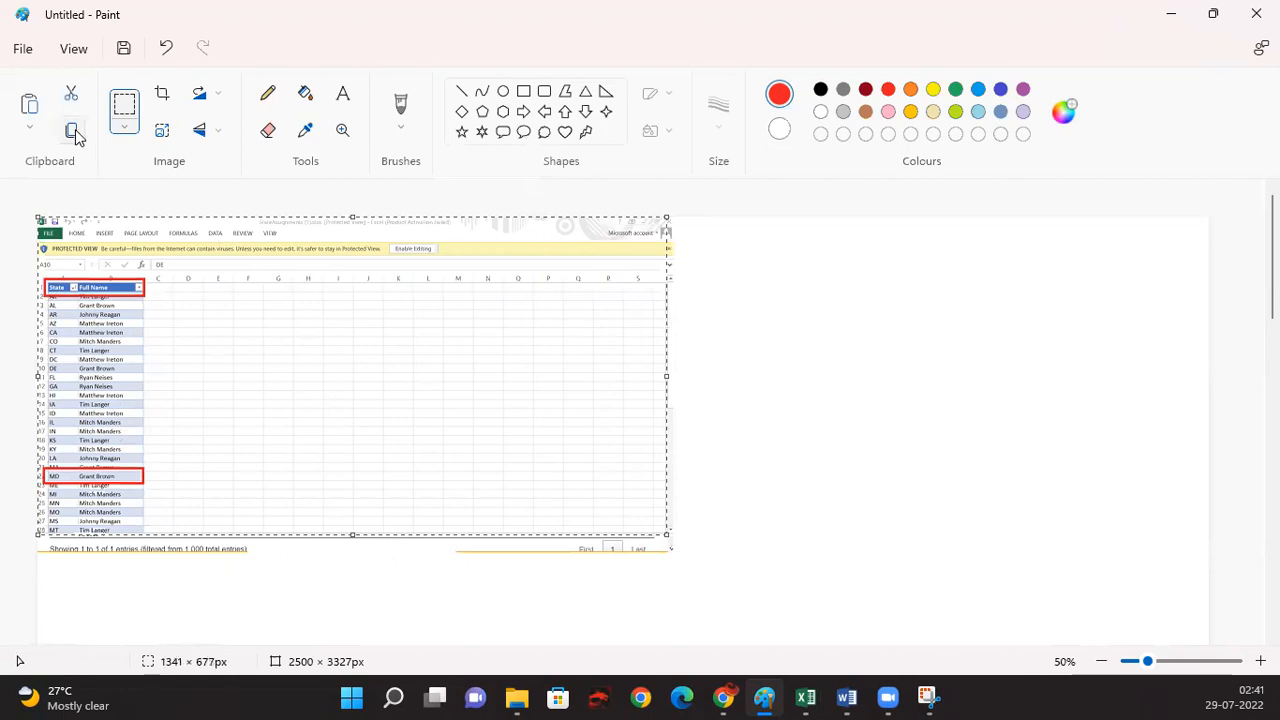
{"action": "left_click", "coordinate": [1174, 10]}
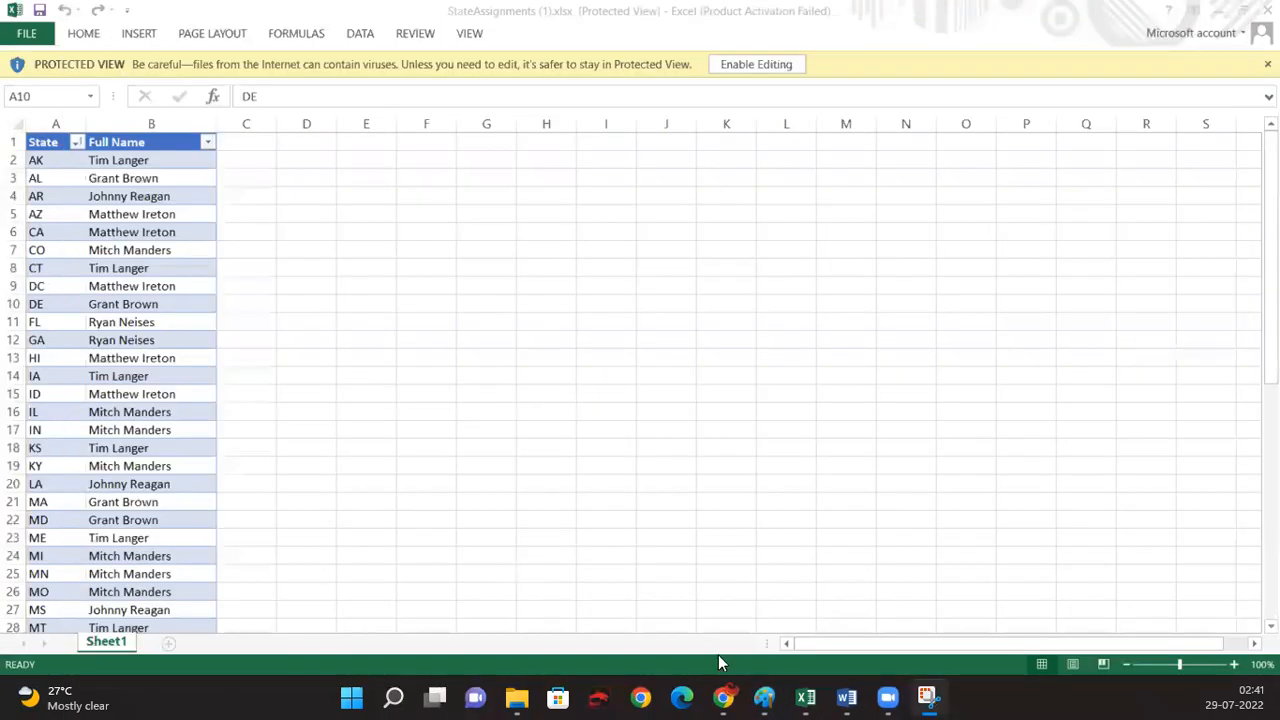
{"action": "left_click", "coordinate": [1218, 11]}
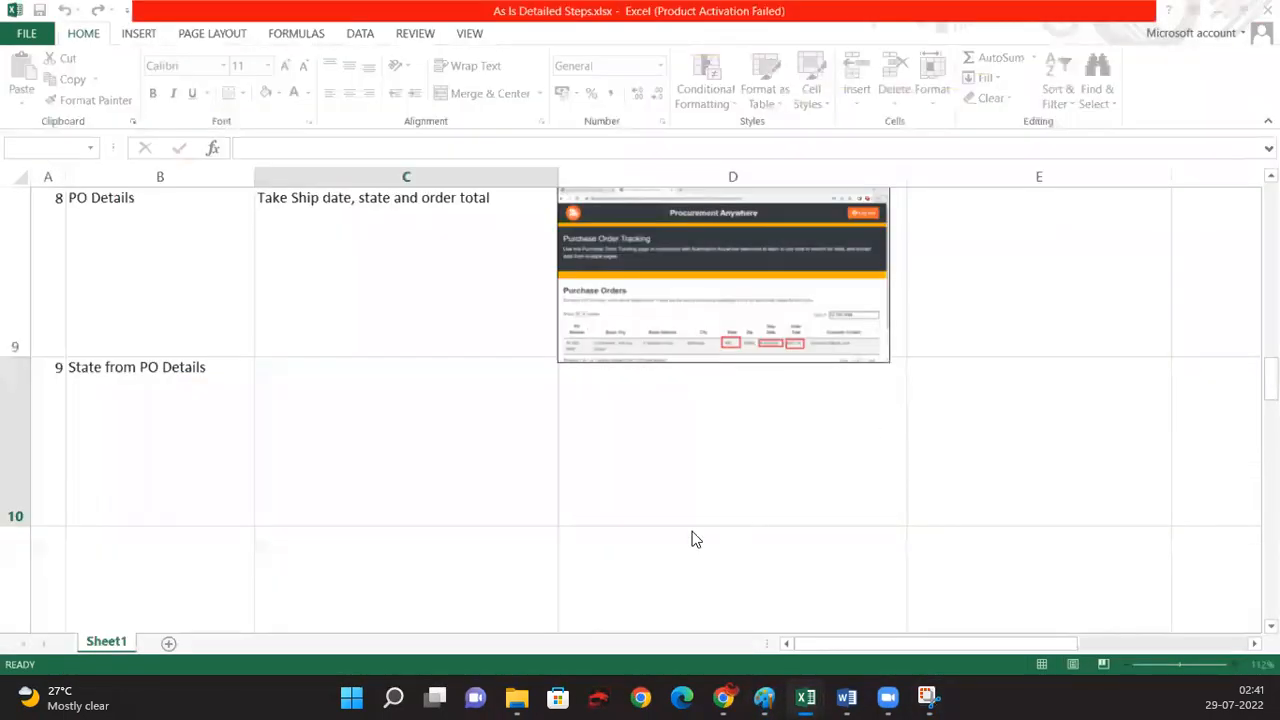
{"action": "left_click", "coordinate": [663, 430]}
{"action": "key", "text": "ctrl+v"}
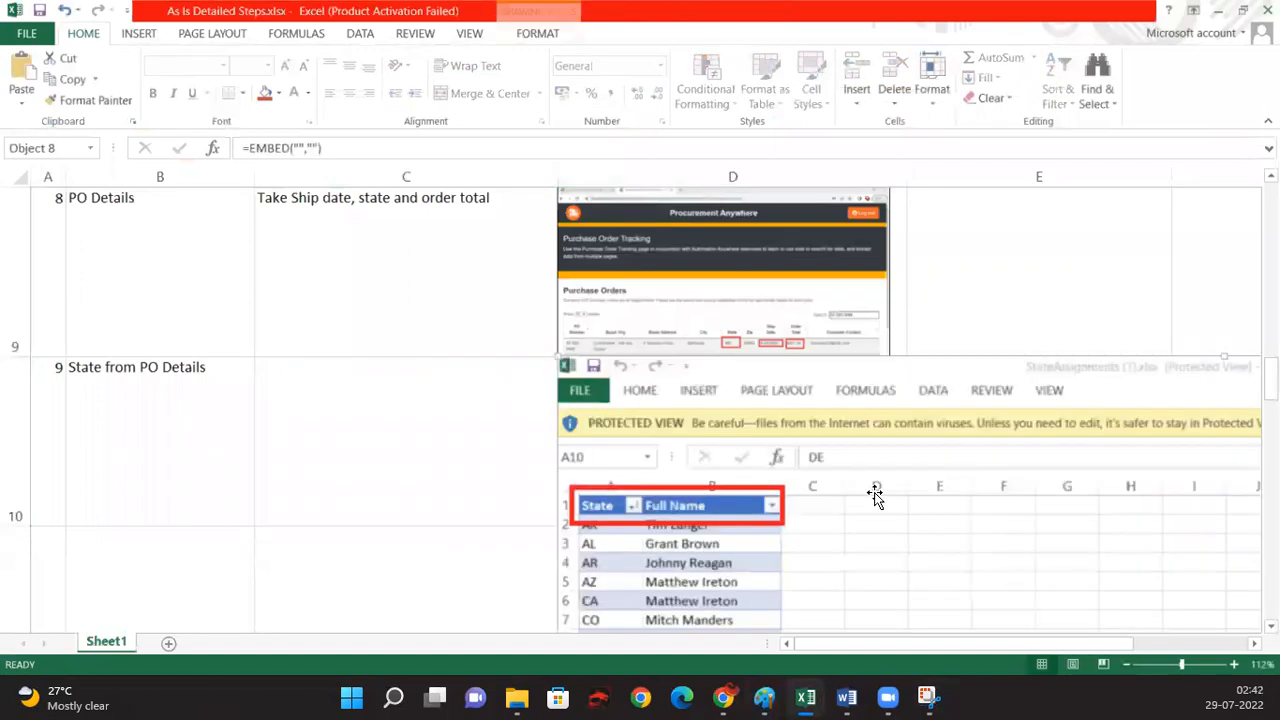
Step: Shrink the pasted state assignments picture so that it fits cell D10
{"action": "left_click", "coordinate": [1125, 664]}
{"action": "left_click", "coordinate": [1125, 664]}
{"action": "left_click", "coordinate": [1125, 664]}
{"action": "left_click", "coordinate": [1125, 664]}
{"action": "left_click", "coordinate": [1126, 664]}
{"action": "left_click_drag", "start_coordinate": [1180, 592], "coordinate": [558, 283]}
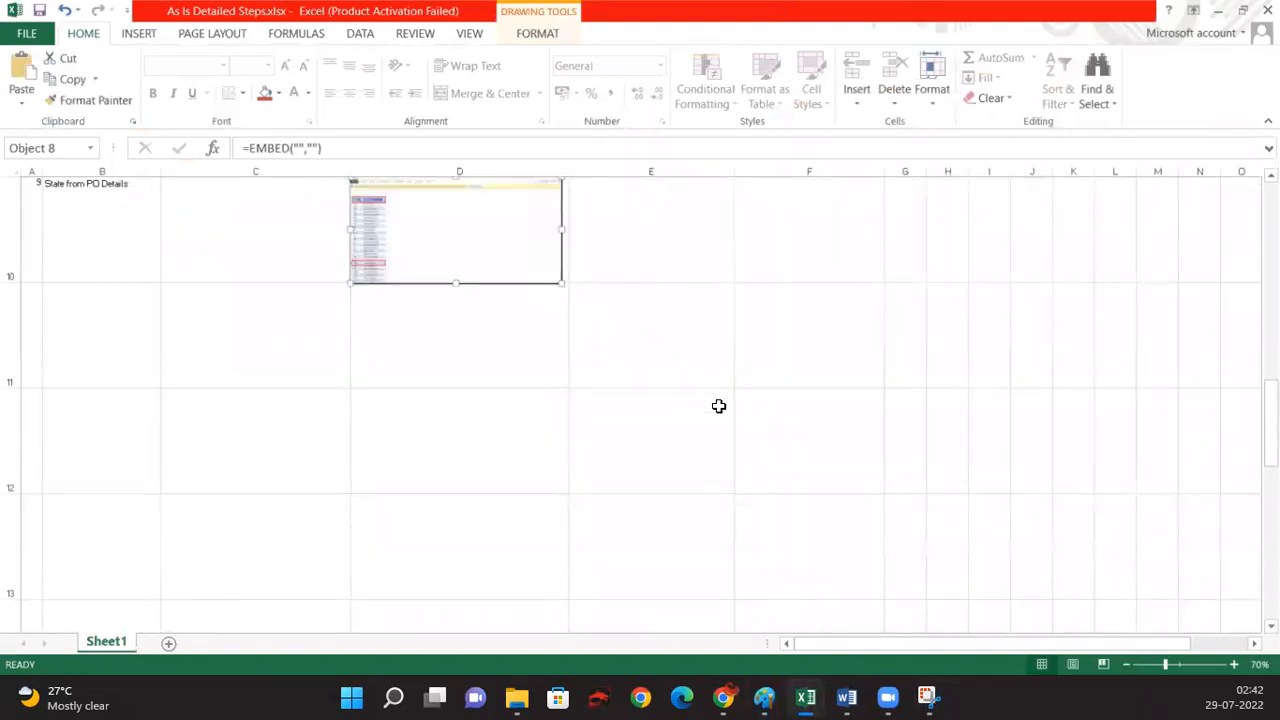
Step: Enter "Take the Agent name from Agent Territory mapping" in cell C10 for step 9
{"action": "left_click", "coordinate": [1181, 666]}
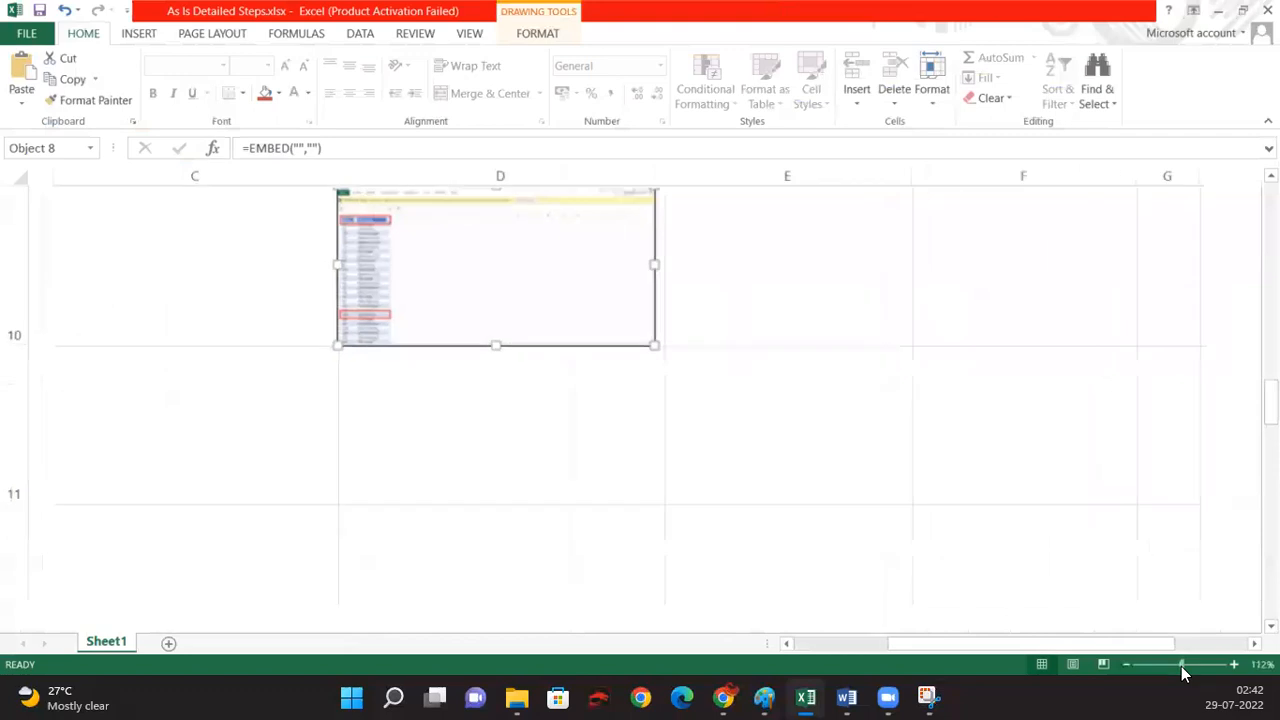
{"action": "left_click", "coordinate": [254, 291]}
{"action": "key", "text": "Left"}
{"action": "key", "text": "Left"}
{"action": "key", "text": "Up"}
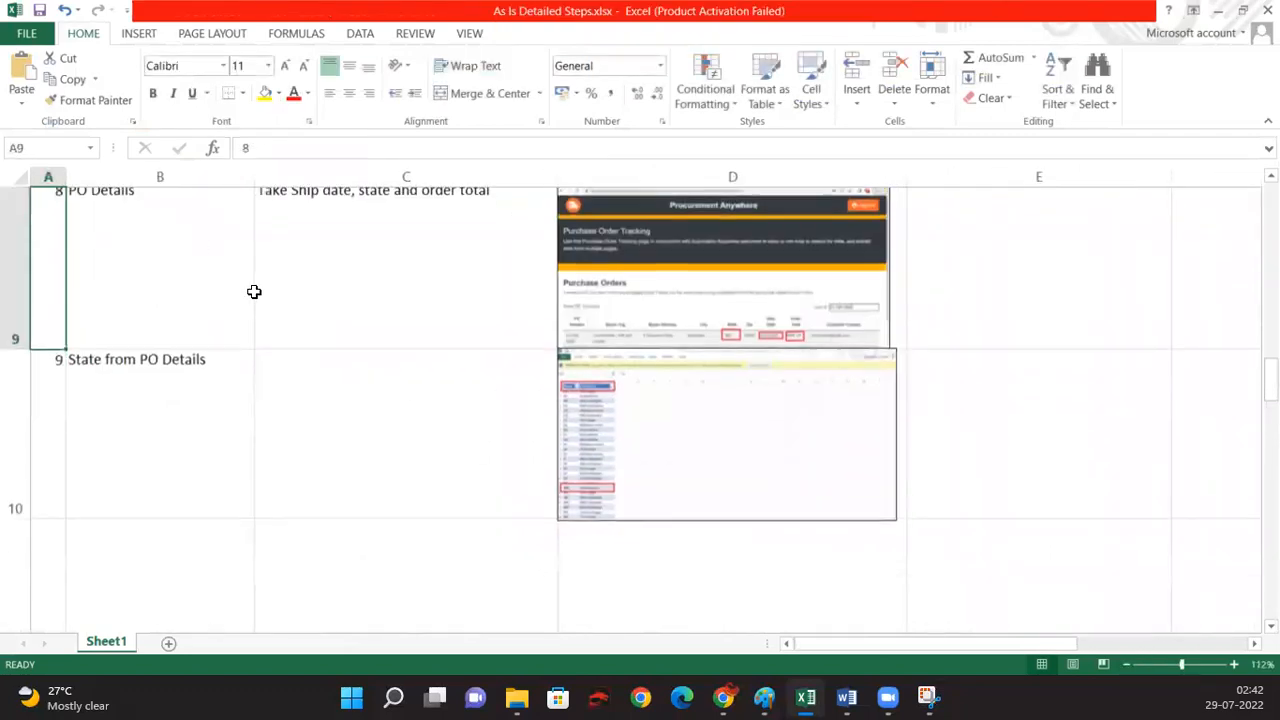
{"action": "key", "text": "Down"}
{"action": "key", "text": "Right"}
{"action": "key", "text": "Right"}
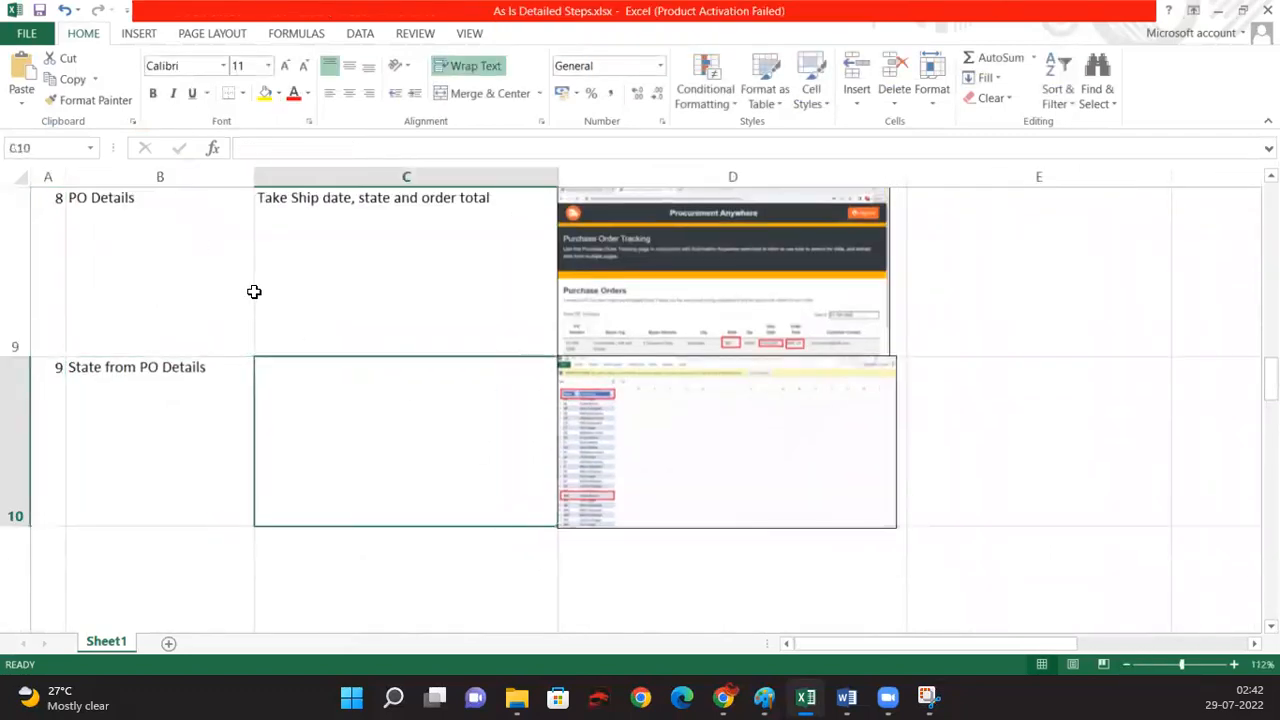
{"action": "type", "text": "Take t"}
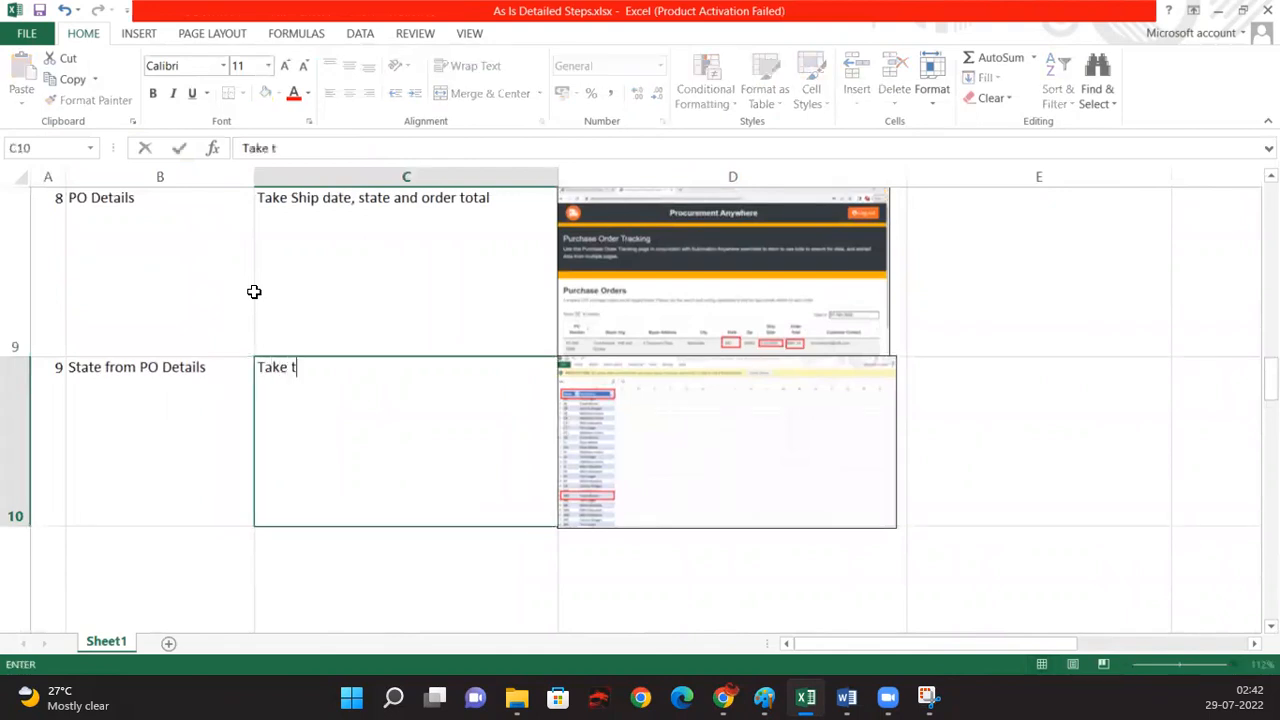
{"action": "type", "text": "he Agent name from"}
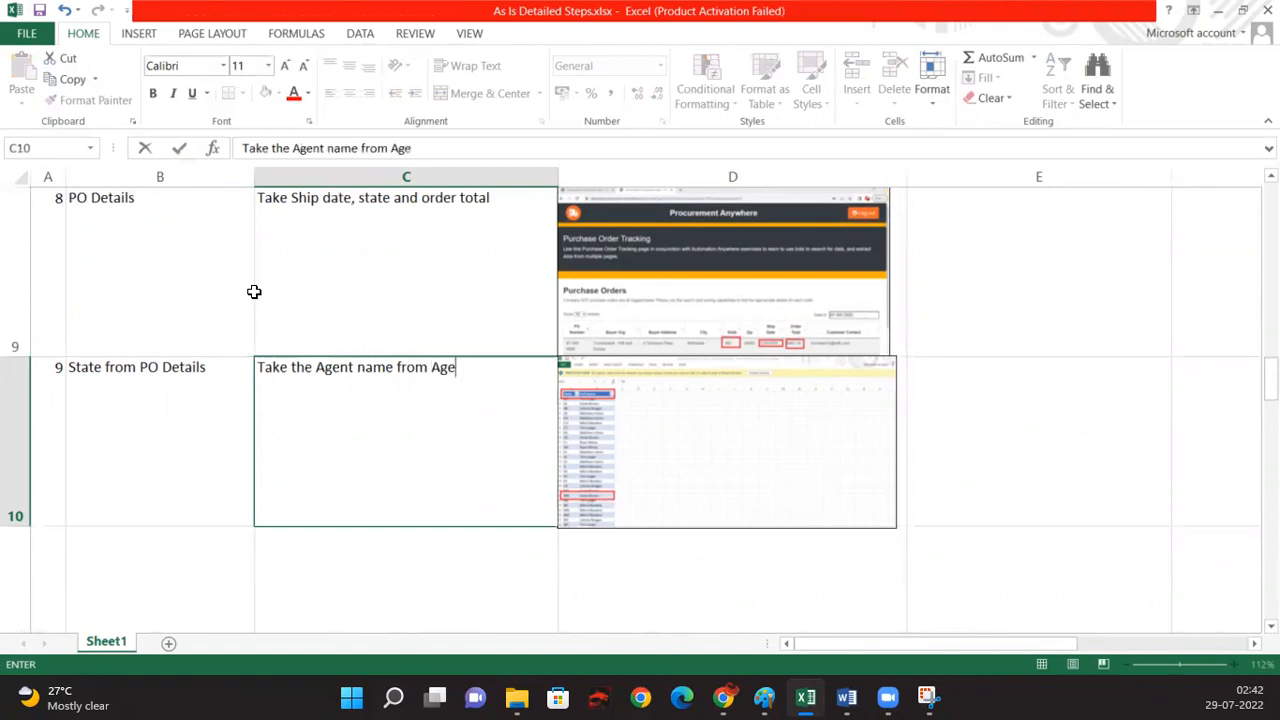
{"action": "type", "text": "Agent"}
{"action": "type", "text": " Territory mapping"}
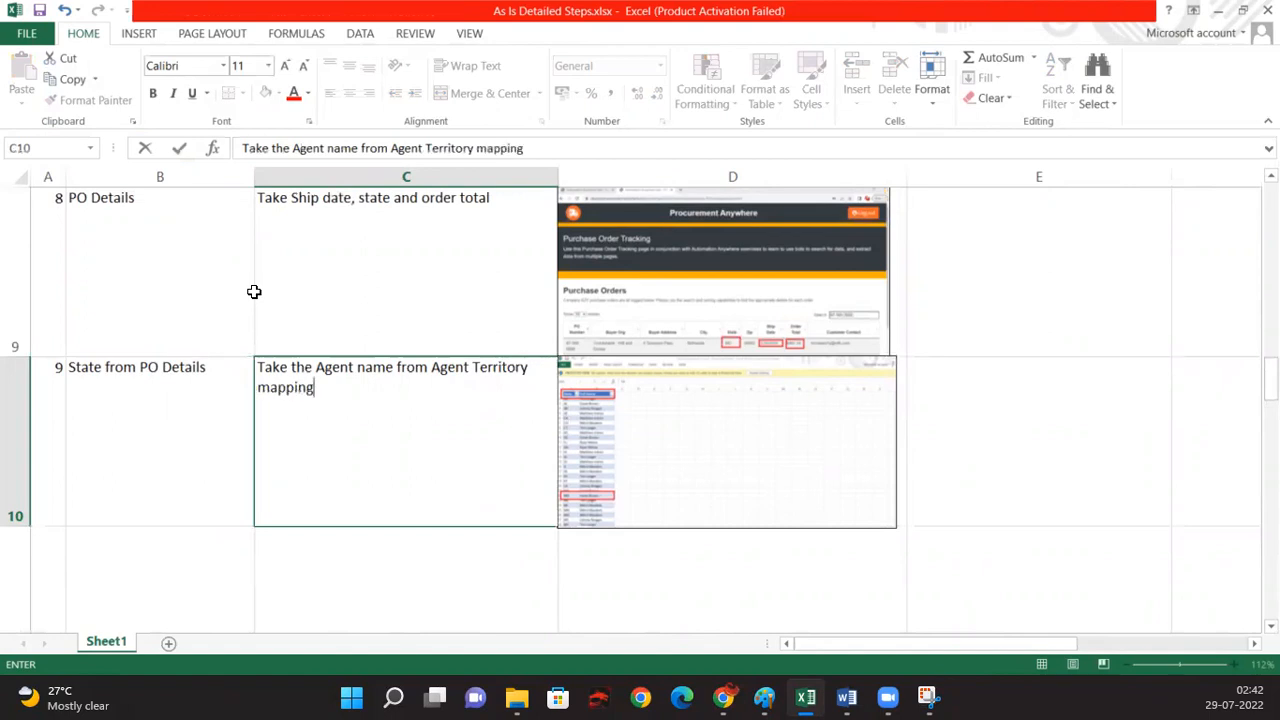
Step: Confirm the step 9 description and enter step number 10 in cell A11
{"action": "key", "text": "Return"}
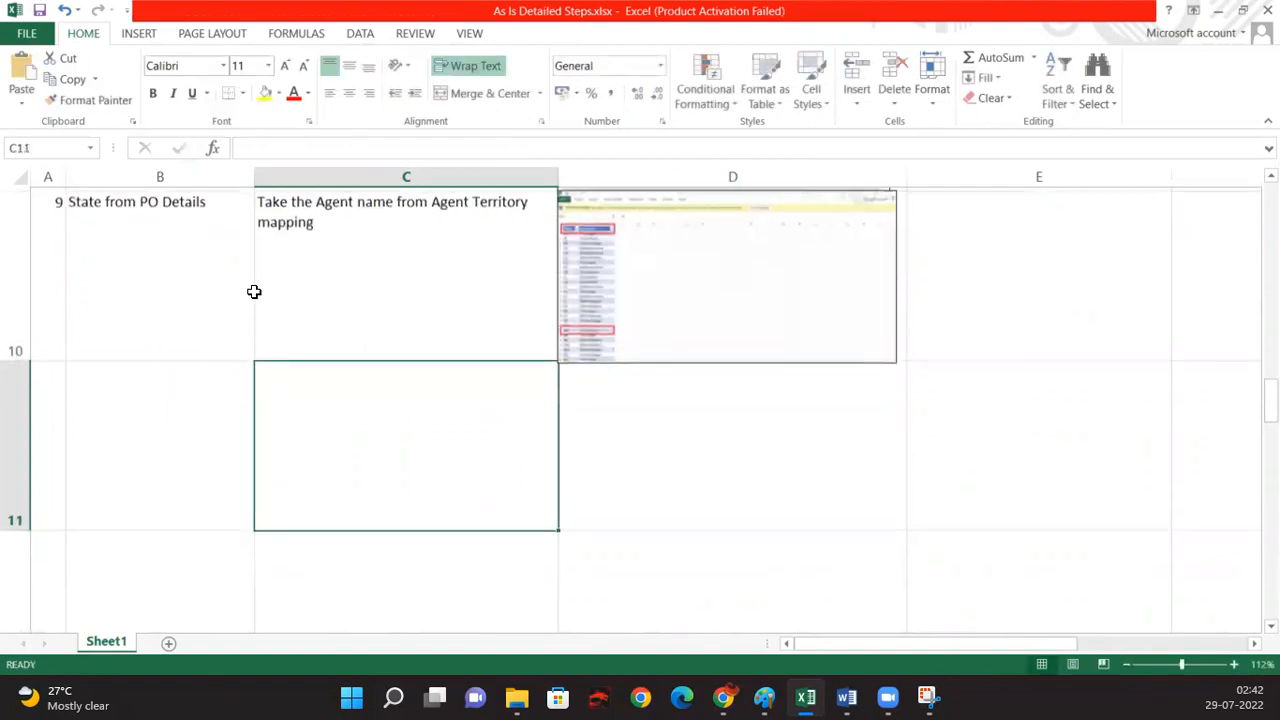
{"action": "scroll", "coordinate": [255, 365], "scroll_direction": "up", "scroll_amount": 2}
{"action": "scroll", "coordinate": [252, 386], "scroll_direction": "down", "scroll_amount": 2}
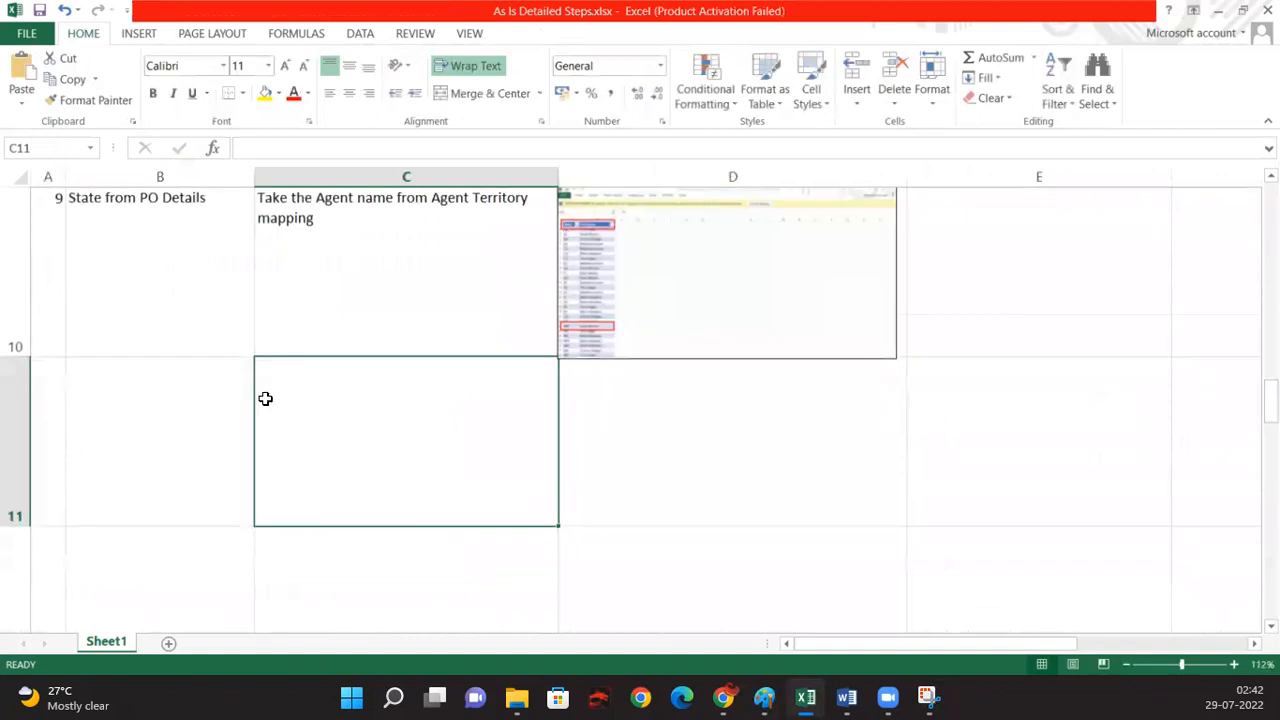
{"action": "left_click", "coordinate": [43, 424]}
{"action": "type", "text": "10"}
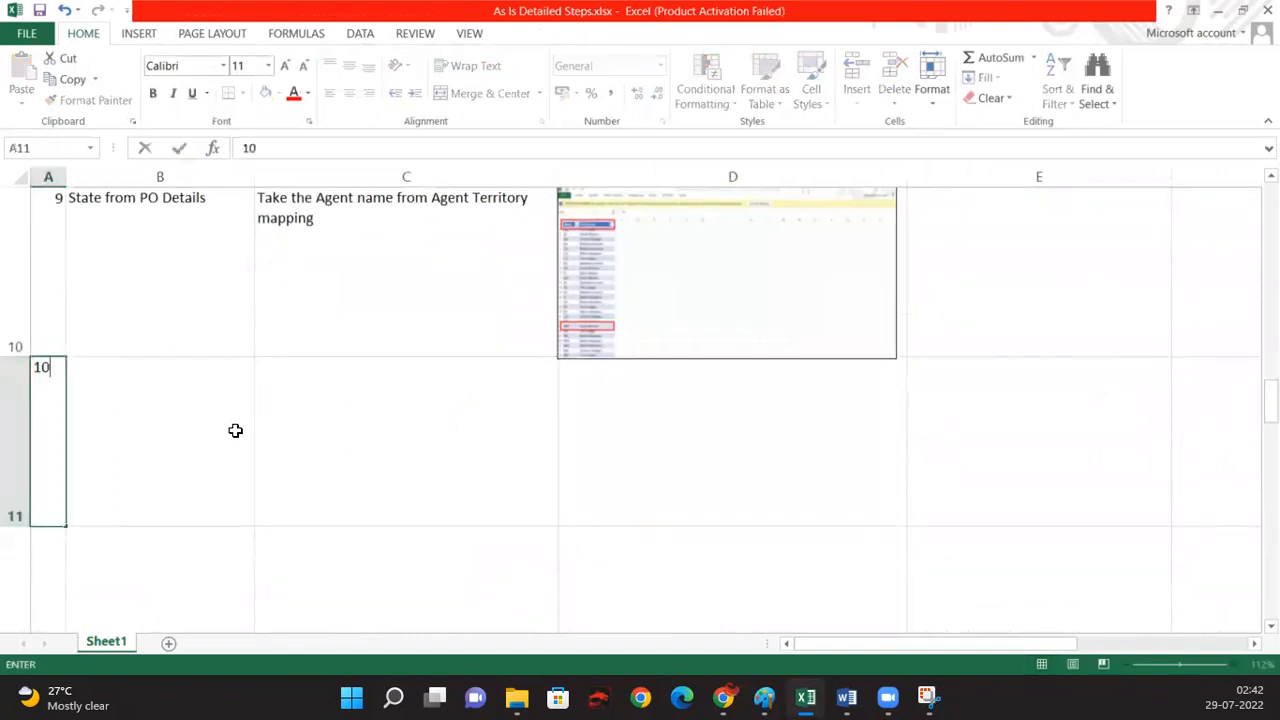
{"action": "left_click", "coordinate": [235, 430]}
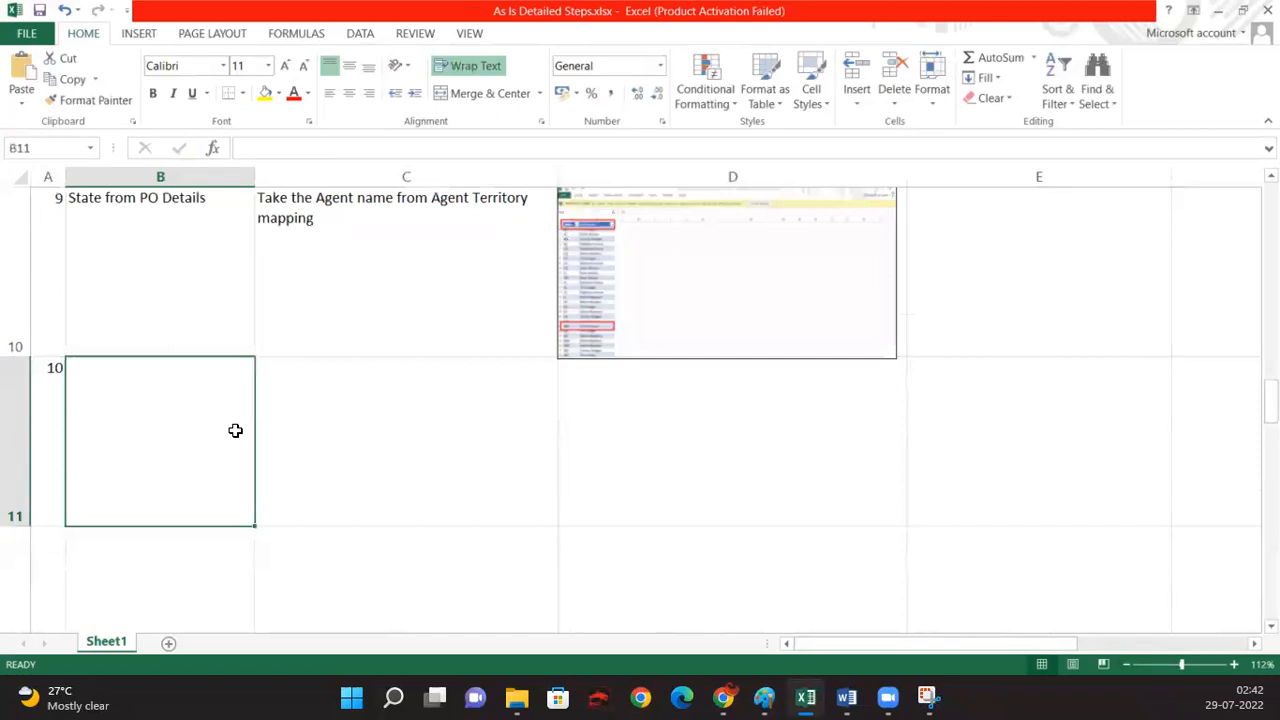
Step: Switch to Chrome and bring up the Purchase Orders form on the supply chain management page
{"action": "left_click", "coordinate": [720, 695]}
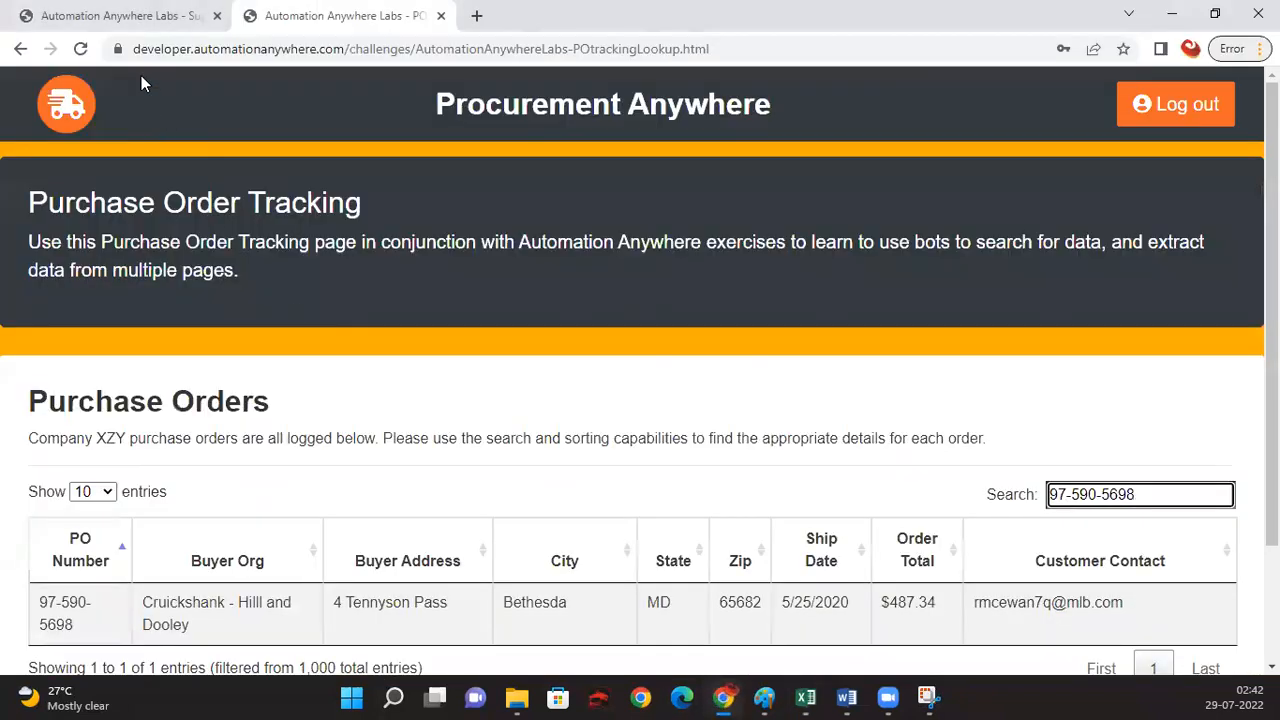
{"action": "left_click", "coordinate": [133, 17]}
{"action": "left_click", "coordinate": [305, 255]}
{"action": "scroll", "coordinate": [570, 400], "scroll_direction": "down", "scroll_amount": 1}
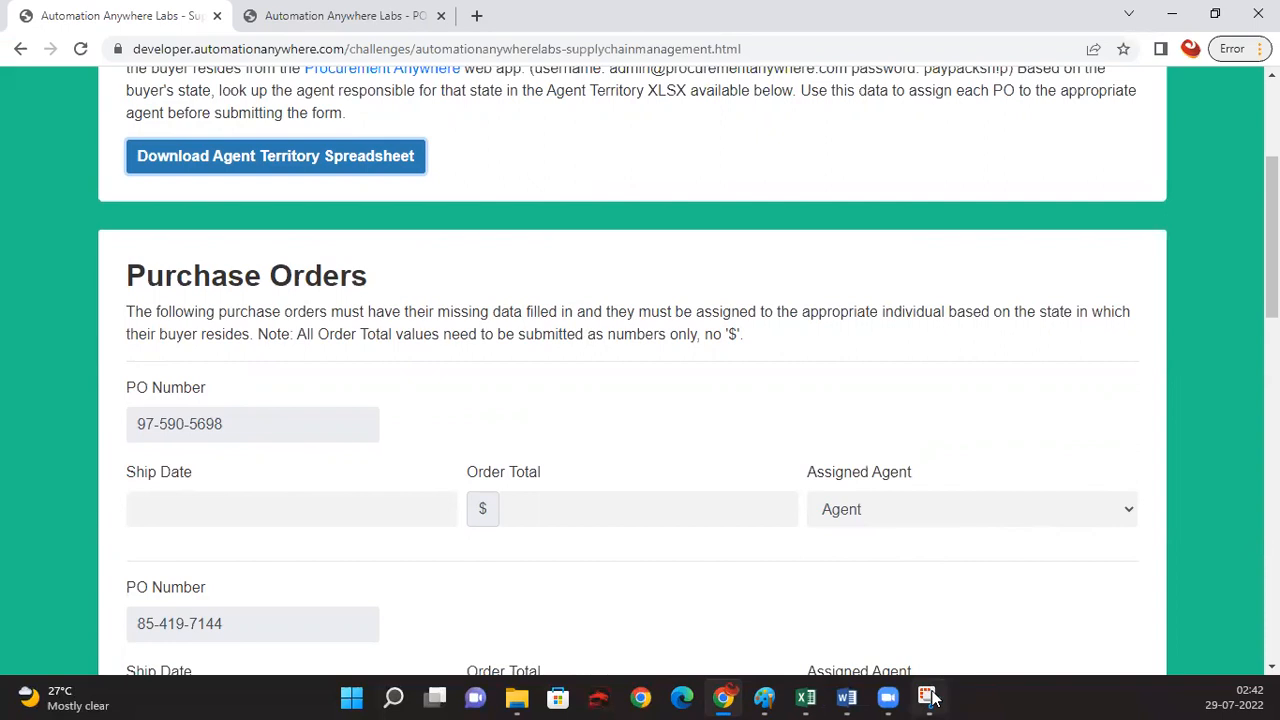
{"action": "left_click", "coordinate": [928, 697]}
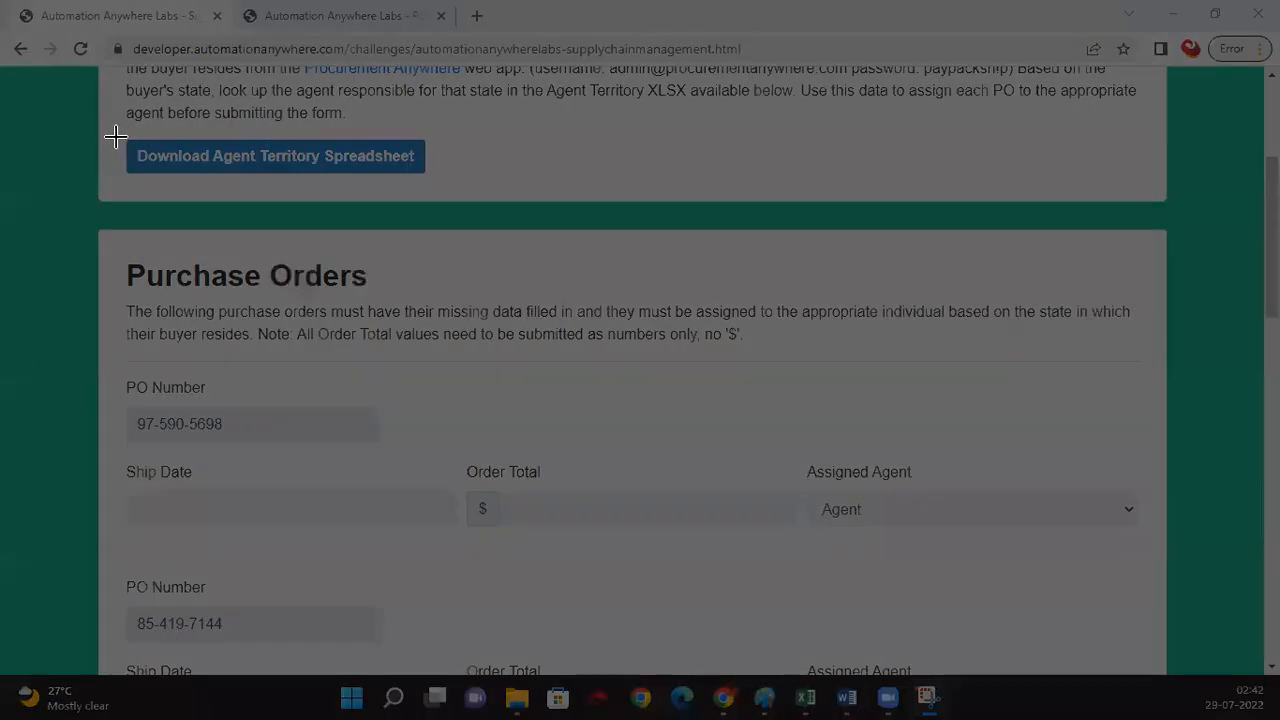
{"action": "key", "text": "Escape"}
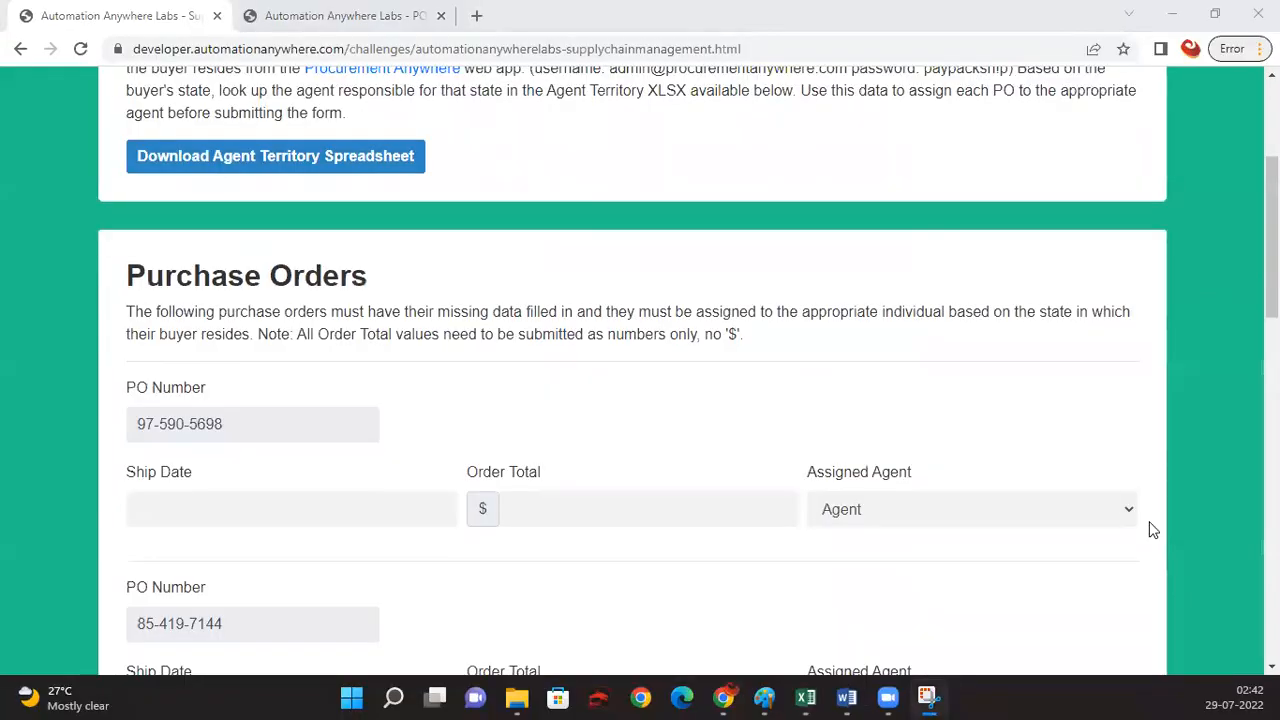
{"action": "left_click", "coordinate": [1132, 512]}
{"action": "key", "text": "super+shift+s"}
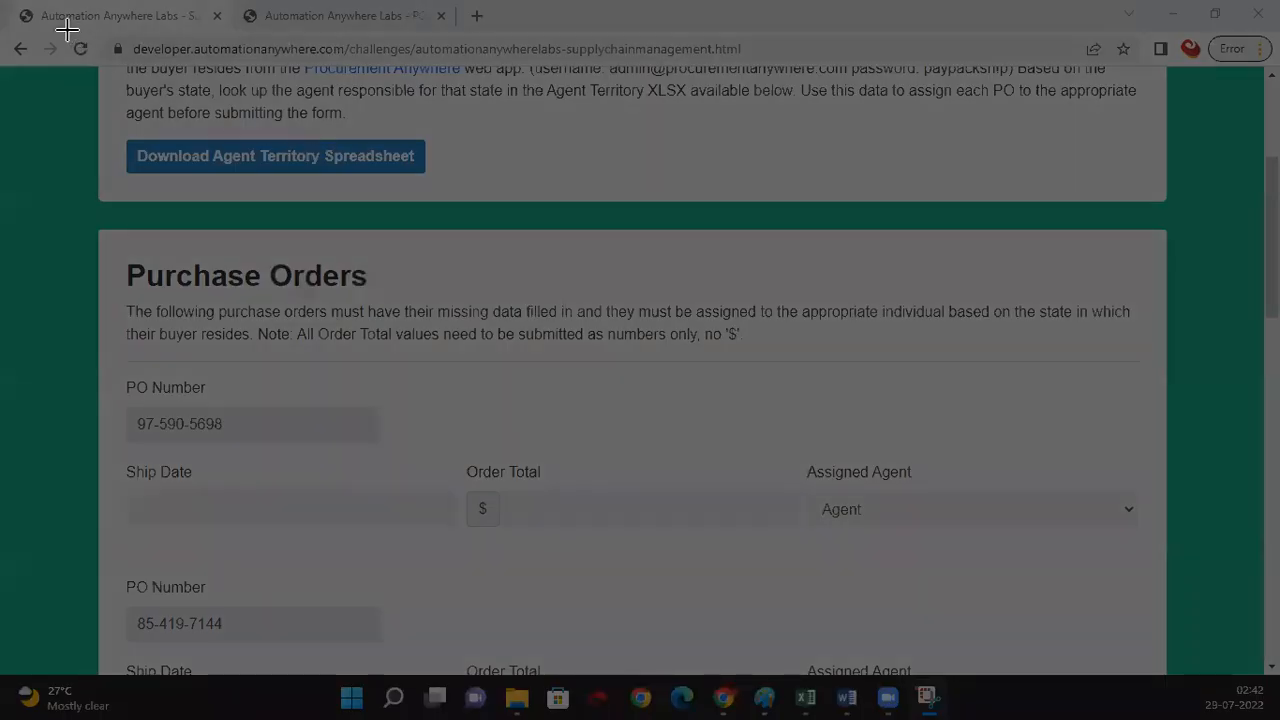
{"action": "key", "text": "Escape"}
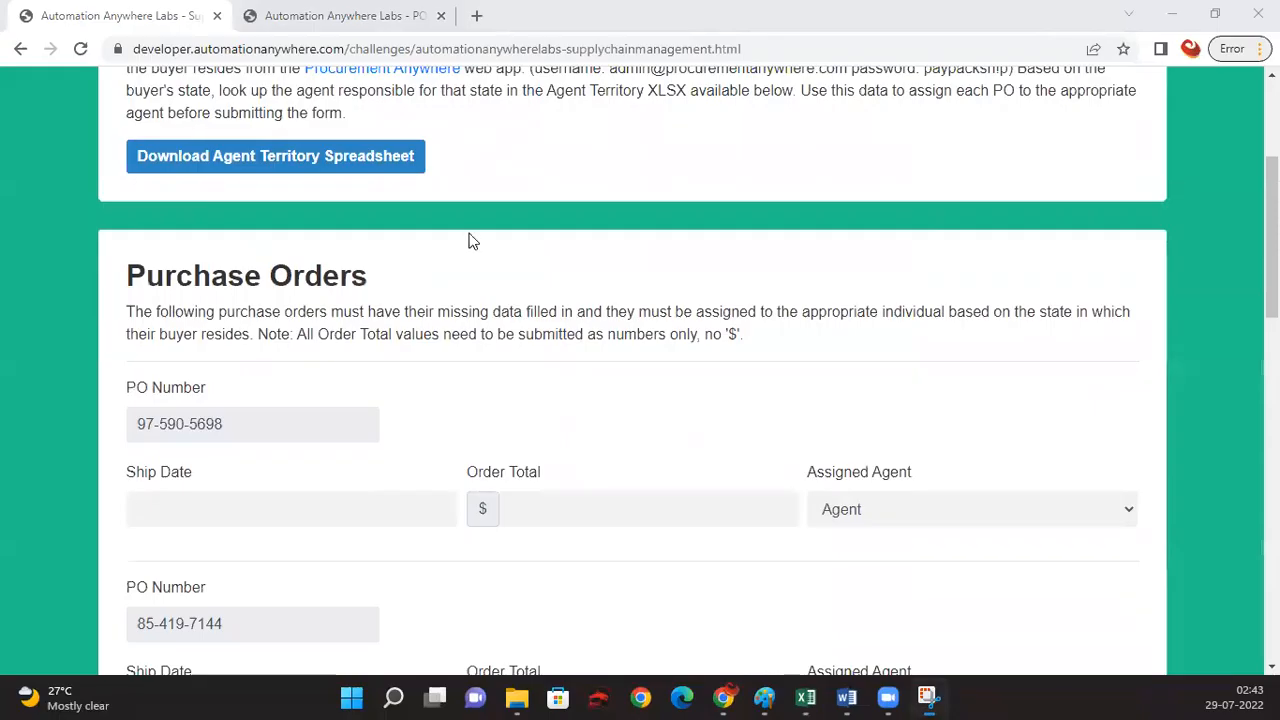
{"action": "left_click", "coordinate": [1118, 506]}
Step: Capture the Purchase Orders form with the first order's Assigned Agent list expanded and paste the screenshot into Paint
{"action": "left_click_drag", "start_coordinate": [1272, 280], "coordinate": [1272, 302]}
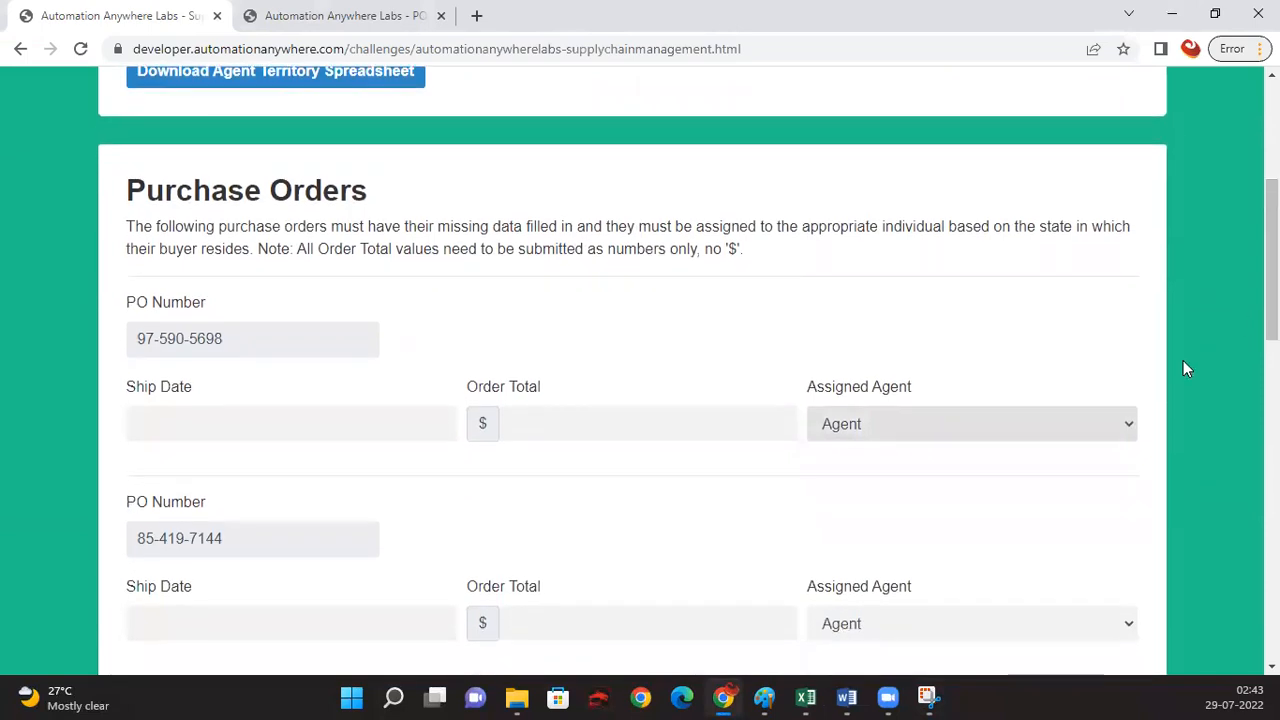
{"action": "left_click", "coordinate": [1130, 425]}
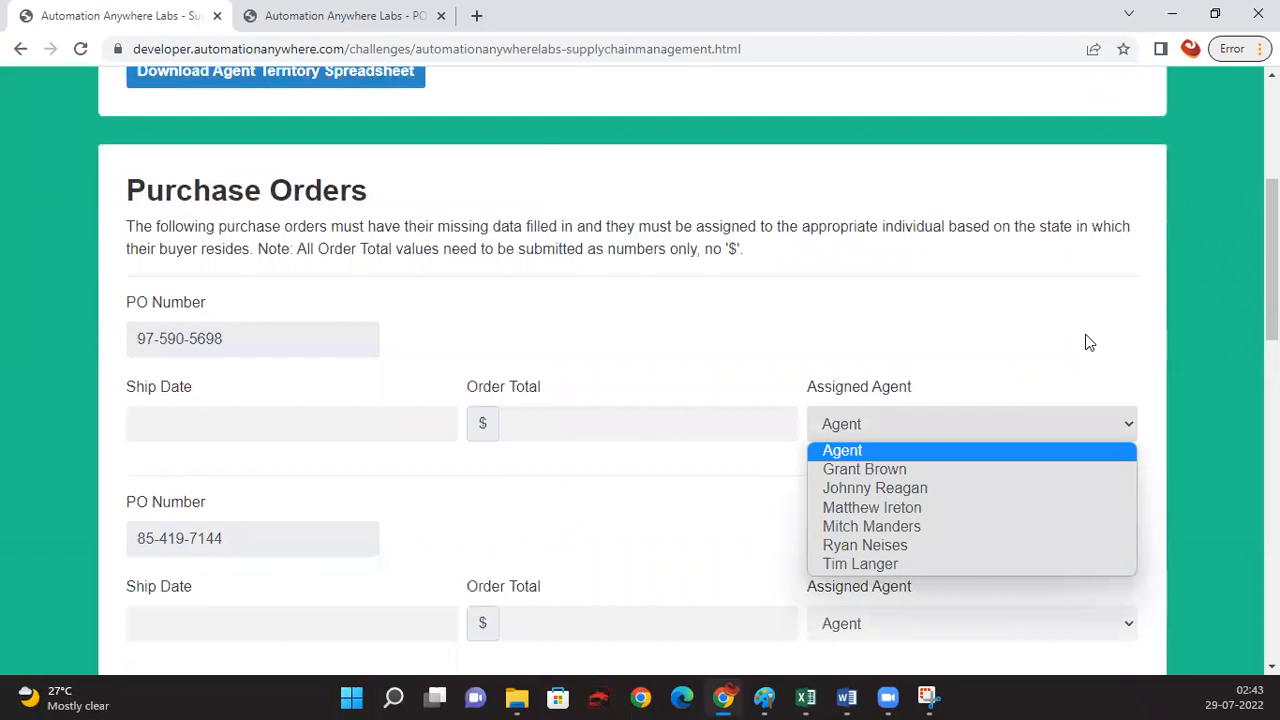
{"action": "left_click", "coordinate": [764, 697]}
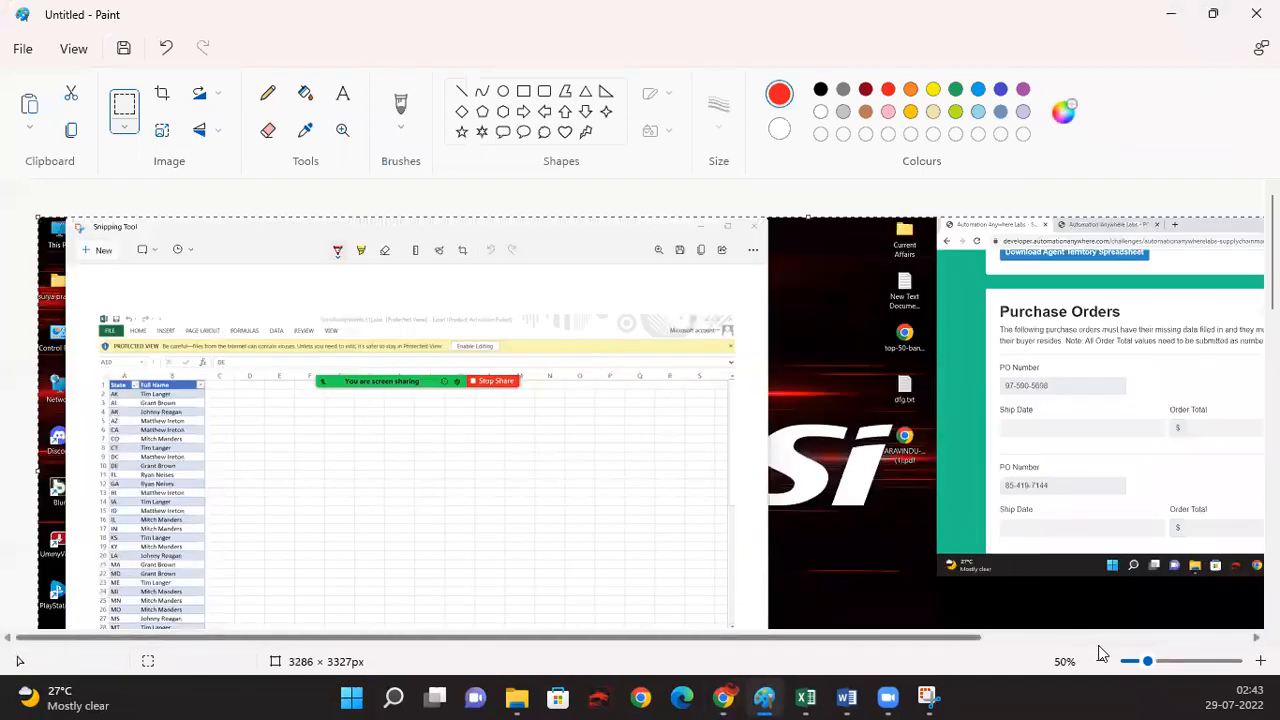
Step: Crop the pasted screenshot to the browser window with the Purchase Orders form, about 1369 × 717 px
{"action": "left_click", "coordinate": [1102, 662]}
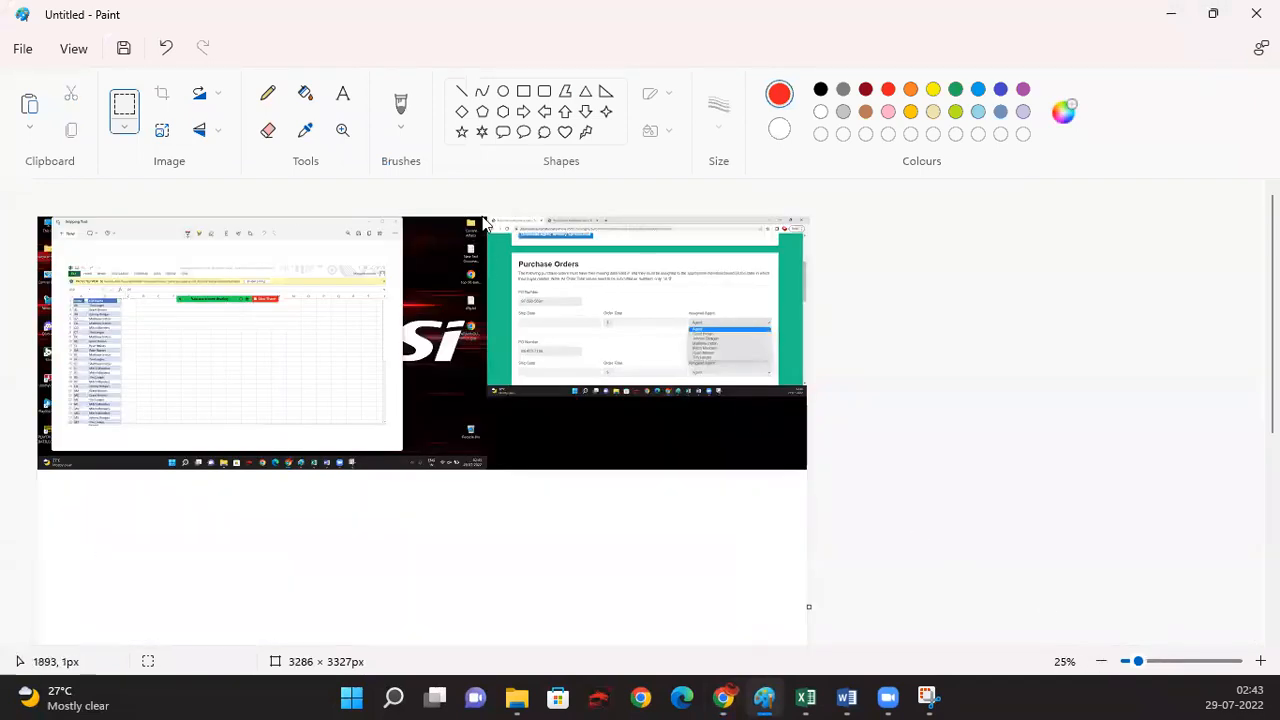
{"action": "left_click_drag", "start_coordinate": [487, 218], "coordinate": [806, 384]}
{"action": "left_click", "coordinate": [164, 94]}
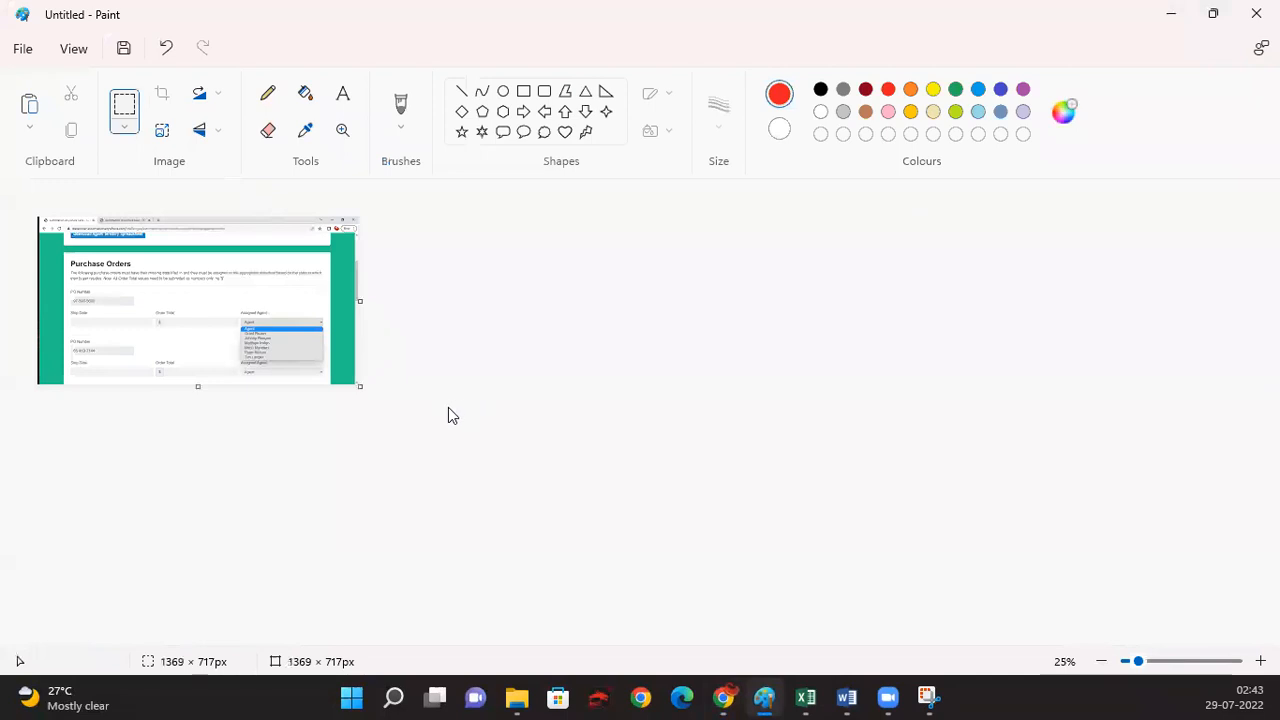
Step: Outline the first order's Ship Date field, Order Total field and first agent name in the list with red rectangles
{"action": "left_click", "coordinate": [1260, 661]}
{"action": "left_click", "coordinate": [1260, 661]}
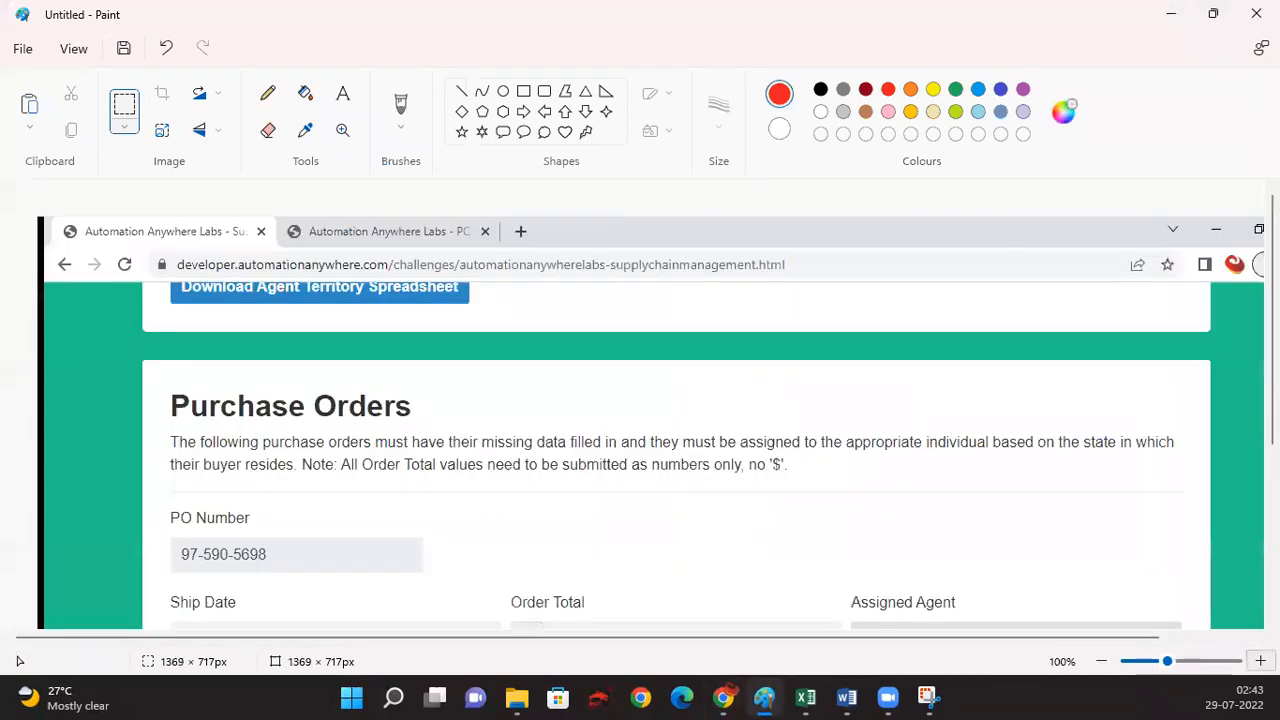
{"action": "left_click", "coordinate": [1101, 661]}
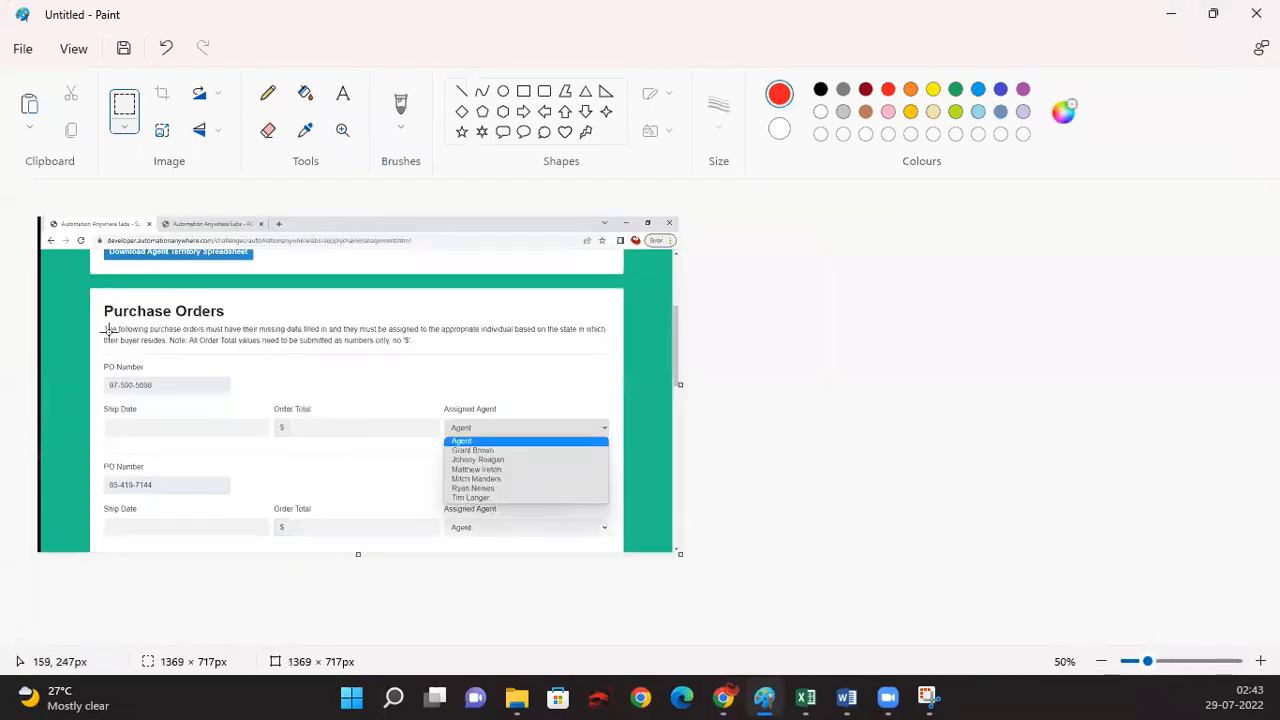
{"action": "left_click", "coordinate": [523, 91]}
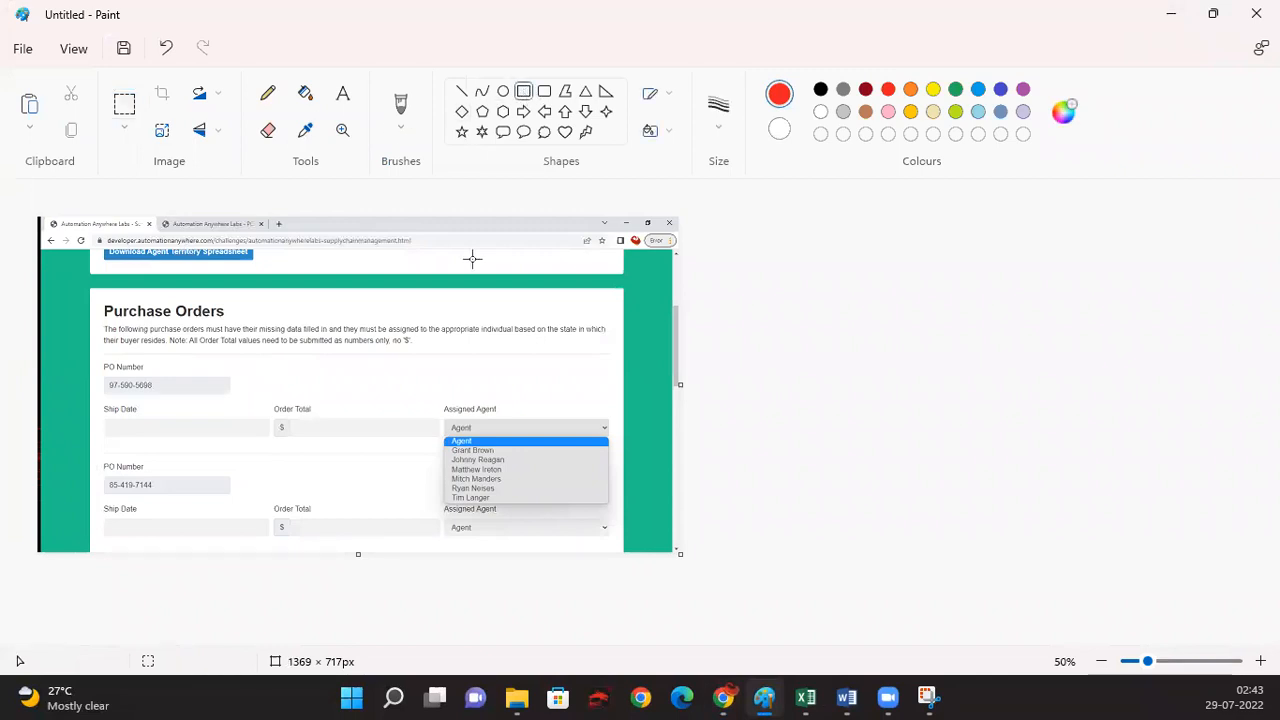
{"action": "left_click_drag", "start_coordinate": [104, 413], "coordinate": [440, 441]}
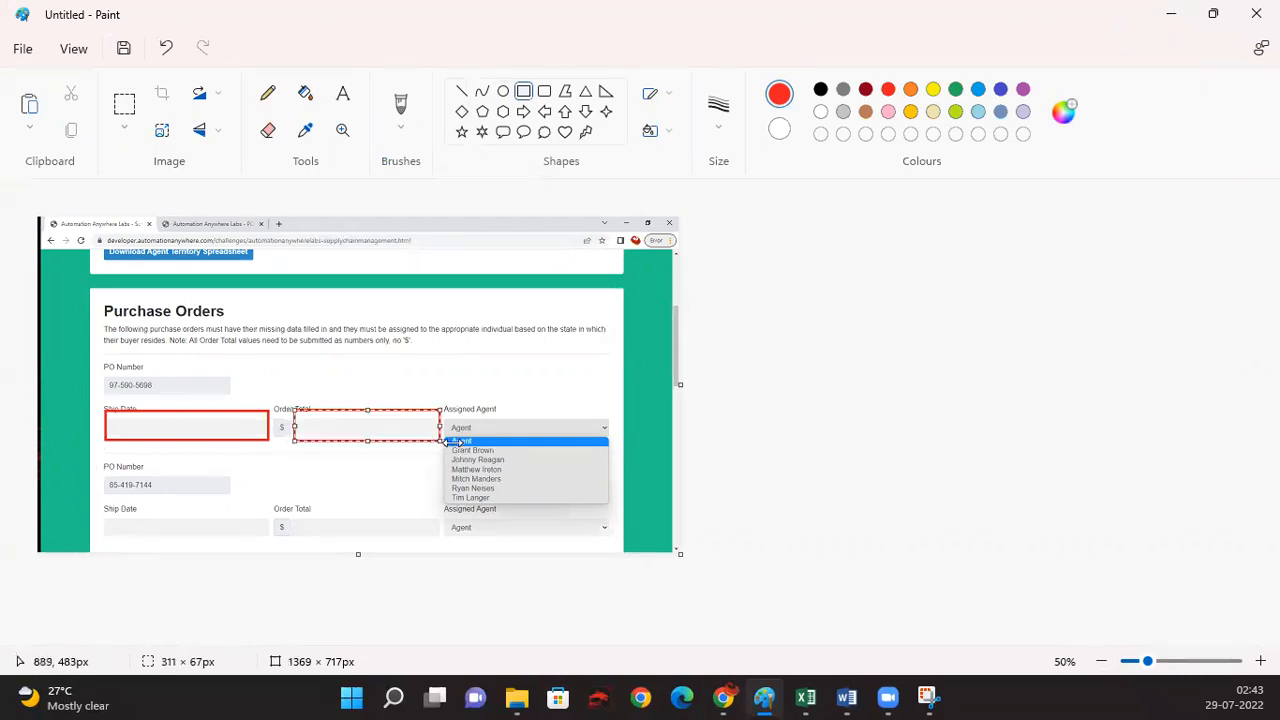
{"action": "left_click", "coordinate": [413, 462]}
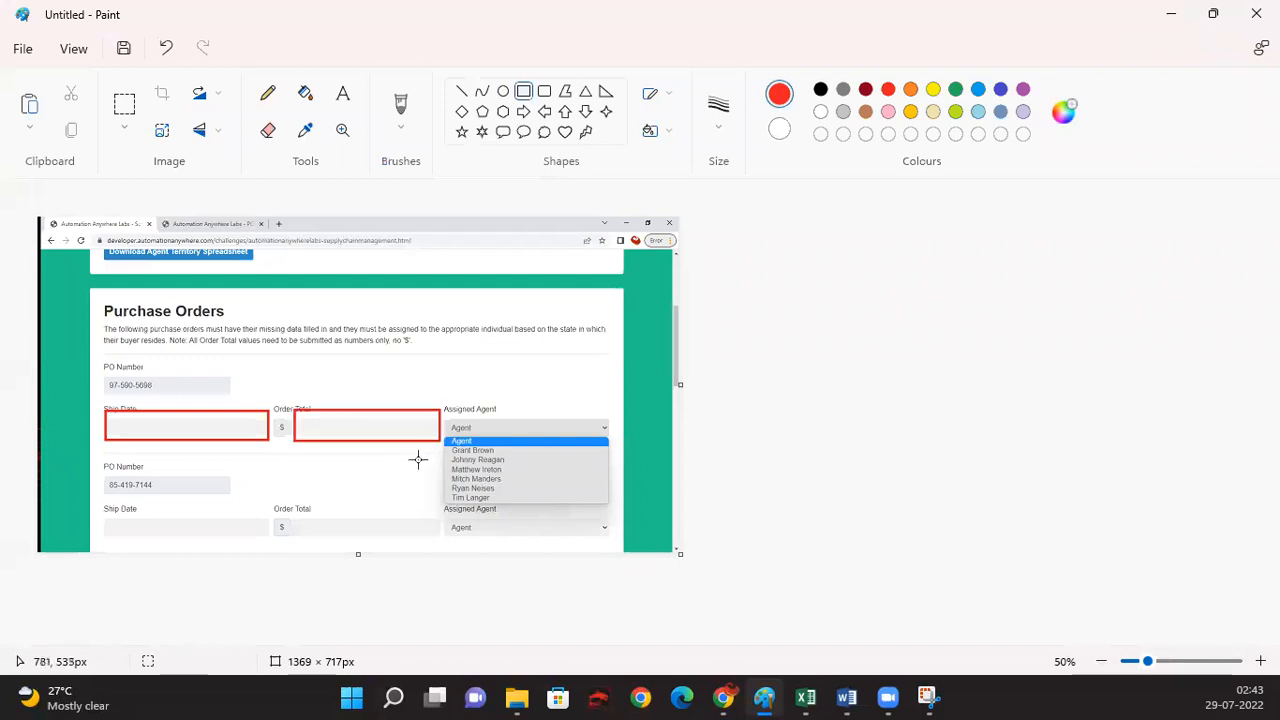
{"action": "left_click_drag", "start_coordinate": [447, 447], "coordinate": [509, 459]}
{"action": "left_click", "coordinate": [389, 464]}
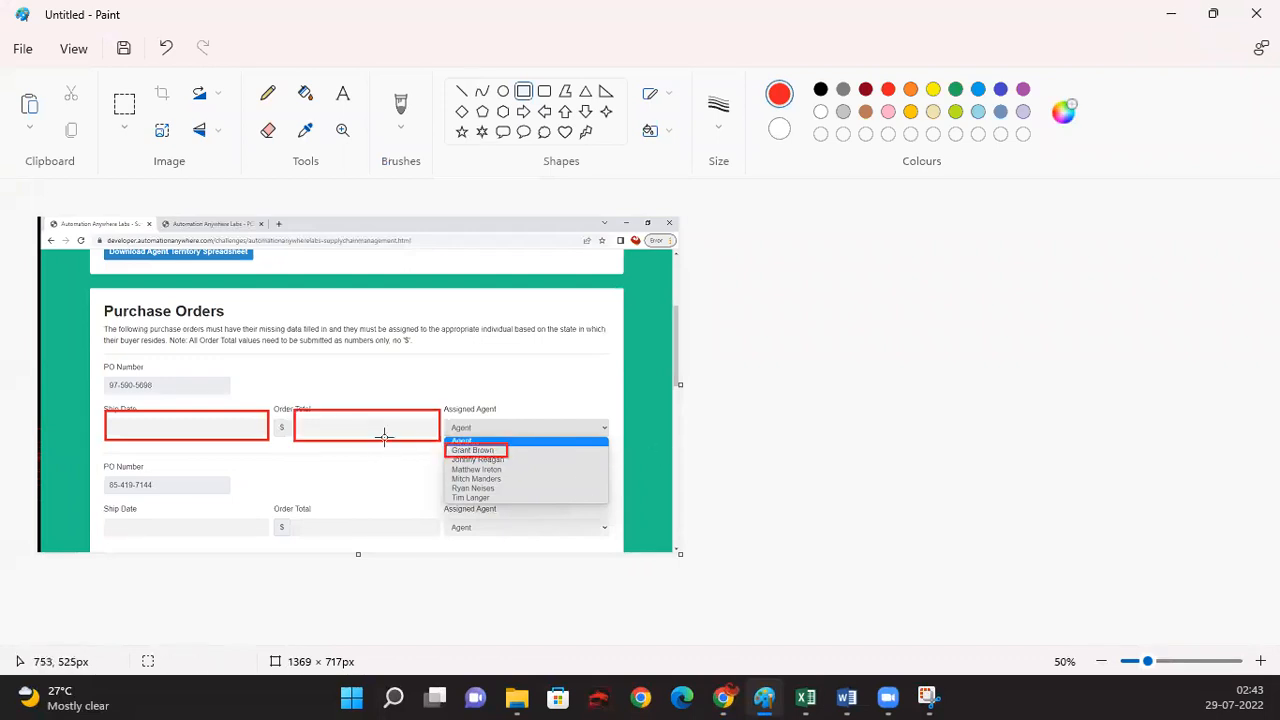
Step: Copy the annotated Purchase Orders screenshot and paste it into cell D11 of As Is Detailed Steps.xlsx
{"action": "left_click", "coordinate": [124, 103]}
{"action": "left_click_drag", "start_coordinate": [39, 221], "coordinate": [682, 574]}
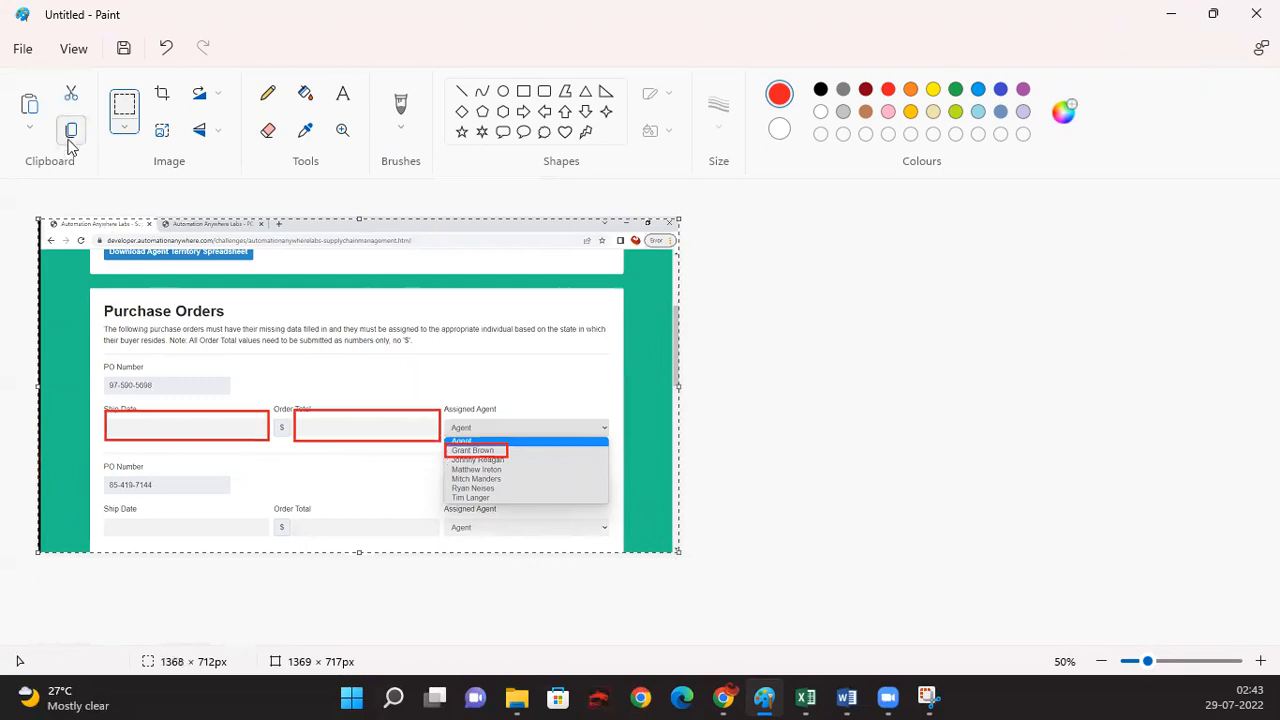
{"action": "left_click", "coordinate": [805, 697]}
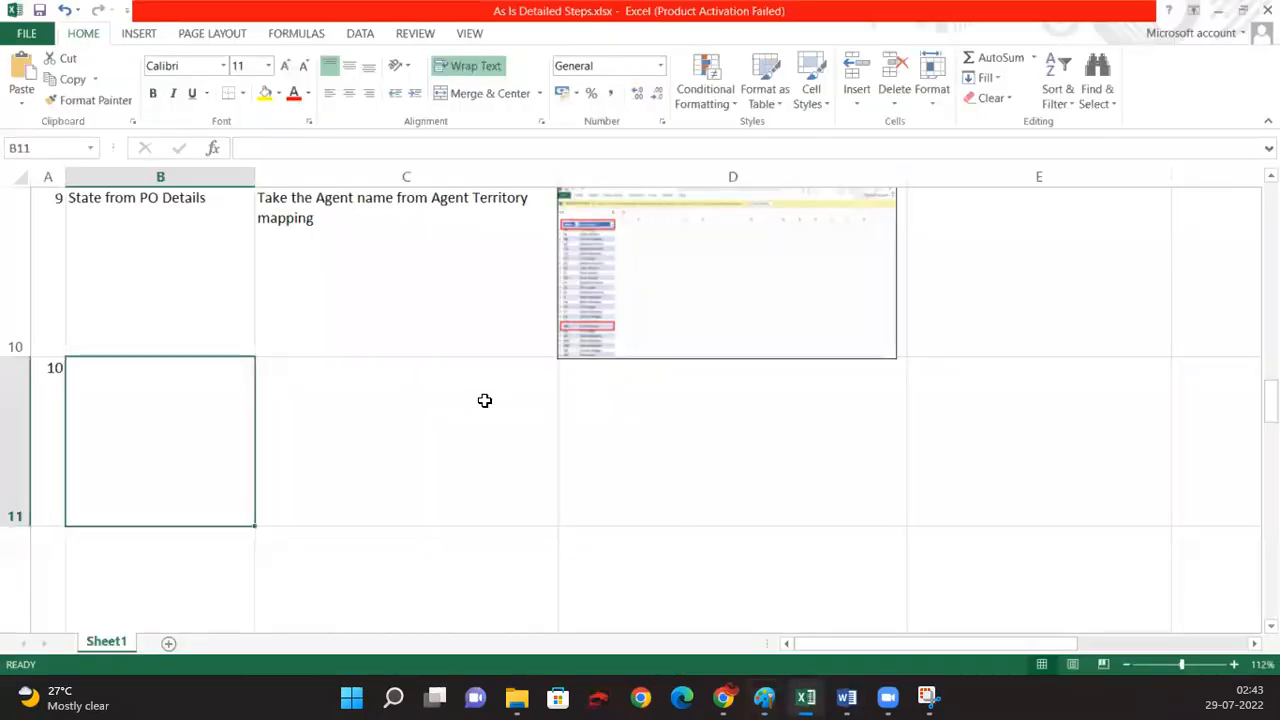
{"action": "left_click", "coordinate": [649, 417]}
{"action": "key", "text": "ctrl+v"}
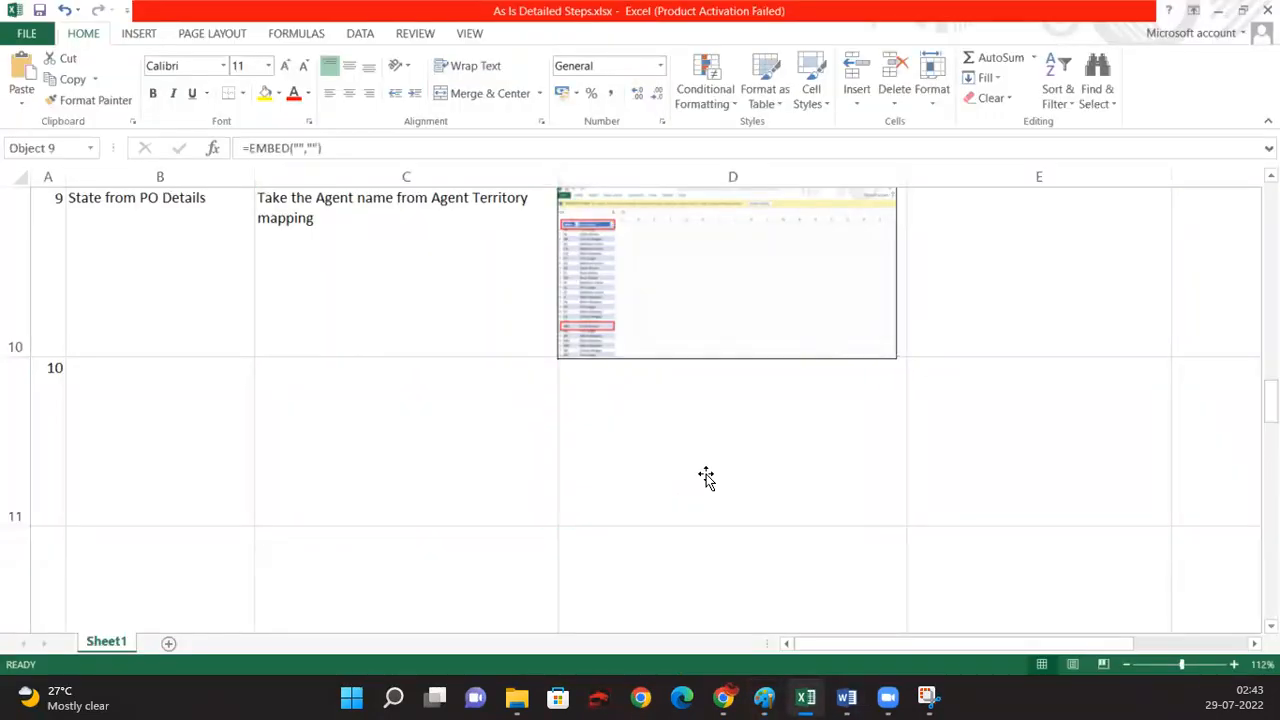
Step: Shrink the pasted Purchase Orders picture so that it fits cell D11
{"action": "left_click", "coordinate": [1125, 665]}
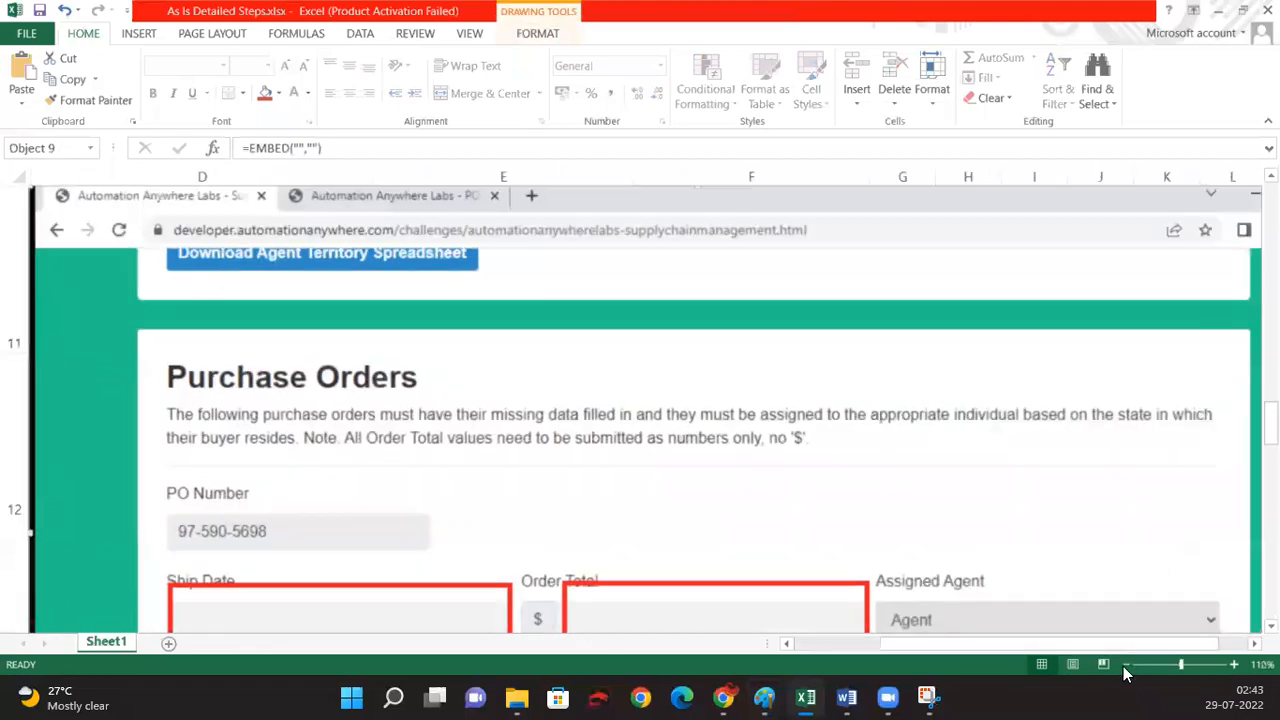
{"action": "left_click", "coordinate": [1125, 665]}
{"action": "left_click", "coordinate": [1125, 665]}
{"action": "mouse_move", "coordinate": [1040, 557]}
{"action": "left_mouse_down"}
{"action": "mouse_move", "coordinate": [577, 349]}
{"action": "mouse_move", "coordinate": [472, 268]}
{"action": "left_mouse_up"}
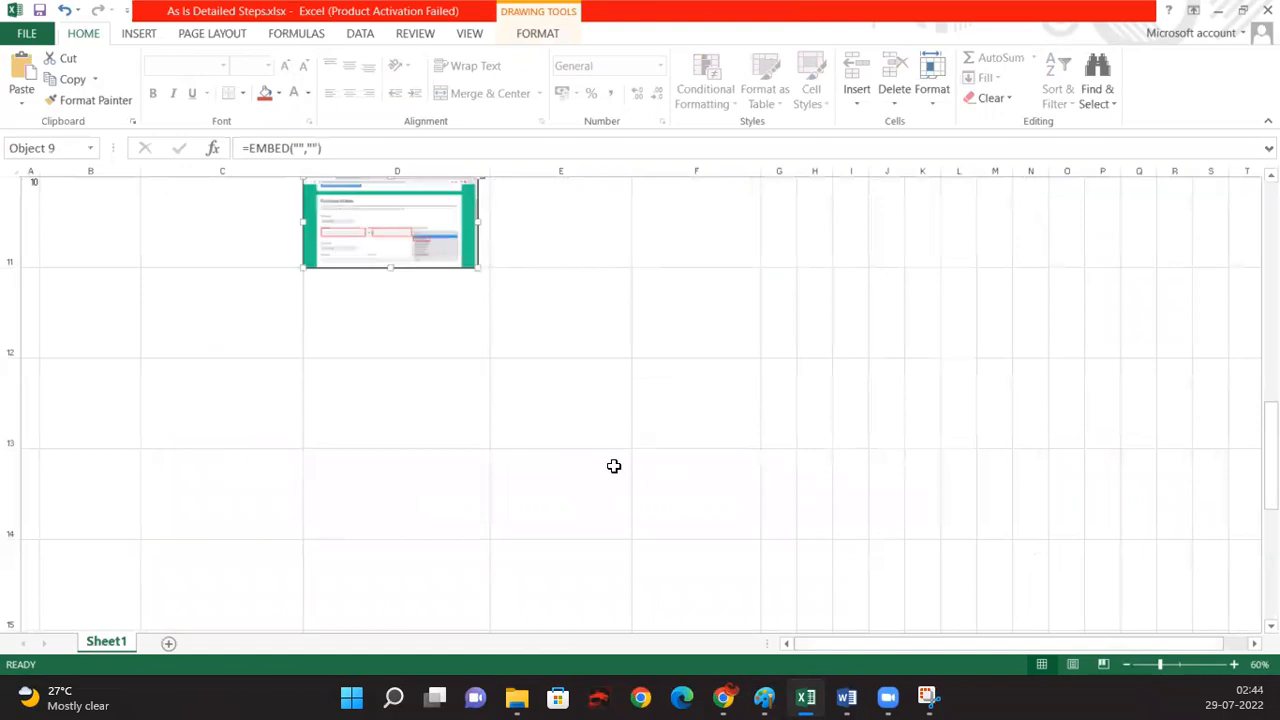
{"action": "left_click", "coordinate": [100, 234]}
{"action": "left_click", "coordinate": [1181, 665]}
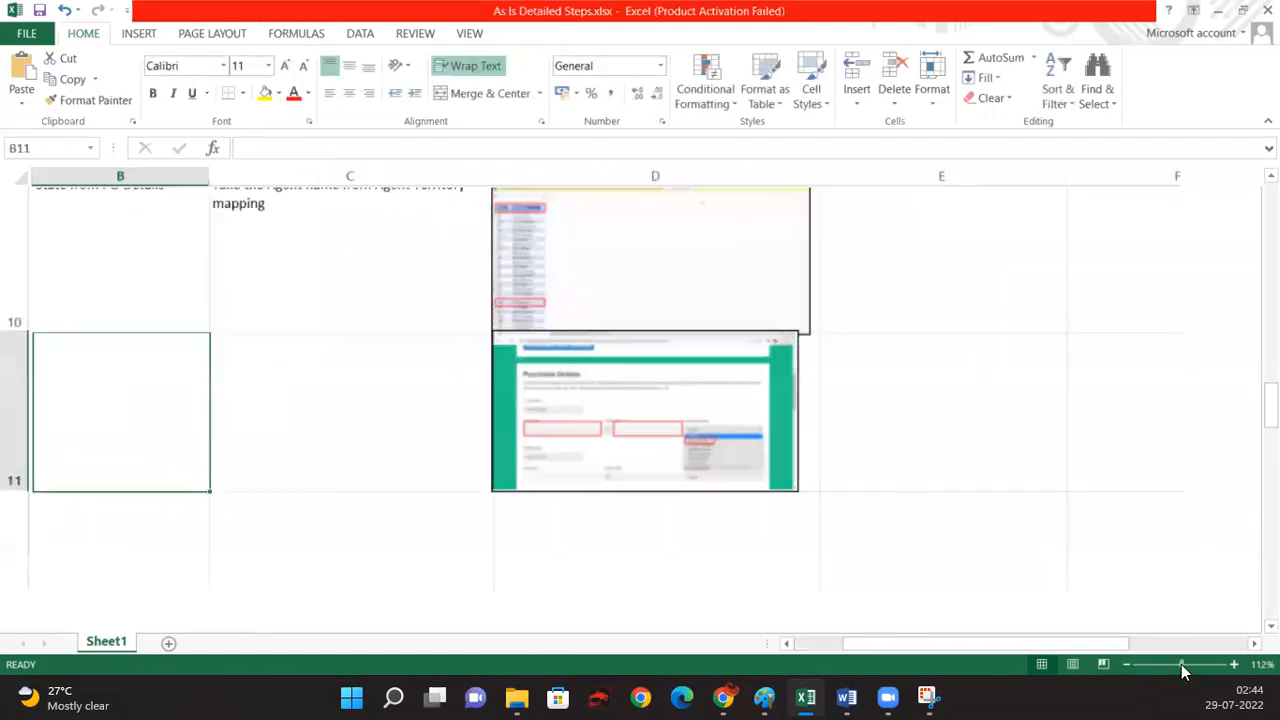
Step: Enter "Ship date, Order total and Agent Name" in cell B11 as the input for step 10
{"action": "scroll", "coordinate": [398, 479], "scroll_direction": "up", "scroll_amount": 1}
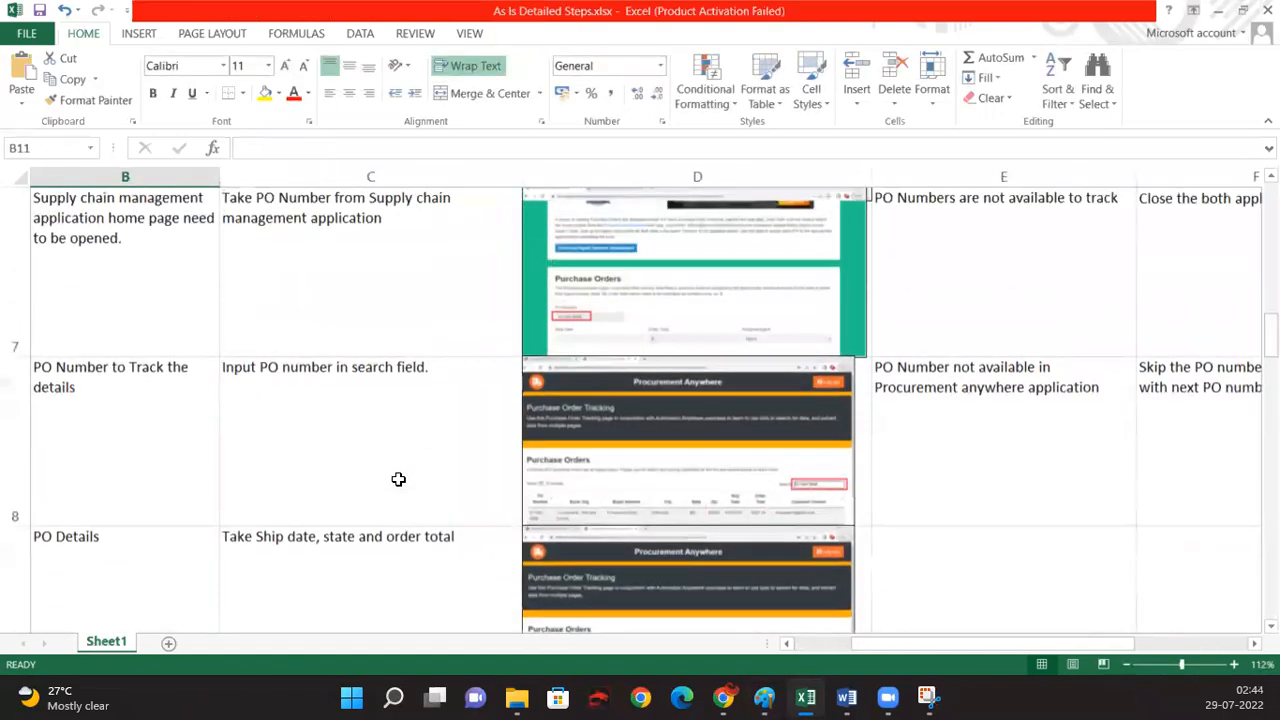
{"action": "scroll", "coordinate": [398, 479], "scroll_direction": "down", "scroll_amount": 2}
{"action": "scroll", "coordinate": [237, 456], "scroll_direction": "up", "scroll_amount": 2}
{"action": "scroll", "coordinate": [128, 441], "scroll_direction": "down", "scroll_amount": 1}
{"action": "type", "text": "Ship date, Order total"}
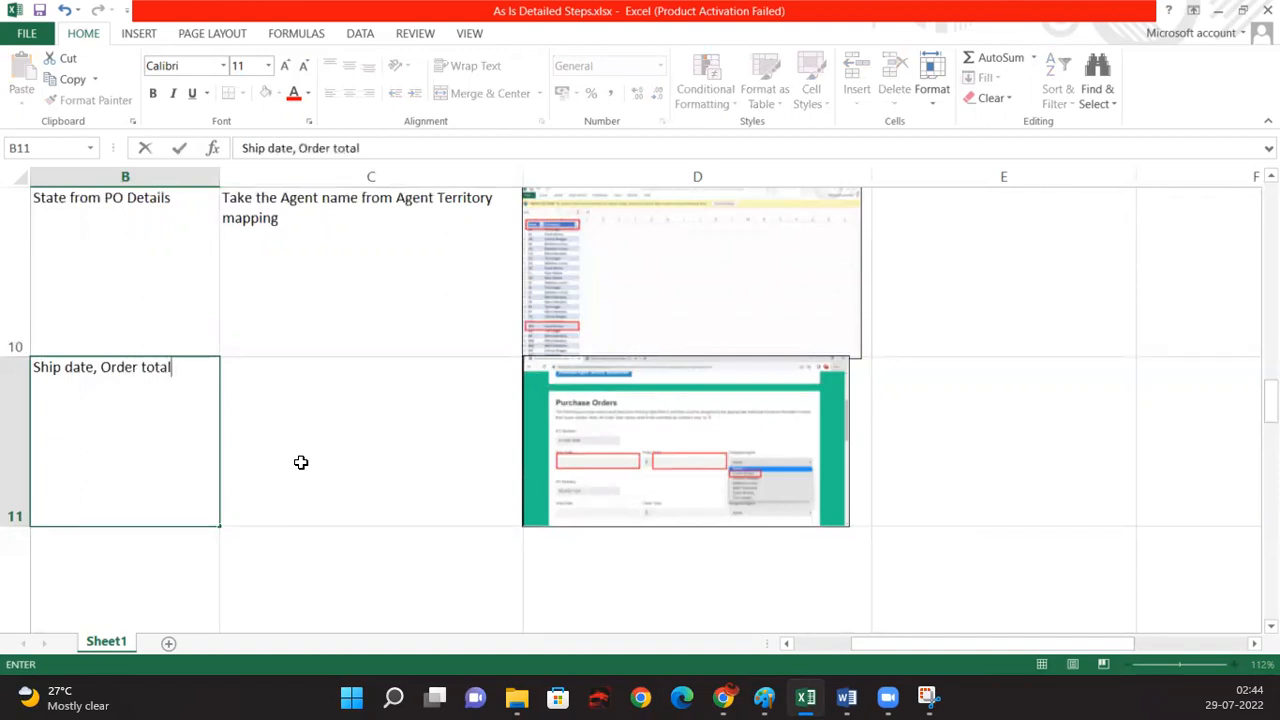
{"action": "type", "text": "gent Name"}
{"action": "key", "text": "Return"}
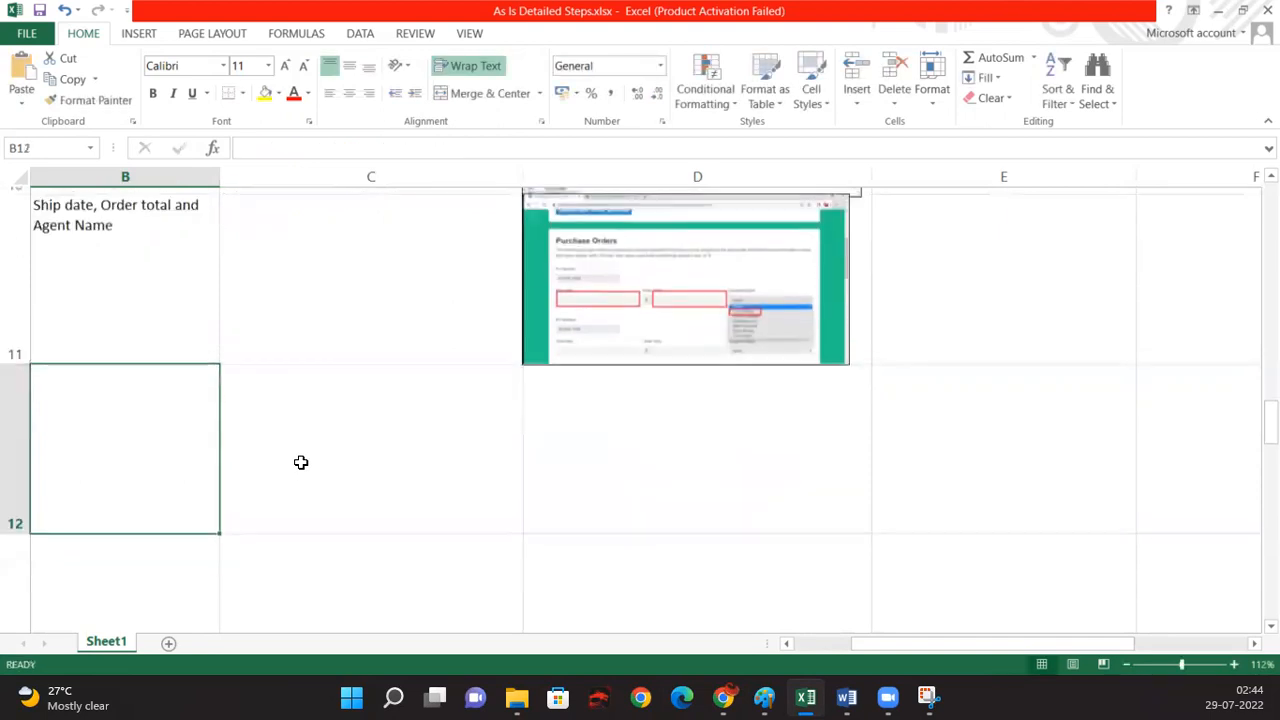
Step: Enter "Enter PO details Ship date, Order total and select Agent name" in cell C11 as the description for step 10
{"action": "key", "text": "Up"}
{"action": "scroll", "coordinate": [301, 462], "scroll_direction": "up", "scroll_amount": 1}
{"action": "left_click", "coordinate": [301, 462]}
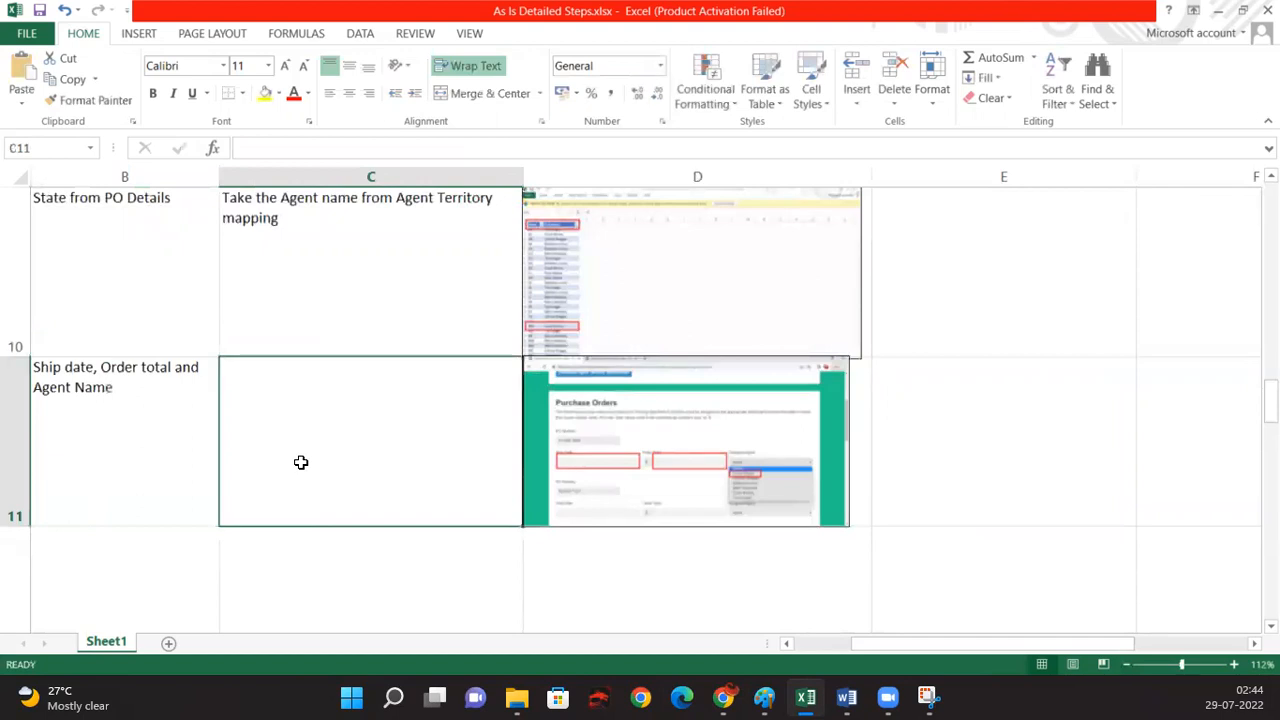
{"action": "type", "text": "Enter"}
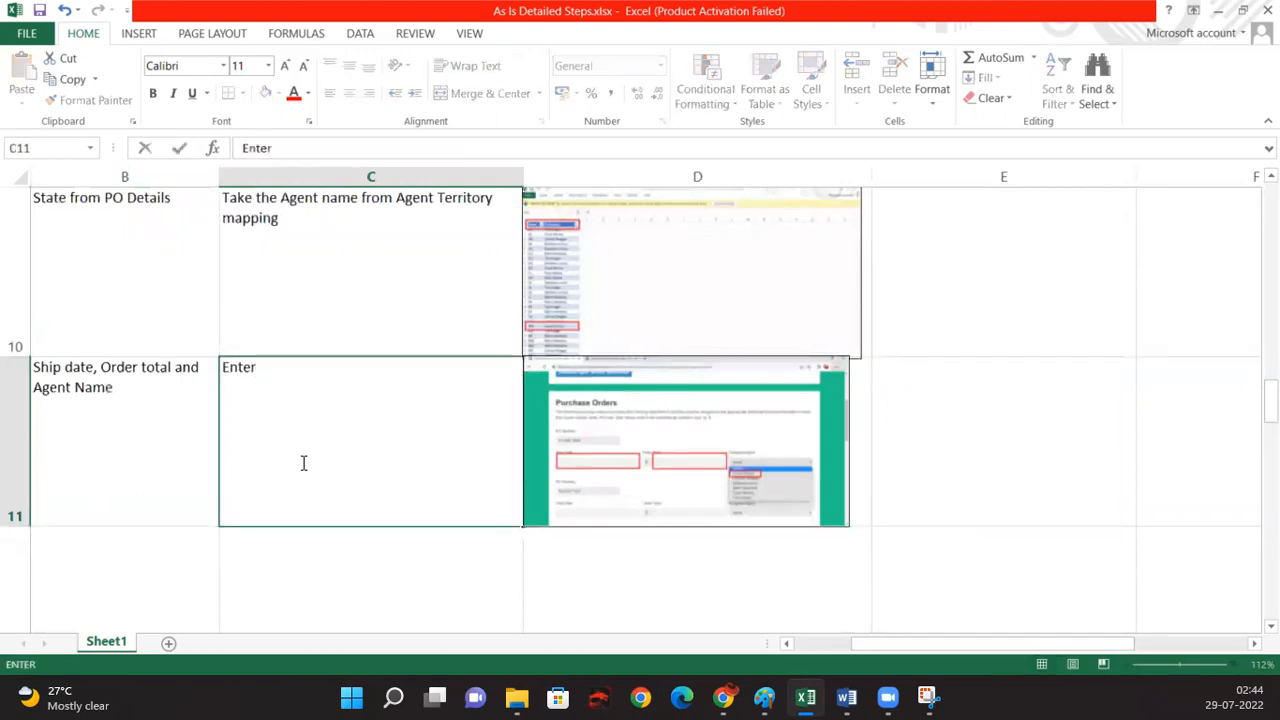
{"action": "type", "text": "tai"}
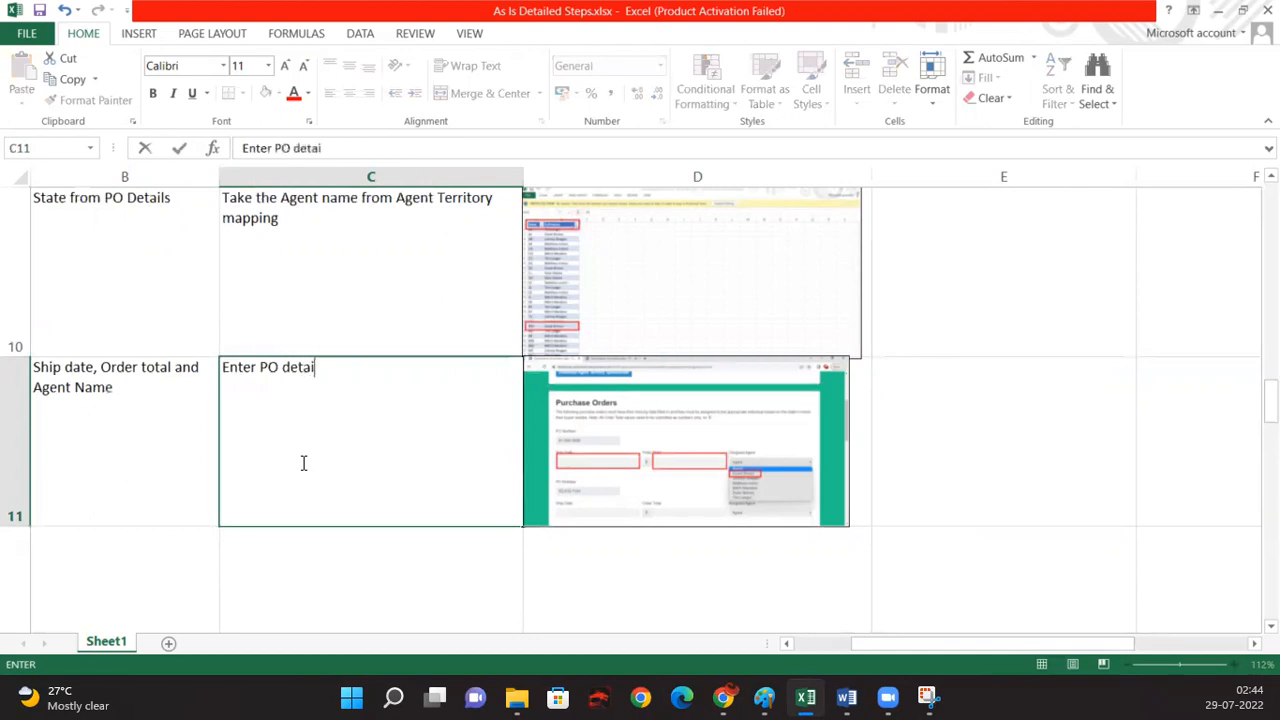
{"action": "type", "text": "ls Ship date, Or"}
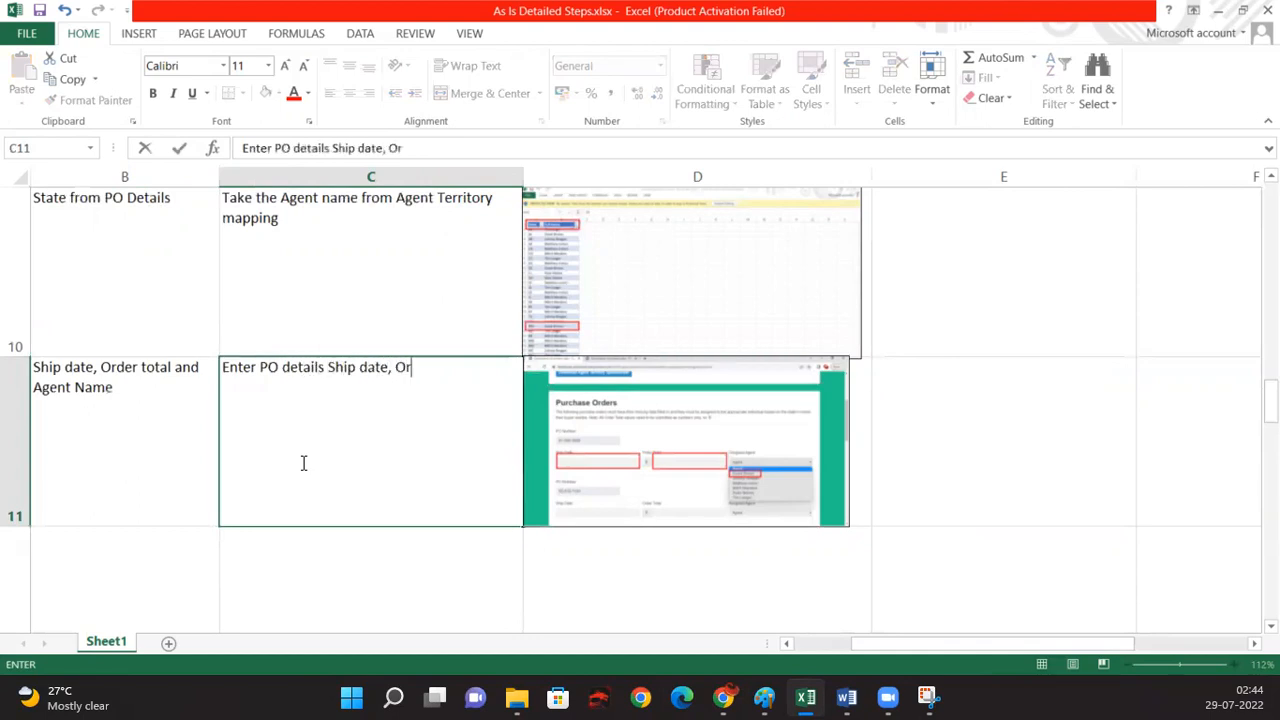
{"action": "type", "text": "der total"}
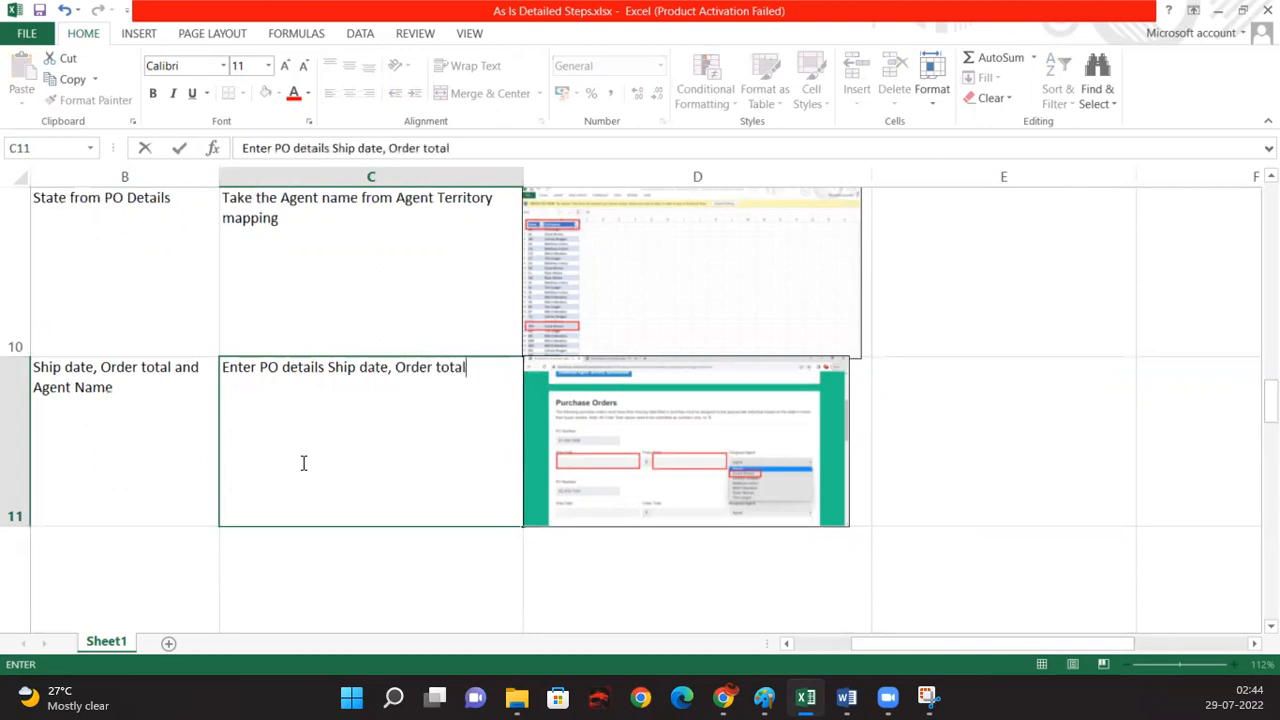
{"action": "type", "text": " and select Age"}
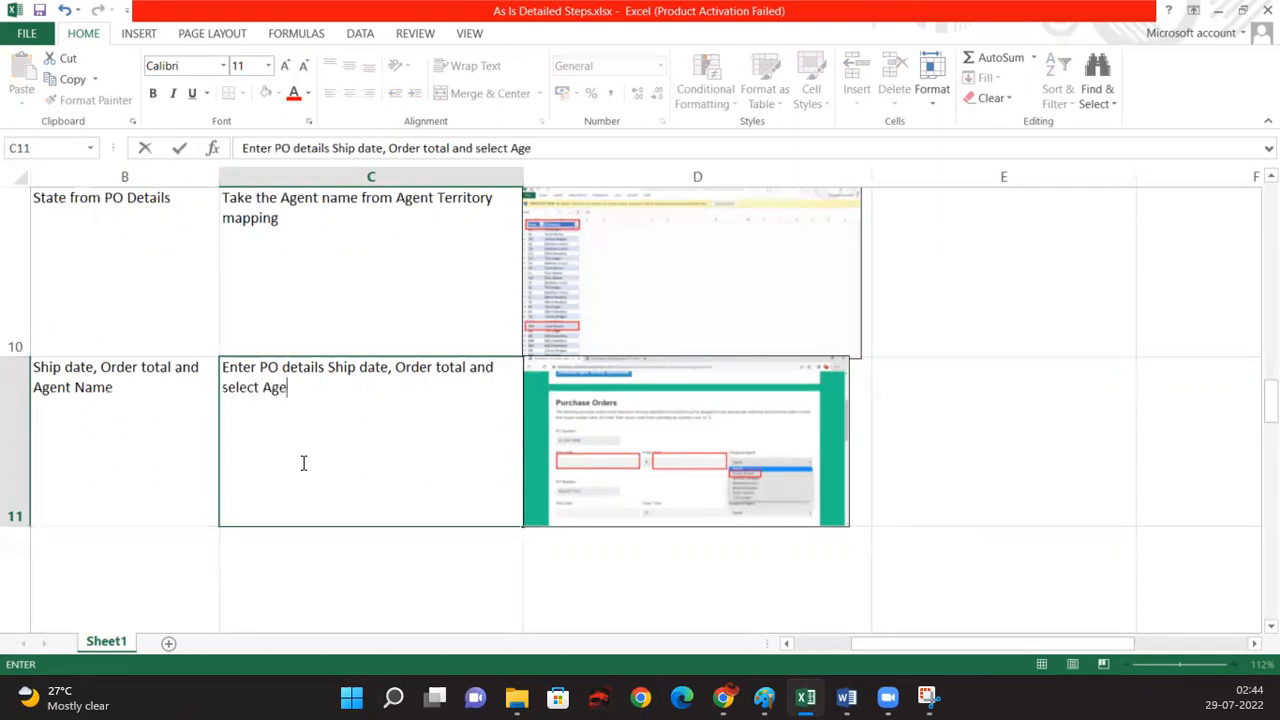
{"action": "type", "text": "nt name"}
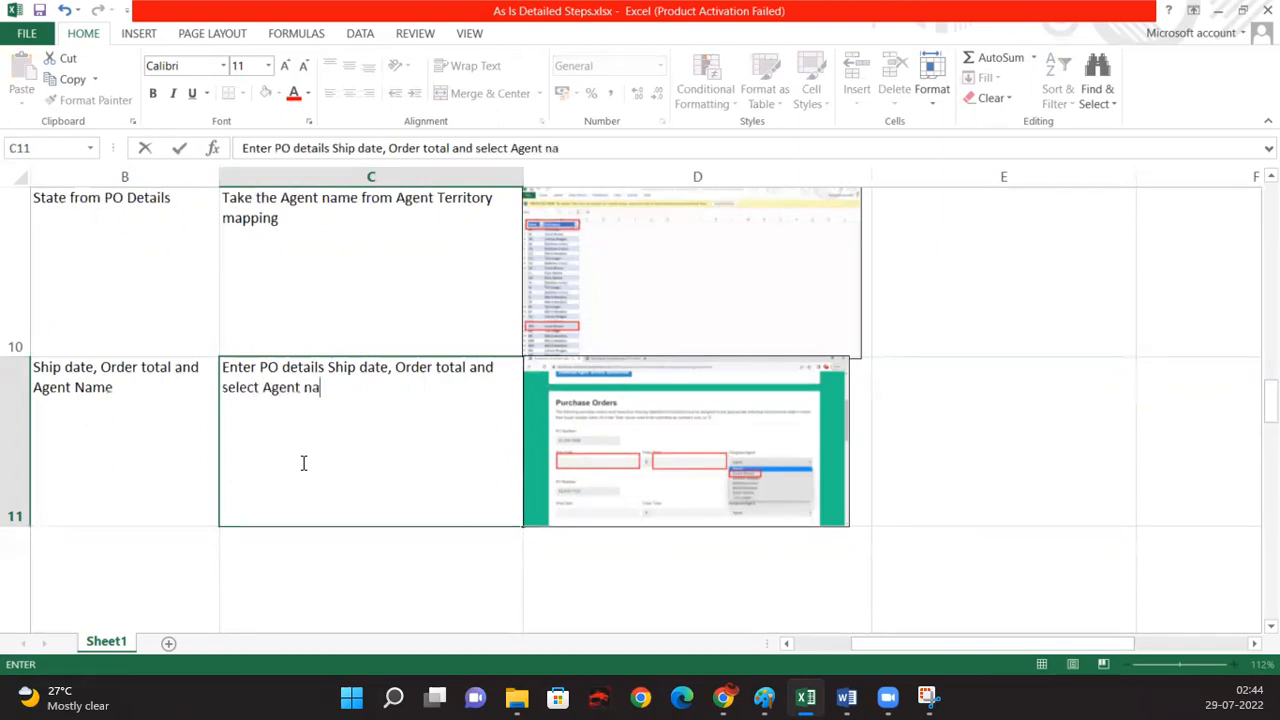
{"action": "key", "text": "Return"}
{"action": "key", "text": "Up"}
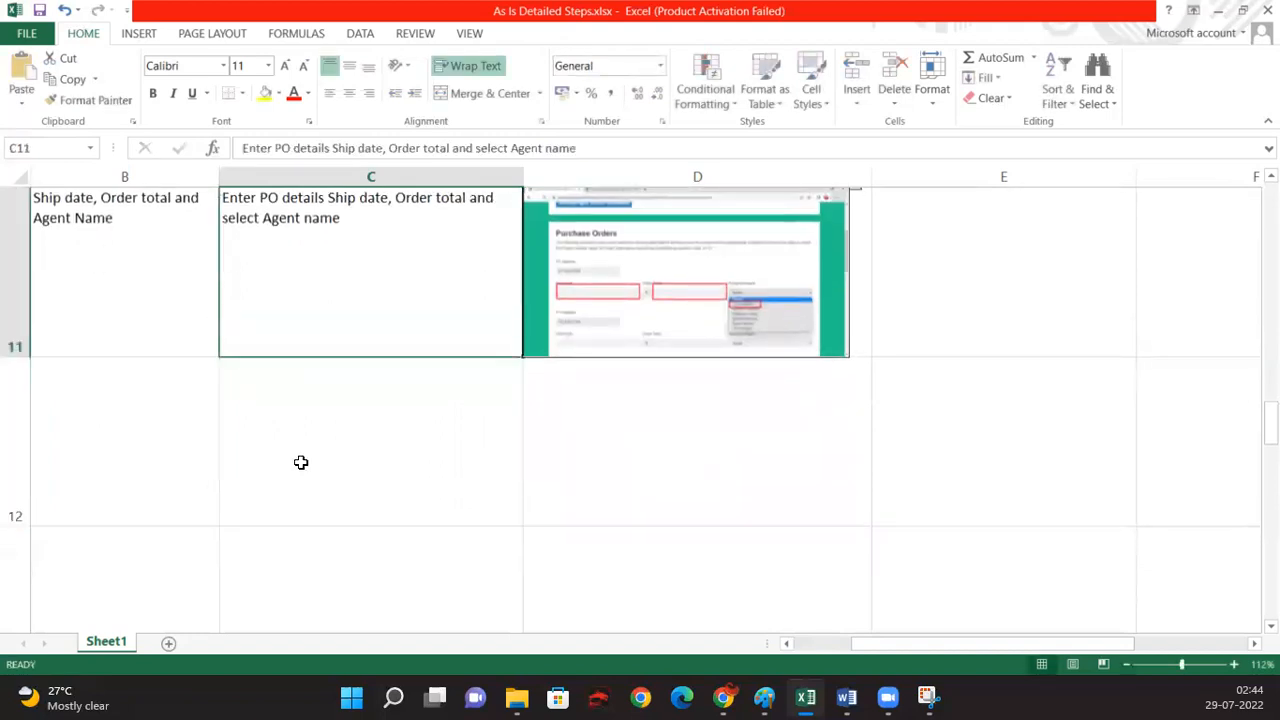
{"action": "key", "text": "Up"}
{"action": "left_click", "coordinate": [300, 462]}
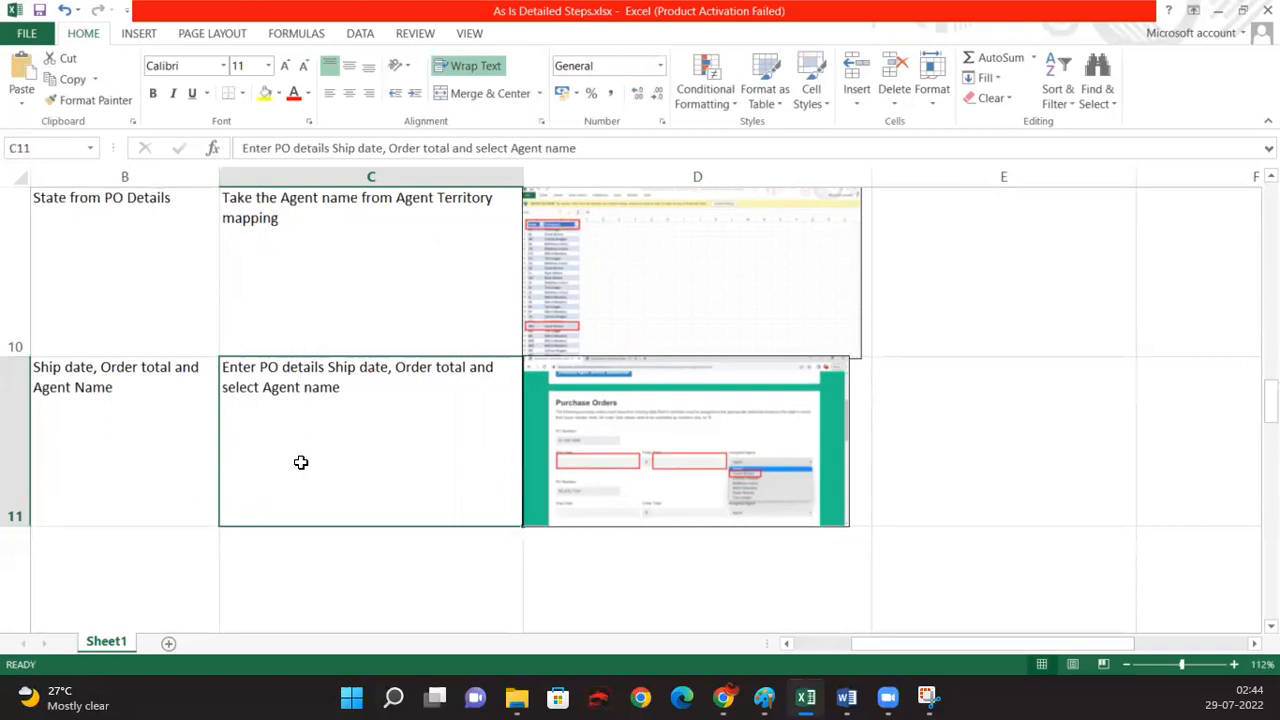
{"action": "key", "text": "Right"}
{"action": "key", "text": "Right"}
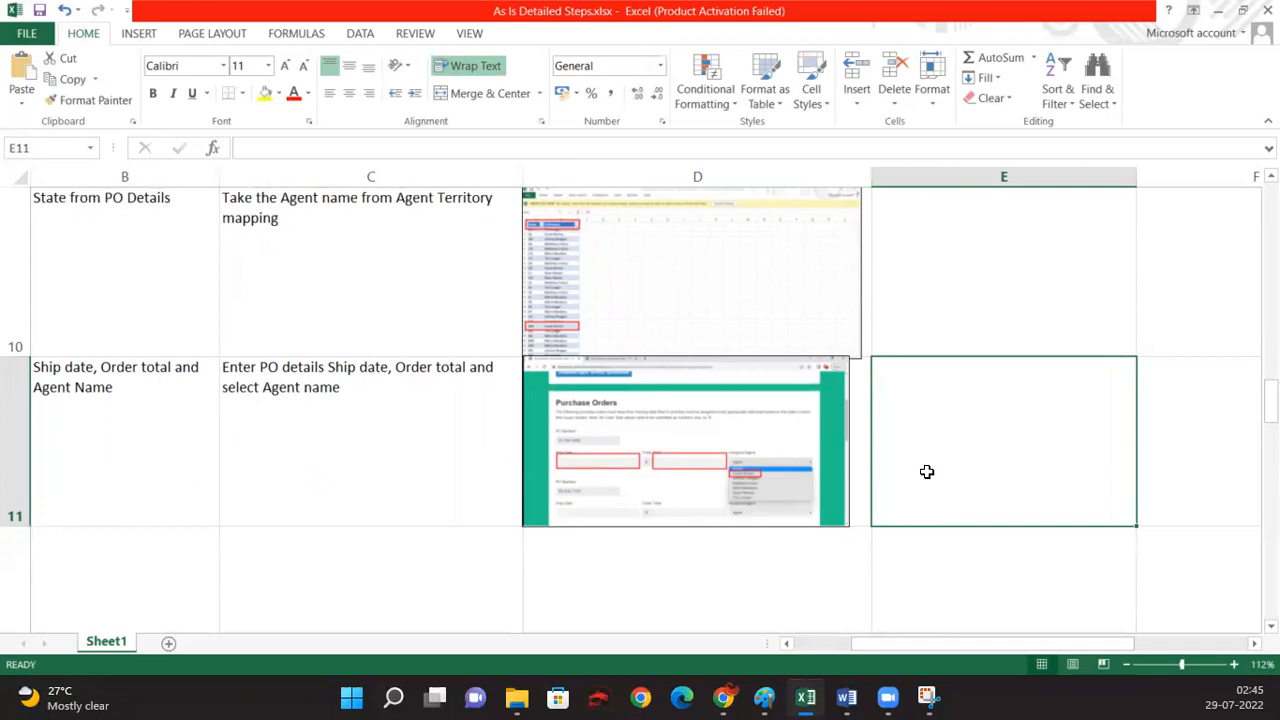
{"action": "type", "text": "Agent name"}
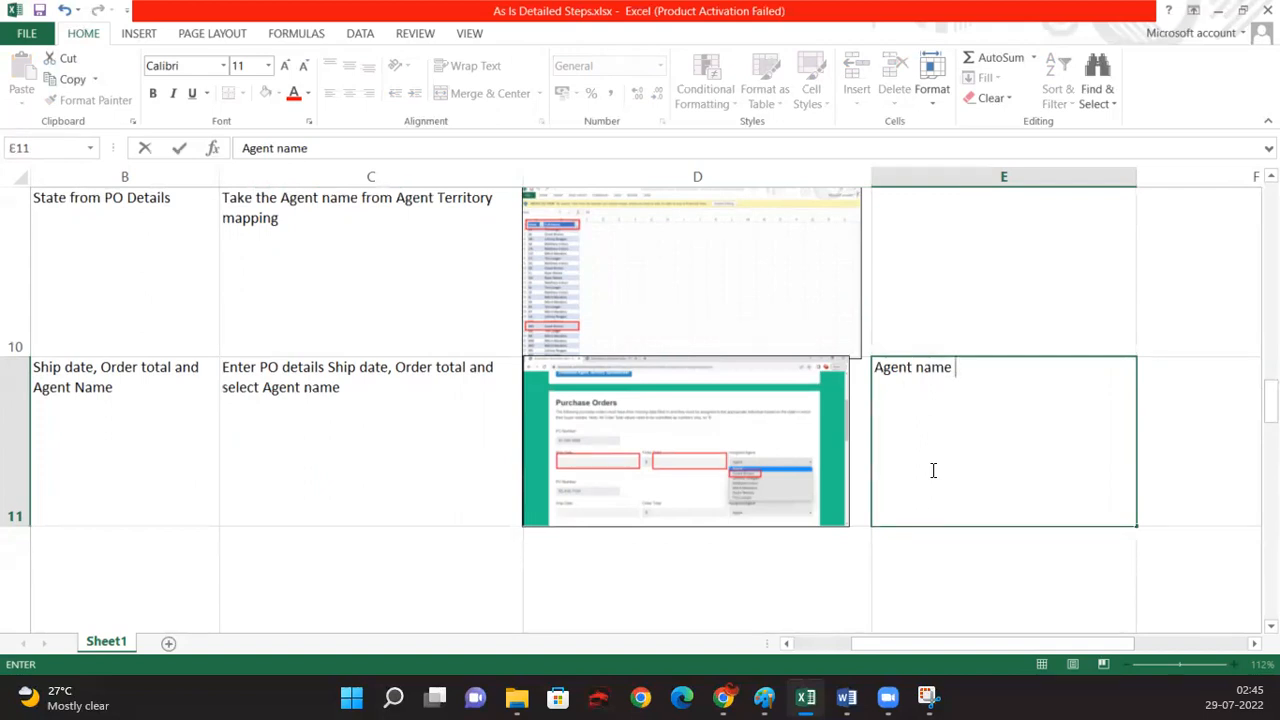
{"action": "type", "text": "not found in"}
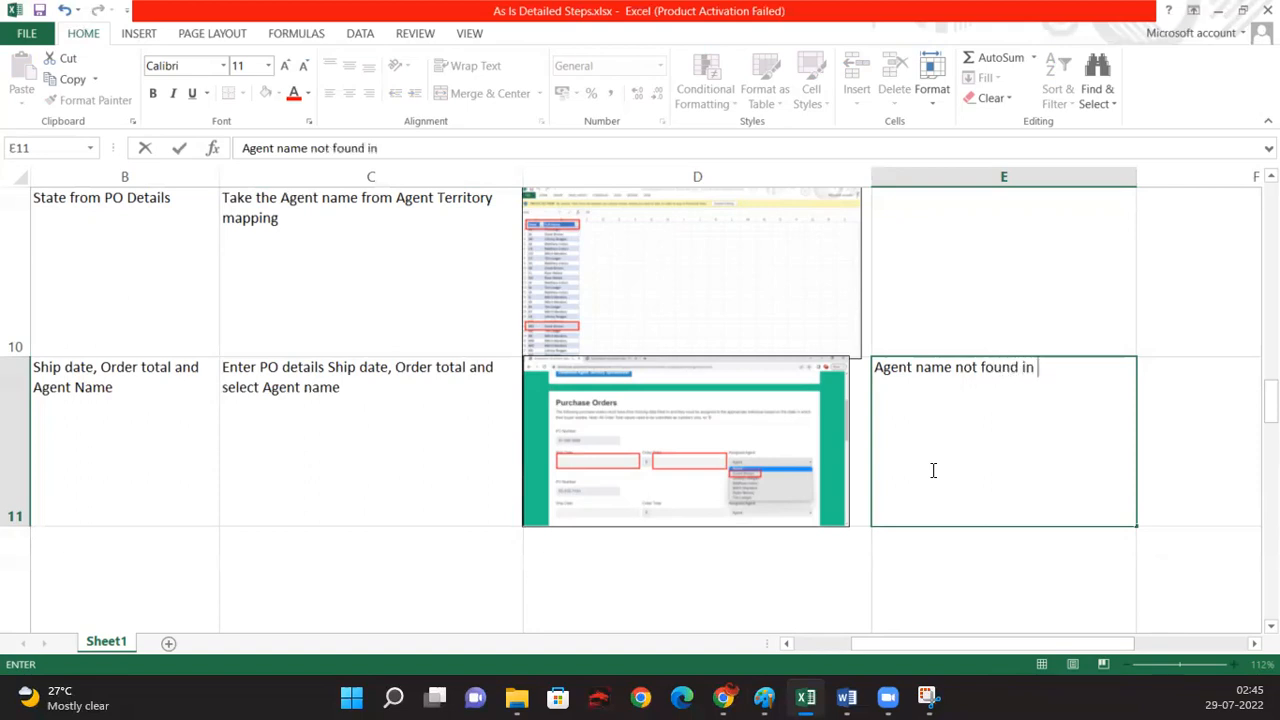
{"action": "key", "text": "Escape"}
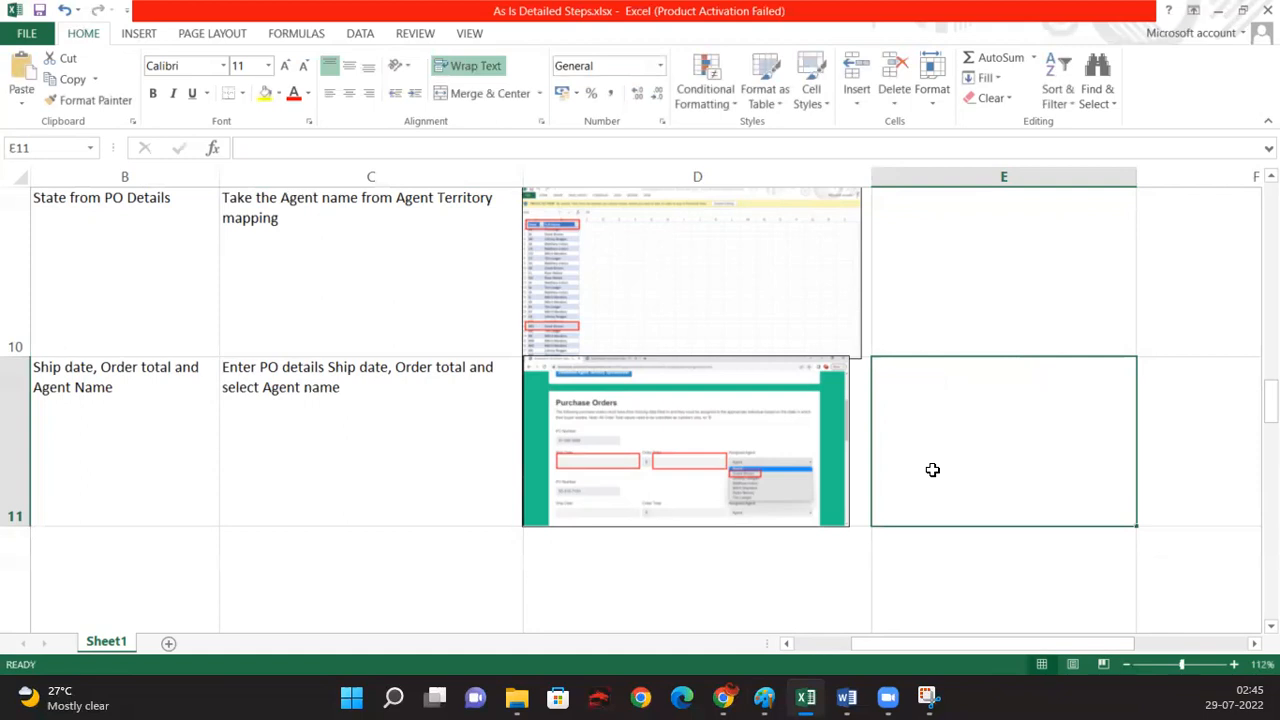
Step: Review the remaining purchase orders on the supply chain management page in Chrome and the steps and exceptions already documented in the Excel sheet
{"action": "left_click", "coordinate": [486, 578]}
{"action": "left_click", "coordinate": [134, 564]}
{"action": "key", "text": "Left"}
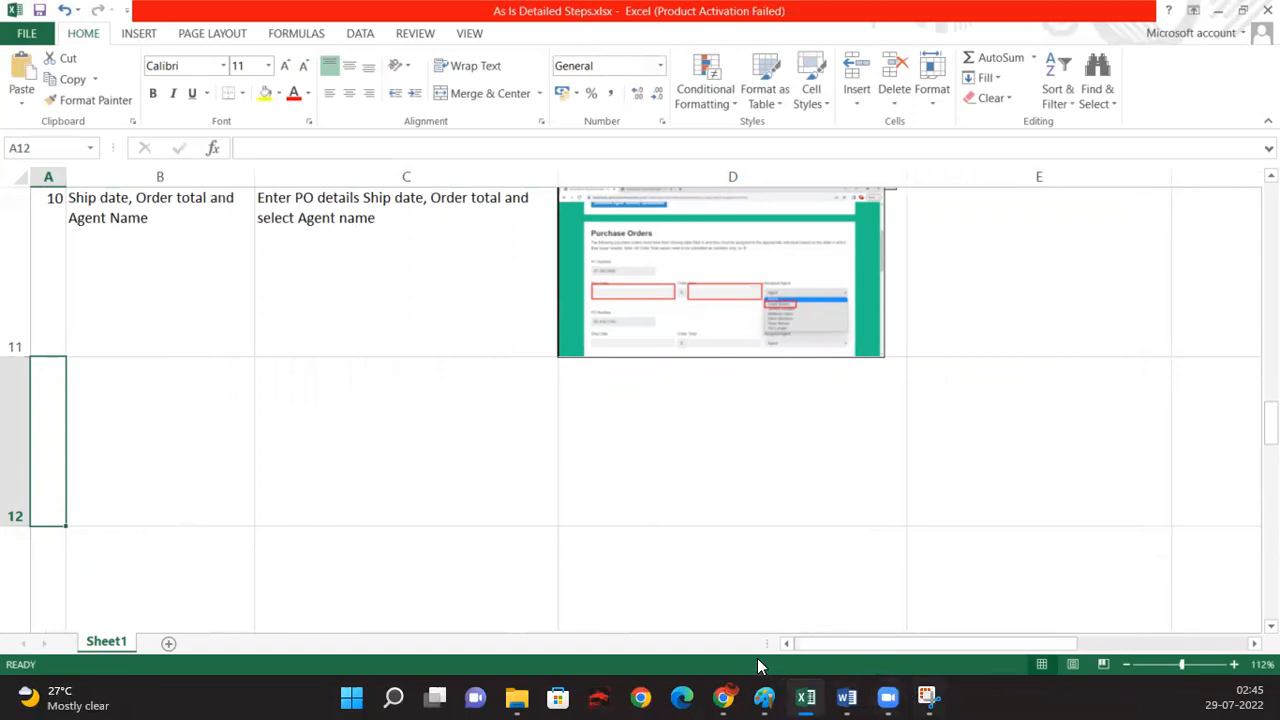
{"action": "left_click", "coordinate": [725, 697]}
{"action": "scroll", "coordinate": [549, 491], "scroll_direction": "down", "scroll_amount": 5}
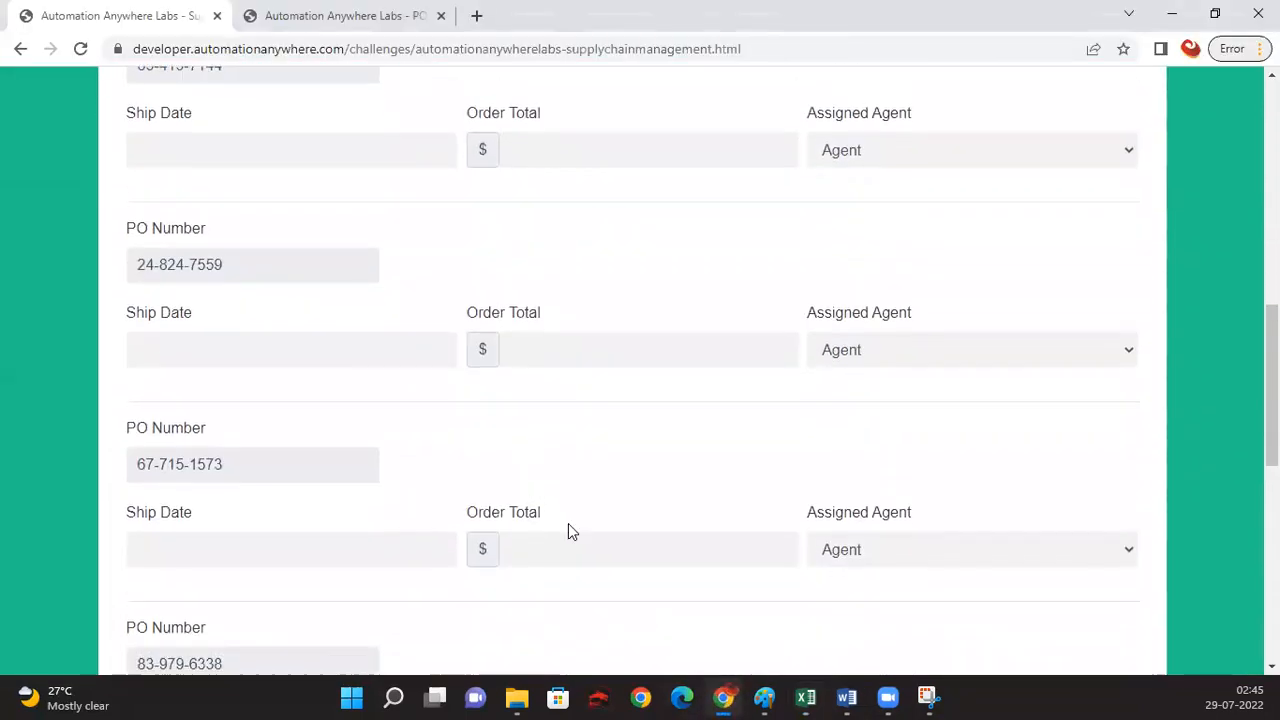
{"action": "mouse_move", "coordinate": [725, 697]}
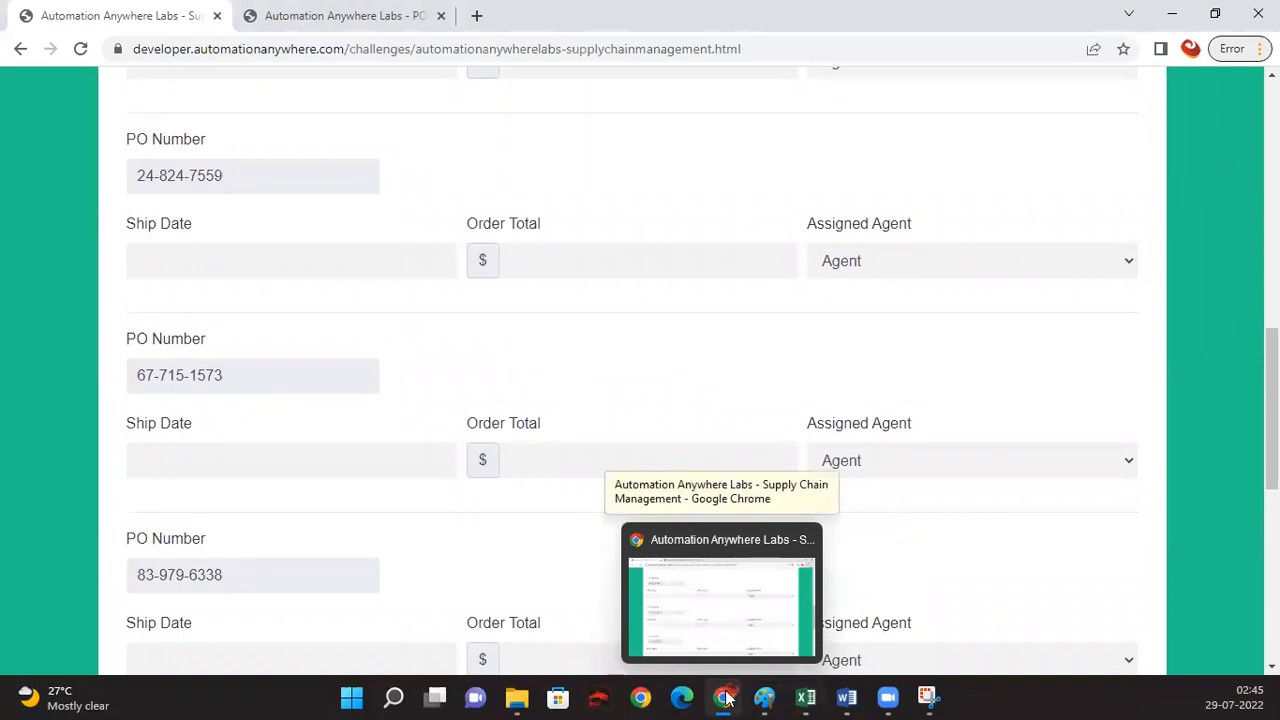
{"action": "left_click", "coordinate": [806, 697]}
{"action": "scroll", "coordinate": [900, 500], "scroll_direction": "up", "scroll_amount": 1}
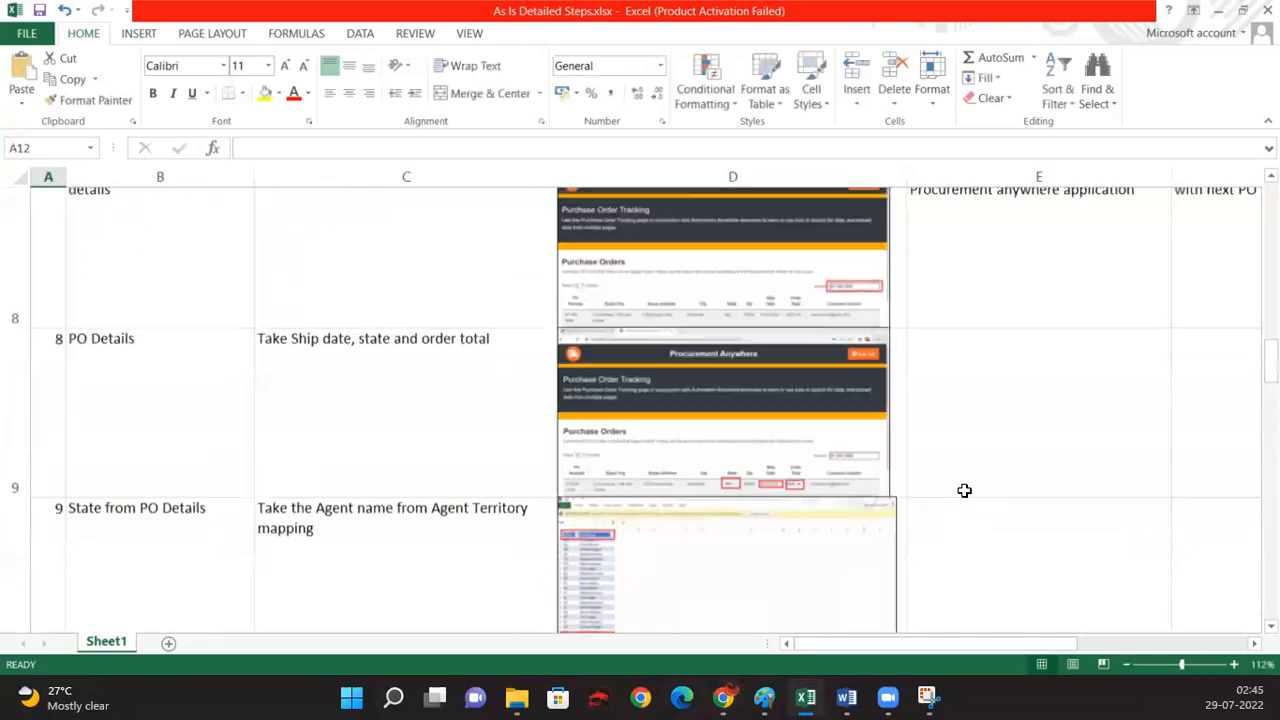
{"action": "scroll", "coordinate": [962, 490], "scroll_direction": "up", "scroll_amount": 3}
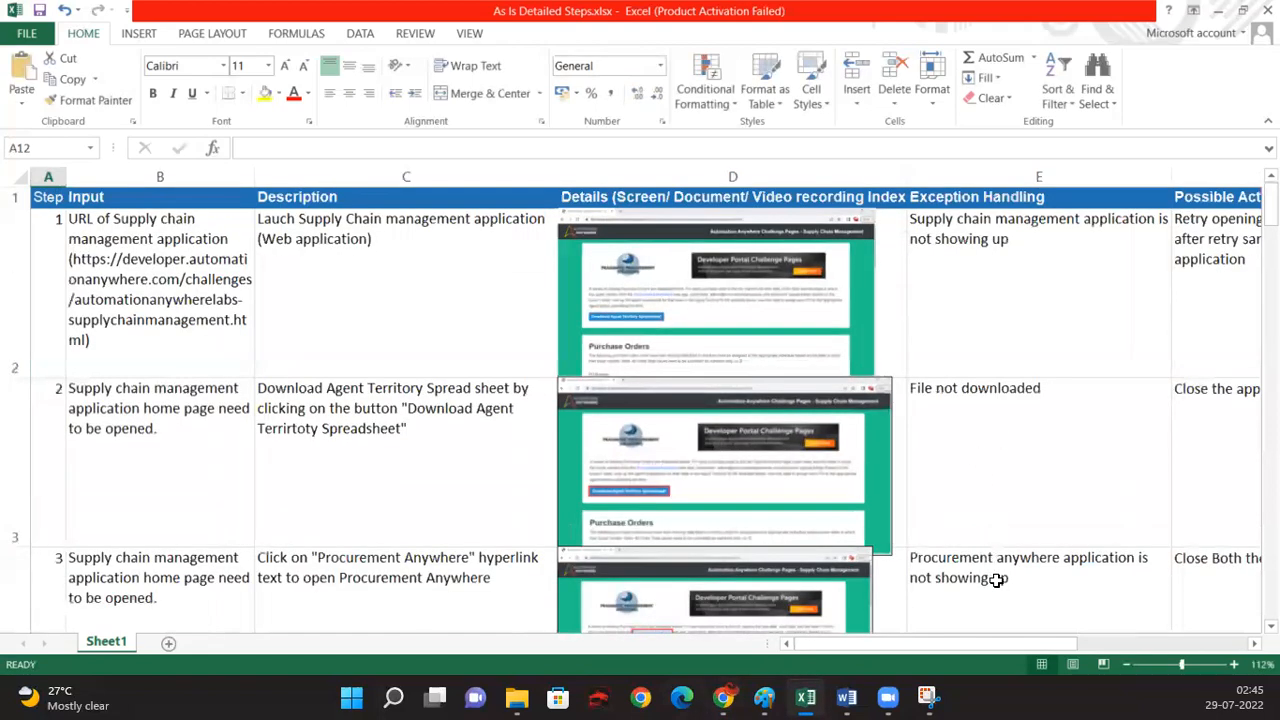
{"action": "left_click", "coordinate": [997, 580]}
{"action": "scroll", "coordinate": [985, 560], "scroll_direction": "down", "scroll_amount": 2}
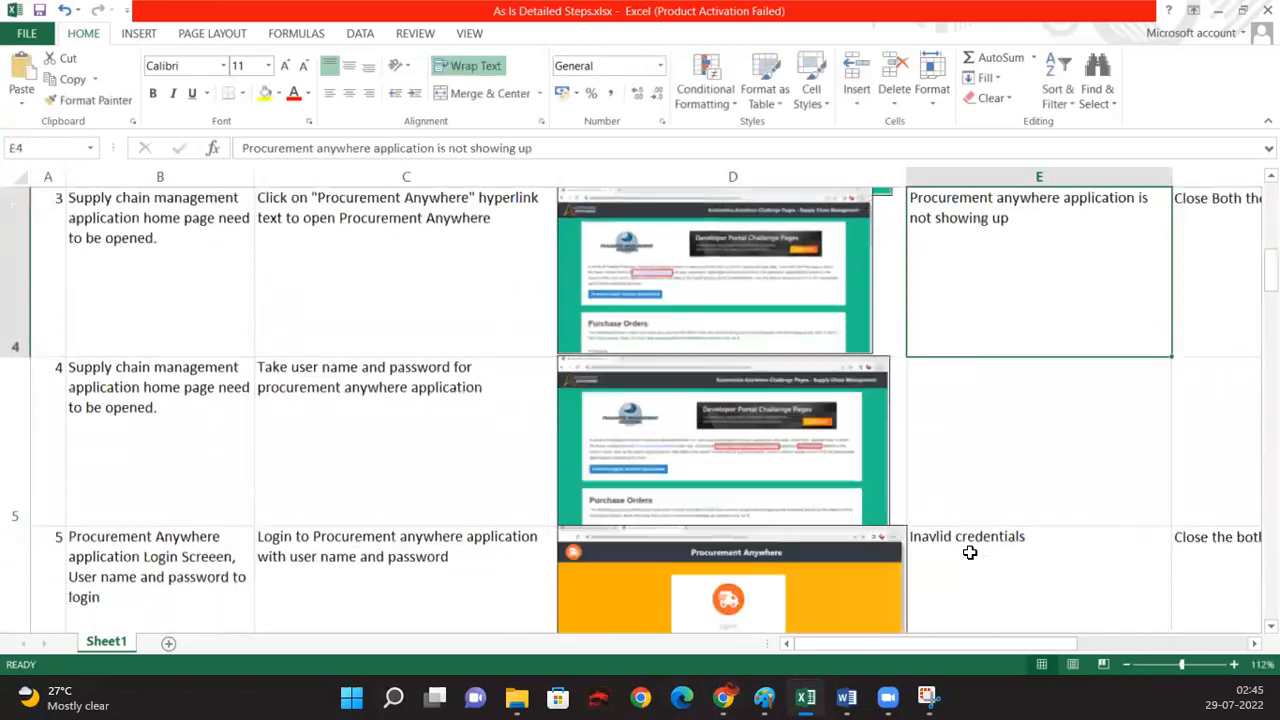
{"action": "scroll", "coordinate": [954, 536], "scroll_direction": "down", "scroll_amount": 3}
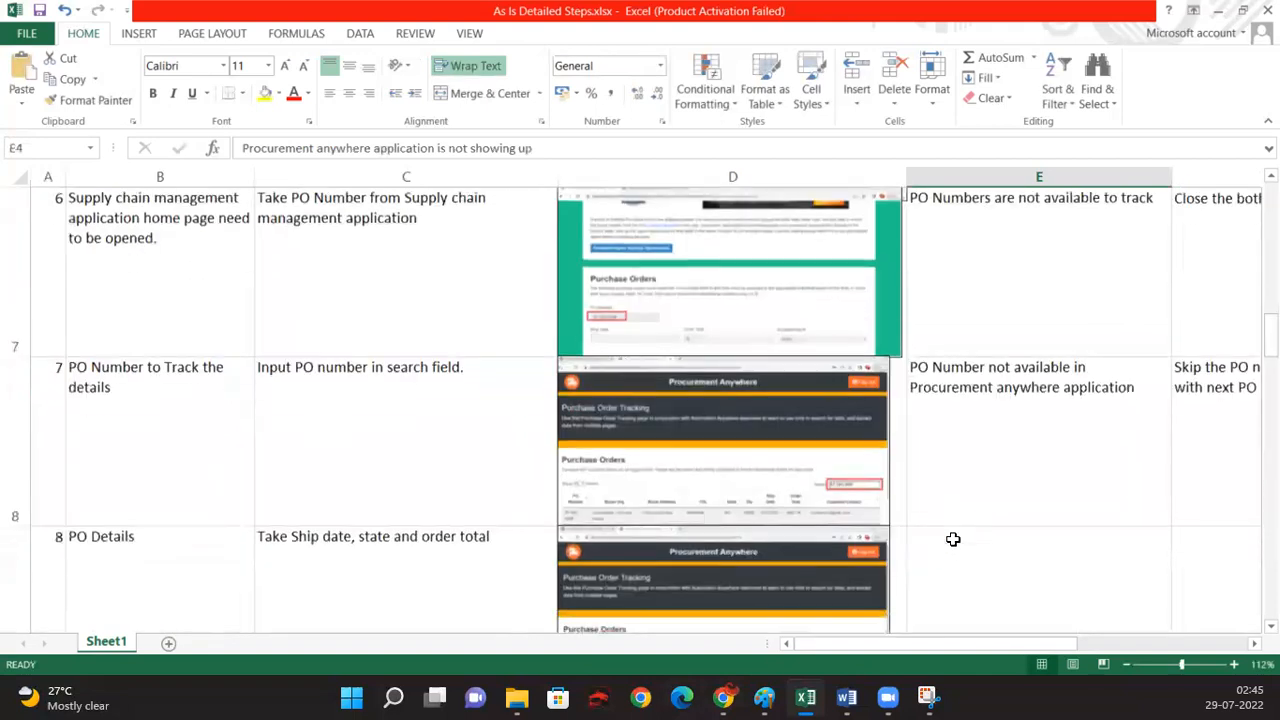
{"action": "left_click", "coordinate": [987, 295]}
{"action": "left_click_drag", "start_coordinate": [1200, 238], "coordinate": [45, 245]}
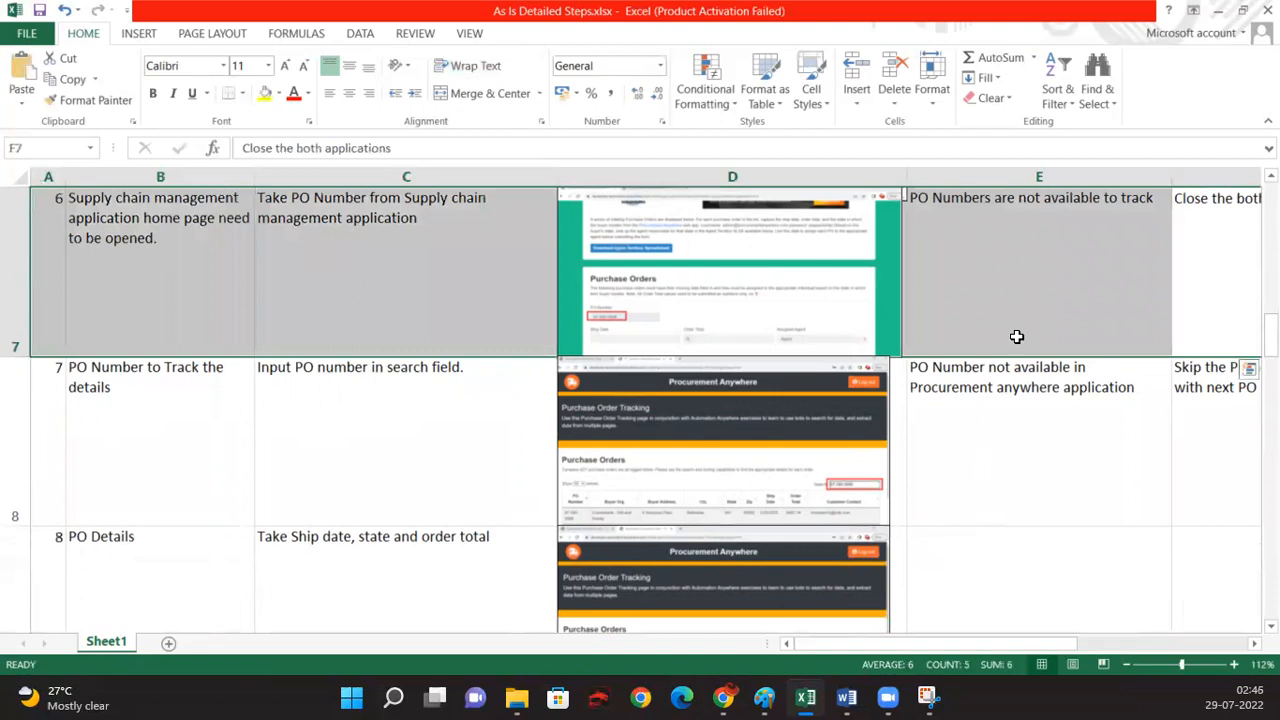
{"action": "left_click", "coordinate": [1221, 293]}
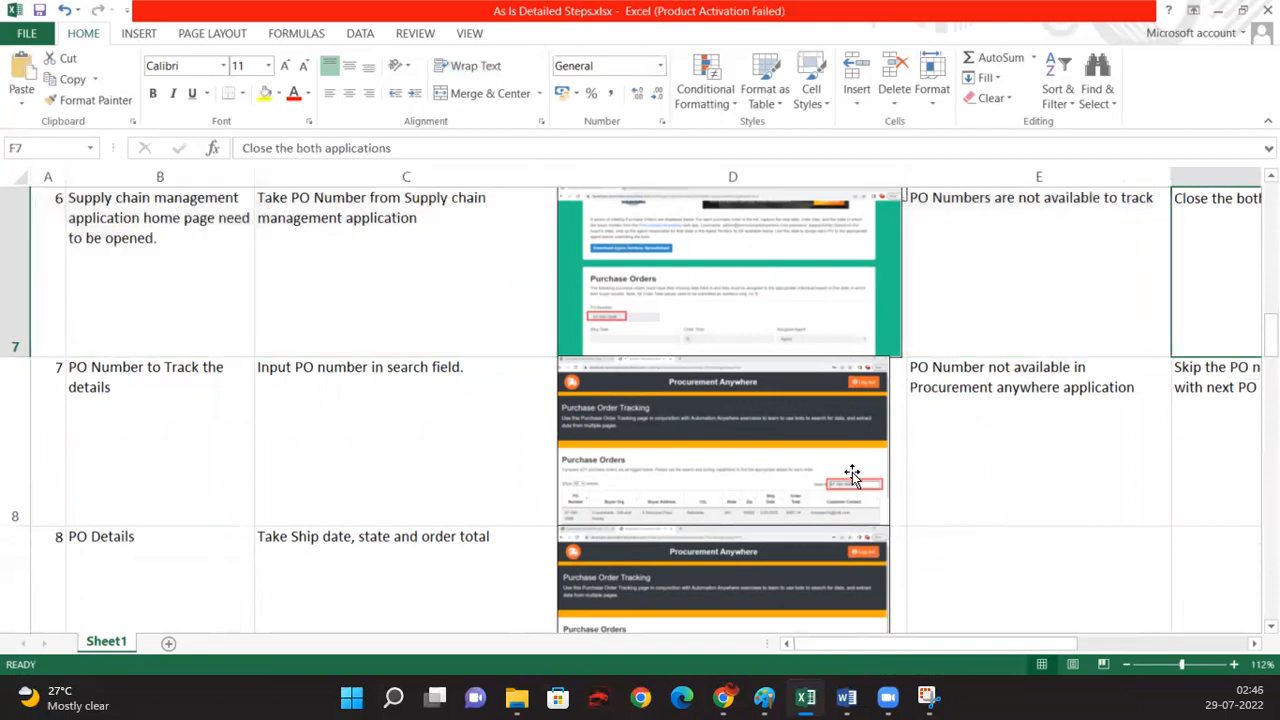
{"action": "scroll", "coordinate": [852, 472], "scroll_direction": "down", "scroll_amount": 2}
{"action": "scroll", "coordinate": [790, 476], "scroll_direction": "up", "scroll_amount": 1}
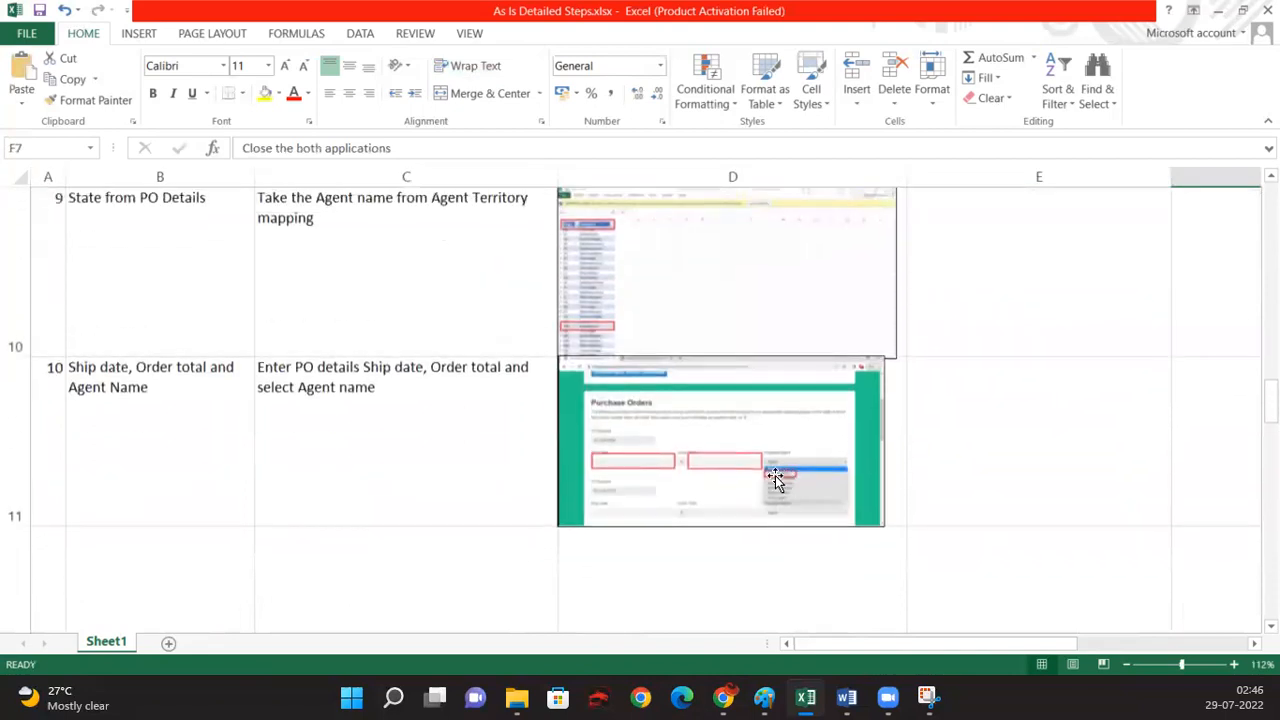
{"action": "left_click", "coordinate": [50, 570]}
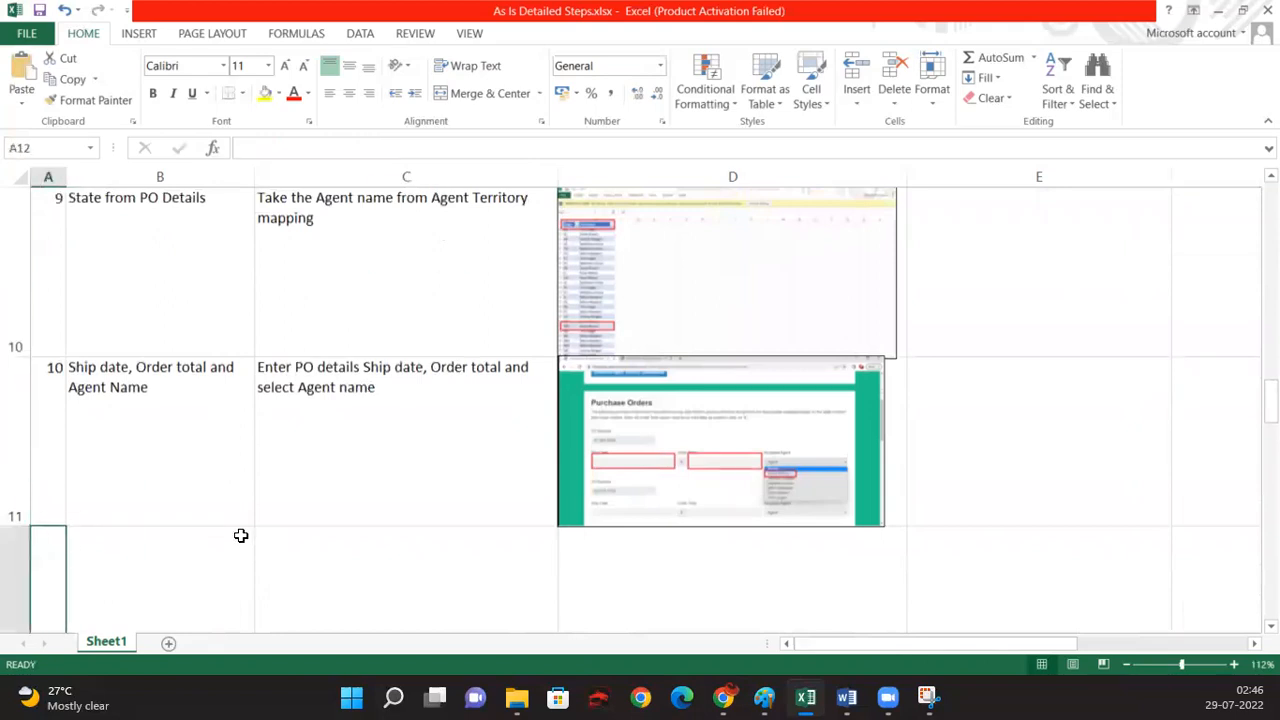
{"action": "type", "text": "11"}
{"action": "key", "text": "Return"}
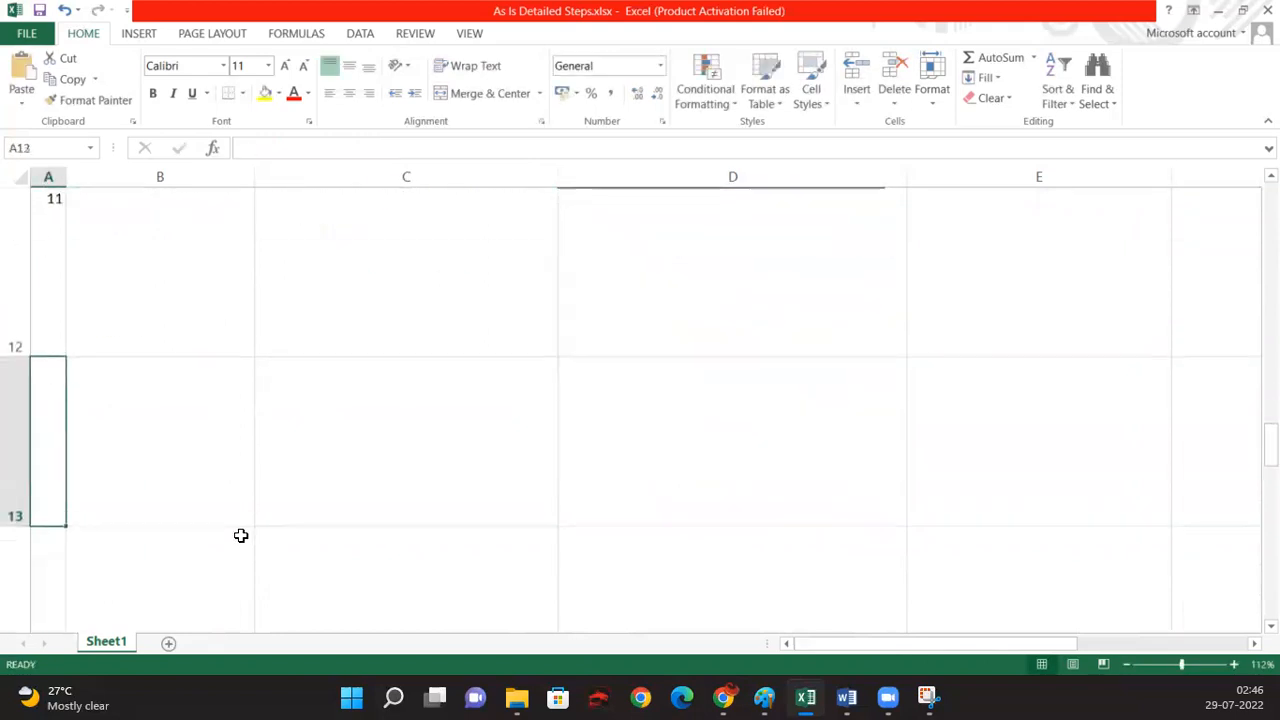
{"action": "key", "text": "Up"}
{"action": "key", "text": "Right"}
{"action": "scroll", "coordinate": [241, 536], "scroll_direction": "up", "scroll_amount": 1}
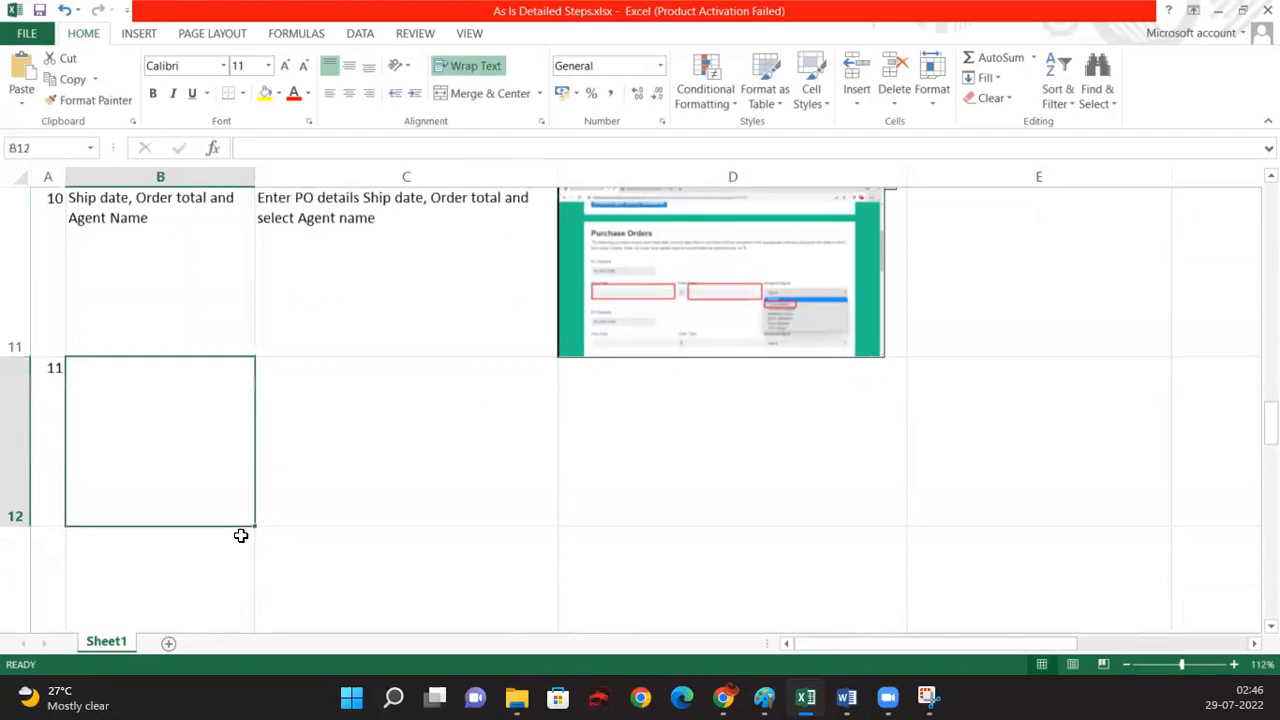
{"action": "key", "text": "Right"}
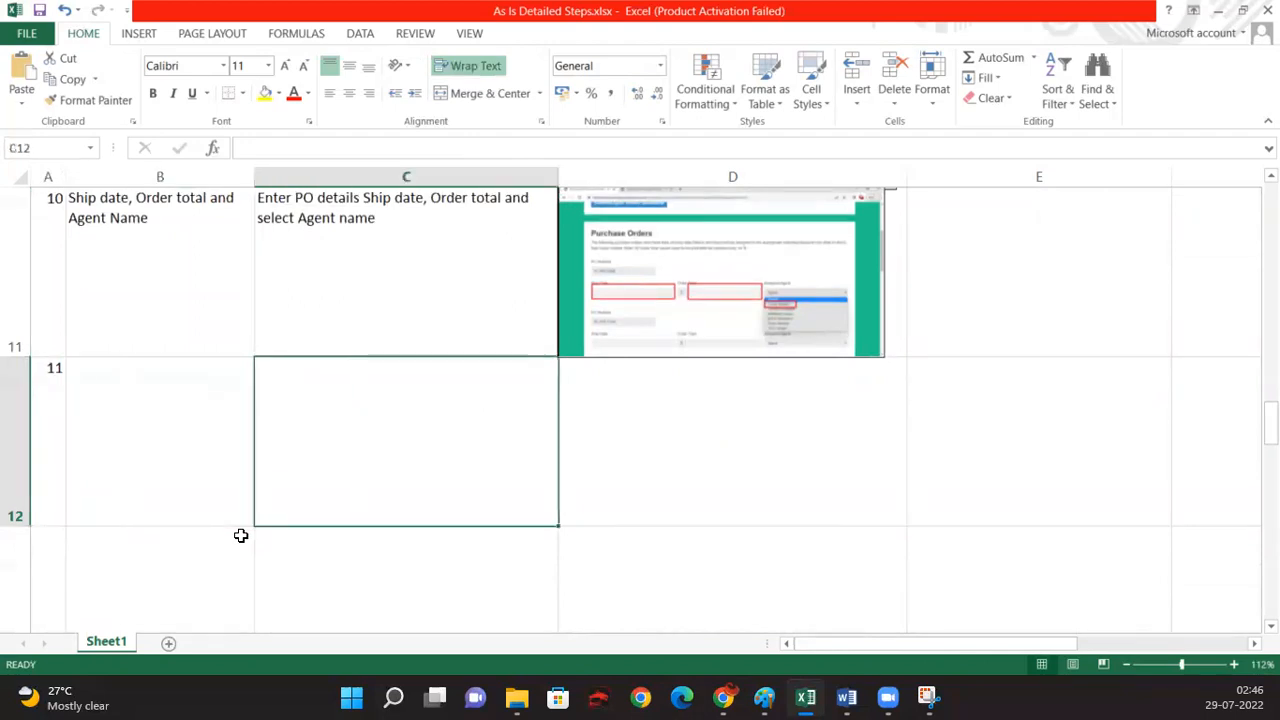
{"action": "type", "text": "Continu"}
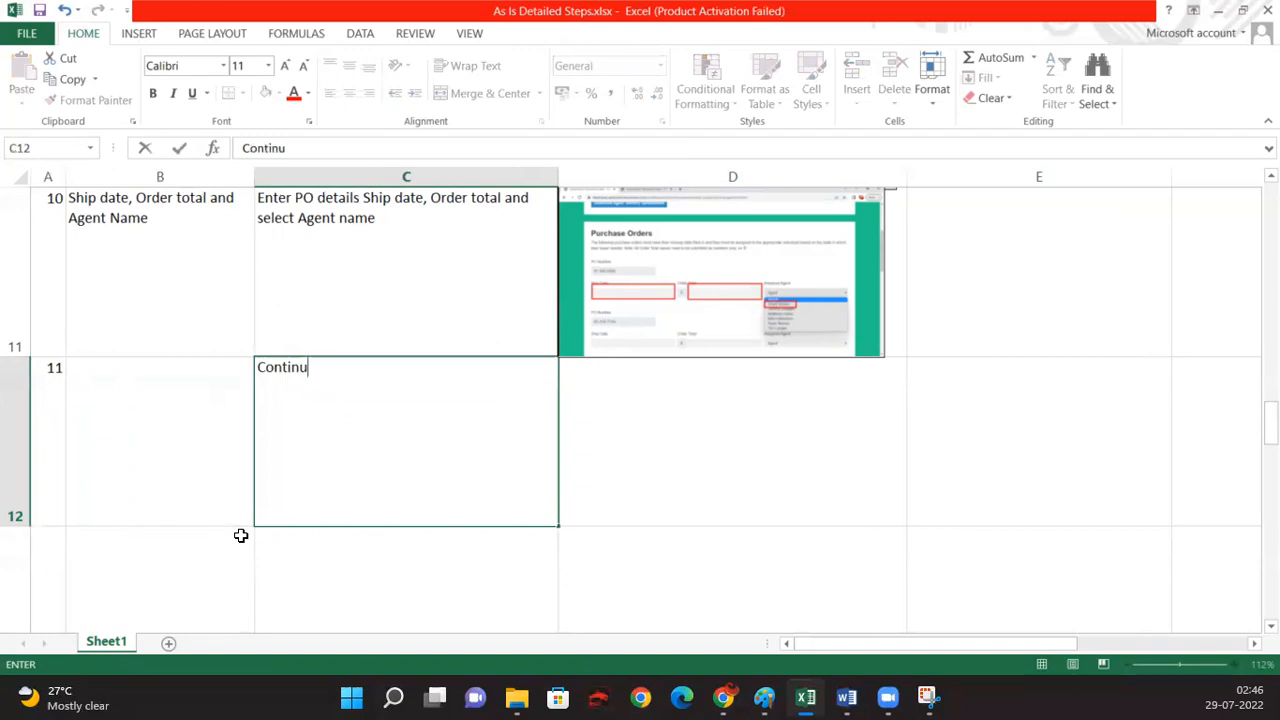
{"action": "key", "text": "Escape"}
{"action": "key", "text": "Left"}
{"action": "key", "text": "Left"}
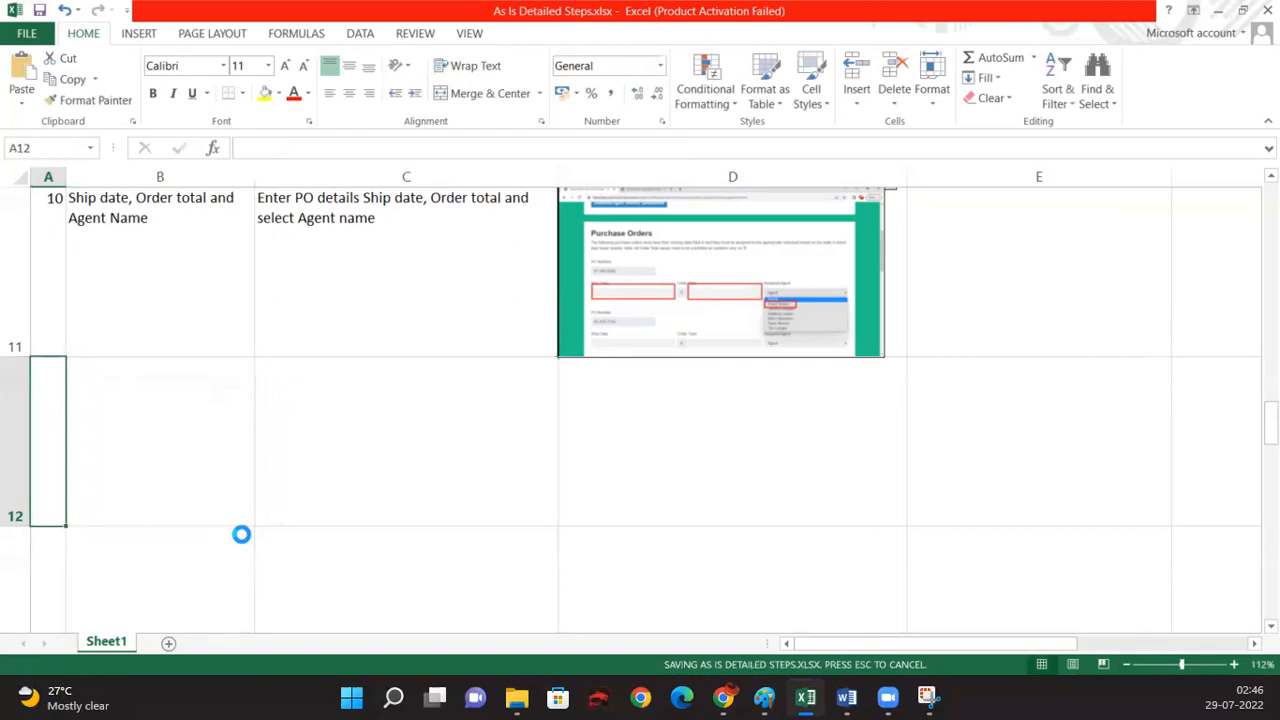
Step: Switch to Chrome and capture a screenshot of the end of the purchase order form, including the Submit button
{"action": "left_click", "coordinate": [727, 698]}
{"action": "scroll", "coordinate": [765, 487], "scroll_direction": "down", "scroll_amount": 4}
{"action": "scroll", "coordinate": [765, 489], "scroll_direction": "down", "scroll_amount": 2}
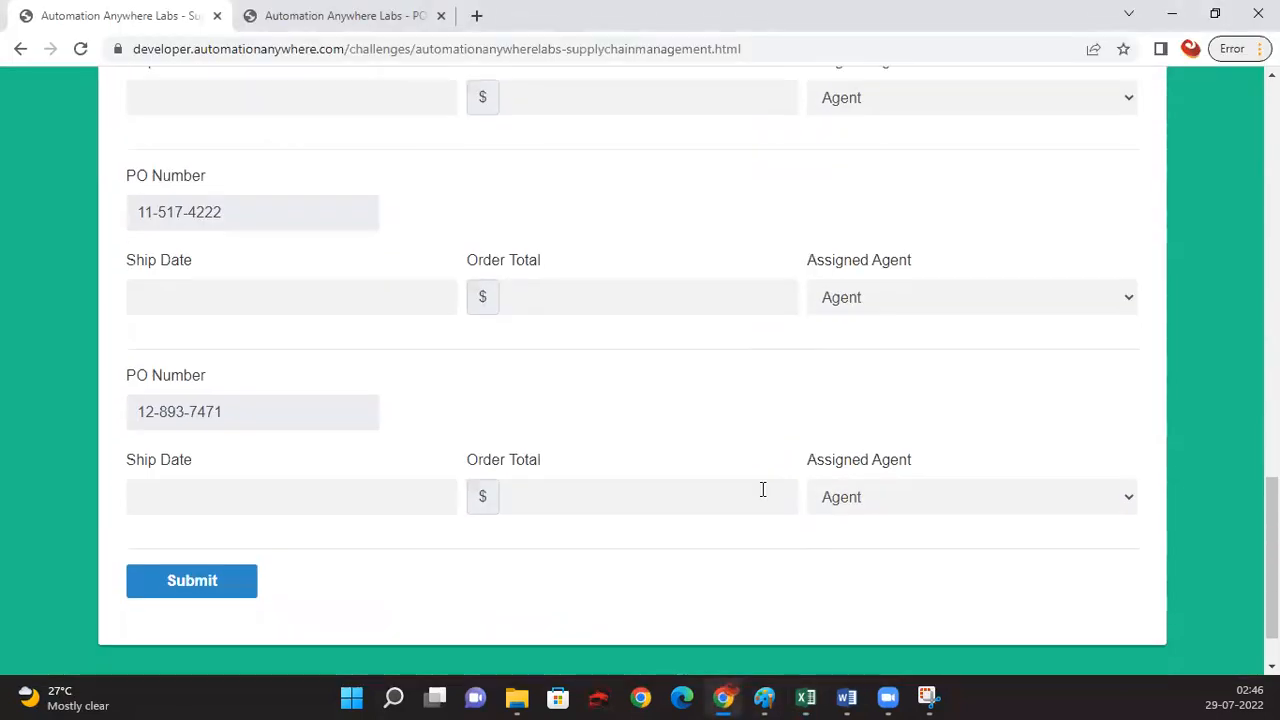
{"action": "key", "text": "super+shift+s"}
{"action": "left_click_drag", "start_coordinate": [3, 2], "coordinate": [856, 657]}
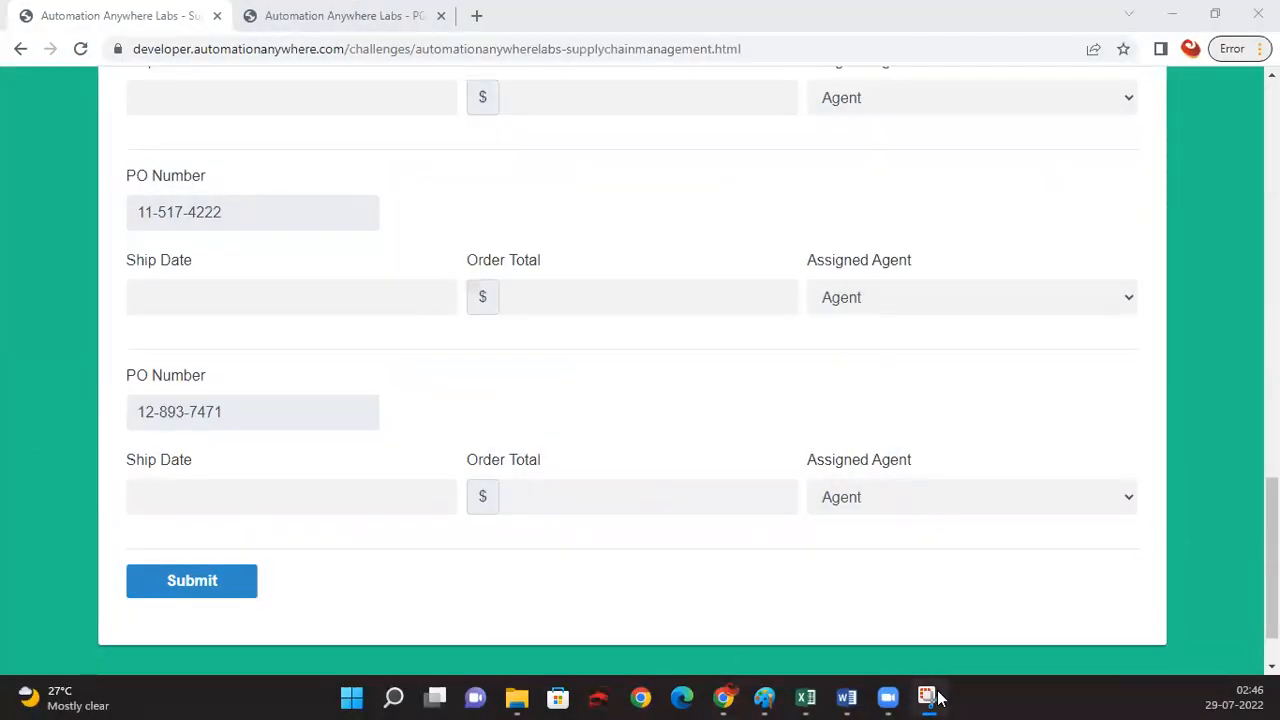
Step: Paste the new screenshot over the previous one in Paint and outline the Submit button with a red rectangle
{"action": "left_click", "coordinate": [763, 697]}
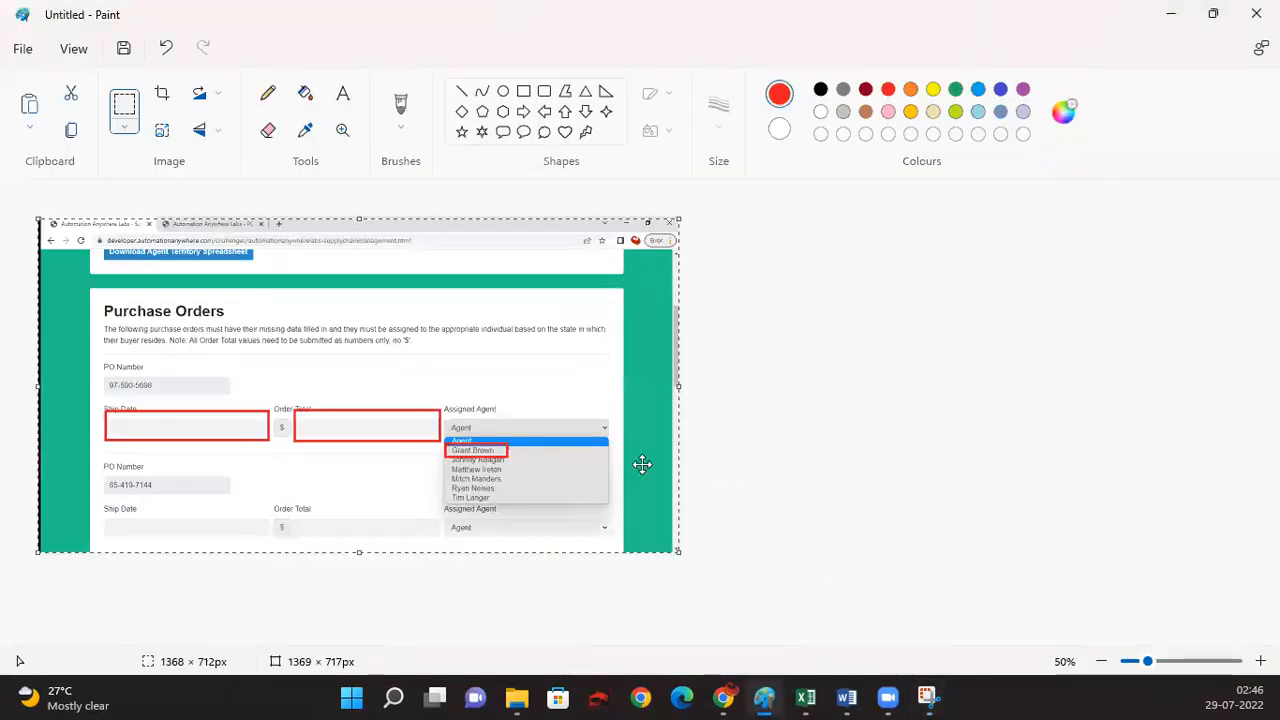
{"action": "key", "text": "ctrl+v"}
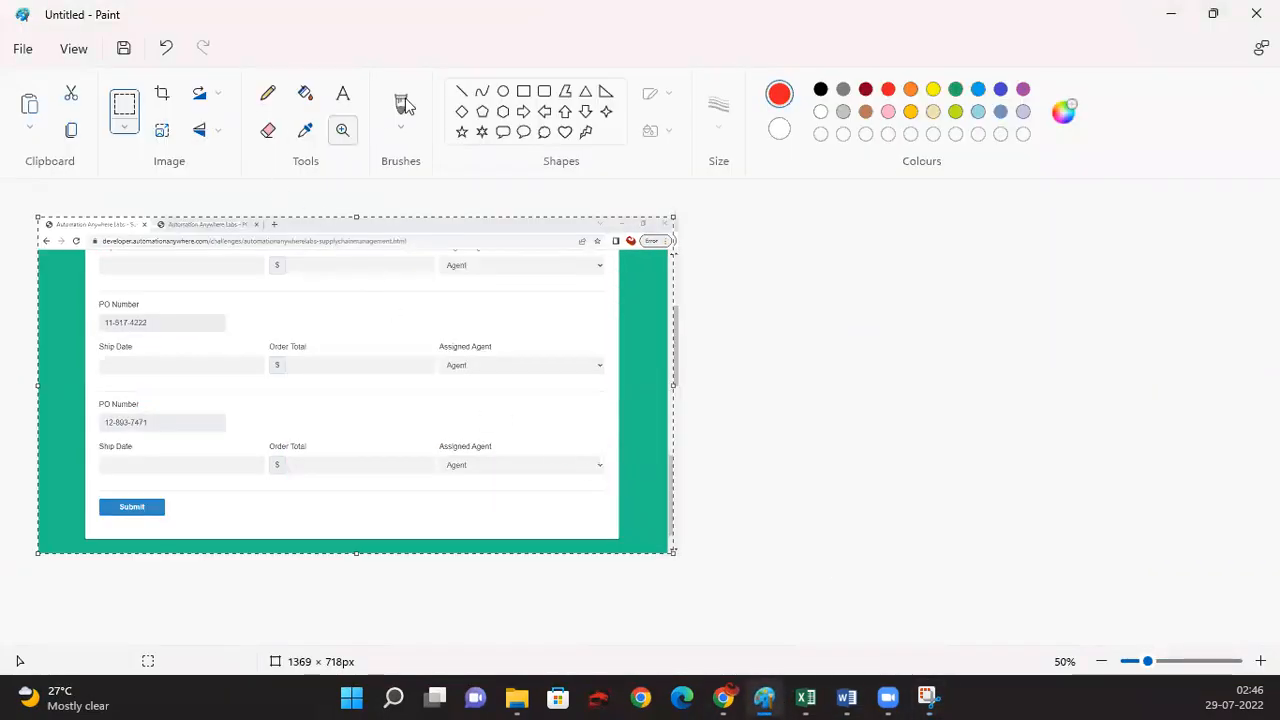
{"action": "left_click", "coordinate": [523, 91]}
{"action": "left_click_drag", "start_coordinate": [92, 493], "coordinate": [181, 521]}
Step: Copy the annotated Submit button screenshot from Paint and paste it into cell D12 of the Excel sheet
{"action": "left_click", "coordinate": [118, 104]}
{"action": "left_click_drag", "start_coordinate": [40, 220], "coordinate": [669, 552]}
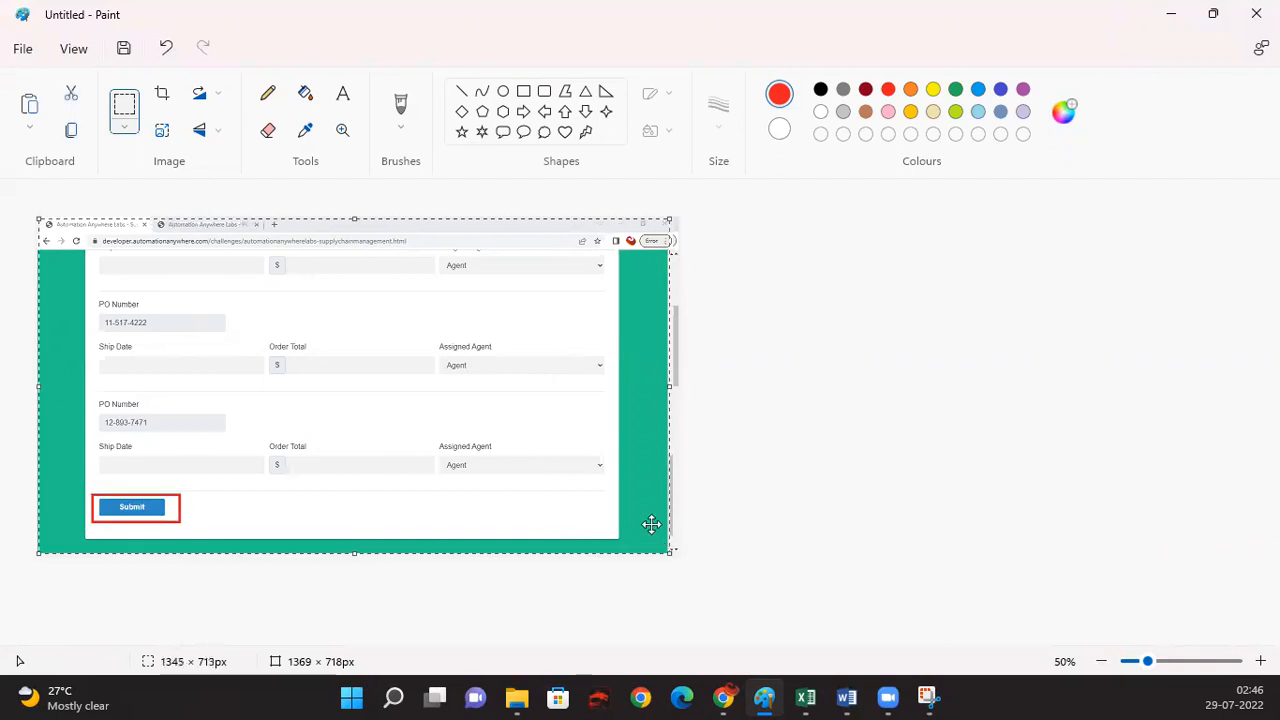
{"action": "left_click", "coordinate": [1170, 14]}
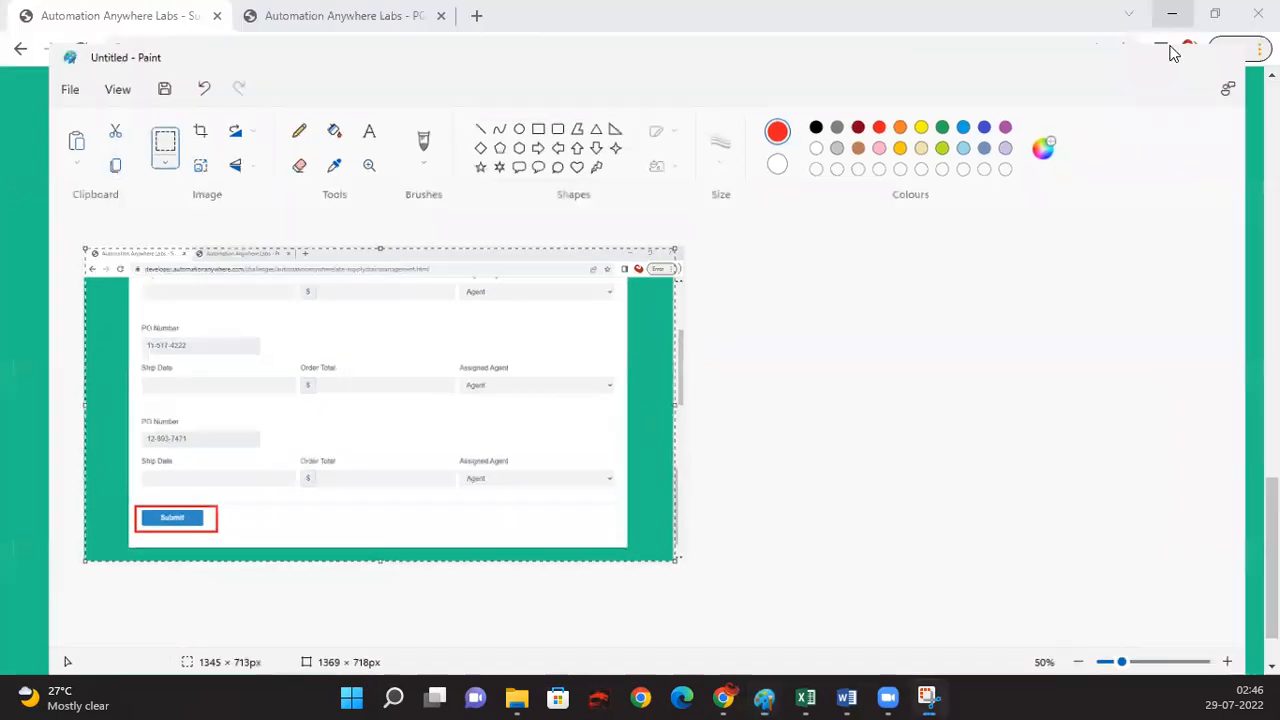
{"action": "left_click", "coordinate": [805, 697]}
{"action": "left_click", "coordinate": [666, 429]}
{"action": "key", "text": "ctrl+v"}
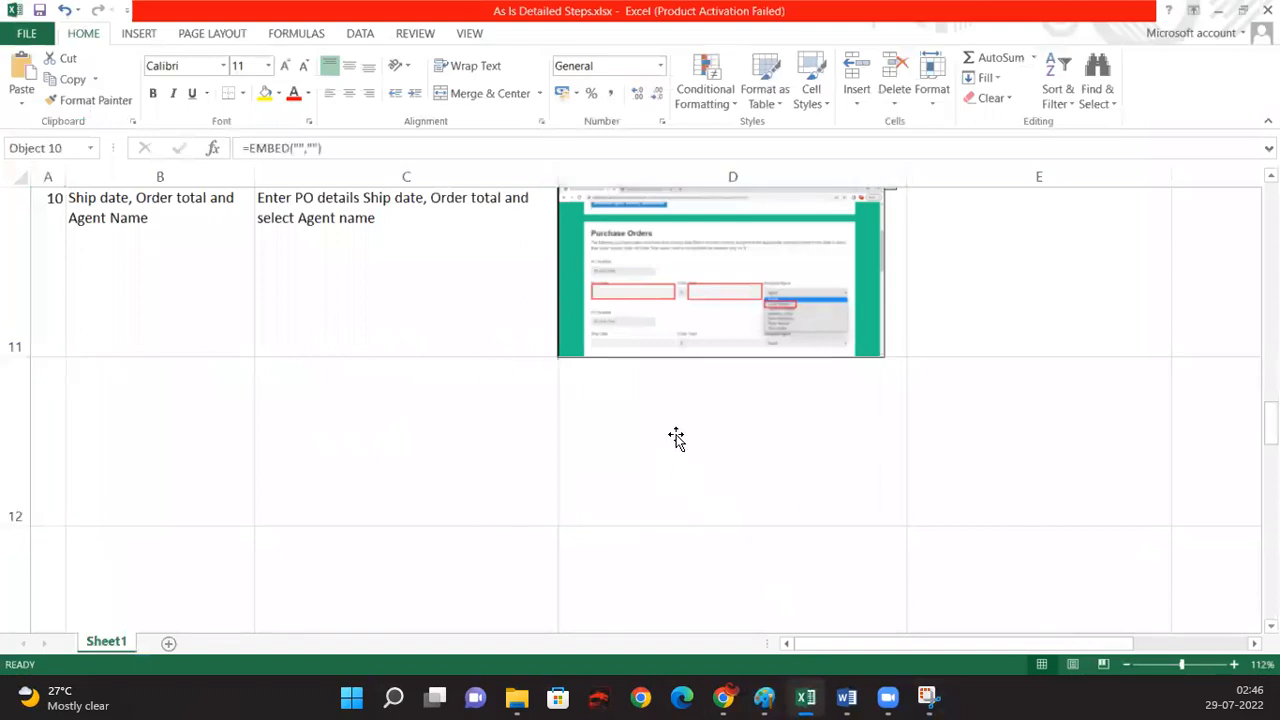
Step: Shrink the pasted Submit button screenshot to roughly fit cell D12, below the purchase order details screenshot
{"action": "left_click", "coordinate": [1127, 664]}
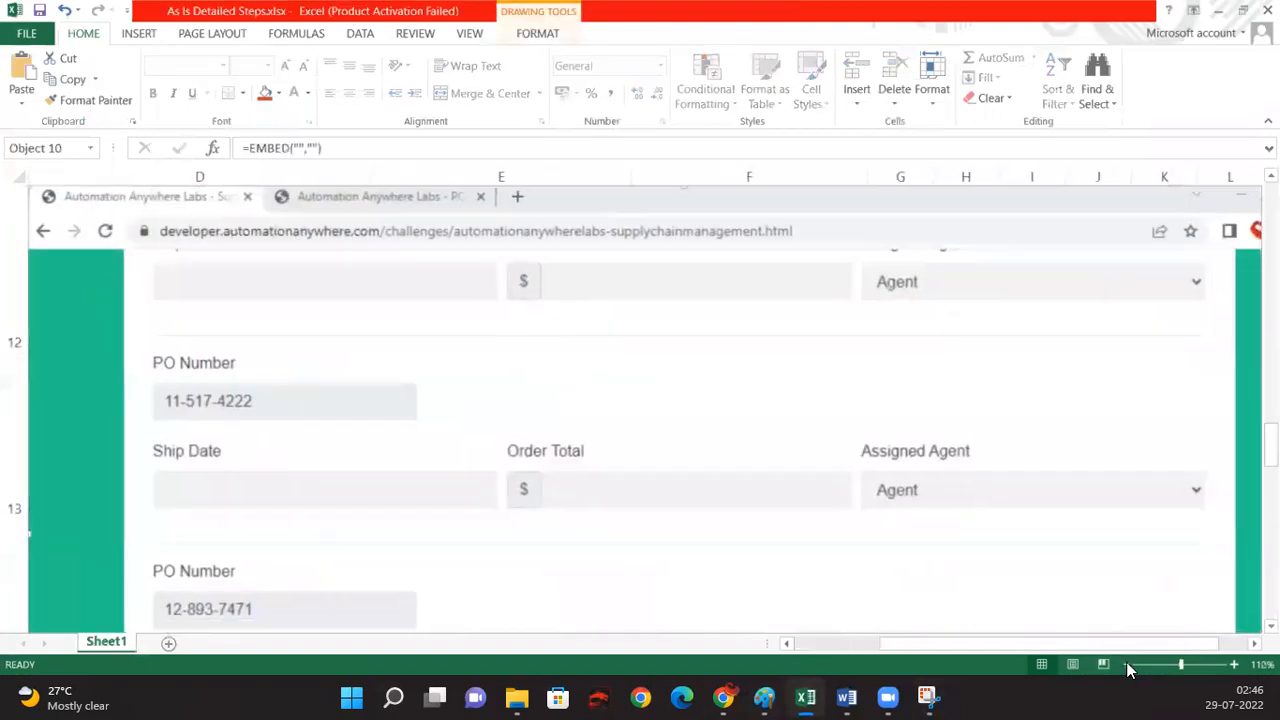
{"action": "left_click", "coordinate": [1127, 664]}
{"action": "left_click", "coordinate": [1127, 664]}
{"action": "left_click", "coordinate": [1127, 664]}
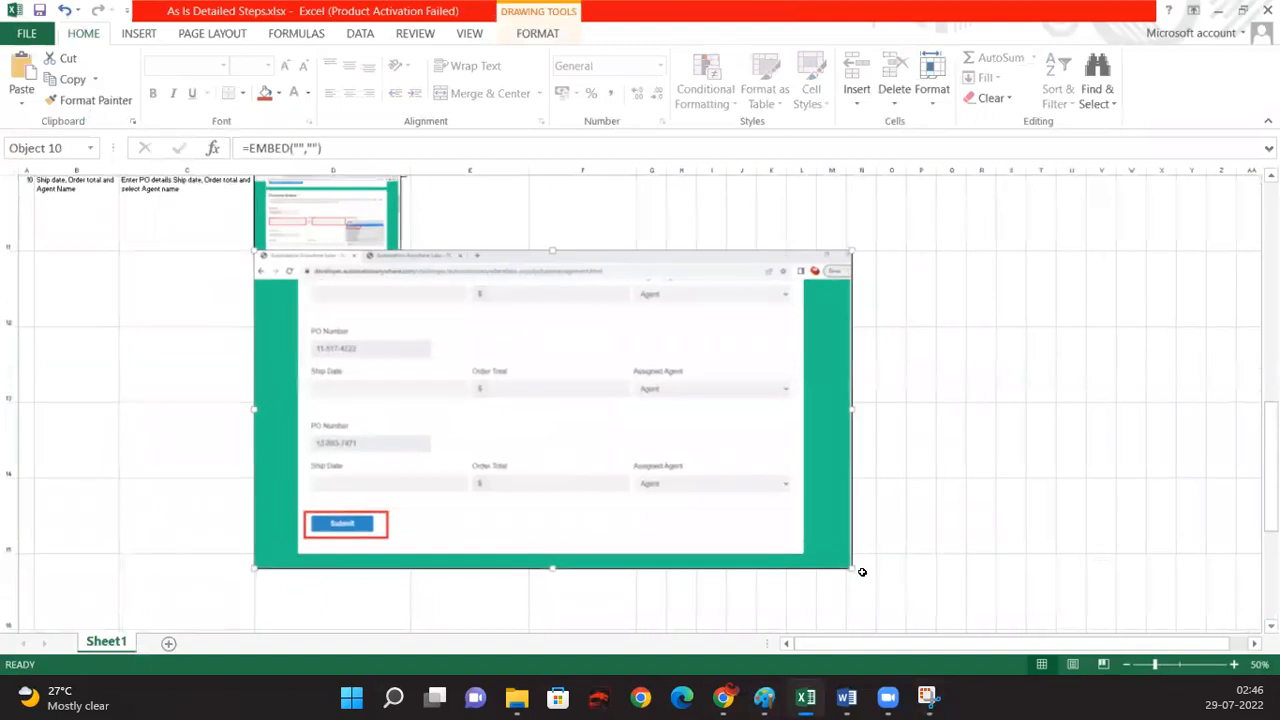
{"action": "left_click_drag", "start_coordinate": [849, 566], "coordinate": [410, 317]}
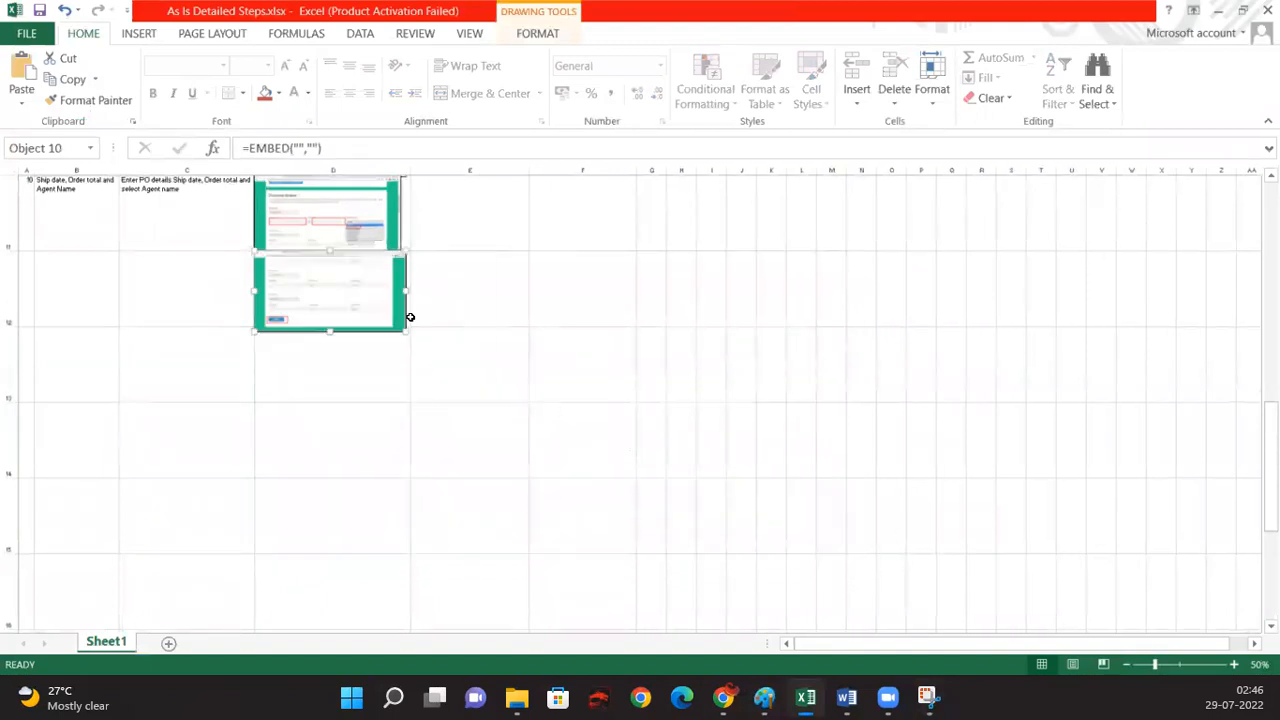
{"action": "left_click", "coordinate": [79, 290]}
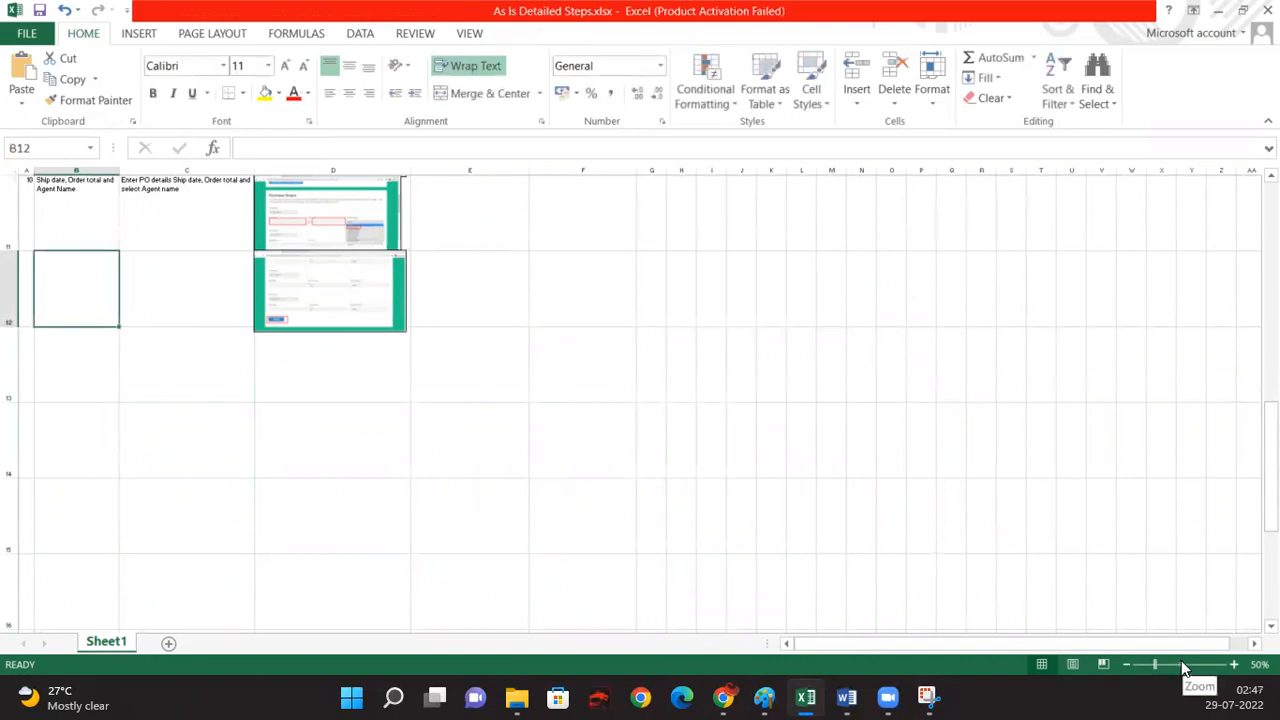
{"action": "left_click", "coordinate": [1180, 665]}
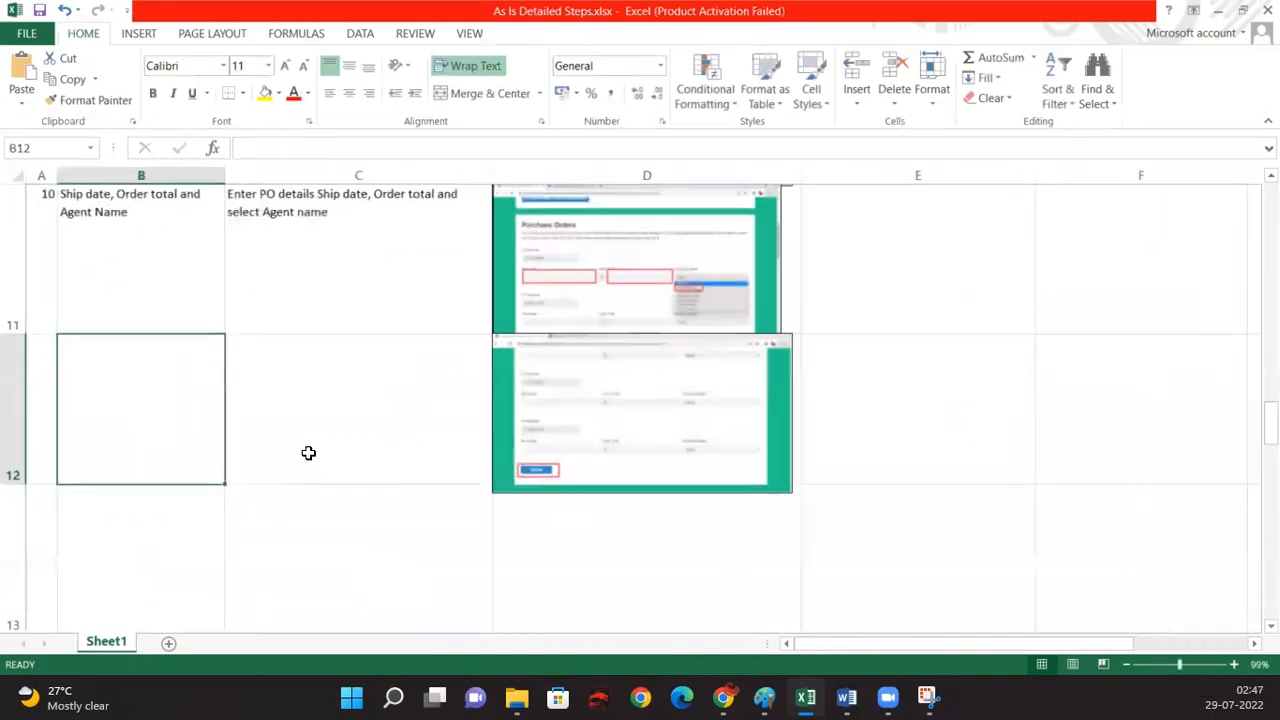
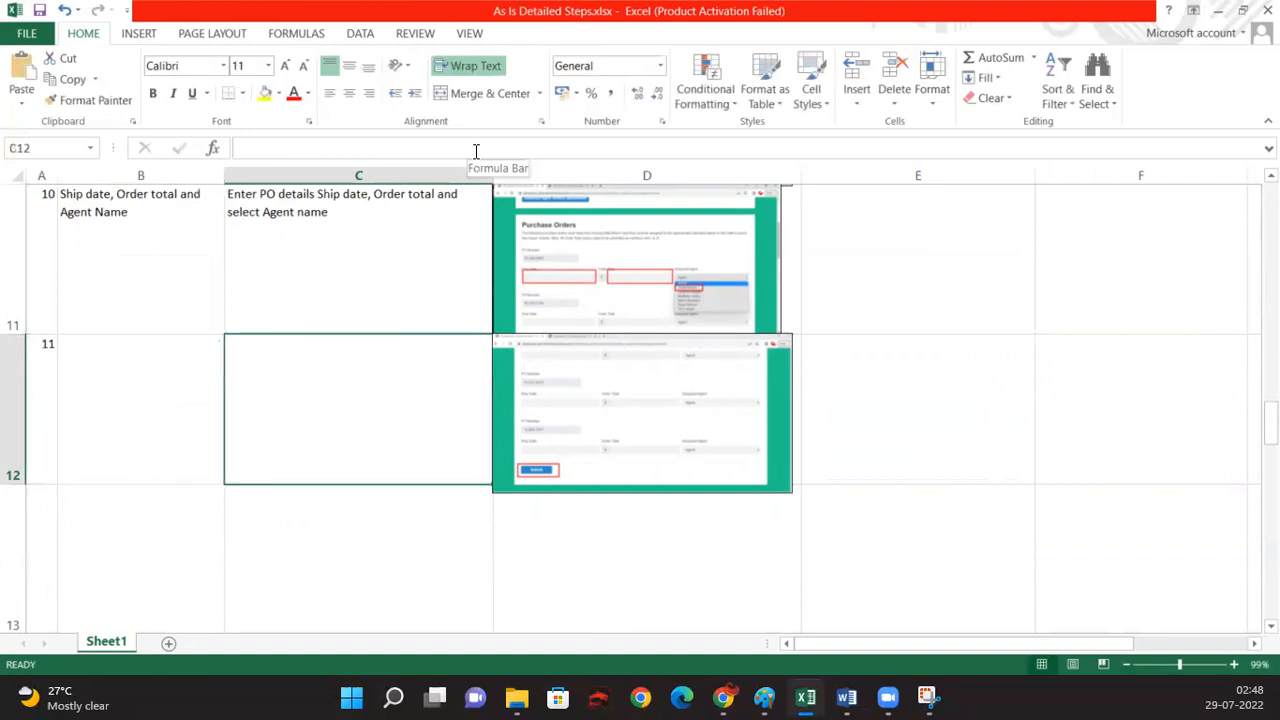
Step: Check the earlier documented steps and enter "Repeat the steps from 6 - 10" in cell C12 as the description for step 11
{"action": "scroll", "coordinate": [885, 358], "scroll_direction": "up", "scroll_amount": 2}
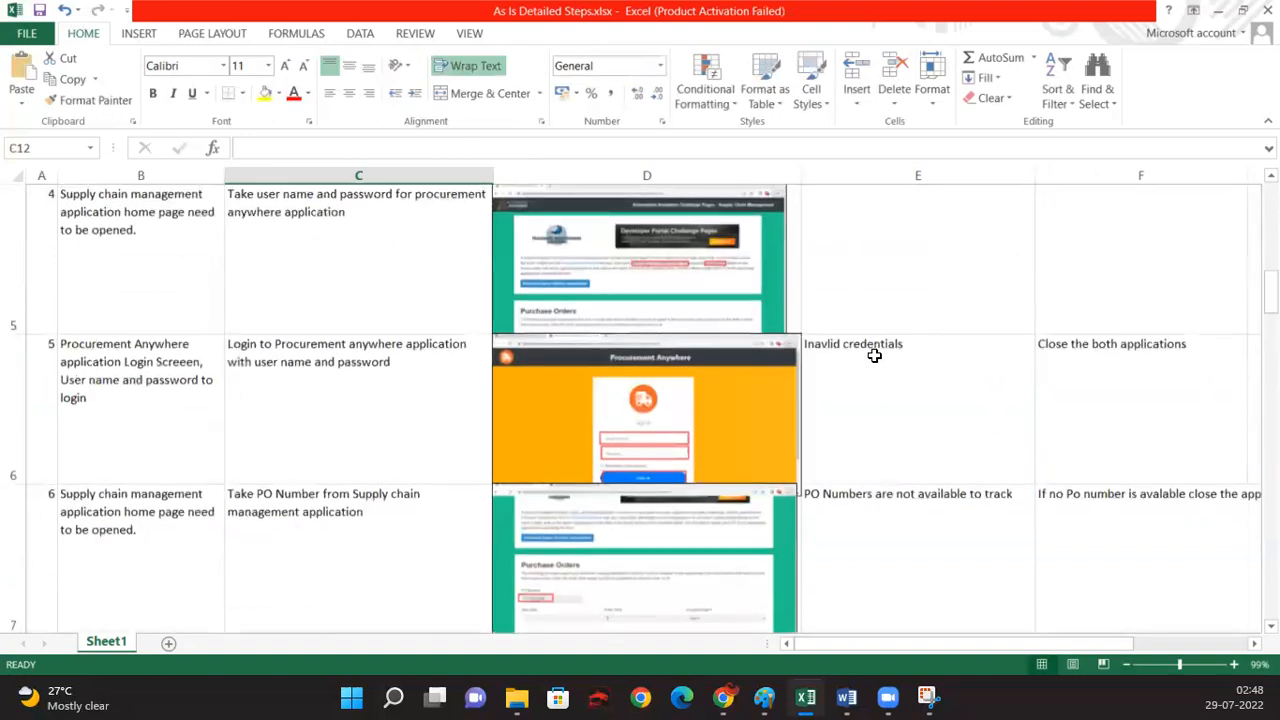
{"action": "left_click", "coordinate": [151, 540]}
{"action": "scroll", "coordinate": [393, 485], "scroll_direction": "down", "scroll_amount": 2}
{"action": "scroll", "coordinate": [393, 485], "scroll_direction": "down", "scroll_amount": 1}
{"action": "scroll", "coordinate": [391, 486], "scroll_direction": "up", "scroll_amount": 1}
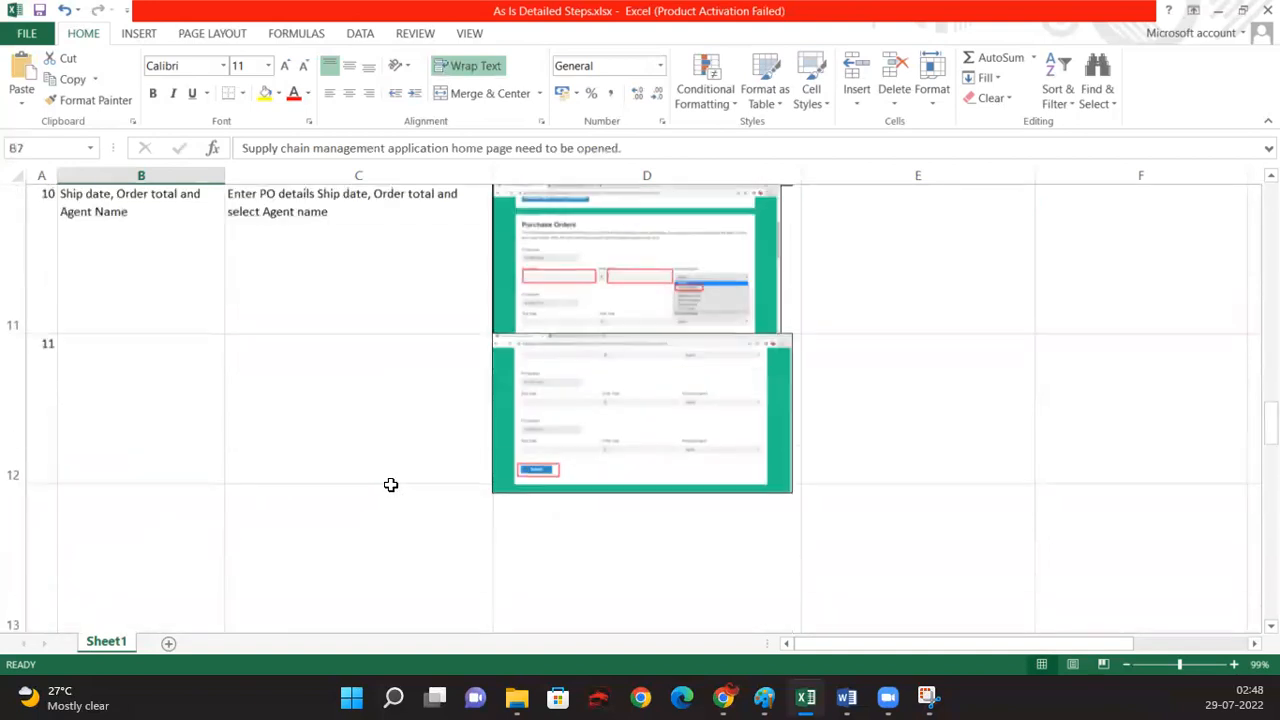
{"action": "left_click", "coordinate": [412, 458]}
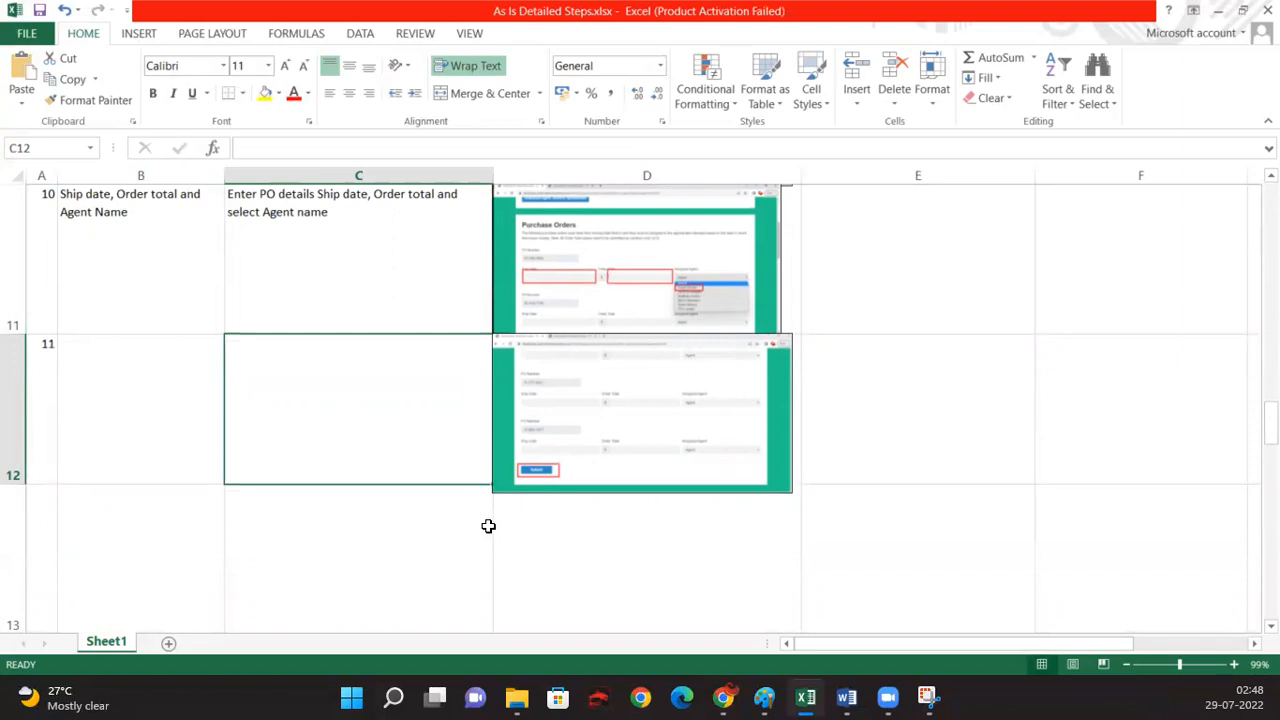
{"action": "type", "text": "Compl"}
{"action": "key", "text": "BackSpace"}
{"action": "key", "text": "BackSpace"}
{"action": "key", "text": "BackSpace"}
{"action": "key", "text": "BackSpace"}
{"action": "key", "text": "BackSpace"}
{"action": "type", "text": "Repeat the steps from"}
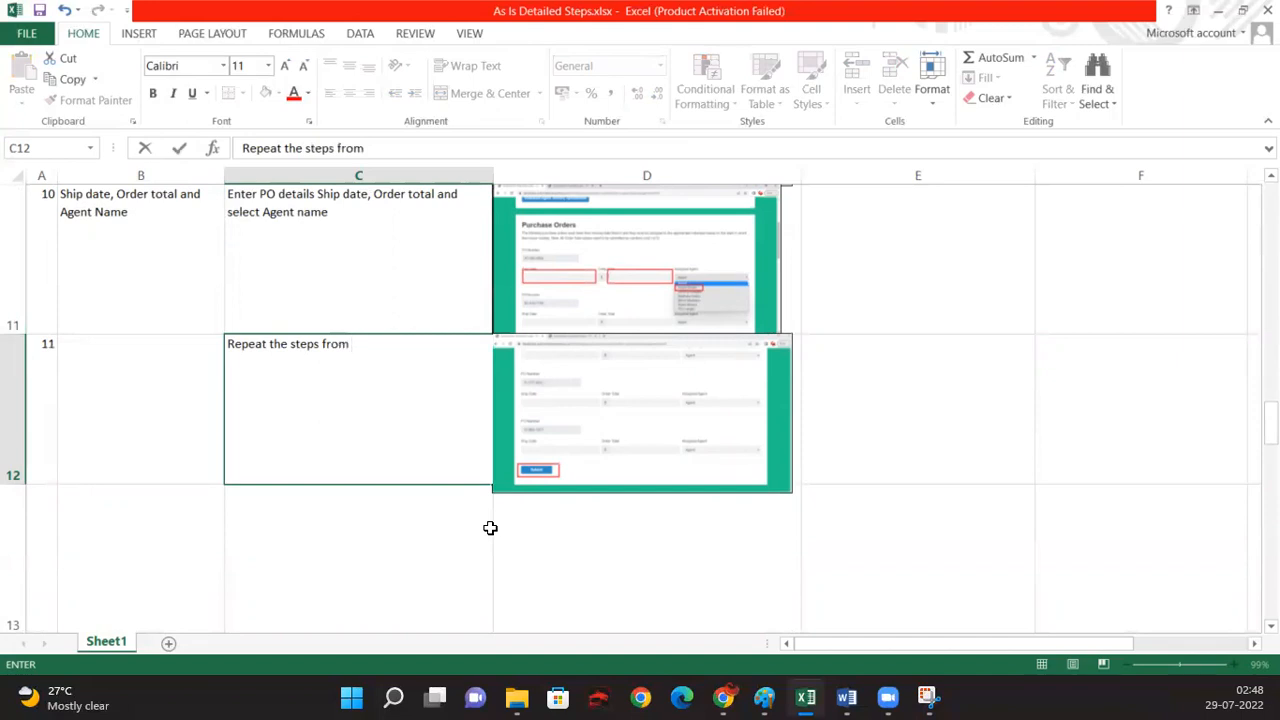
{"action": "type", "text": "6 - 10"}
{"action": "key", "text": "Return"}
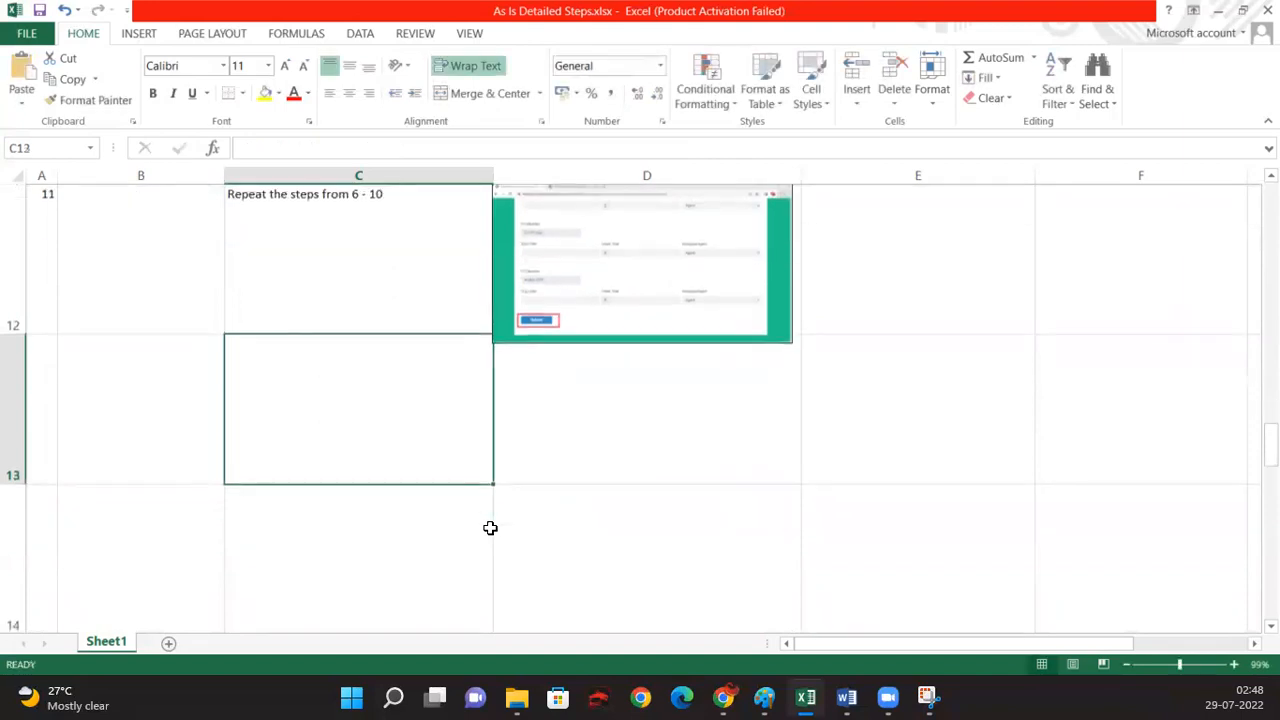
Step: Extend the description in cell C12 with ", Clock on Submit if no more PO numbers are available to Track."
{"action": "key", "text": "Up"}
{"action": "key", "text": "Up"}
{"action": "key", "text": "Down"}
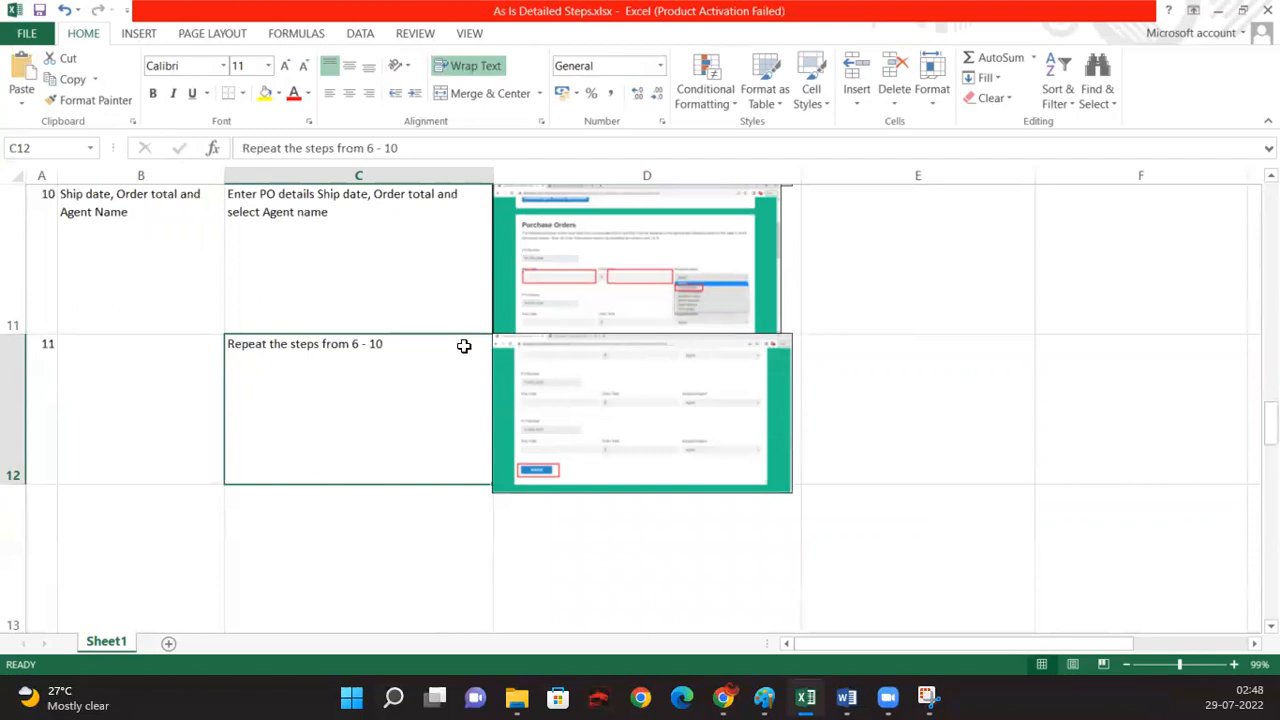
{"action": "left_click", "coordinate": [429, 148]}
{"action": "type", "text": ","}
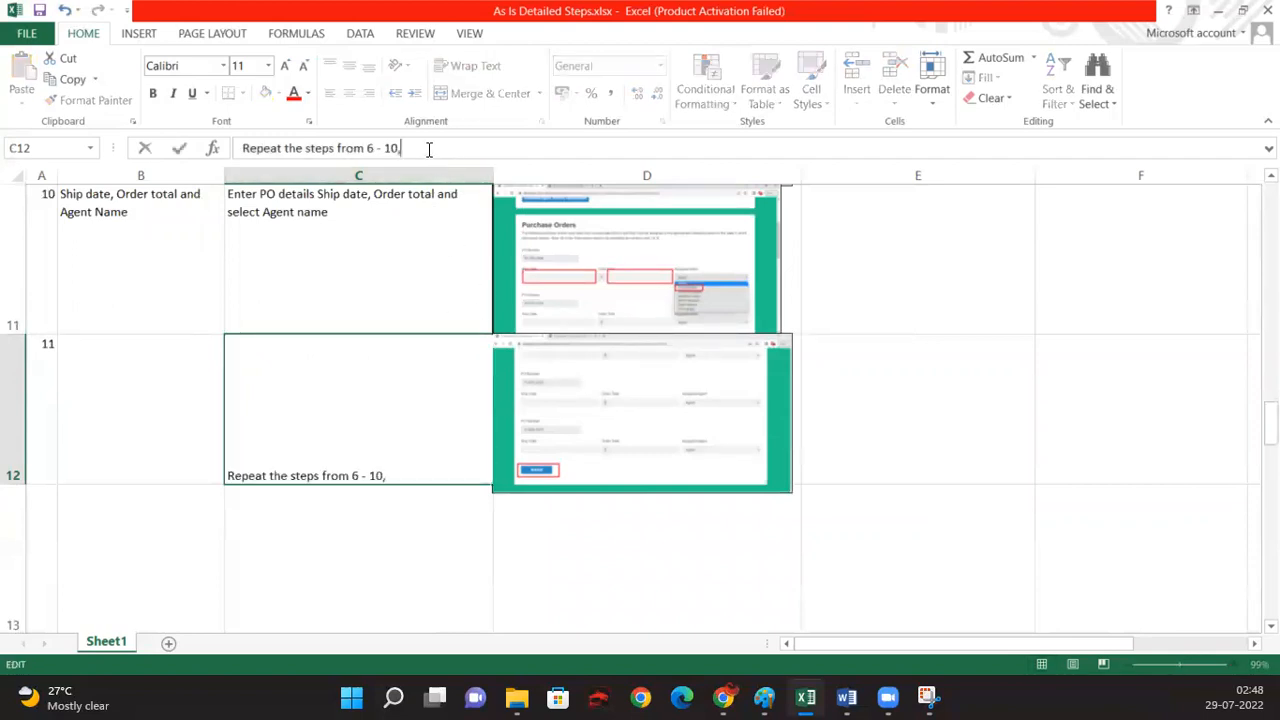
{"action": "type", "text": " Clock on Submit"}
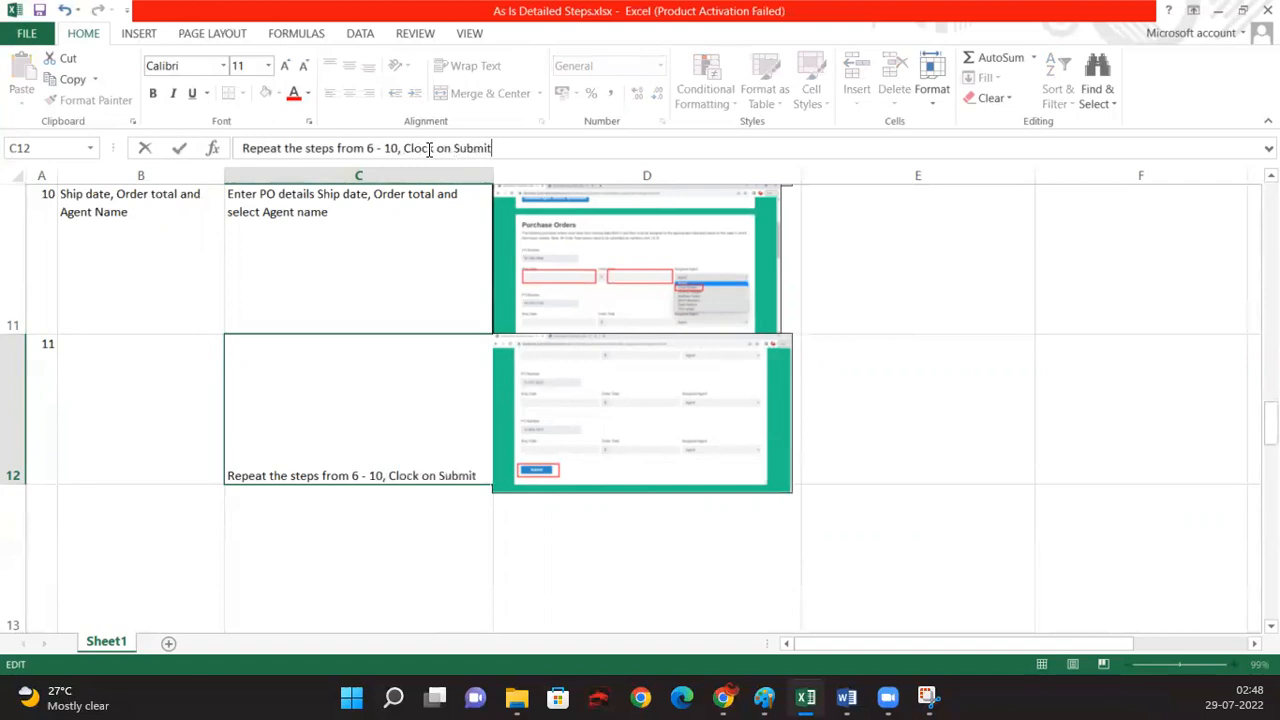
{"action": "type", "text": " if no m"}
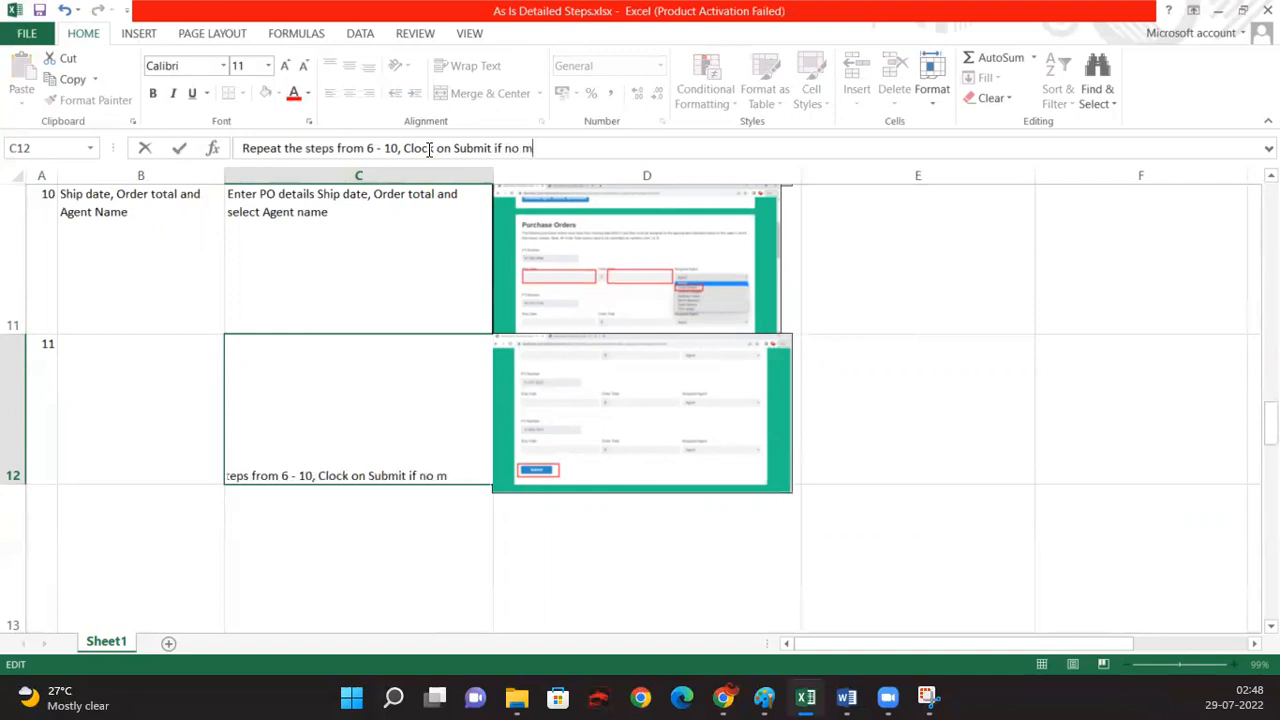
{"action": "type", "text": "ore PO num"}
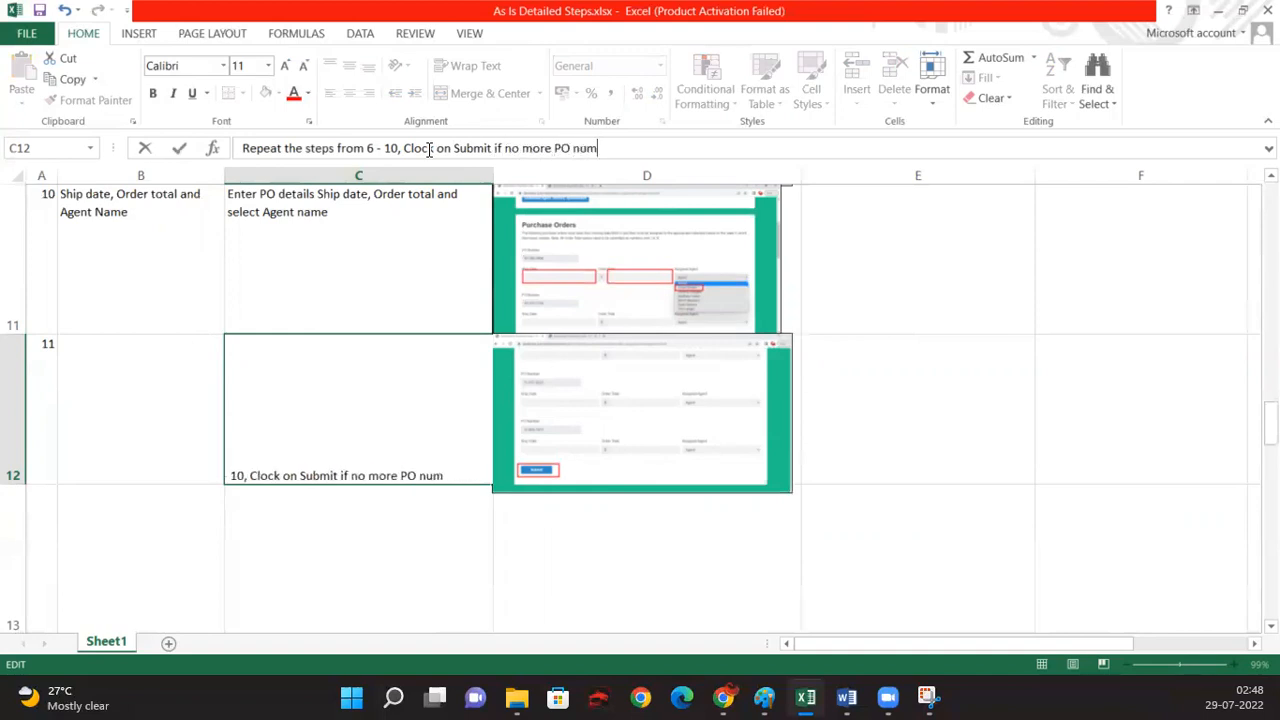
{"action": "type", "text": "bers are av"}
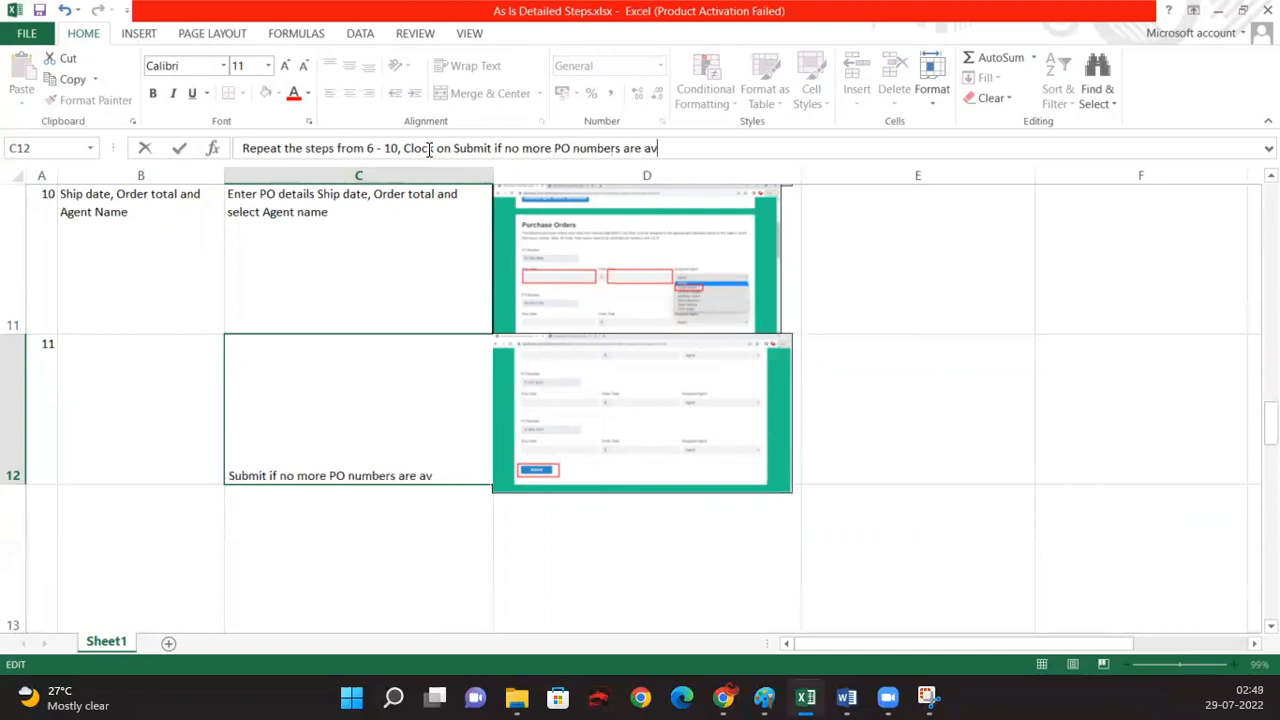
{"action": "type", "text": "ailable to Track"}
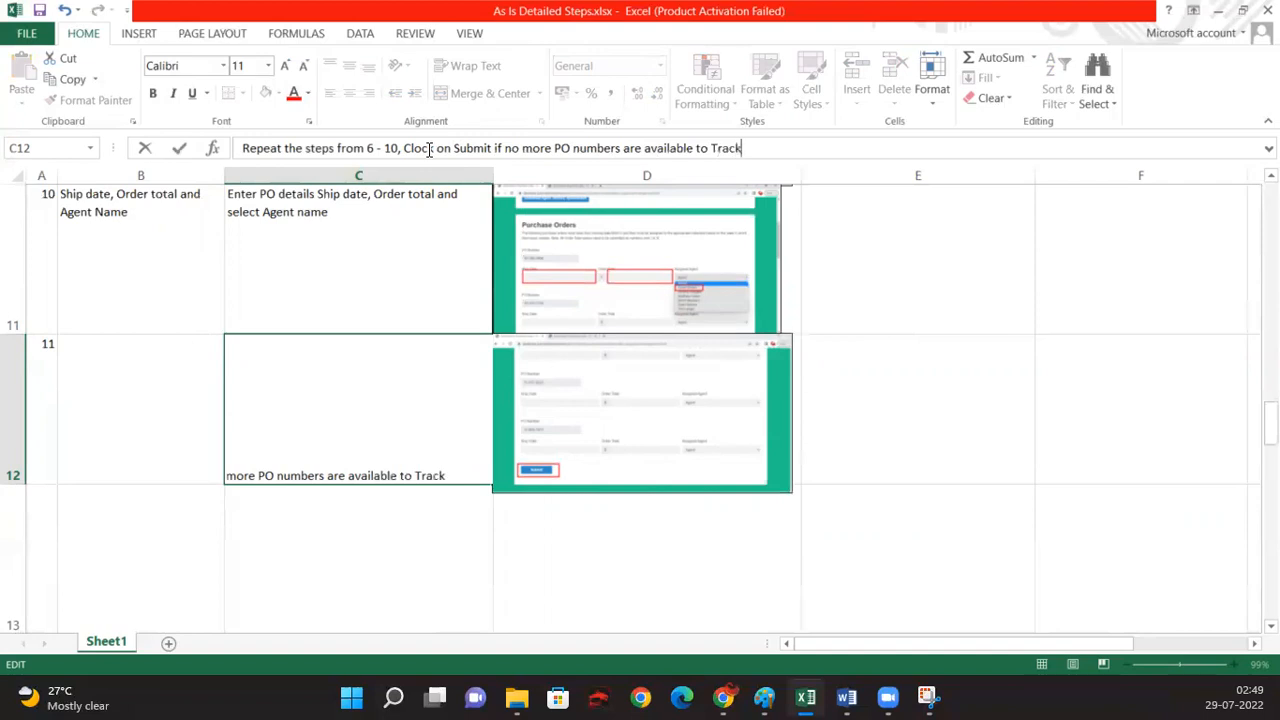
{"action": "type", "text": "."}
{"action": "key", "text": "Return"}
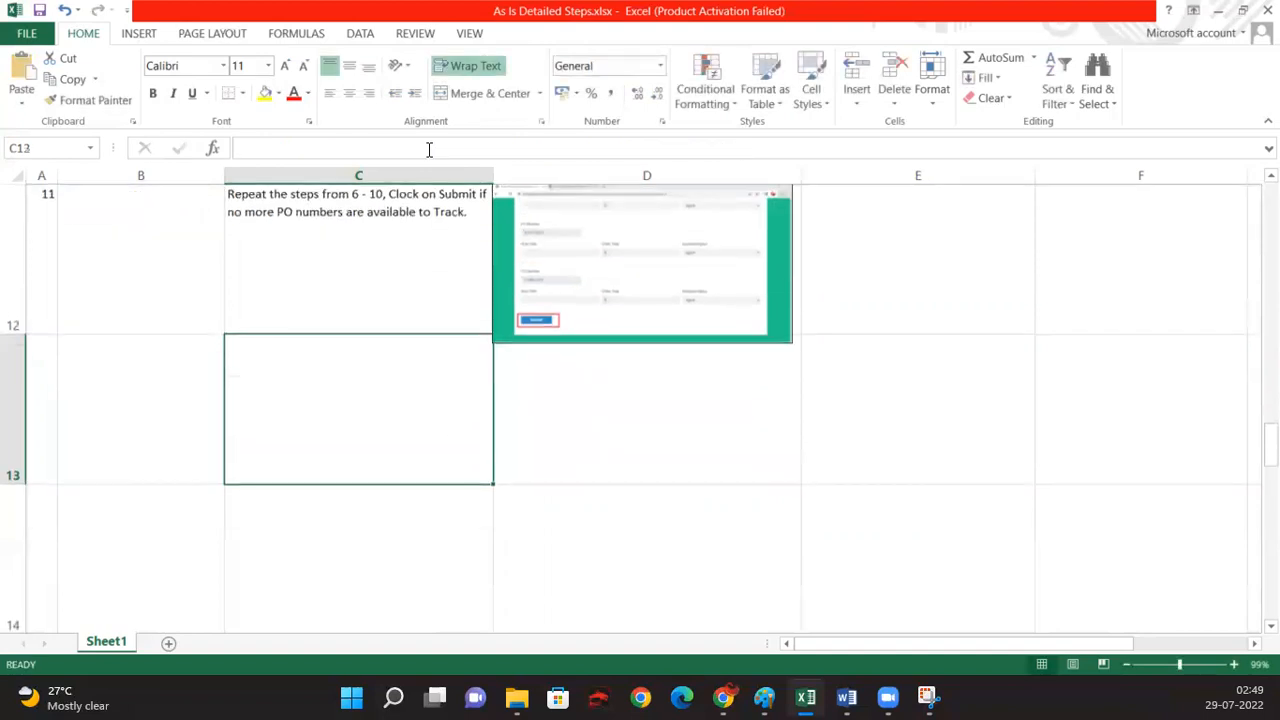
Step: Add step 12 in row 13 with the description "Close Both the applications" in cell C13
{"action": "left_click", "coordinate": [42, 406]}
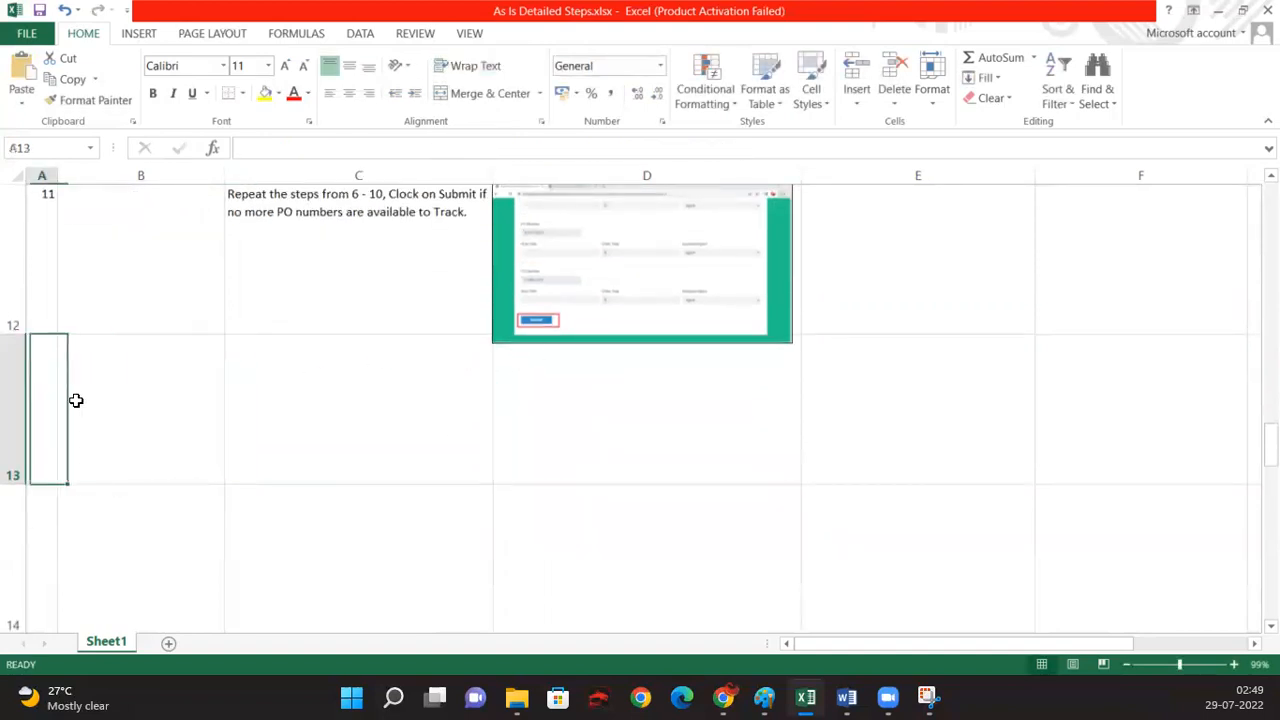
{"action": "type", "text": "12"}
{"action": "left_click", "coordinate": [198, 389]}
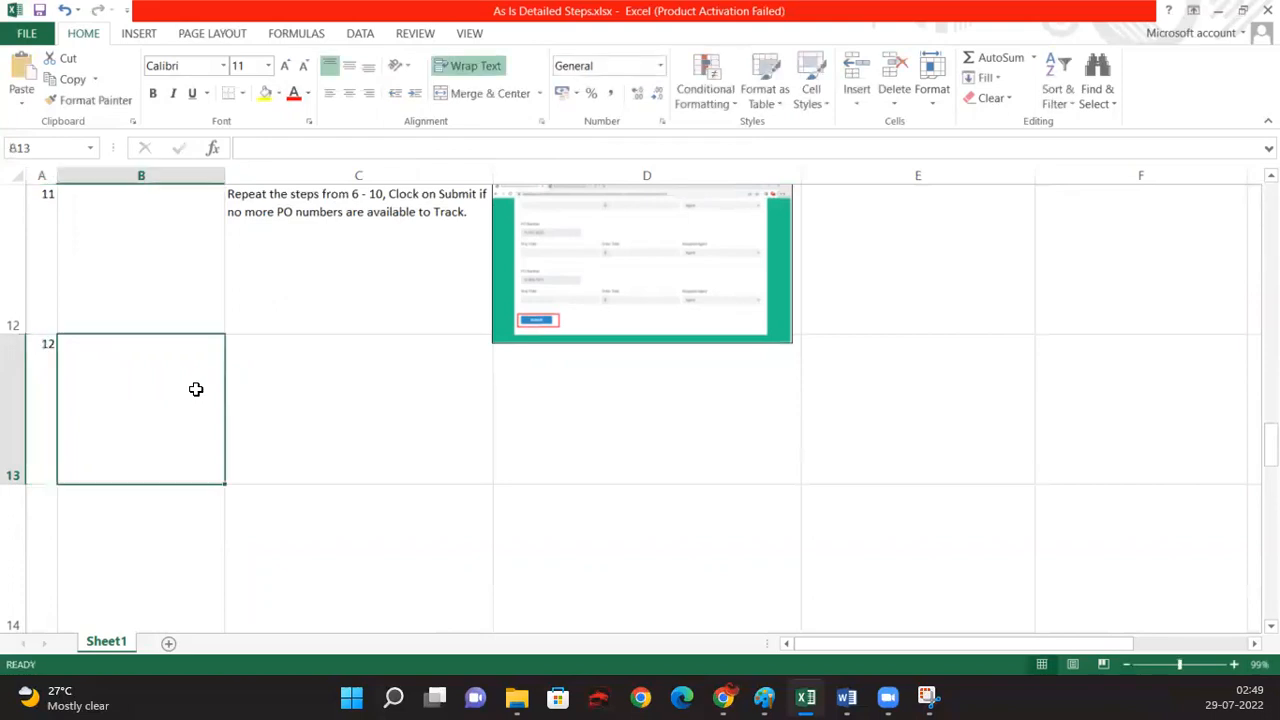
{"action": "key", "text": "Tab"}
{"action": "type", "text": "Close "}
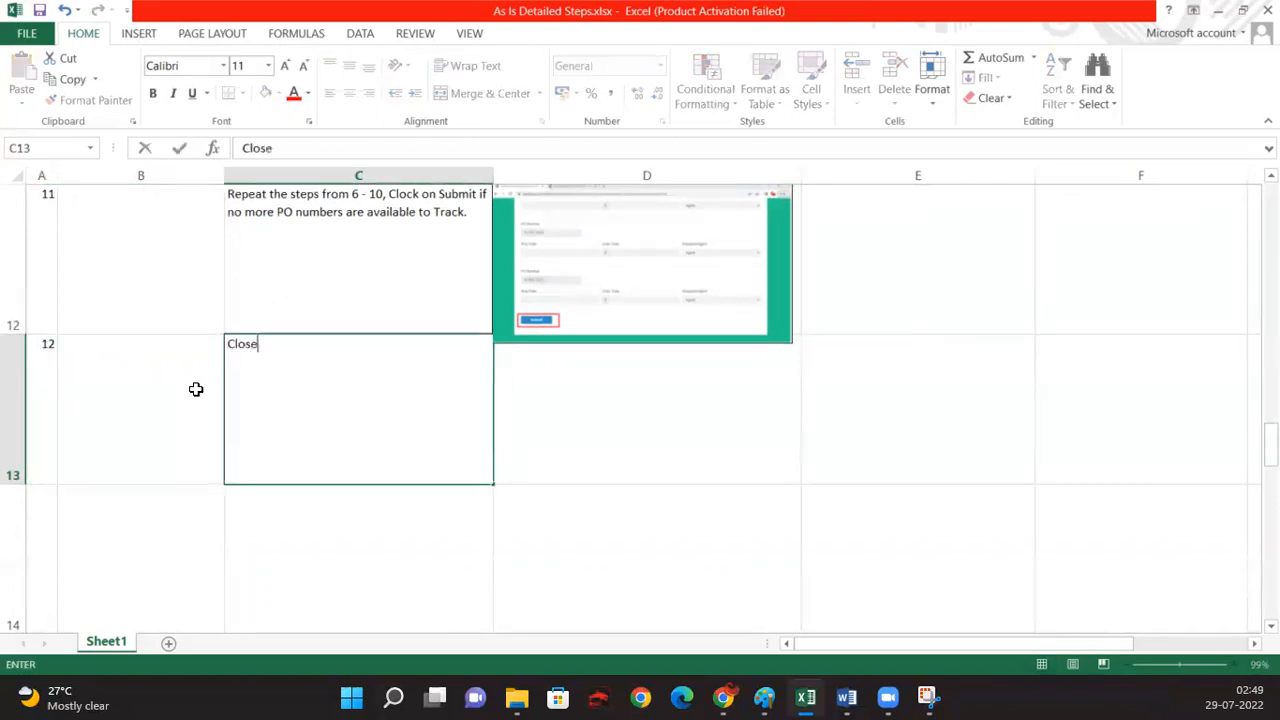
{"action": "type", "text": "Both t"}
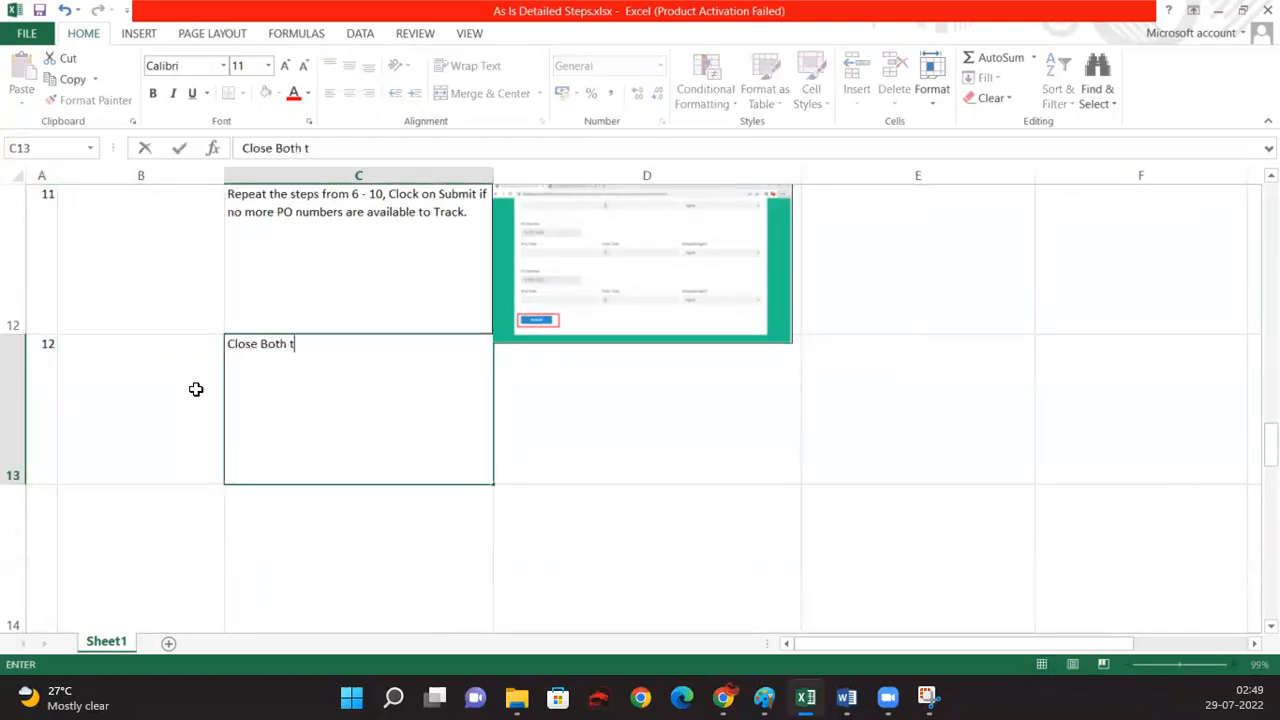
{"action": "type", "text": "he applicat"}
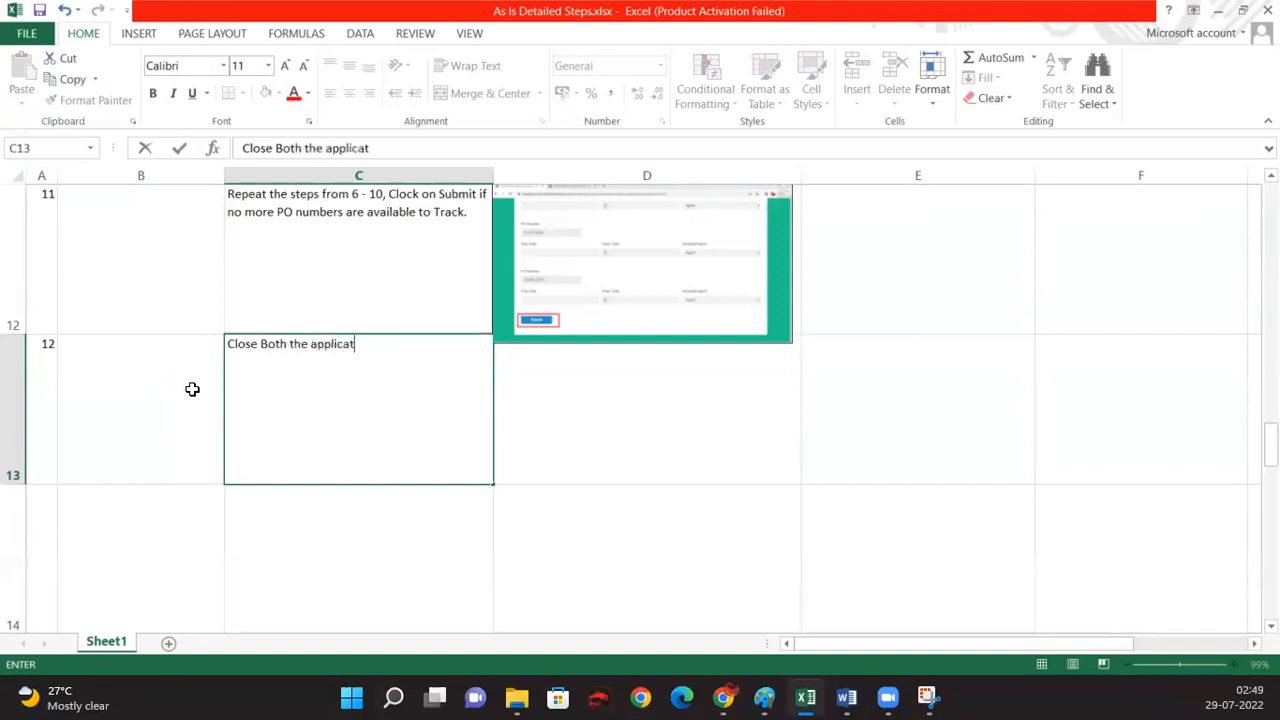
{"action": "type", "text": "ions"}
{"action": "key", "text": "Return"}
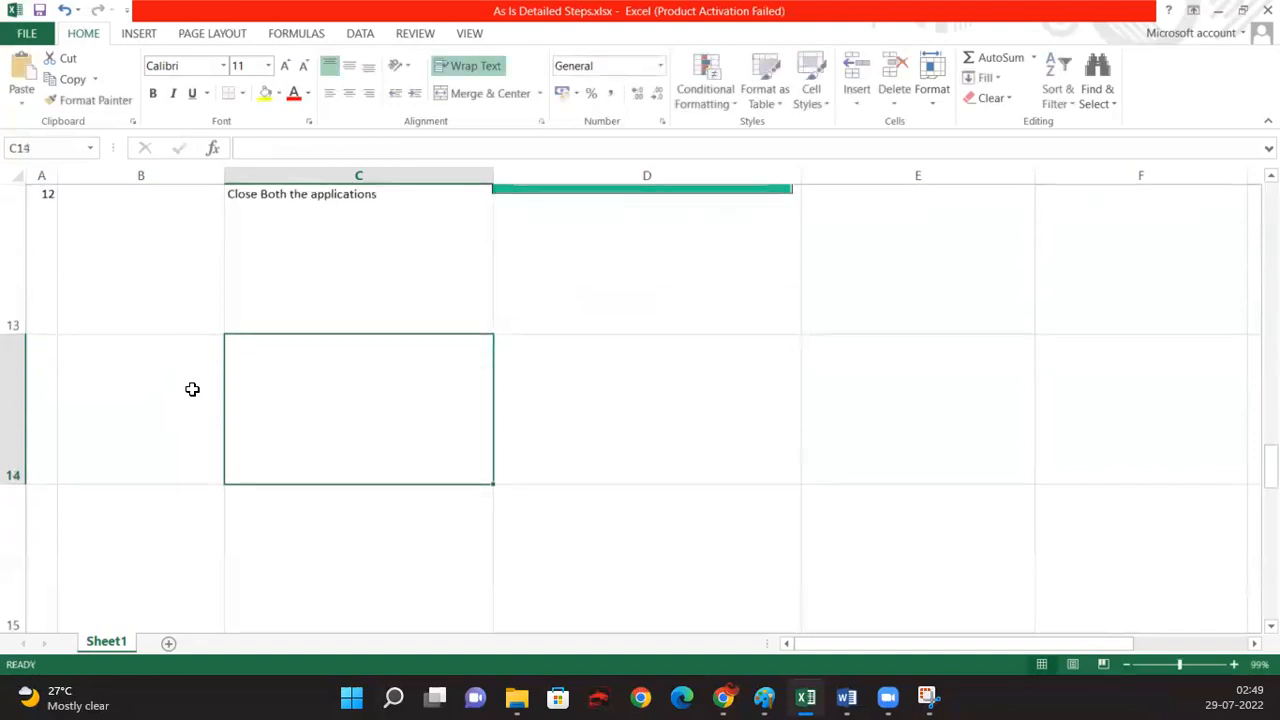
Step: Clear the contents of row 13 to remove the step 12 entry
{"action": "key", "text": "Up"}
{"action": "key", "text": "Up"}
{"action": "key", "text": "Left"}
{"action": "key", "text": "Down"}
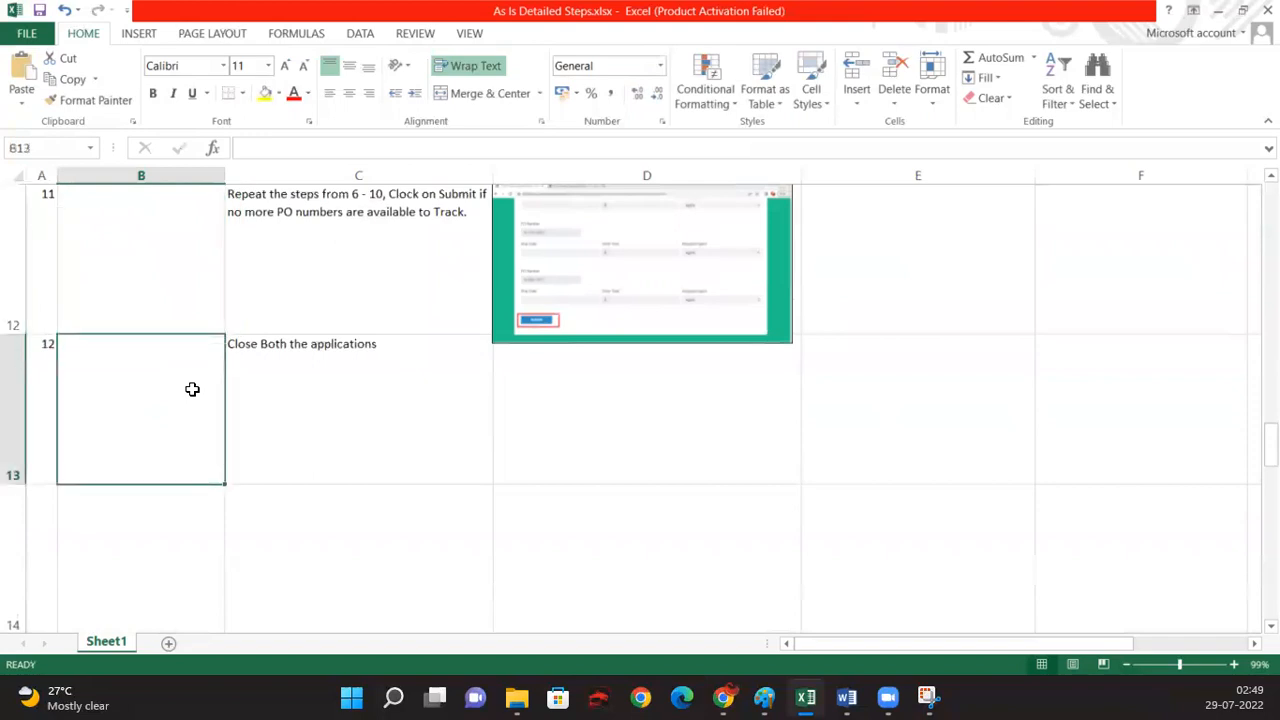
{"action": "left_click", "coordinate": [16, 395]}
{"action": "right_click", "coordinate": [18, 395]}
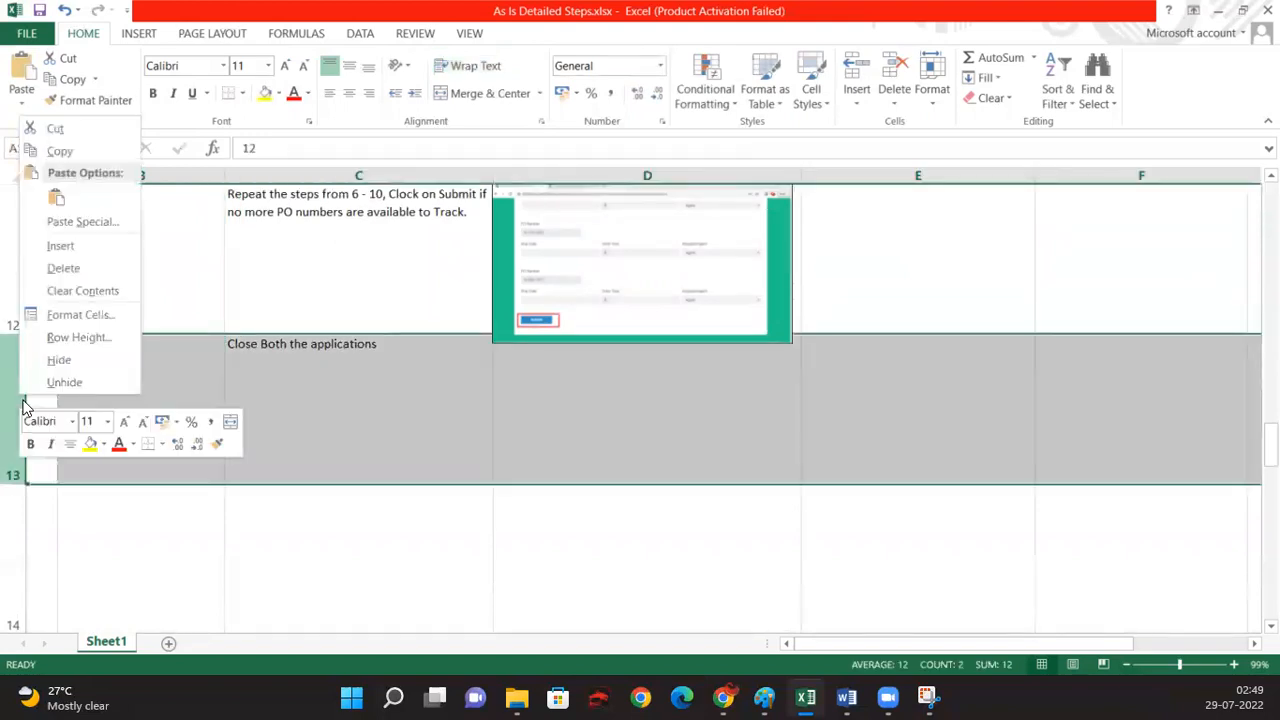
{"action": "left_click", "coordinate": [110, 292]}
{"action": "left_click", "coordinate": [625, 435]}
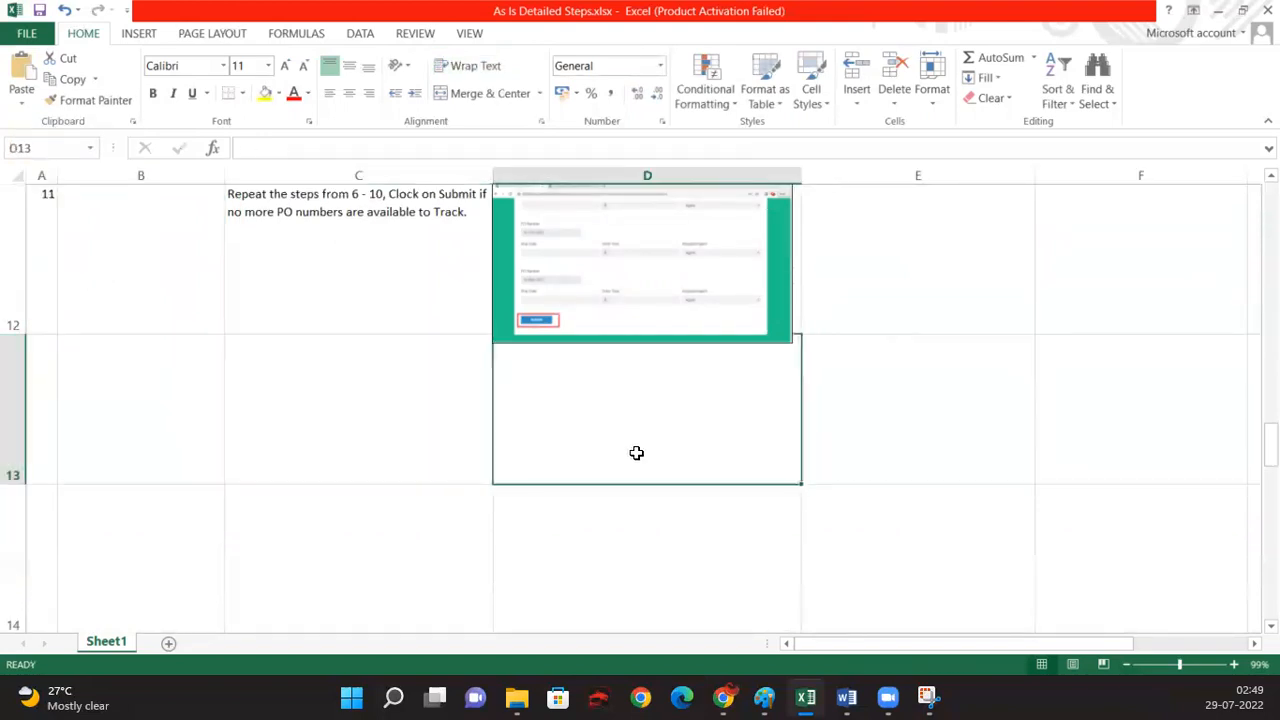
Step: Close the Excel workbook, switch to the process document in Word and place the cursor below "See doc attached."
{"action": "scroll", "coordinate": [632, 450], "scroll_direction": "up", "scroll_amount": 5}
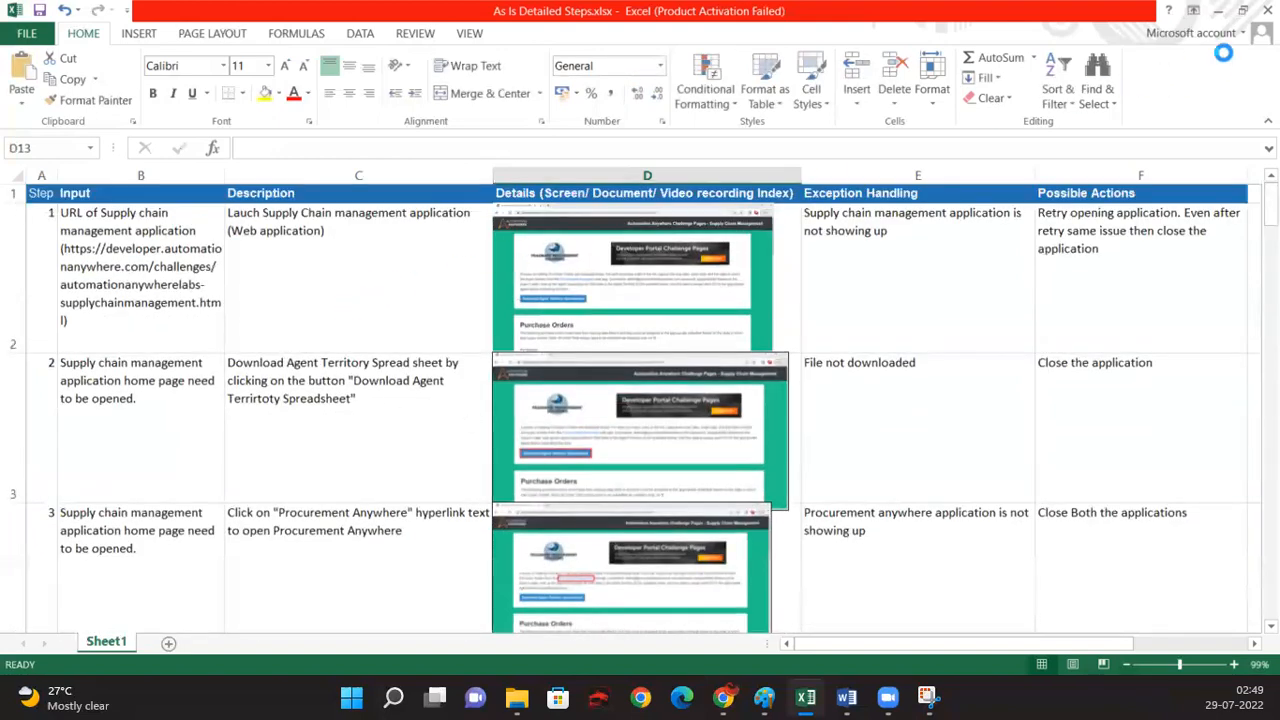
{"action": "left_click", "coordinate": [1268, 11]}
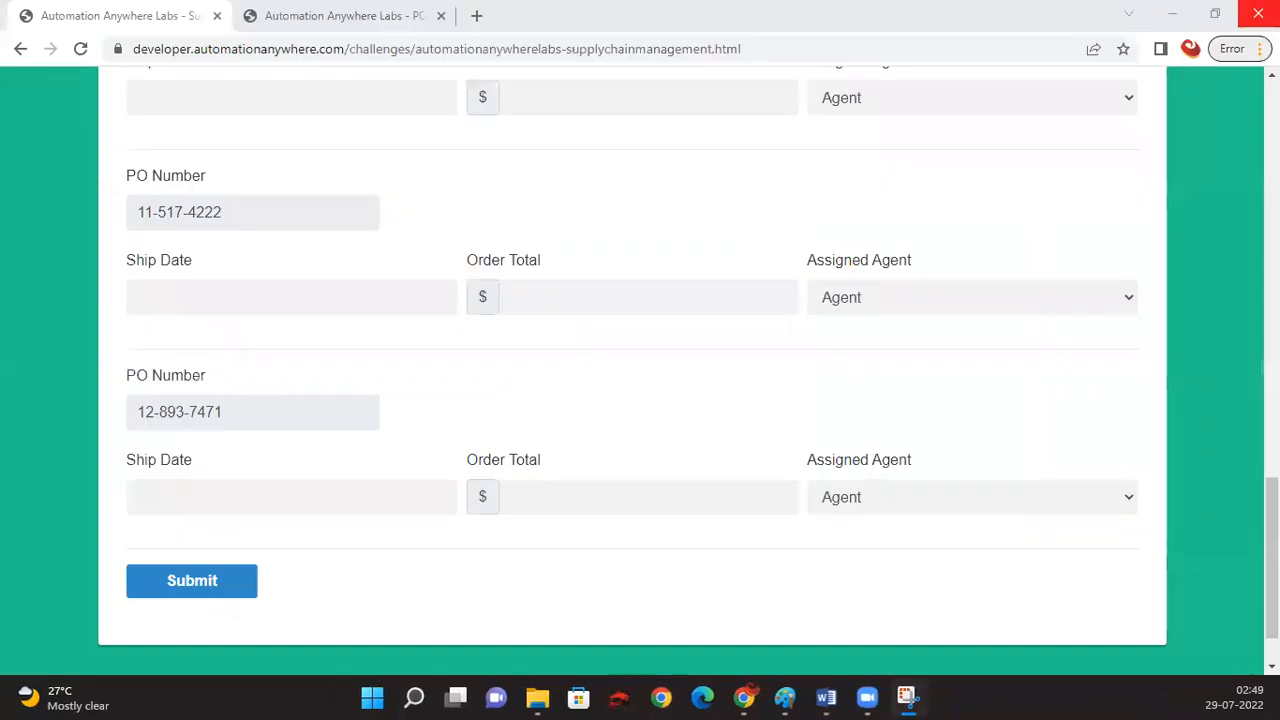
{"action": "left_click", "coordinate": [1172, 12]}
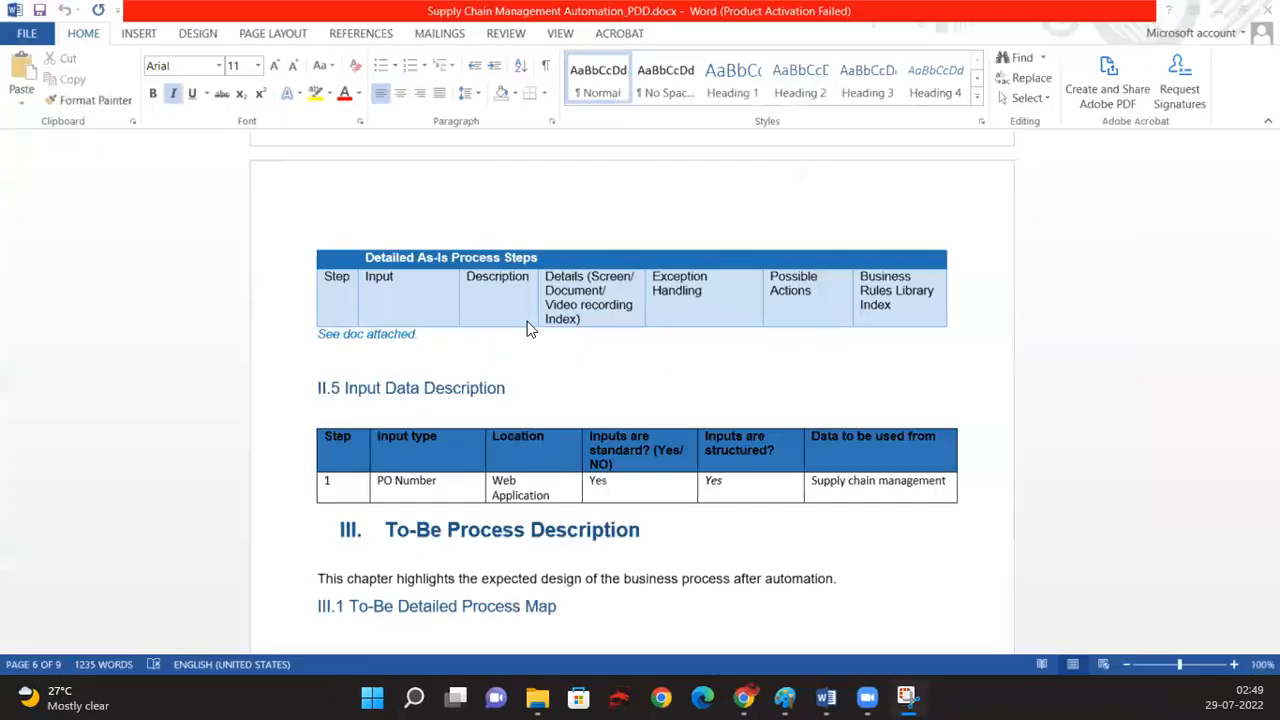
{"action": "left_click", "coordinate": [364, 358]}
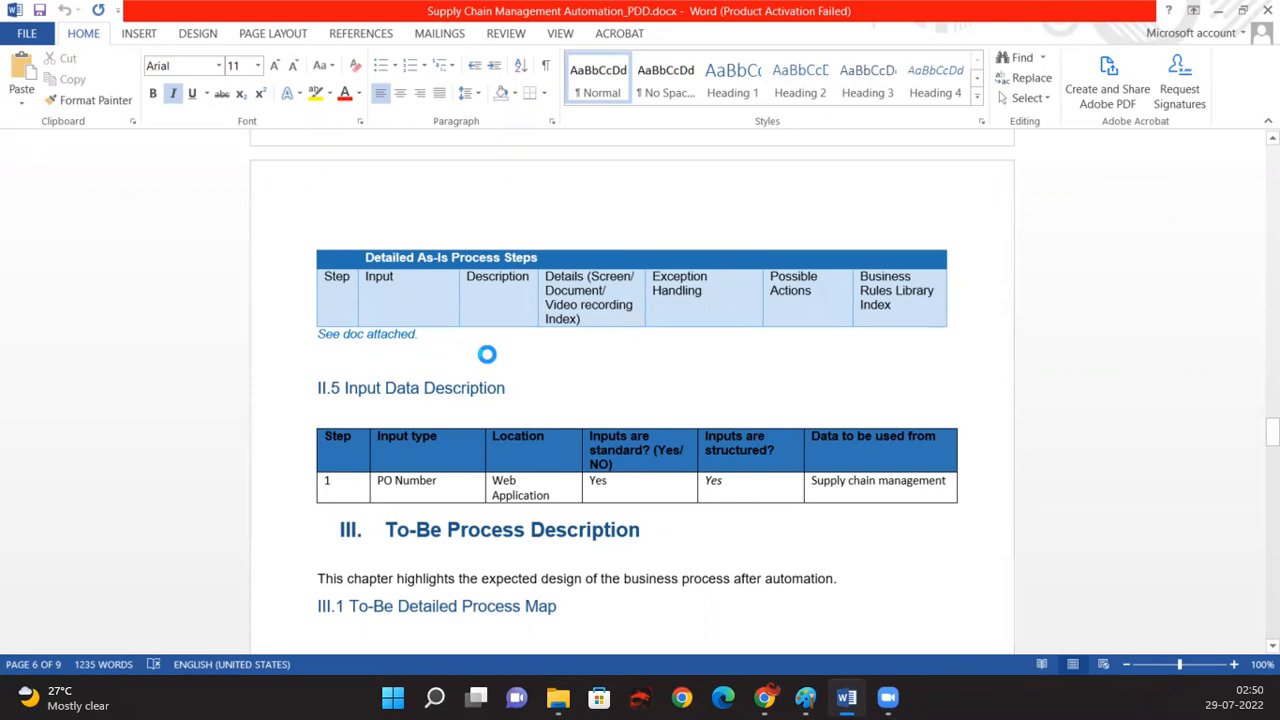
Step: Undo the paste of the Excel process steps table below "See doc attached." in the Word document
{"action": "scroll", "coordinate": [491, 428], "scroll_direction": "up", "scroll_amount": 3}
{"action": "scroll", "coordinate": [491, 427], "scroll_direction": "down", "scroll_amount": 3}
{"action": "scroll", "coordinate": [491, 426], "scroll_direction": "up", "scroll_amount": 10}
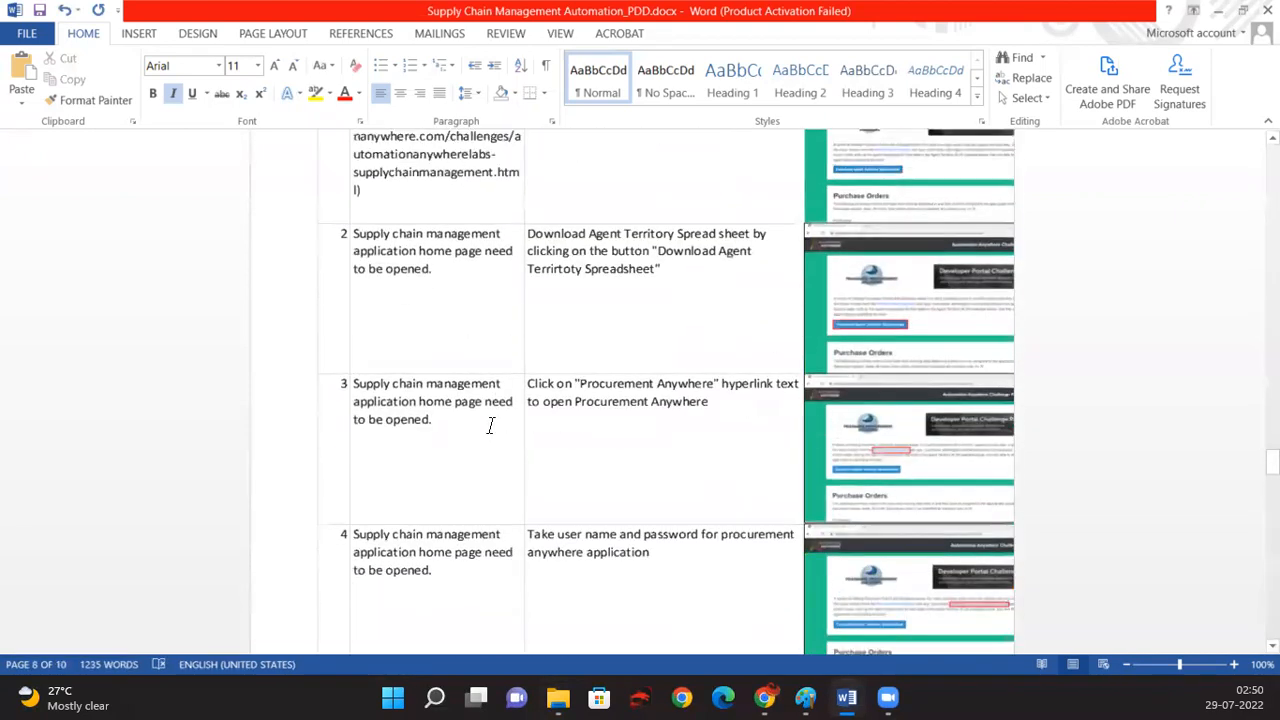
{"action": "scroll", "coordinate": [491, 426], "scroll_direction": "up", "scroll_amount": 6}
{"action": "key", "text": "ctrl+z"}
{"action": "scroll", "coordinate": [491, 426], "scroll_direction": "up", "scroll_amount": 5}
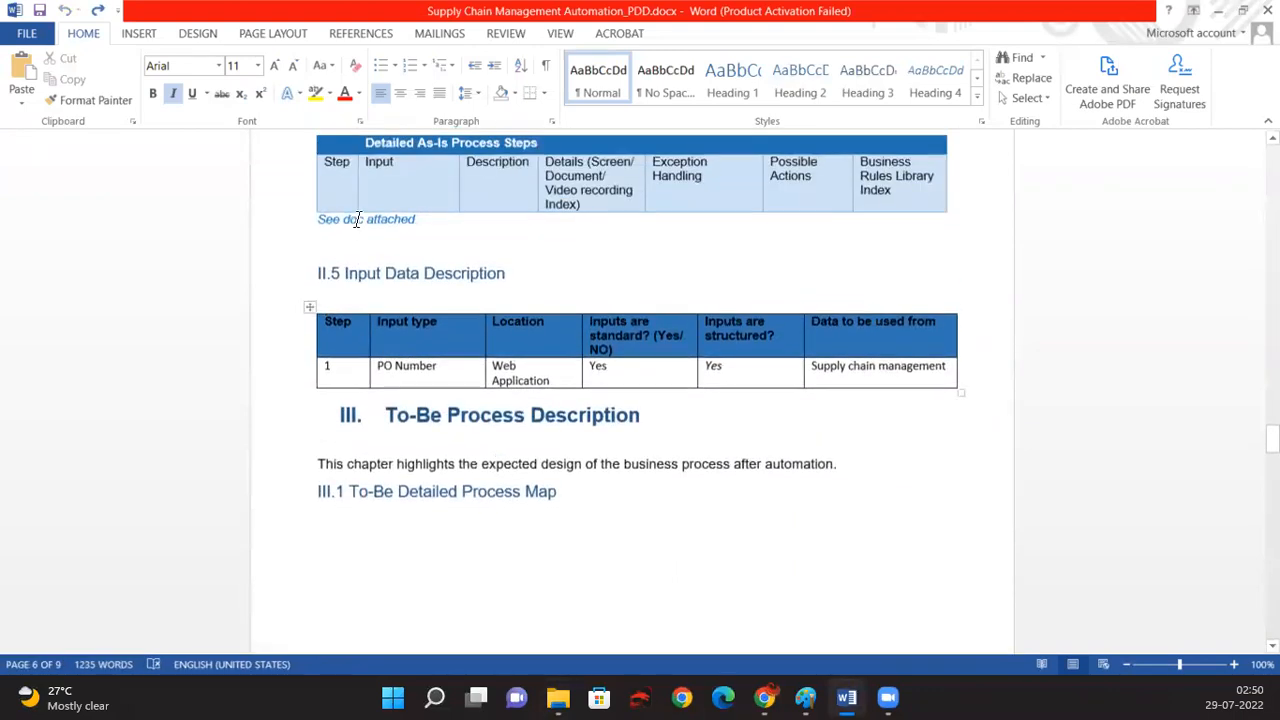
{"action": "left_click", "coordinate": [141, 34]}
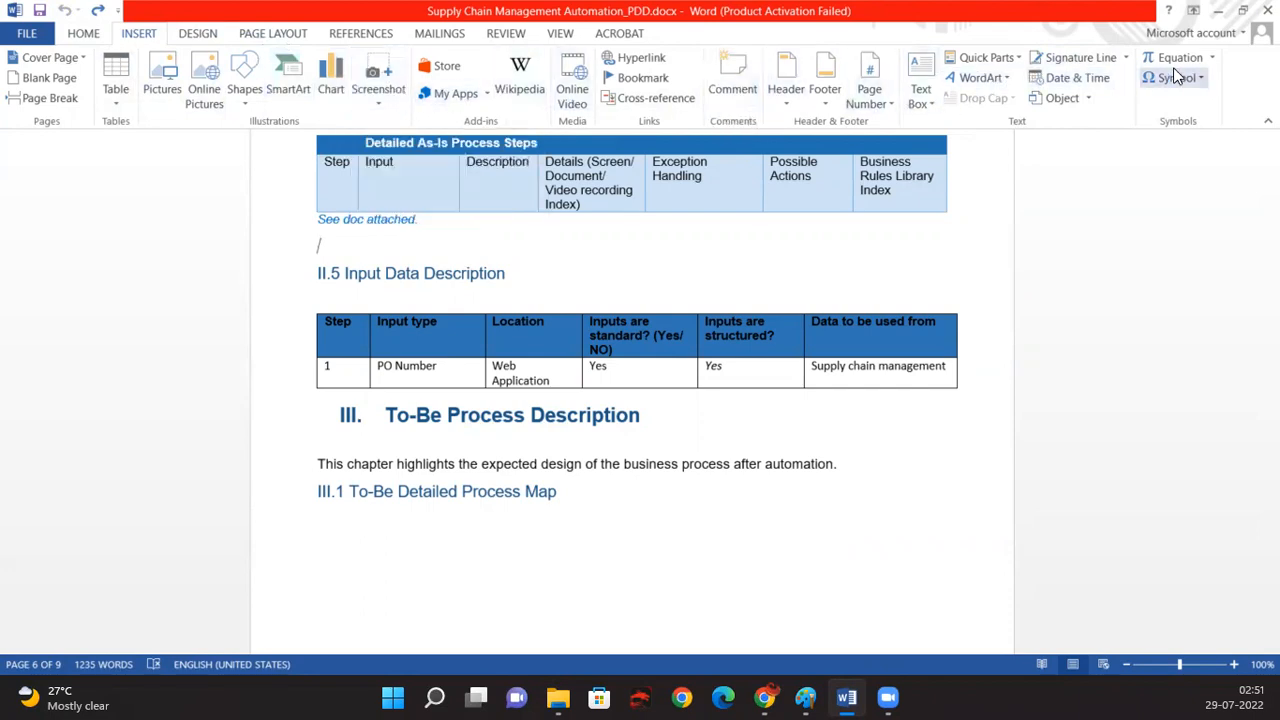
{"action": "left_click", "coordinate": [97, 35]}
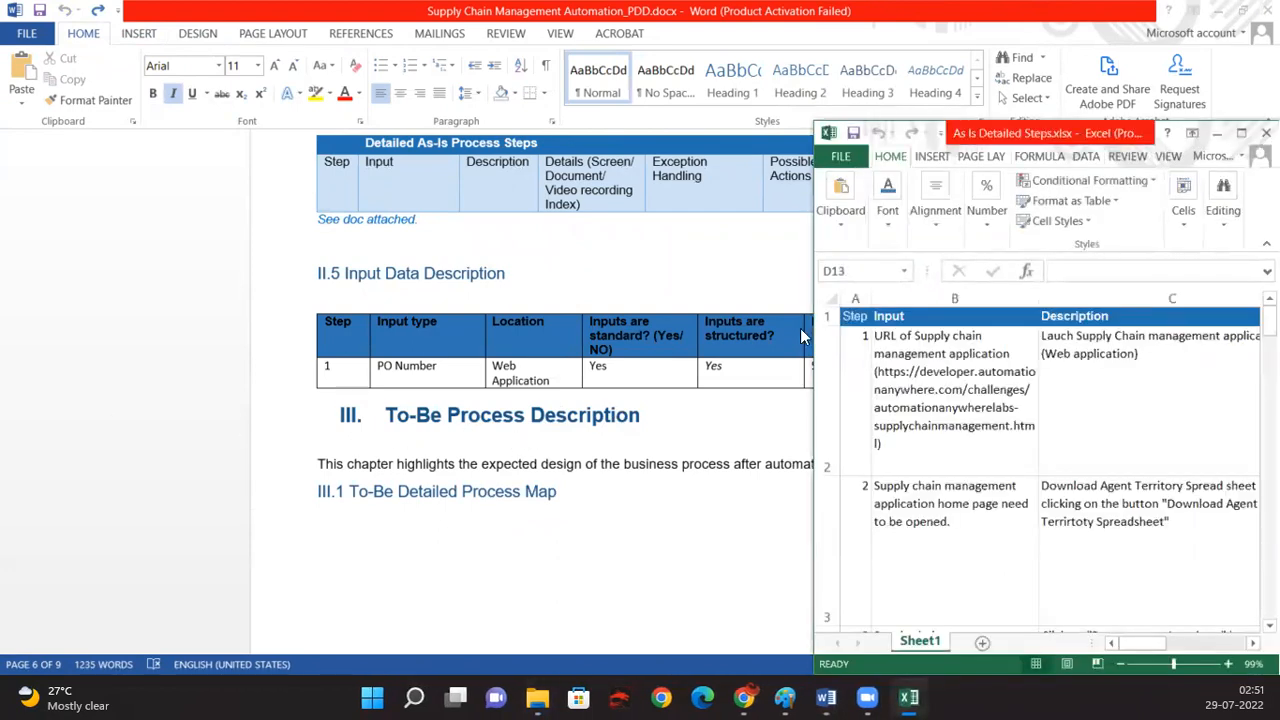
Step: Switch to the As Is Detailed Steps.xlsx workbook in Excel, dismiss the Office activation wizard and maximize the workbook window
{"action": "left_click", "coordinate": [1238, 591]}
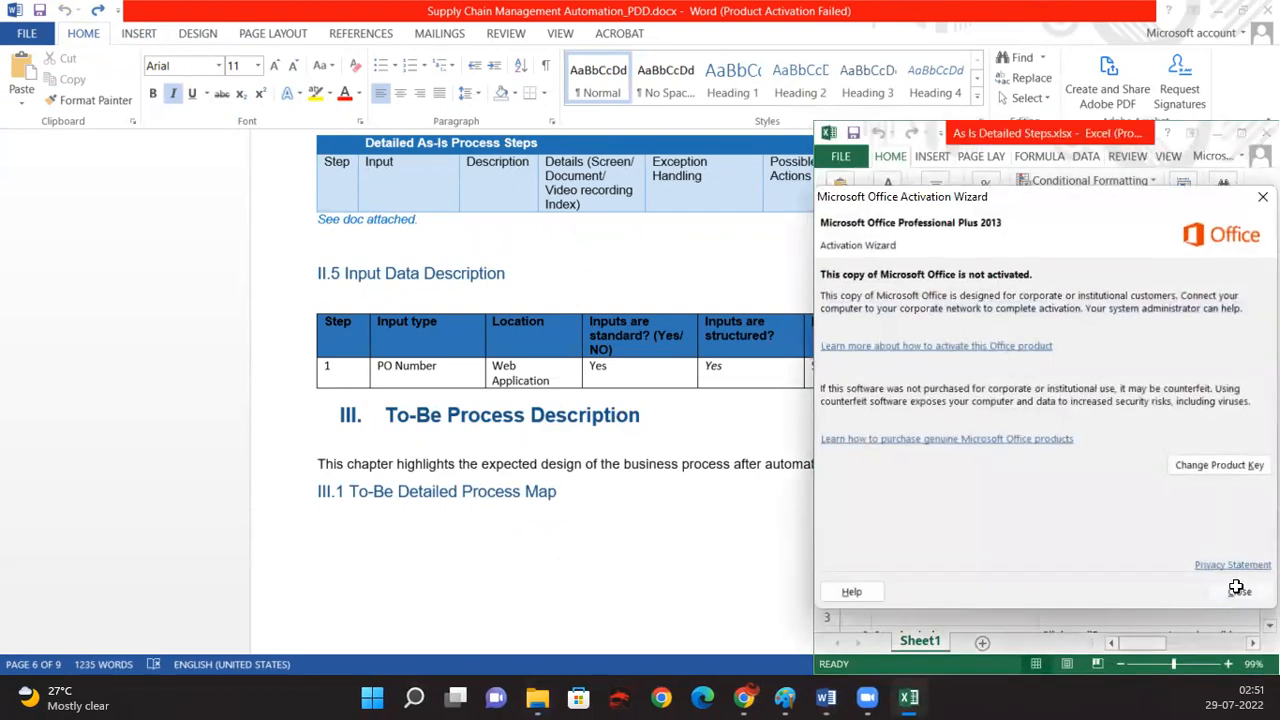
{"action": "left_click", "coordinate": [1240, 134]}
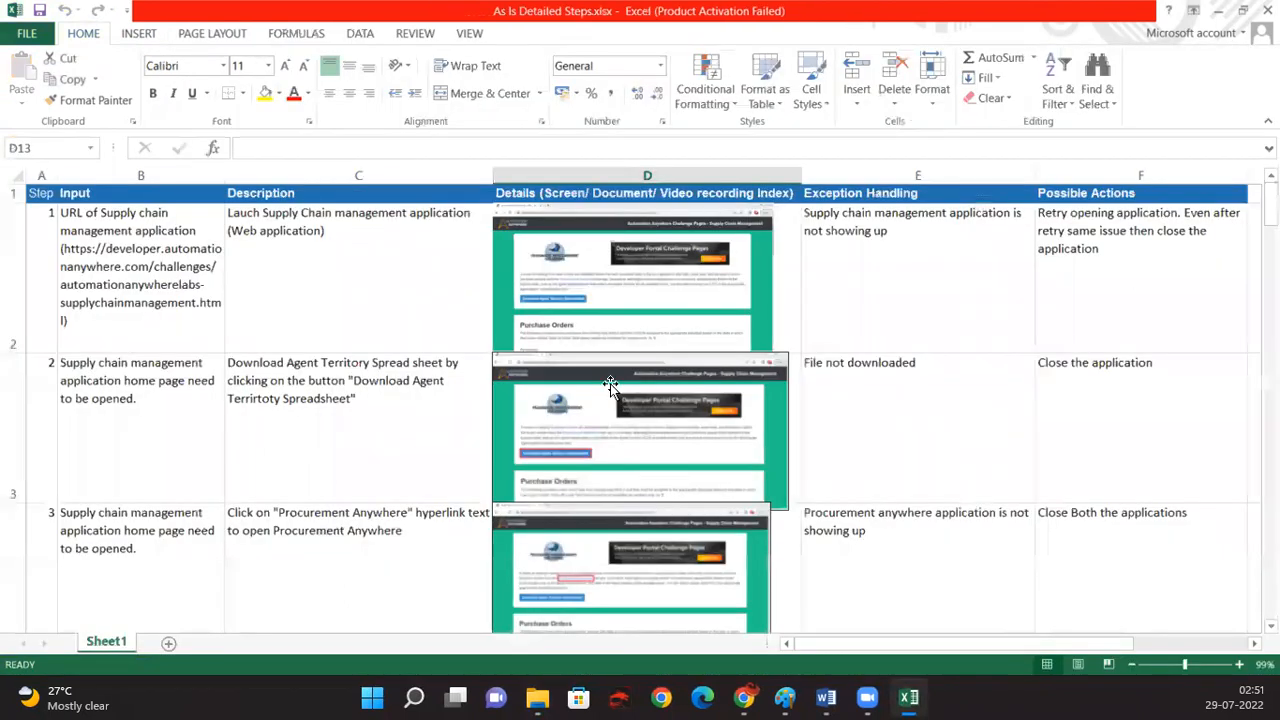